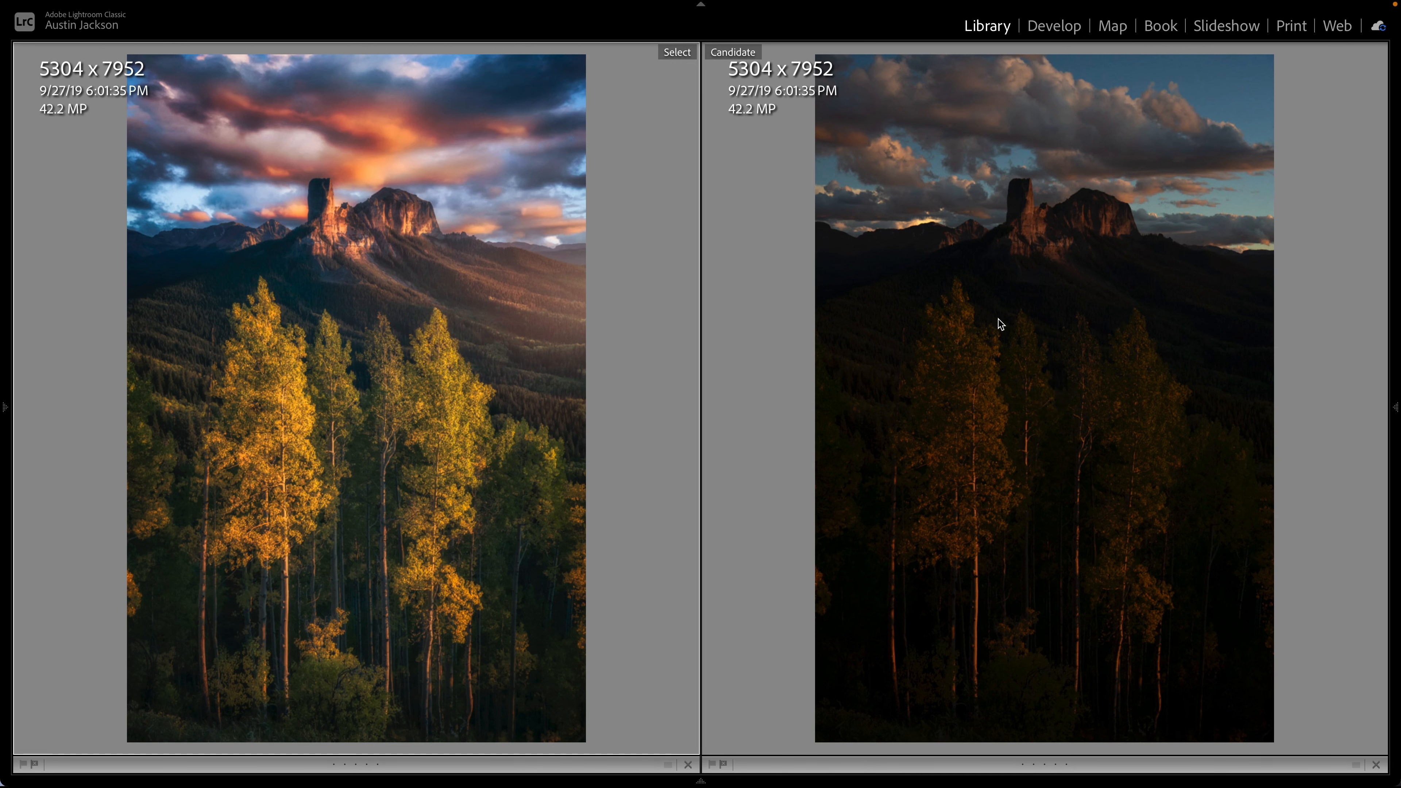
- Open the dark, unedited version of the mountain and aspen photo for developing
key("g")
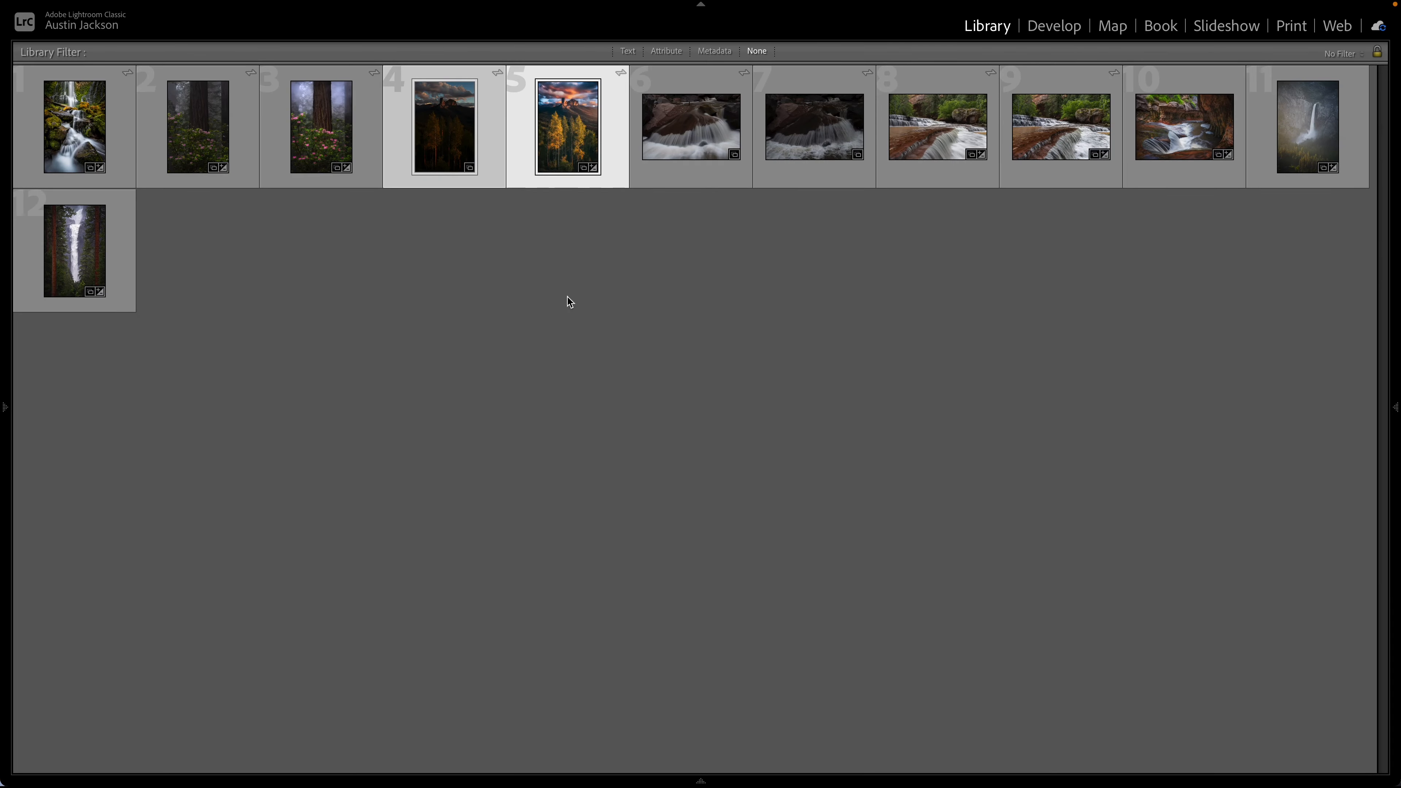
double_click(465, 143)
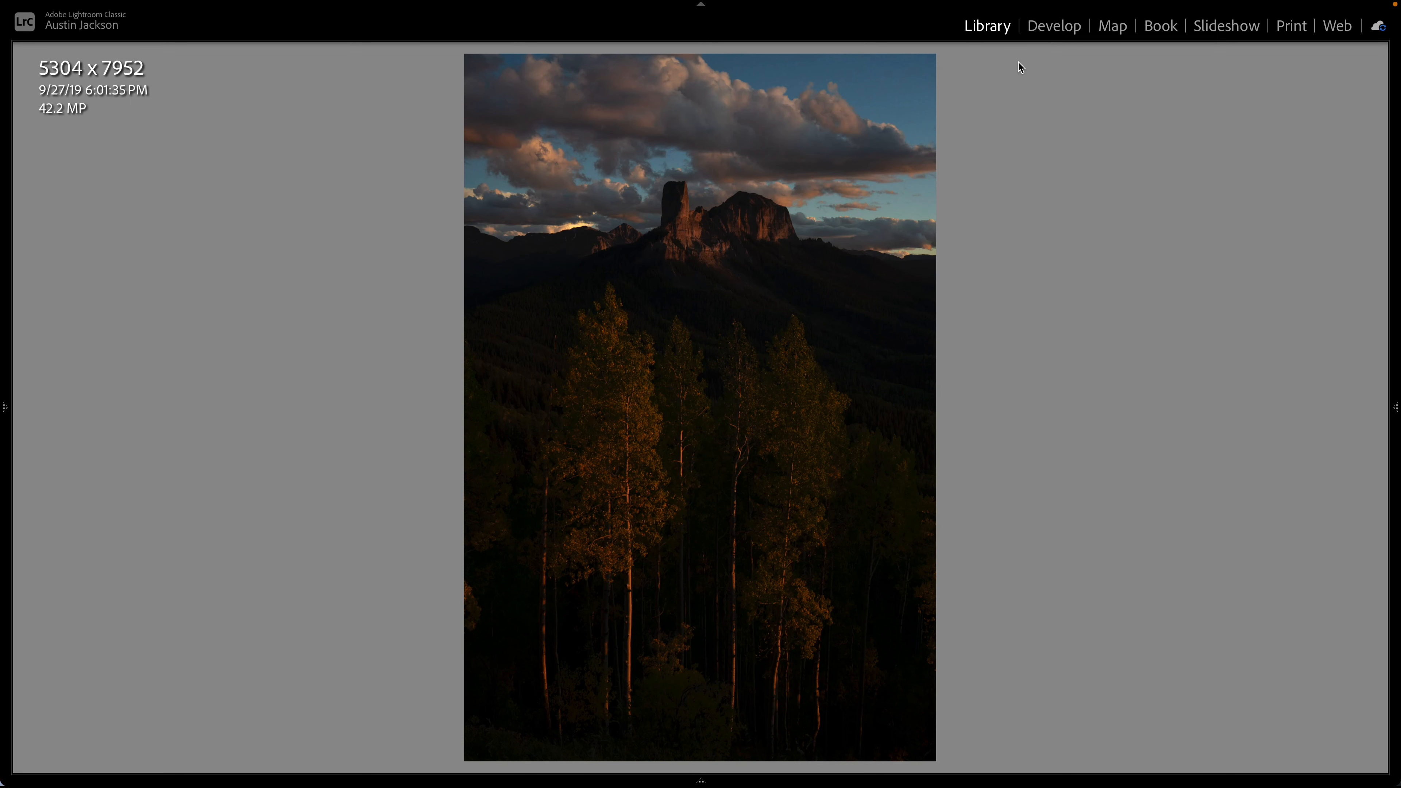
left_click(1053, 26)
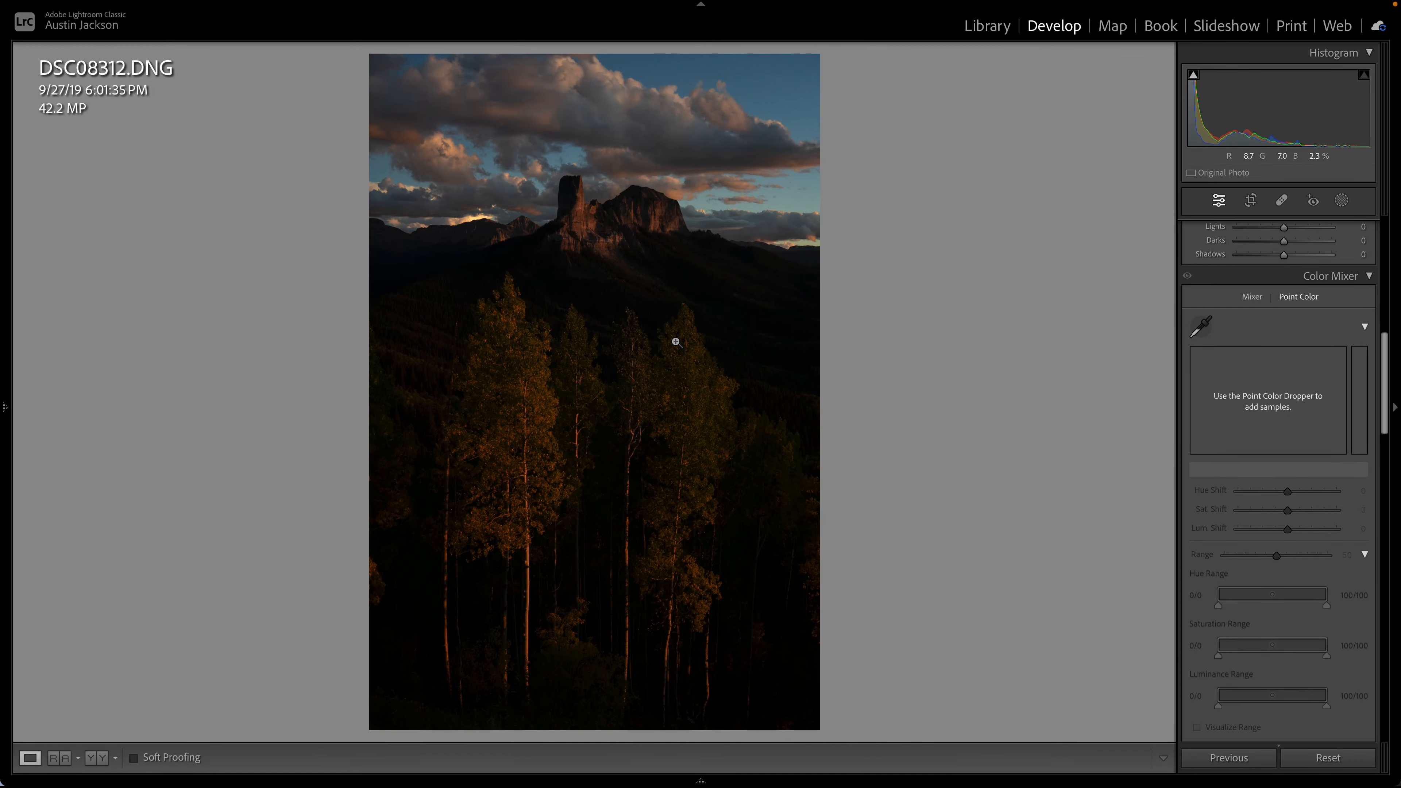
scroll(1344, 385, "up", 5)
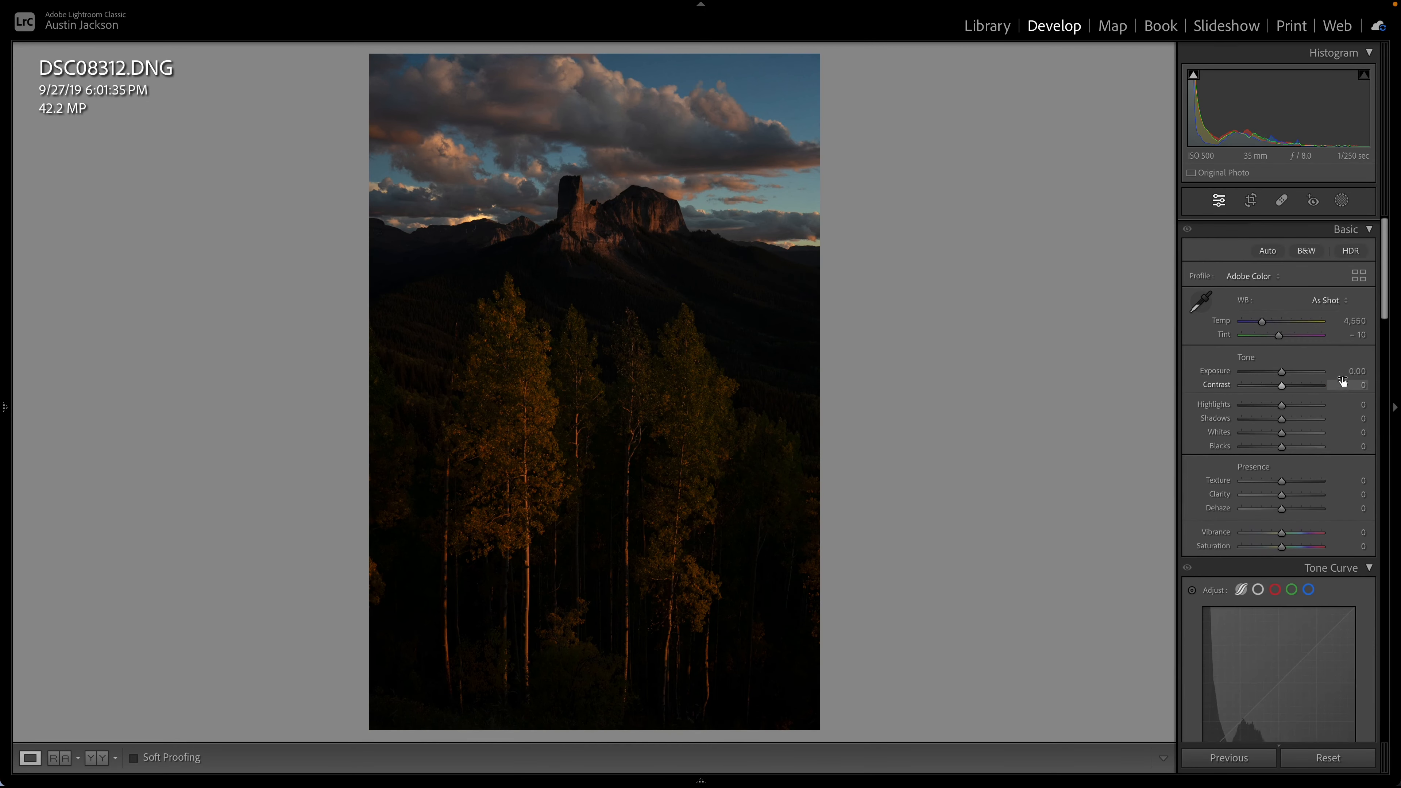
- Enable lens profile corrections and chromatic aberration removal for the photo
scroll(1344, 385, "down", 10)
scroll(1345, 385, "down", 2)
scroll(1345, 384, "up", 7)
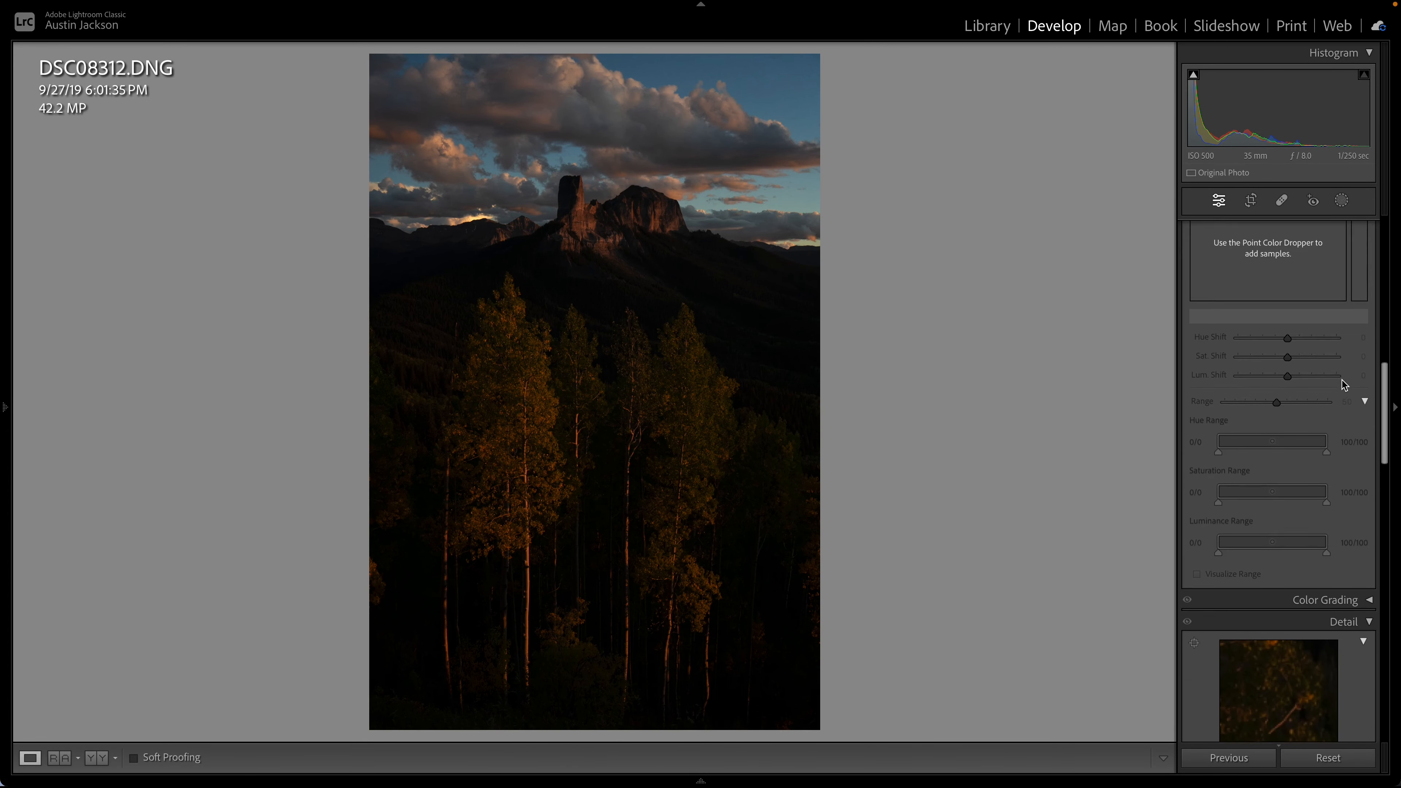
scroll(1344, 385, "down", 7)
scroll(1345, 384, "down", 5)
left_click(1220, 474)
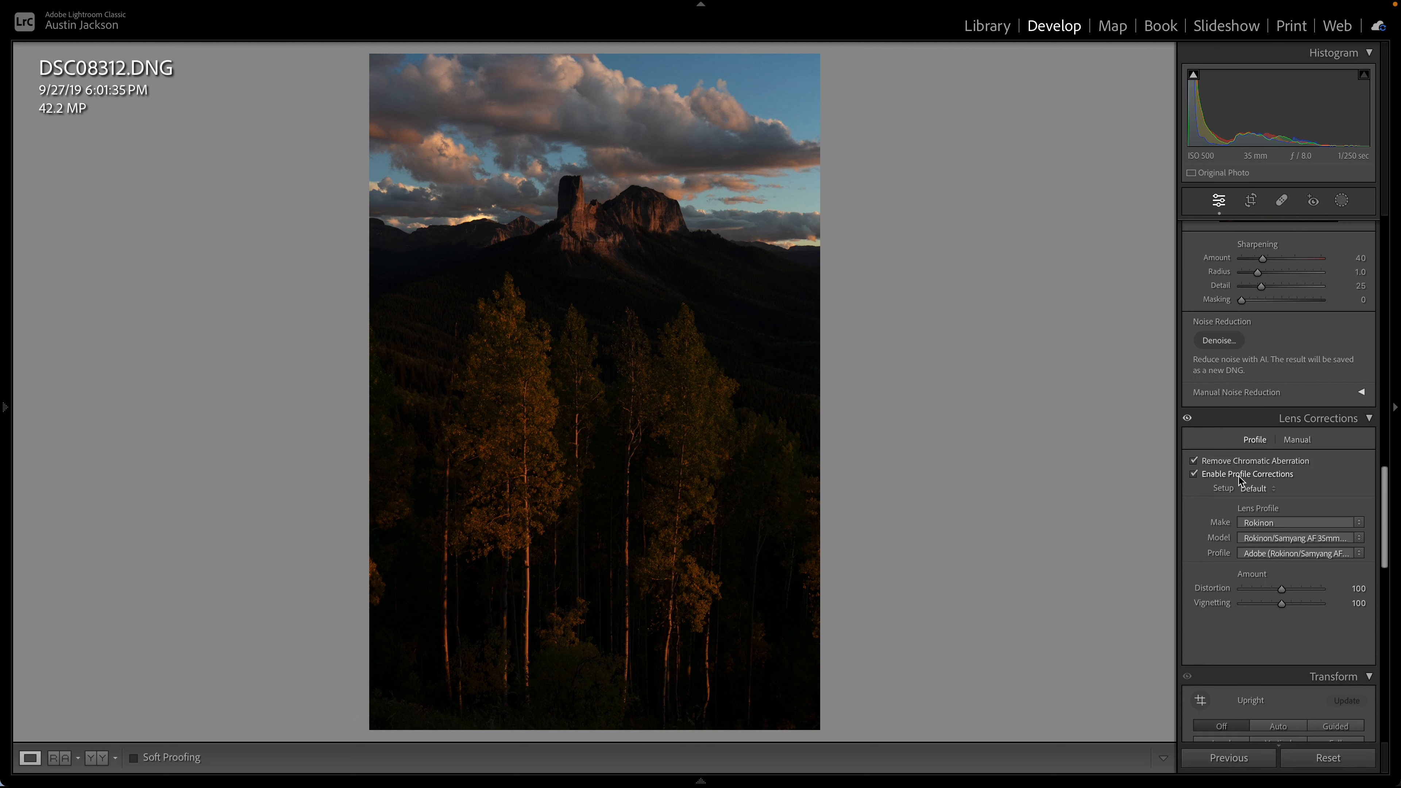
scroll(1238, 467, "down", 1)
scroll(1238, 466, "up", 1)
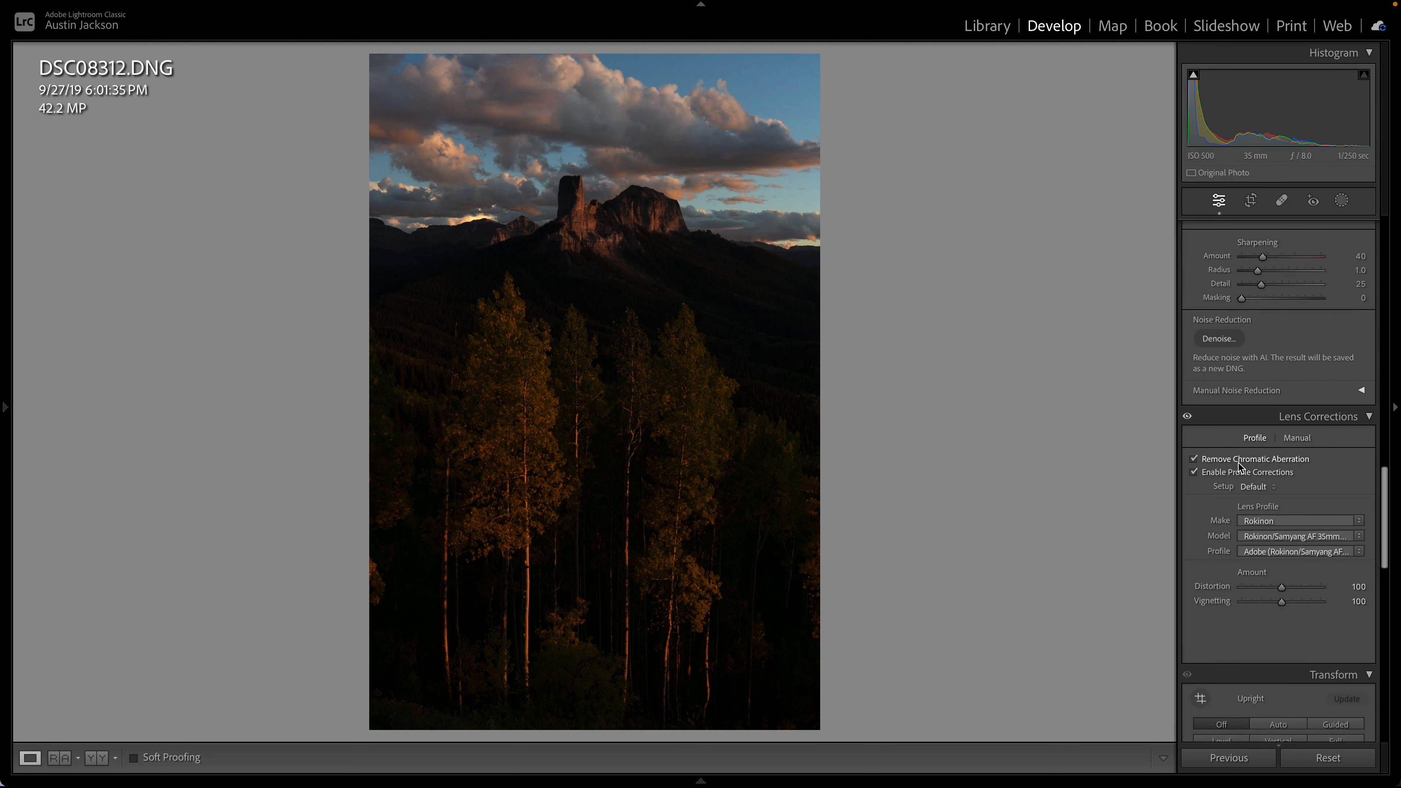
- Set the photo's Exposure to +0.55, Highlights to −63, Shadows to +53, Whites to +43 and Blacks to +75
scroll(1238, 466, "up", 15)
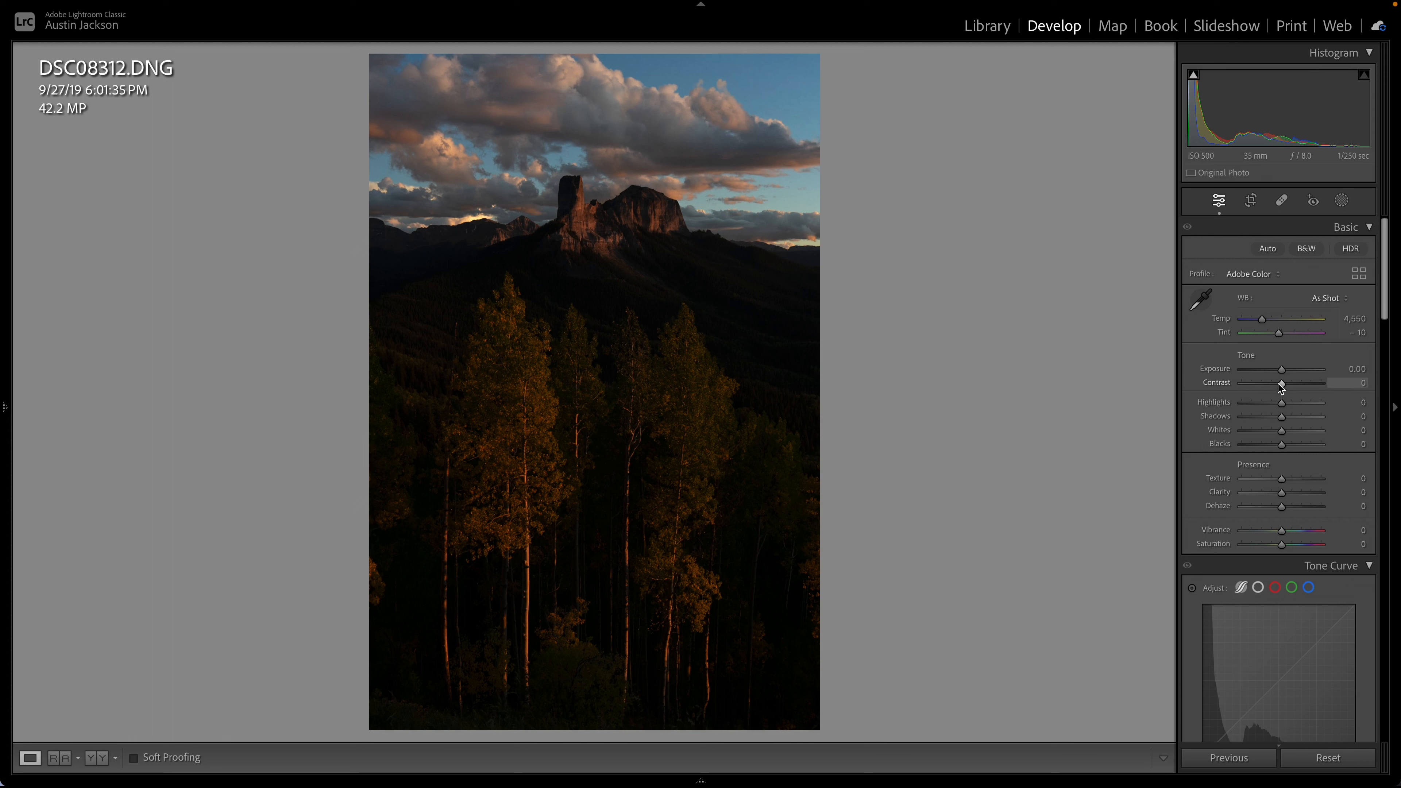
left_click_drag(1282, 369, 1294, 372)
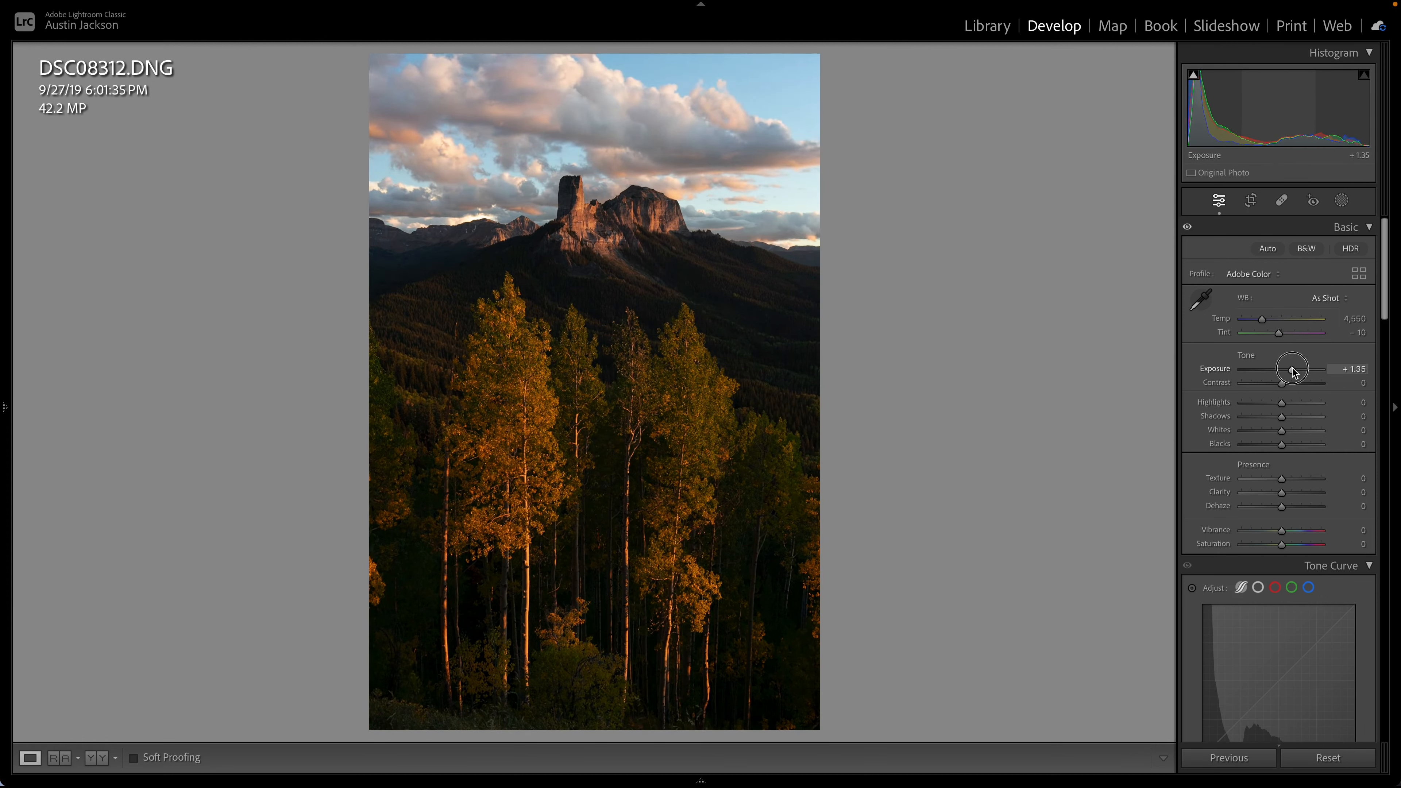
left_click_drag(1294, 372, 1293, 371)
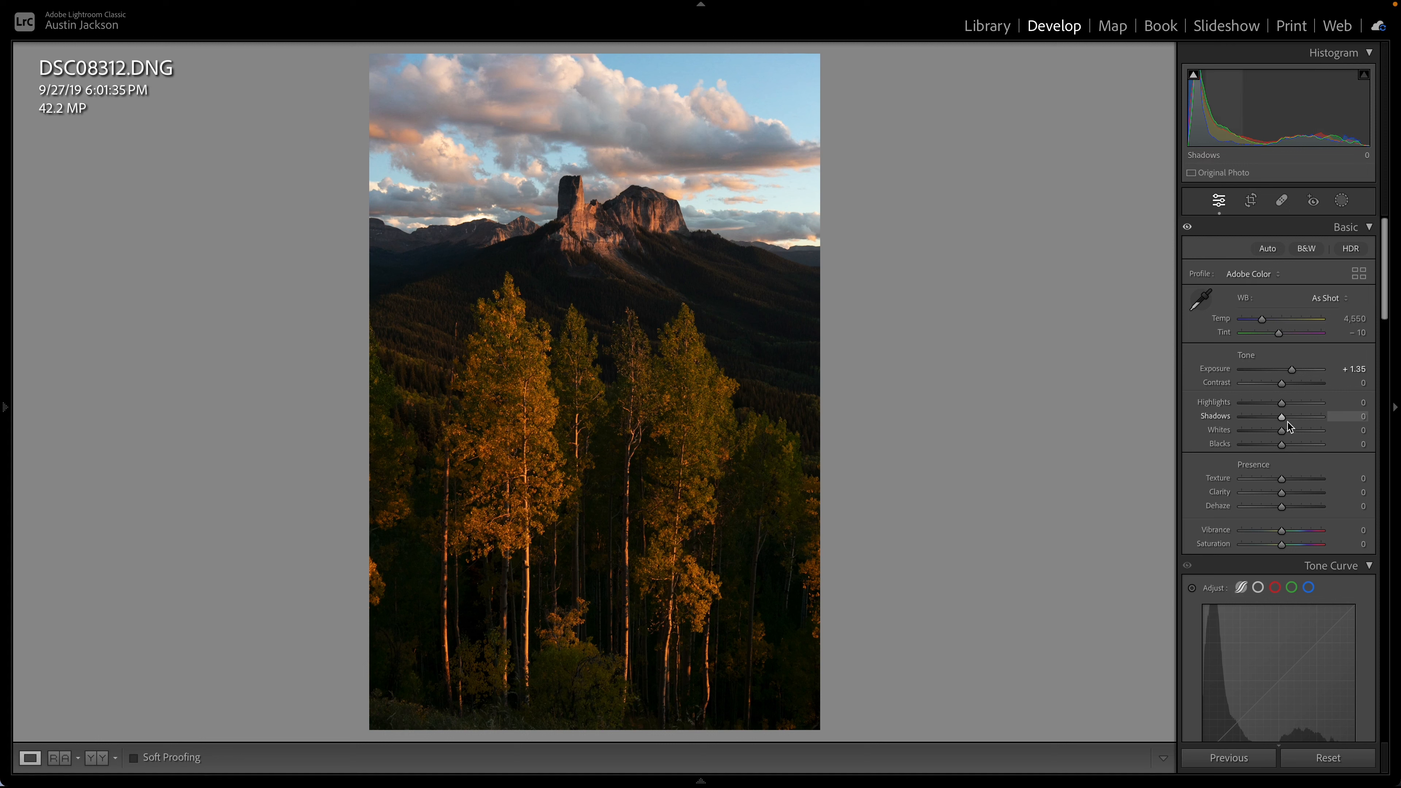
mouse_move(1282, 417)
left_mouse_down()
mouse_move(1332, 422)
mouse_move(1301, 418)
mouse_move(1285, 446)
mouse_move(1311, 445)
mouse_move(1280, 404)
mouse_move(1255, 405)
mouse_move(1301, 431)
left_mouse_up()
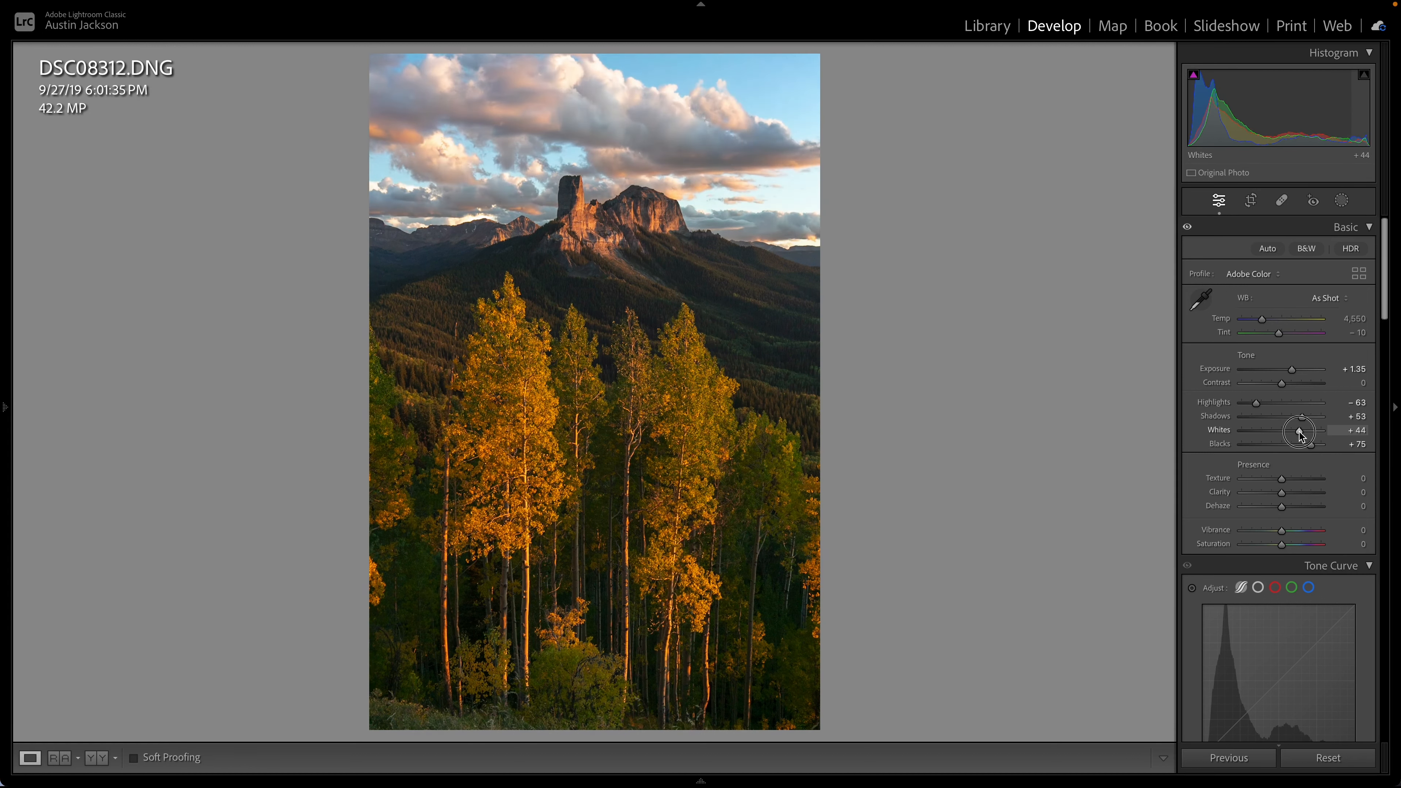
left_click_drag(1293, 370, 1286, 373)
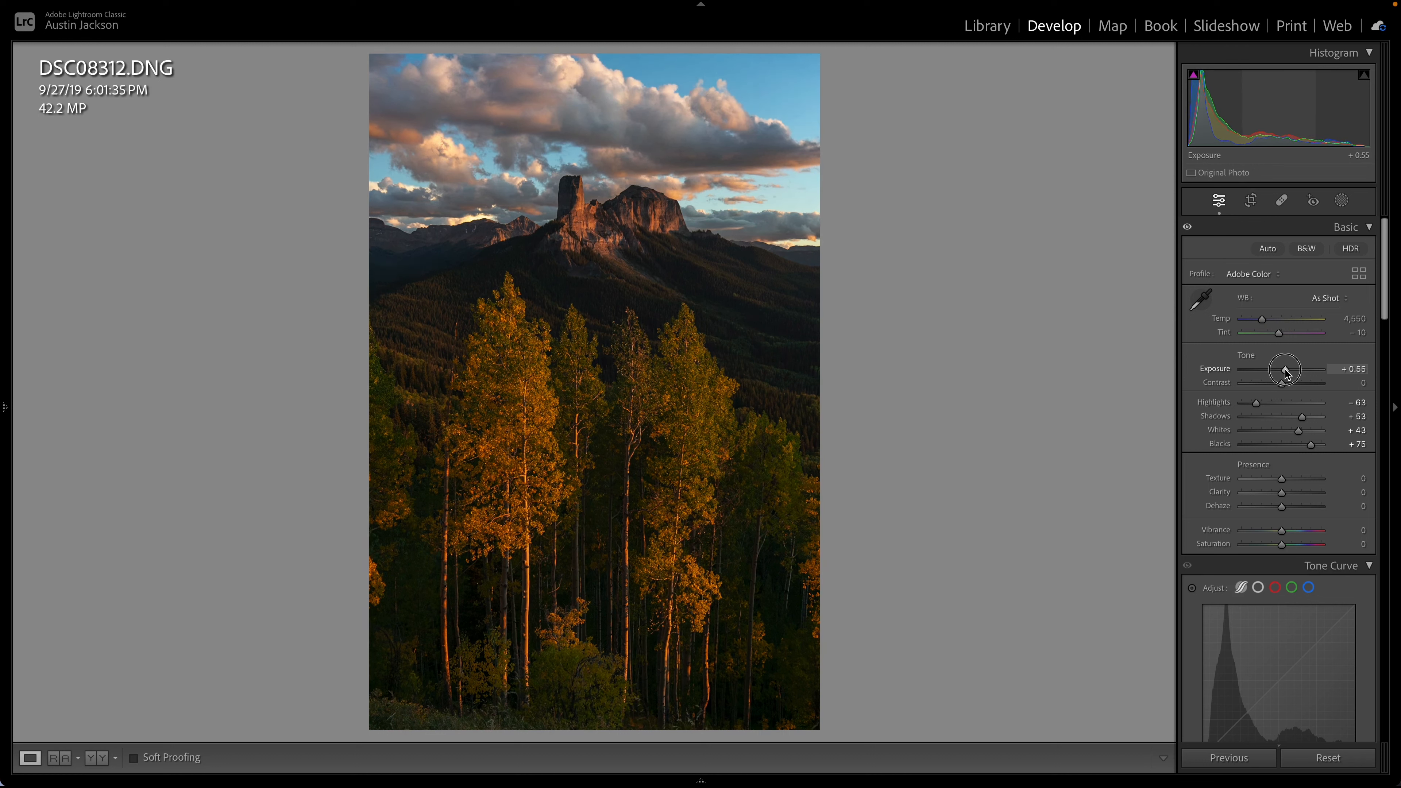
left_click_drag(1286, 374, 1286, 373)
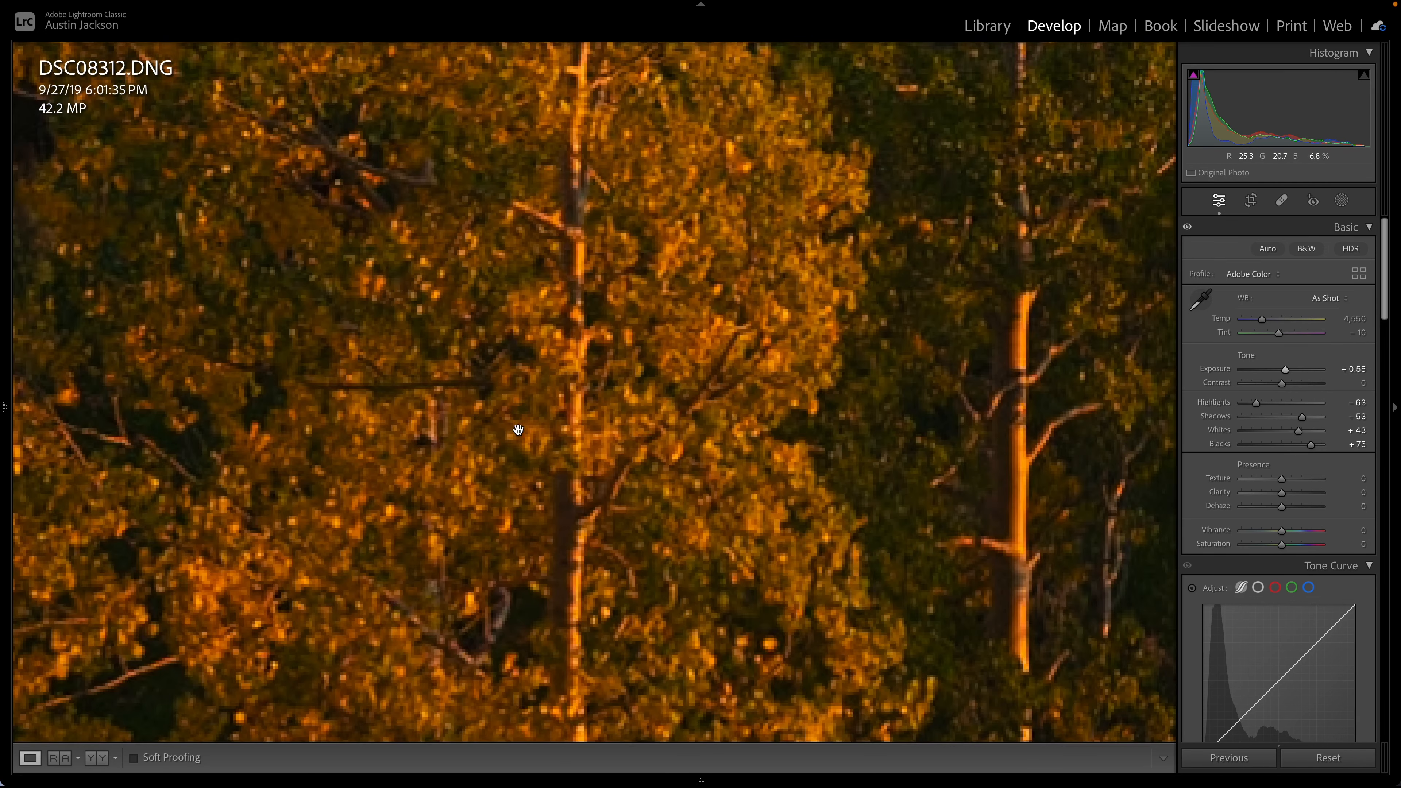
- Sample an aspen trunk as the neutral white balance target, and set Temp to 4,394 and Tint to −19
left_click(520, 431)
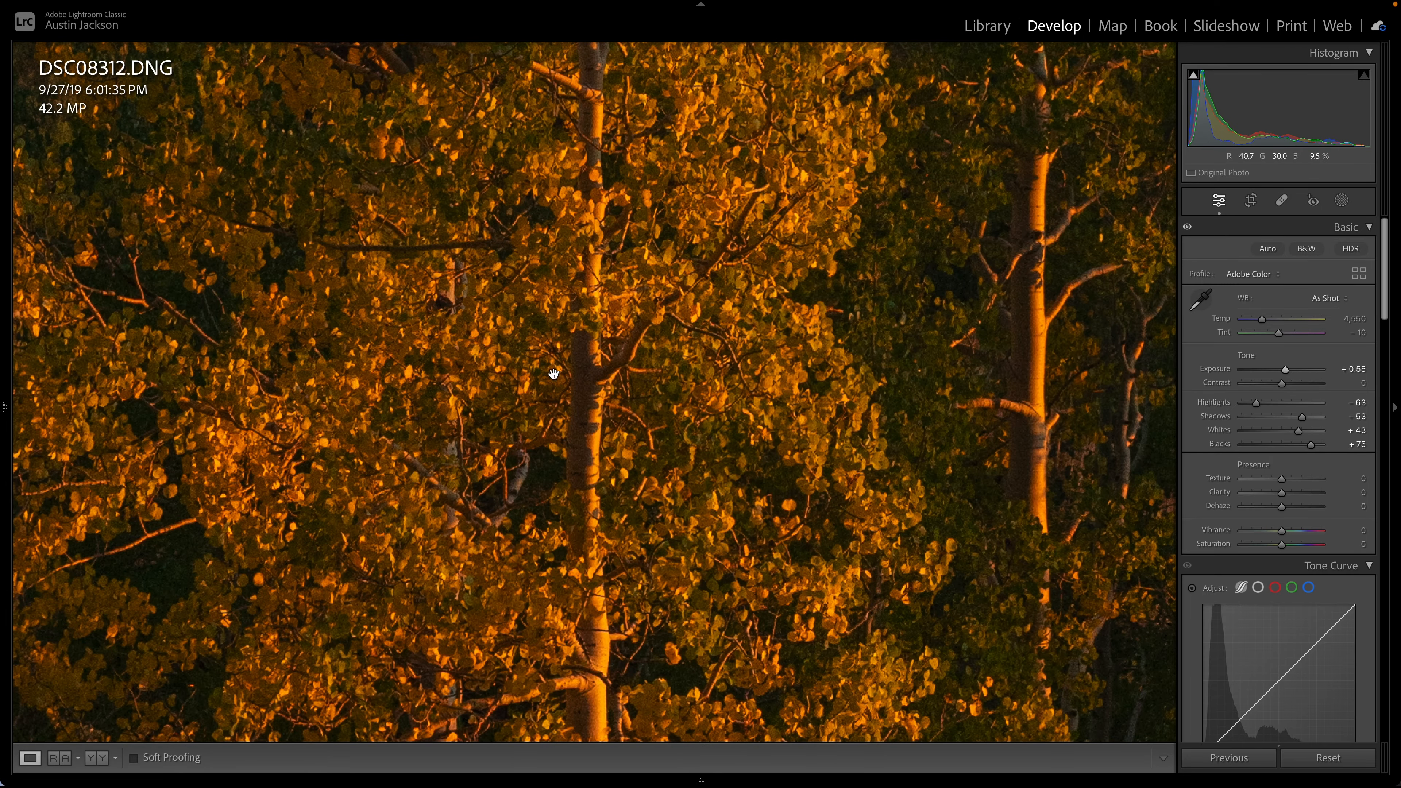
left_click_drag(554, 373, 591, 225)
left_click_drag(465, 485, 757, 228)
left_click_drag(489, 359, 798, 179)
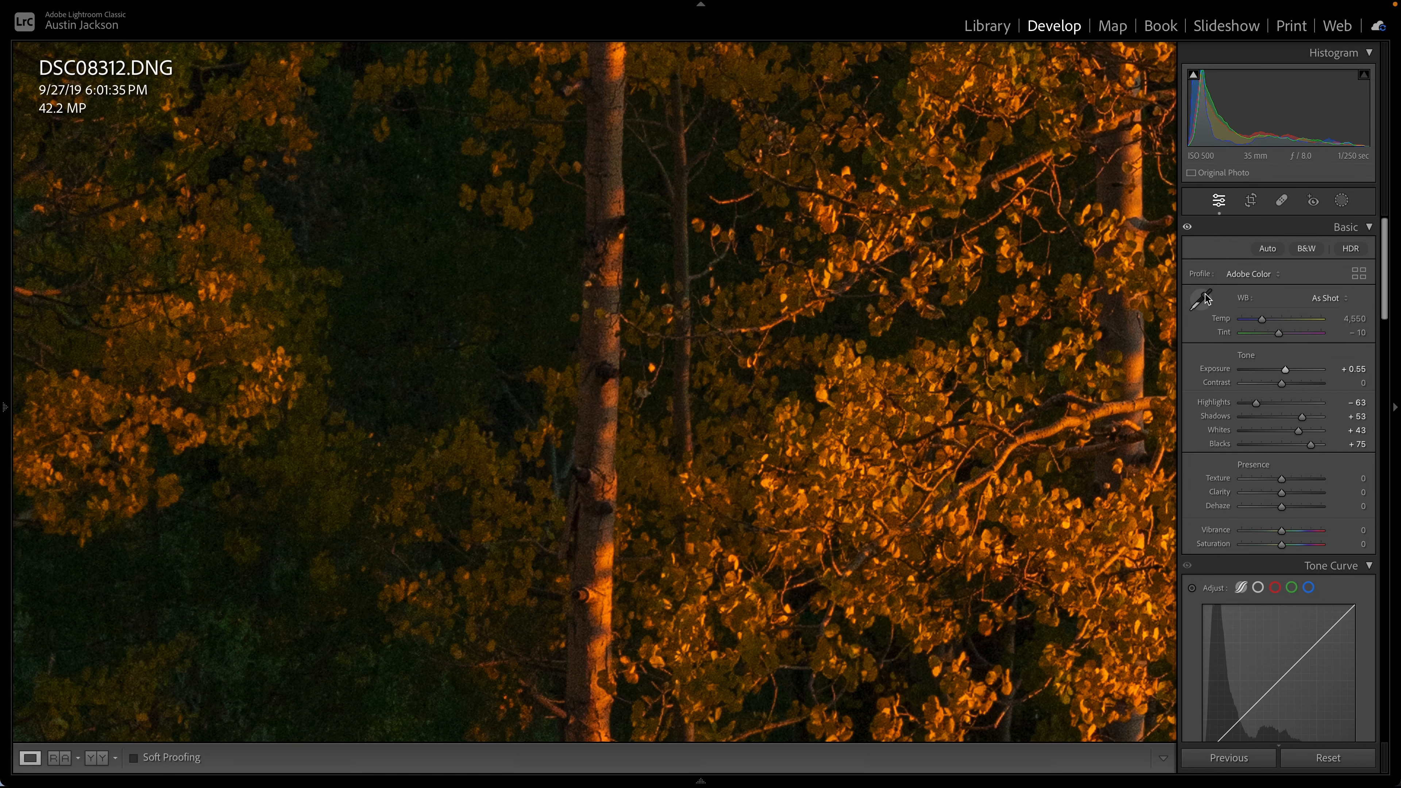
left_click_drag(901, 369, 898, 135)
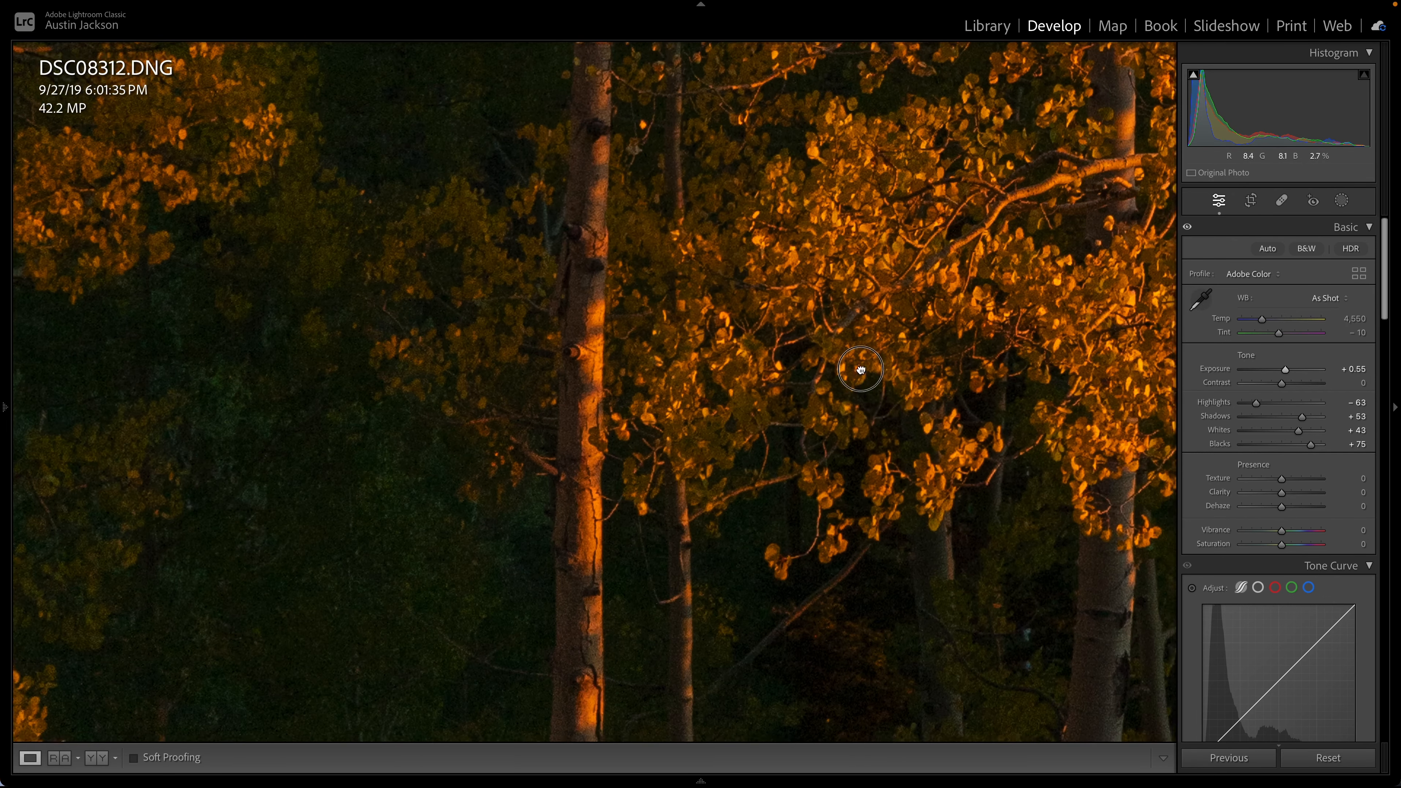
left_click_drag(860, 370, 672, 160)
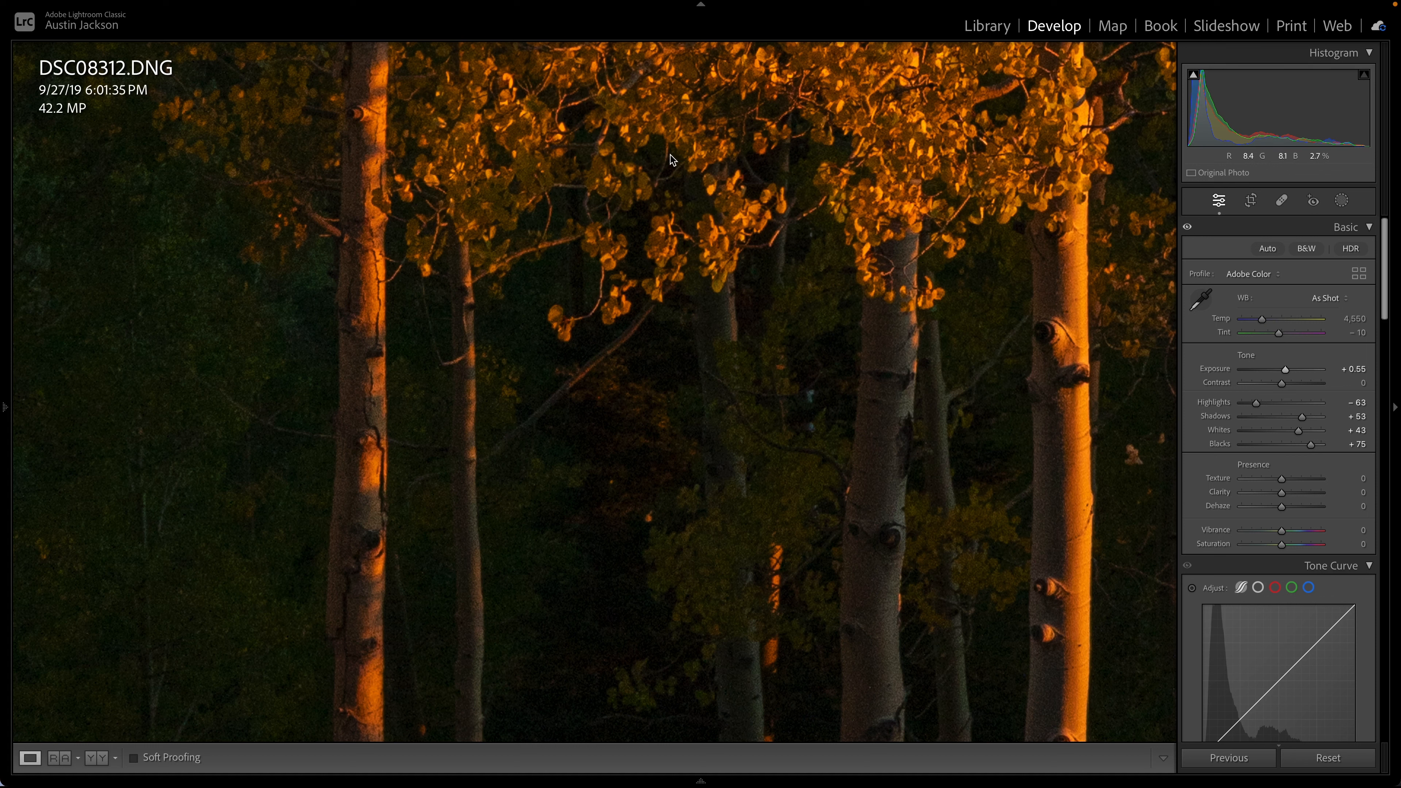
left_click(1202, 299)
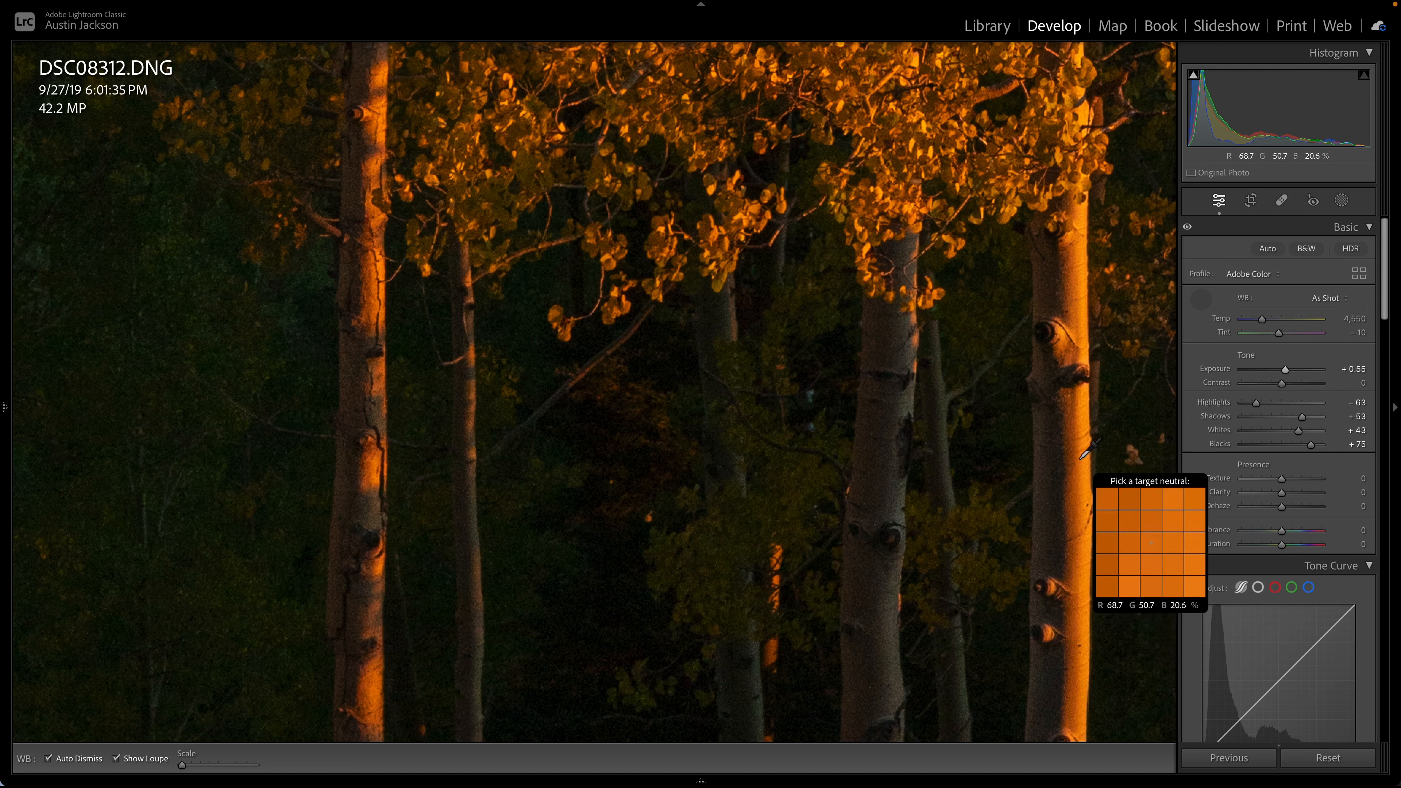
left_click(873, 458)
left_click(777, 449)
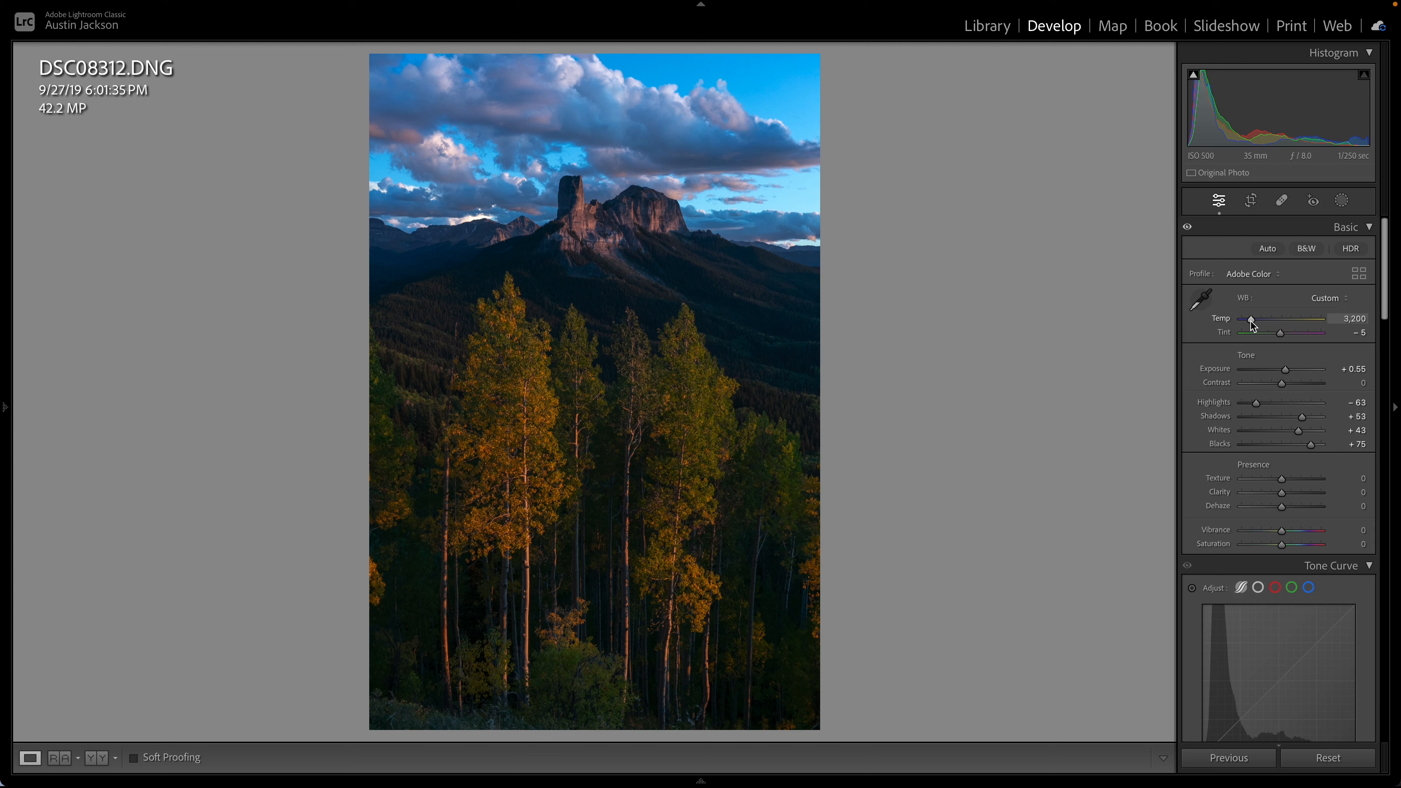
left_click_drag(1252, 322, 1279, 339)
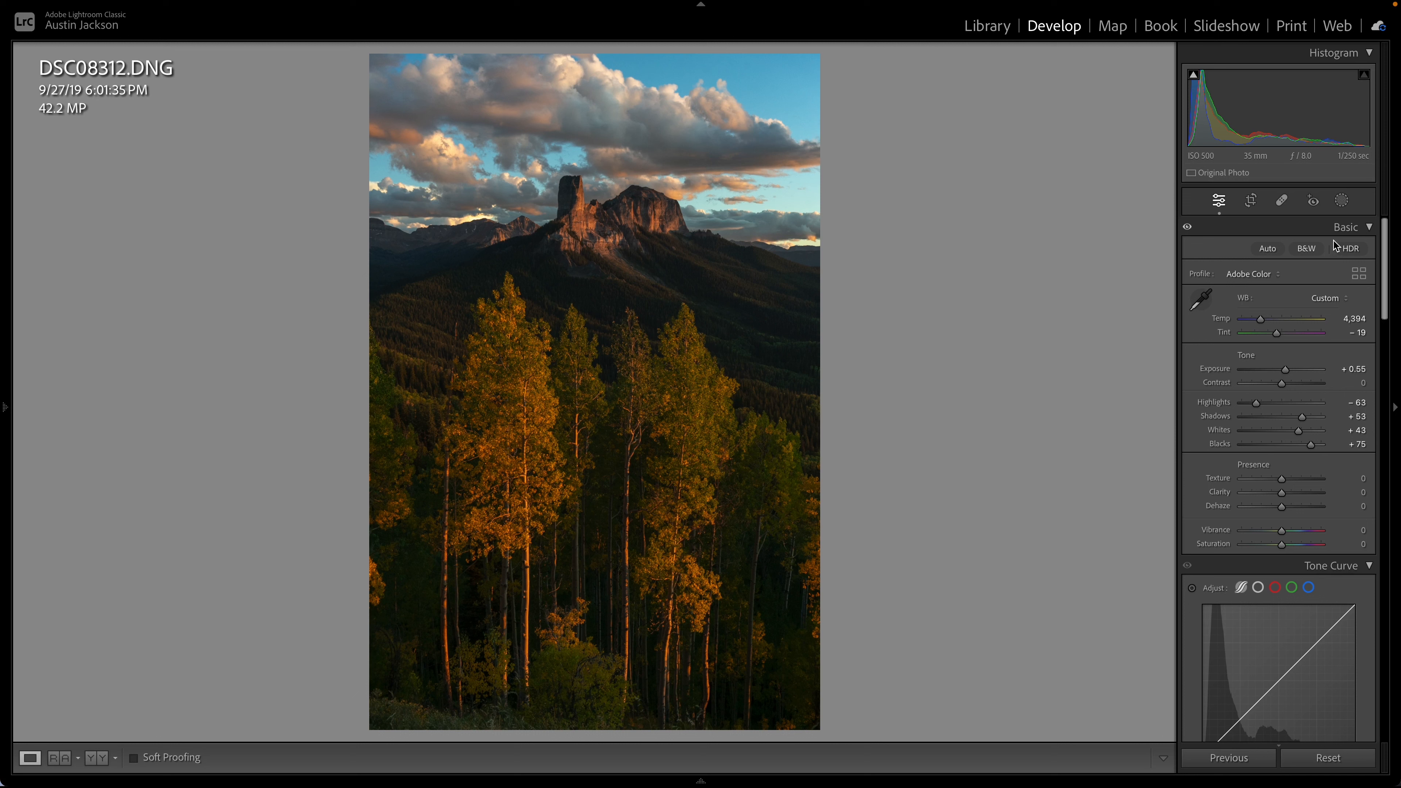
- Add a linear gradient mask over the forest that fades out at the mountain, hide its overlay and set its Temp to −49
left_click(1342, 202)
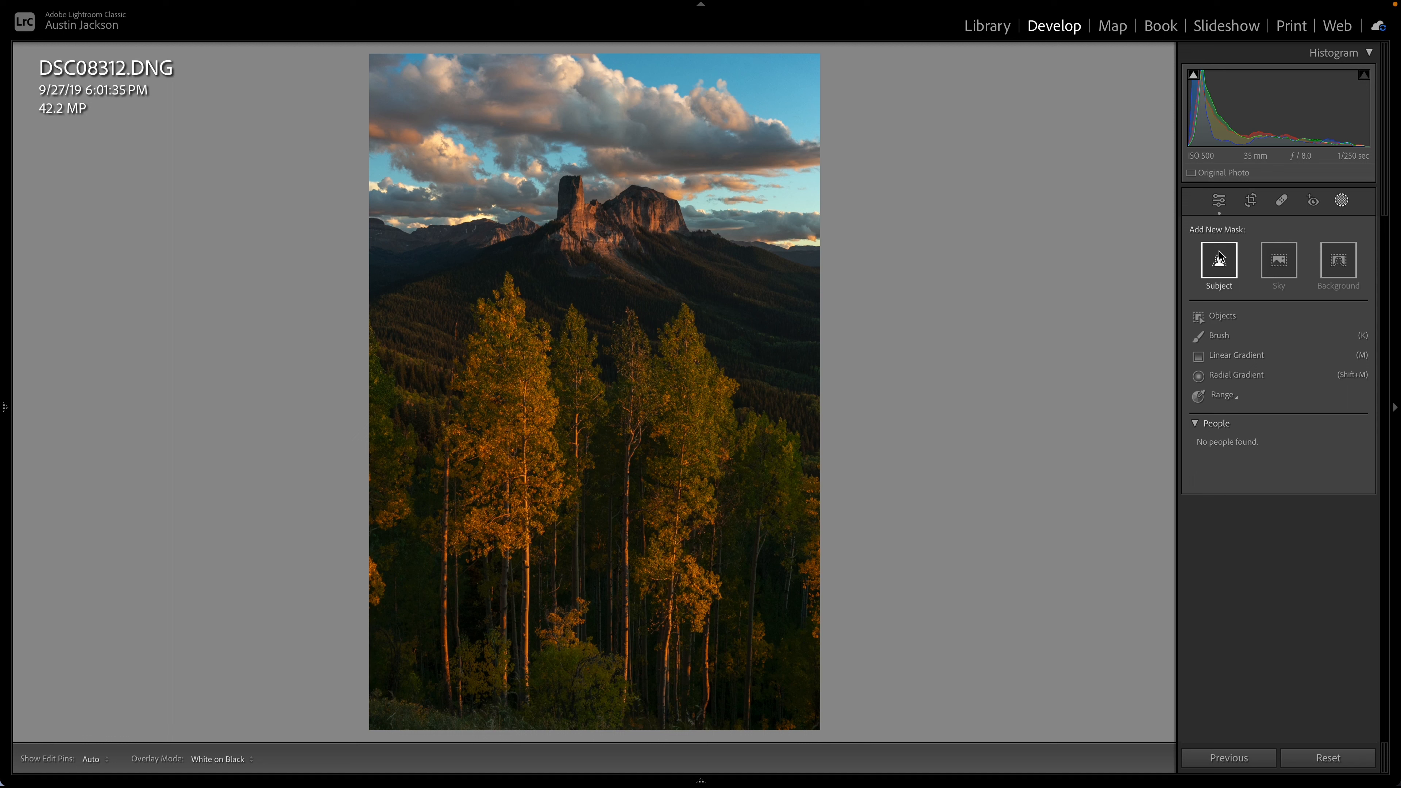
left_click(1229, 360)
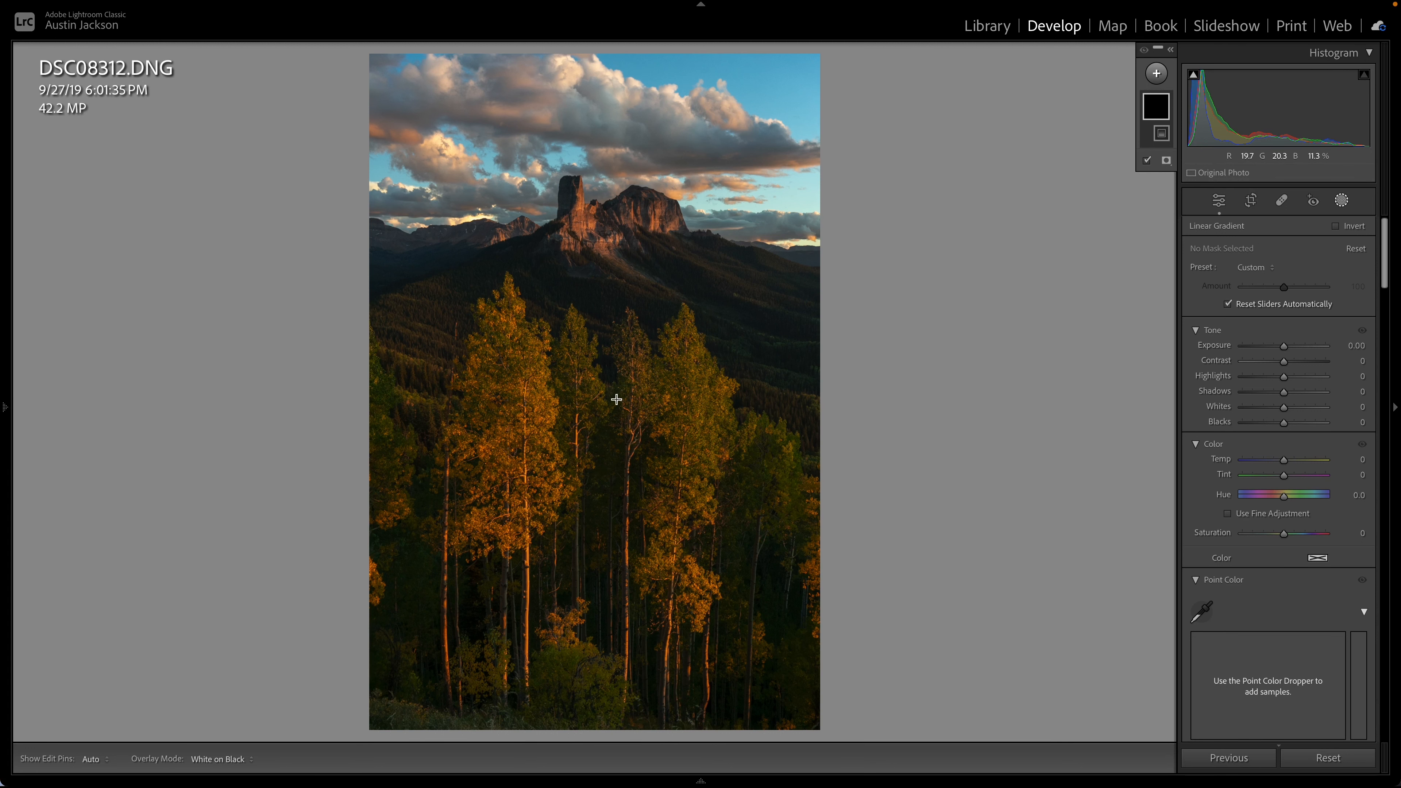
left_click_drag(613, 396, 614, 221)
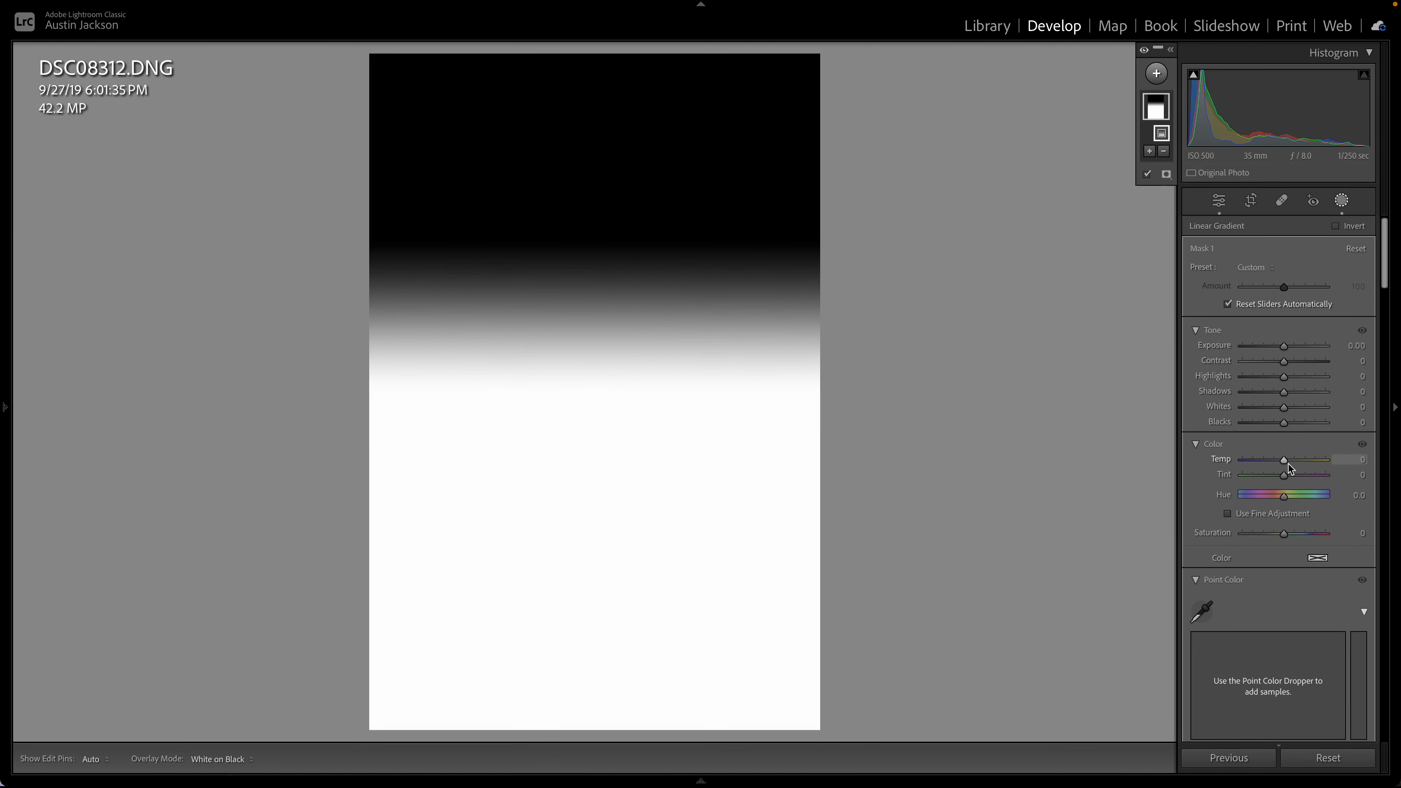
left_click(1173, 51)
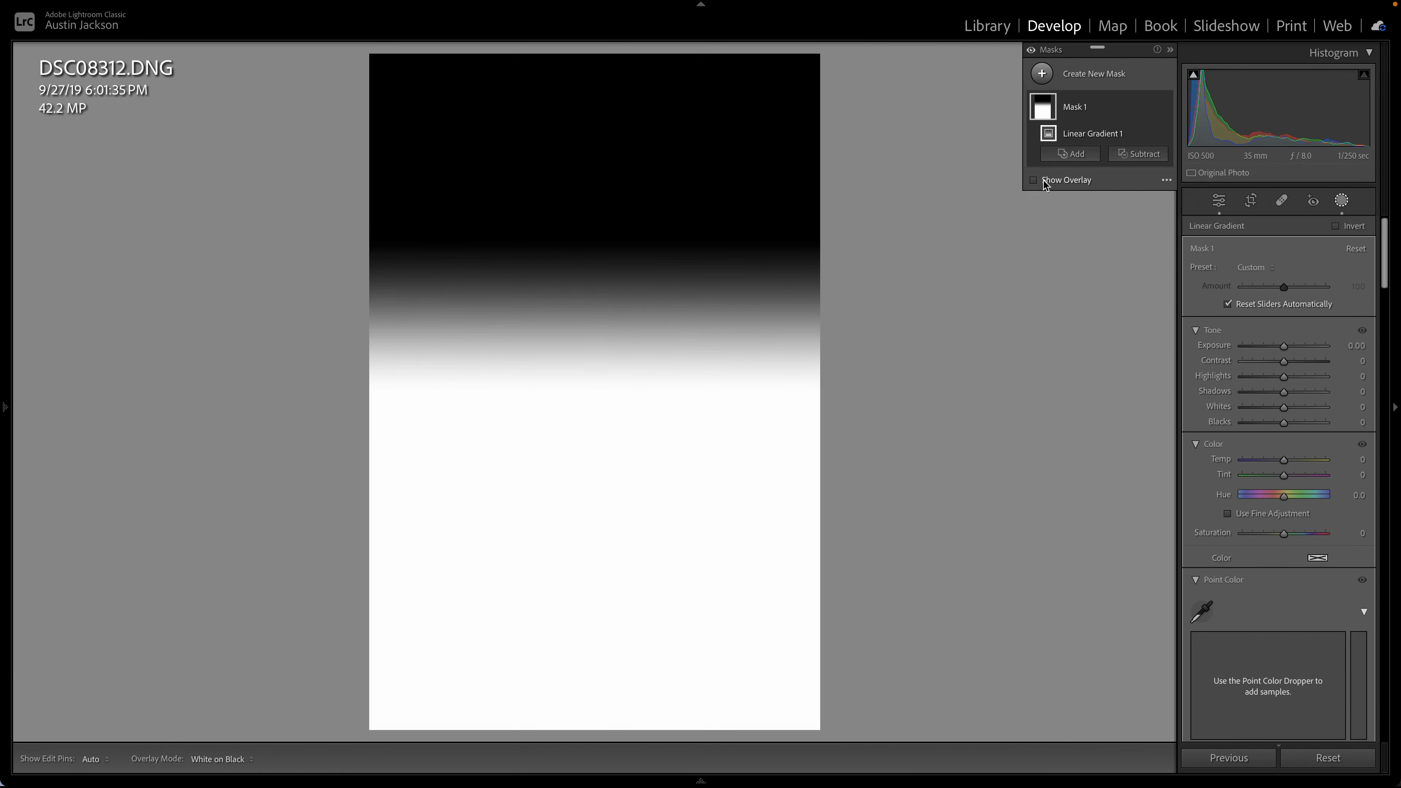
left_click(1045, 180)
left_click_drag(1285, 463, 1265, 468)
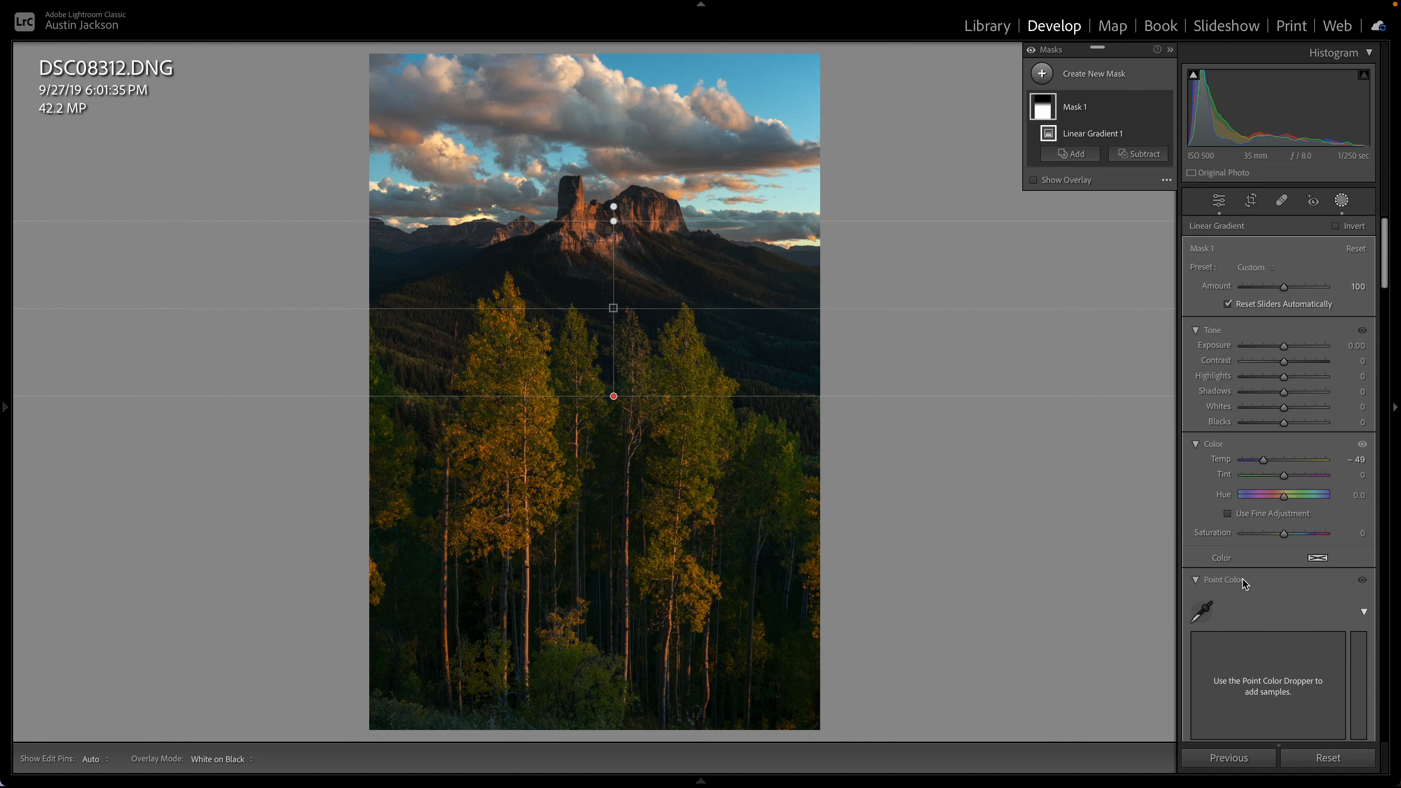
- Try a warmer Temp of 54 on the gradient mask and undo the change
left_click_drag(1263, 463, 1305, 456)
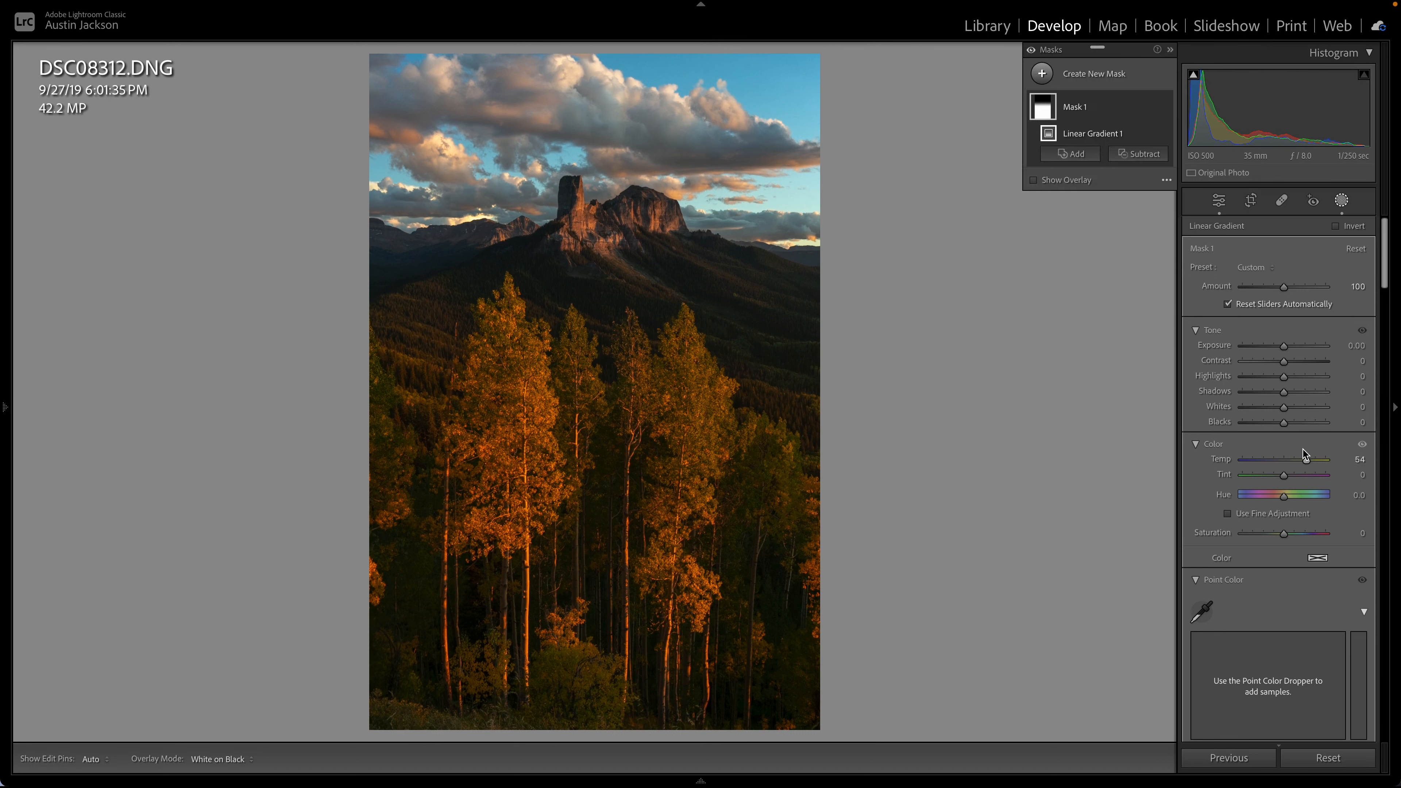
key("ctrl+z")
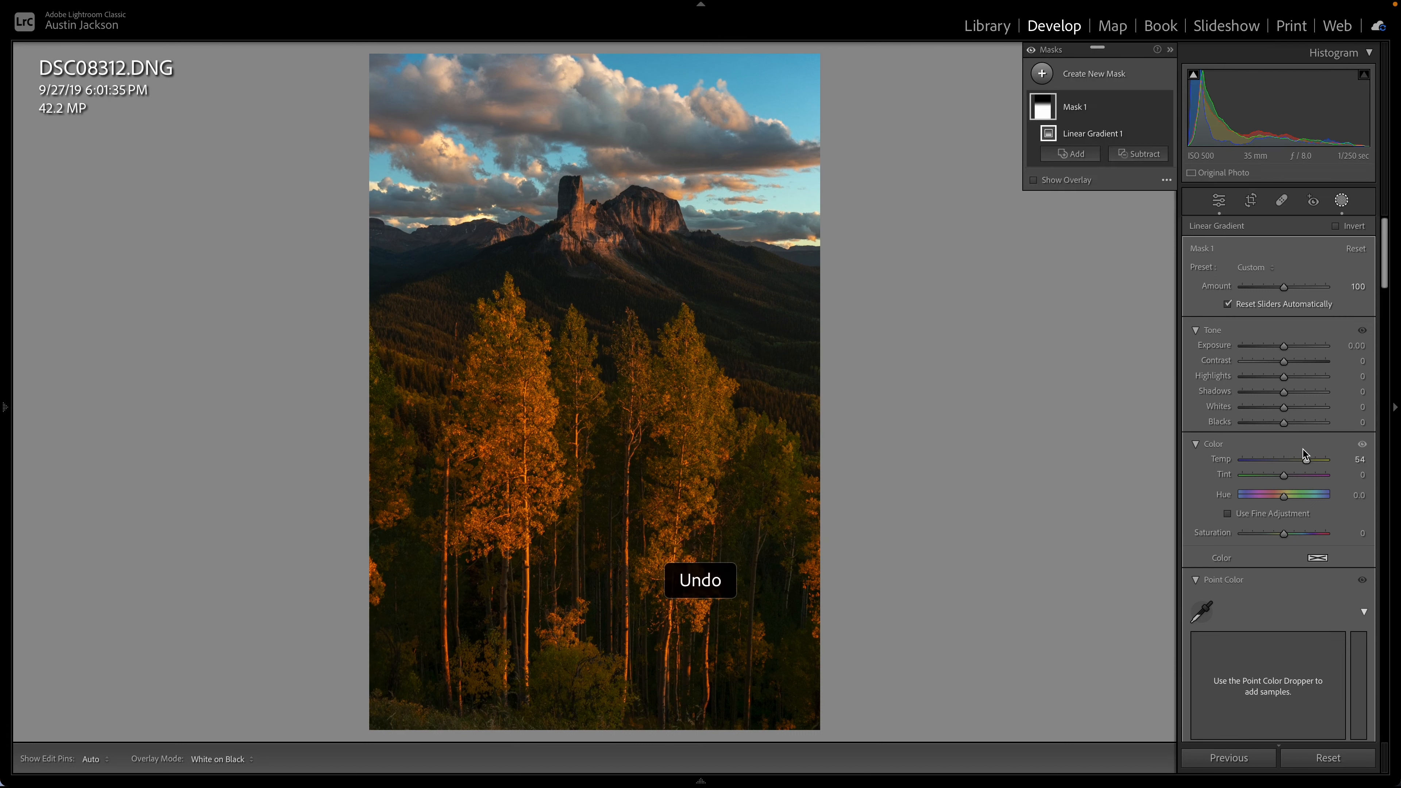
mouse_move(776, 470)
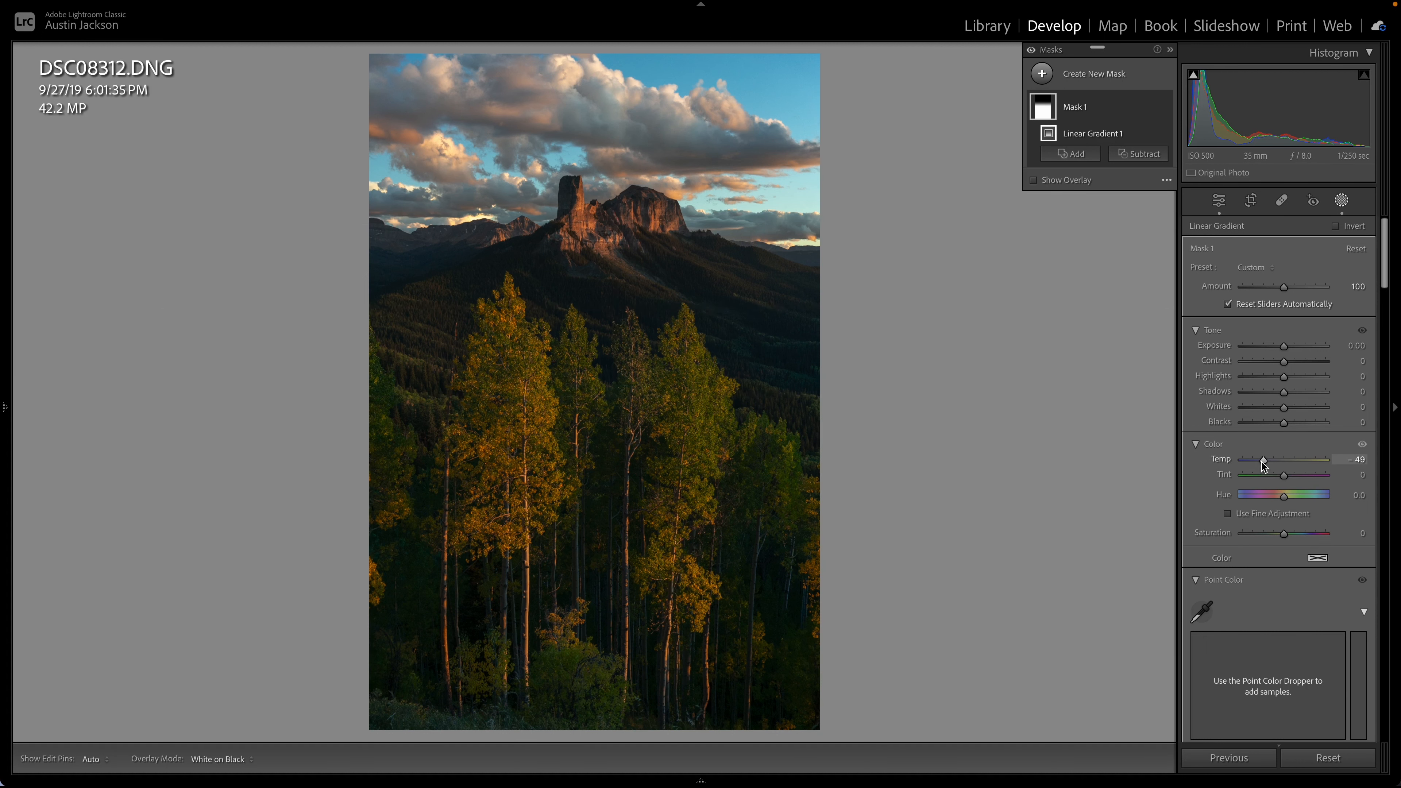
- Set the gradient mask's Tint to −3 and Exposure to 0.30, and extend its fade up to the photo's upper edge
mouse_move(635, 491)
mouse_move(1283, 475)
left_mouse_down()
mouse_move(1270, 477)
mouse_move(1283, 476)
left_mouse_up()
left_click_drag(1284, 345, 1287, 350)
left_click_drag(613, 228, 587, 44)
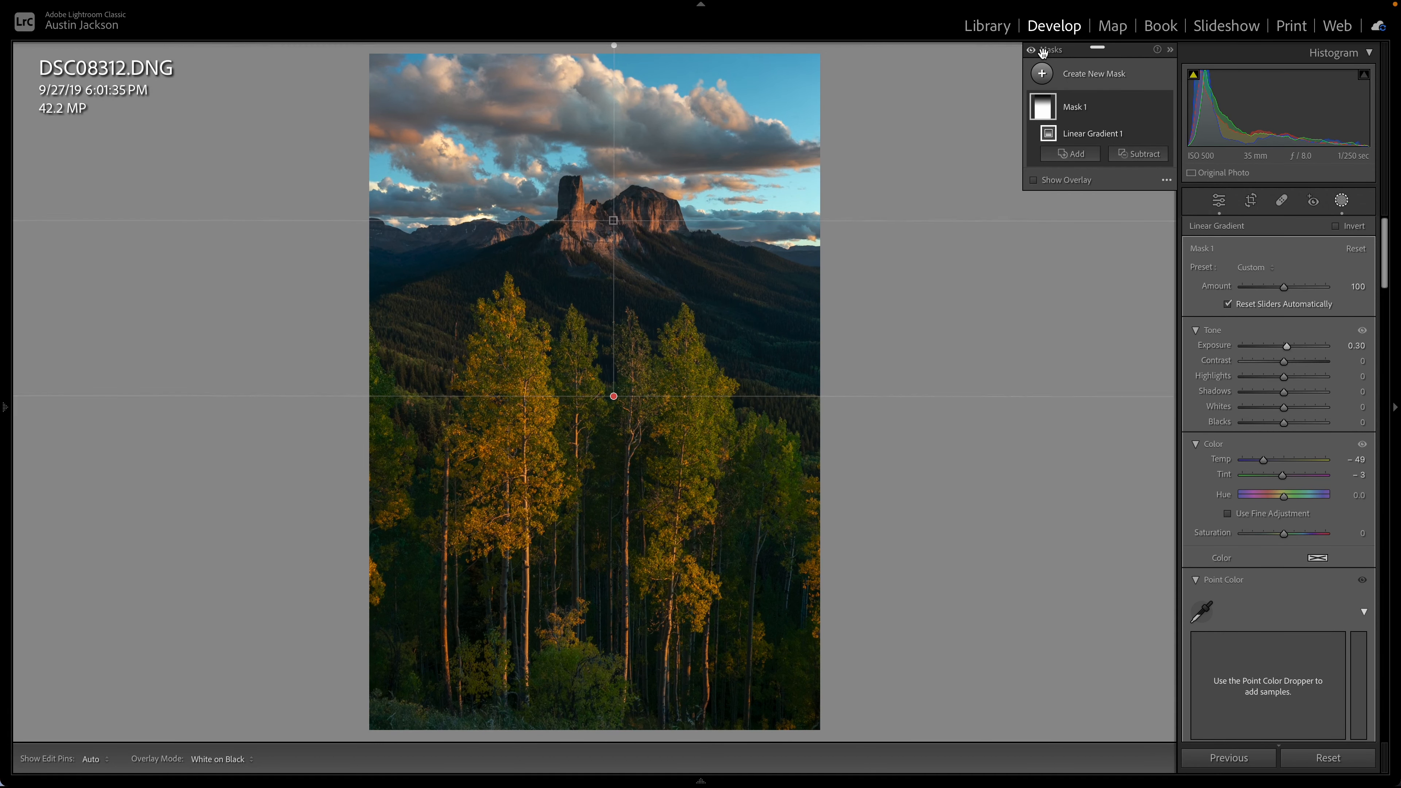
- Toggle the gradient mask's visibility repeatedly to compare the photo with and without its adjustments
left_click(1165, 106)
left_click(1166, 106)
left_click(1165, 107)
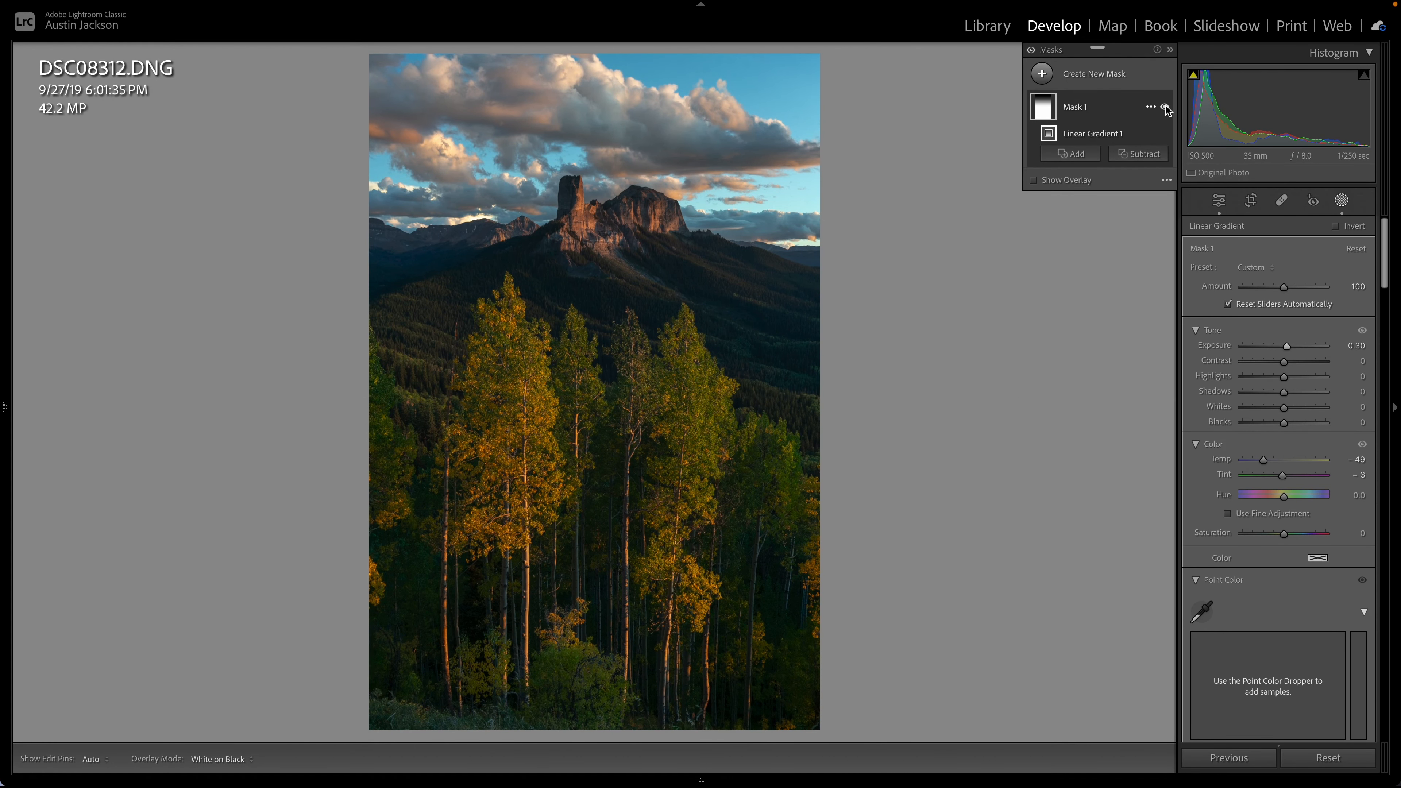
left_click(1166, 107)
left_click(1165, 107)
left_click(1165, 107)
left_click(1165, 106)
left_click(1165, 106)
left_click(1165, 107)
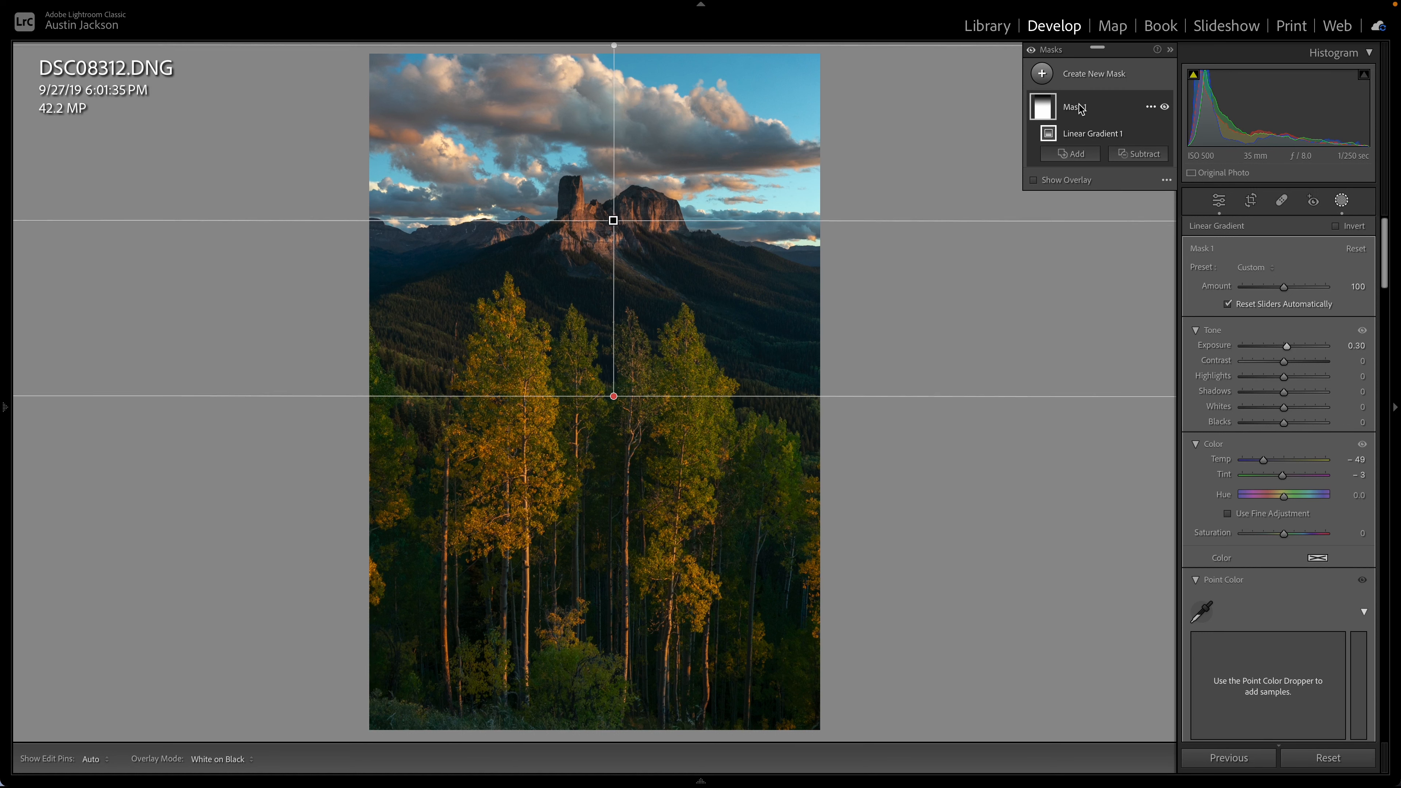
- Leave masking and set the photo's Vibrance to +11, Saturation to +5 and Contrast to +29
left_click(1342, 202)
scroll(1269, 359, "down", 8)
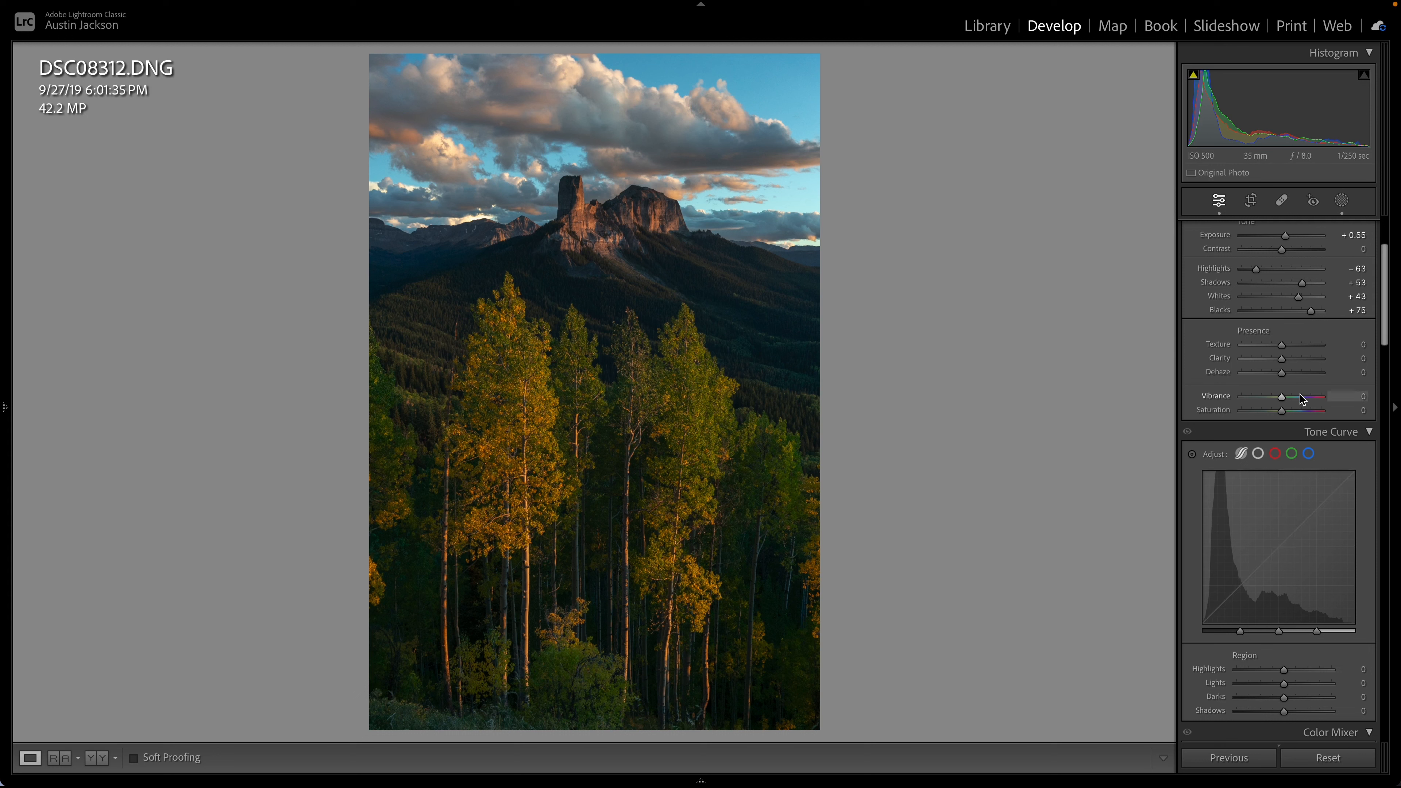
scroll(1300, 398, "up", 5)
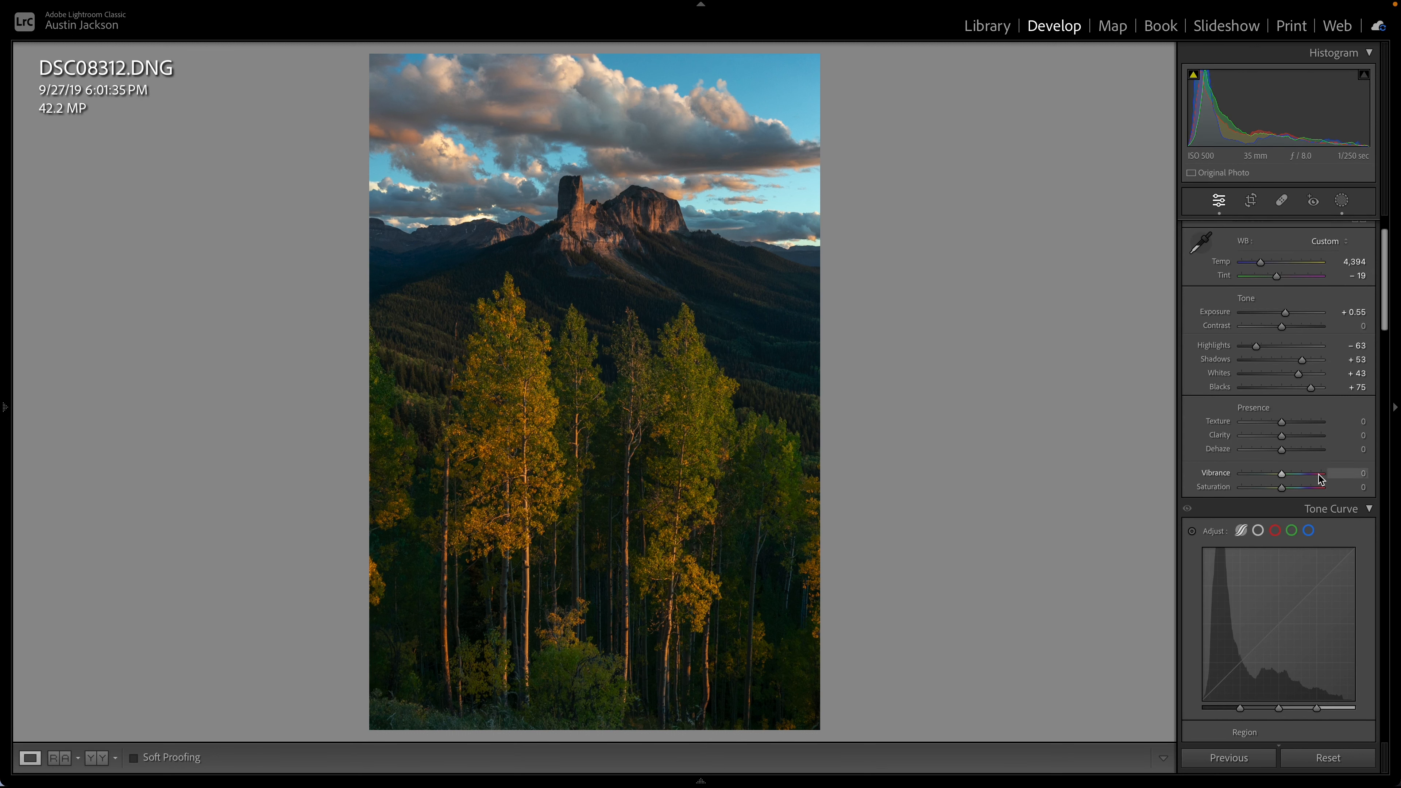
mouse_move(1283, 475)
left_mouse_down()
mouse_move(1310, 476)
mouse_move(1284, 490)
left_mouse_up()
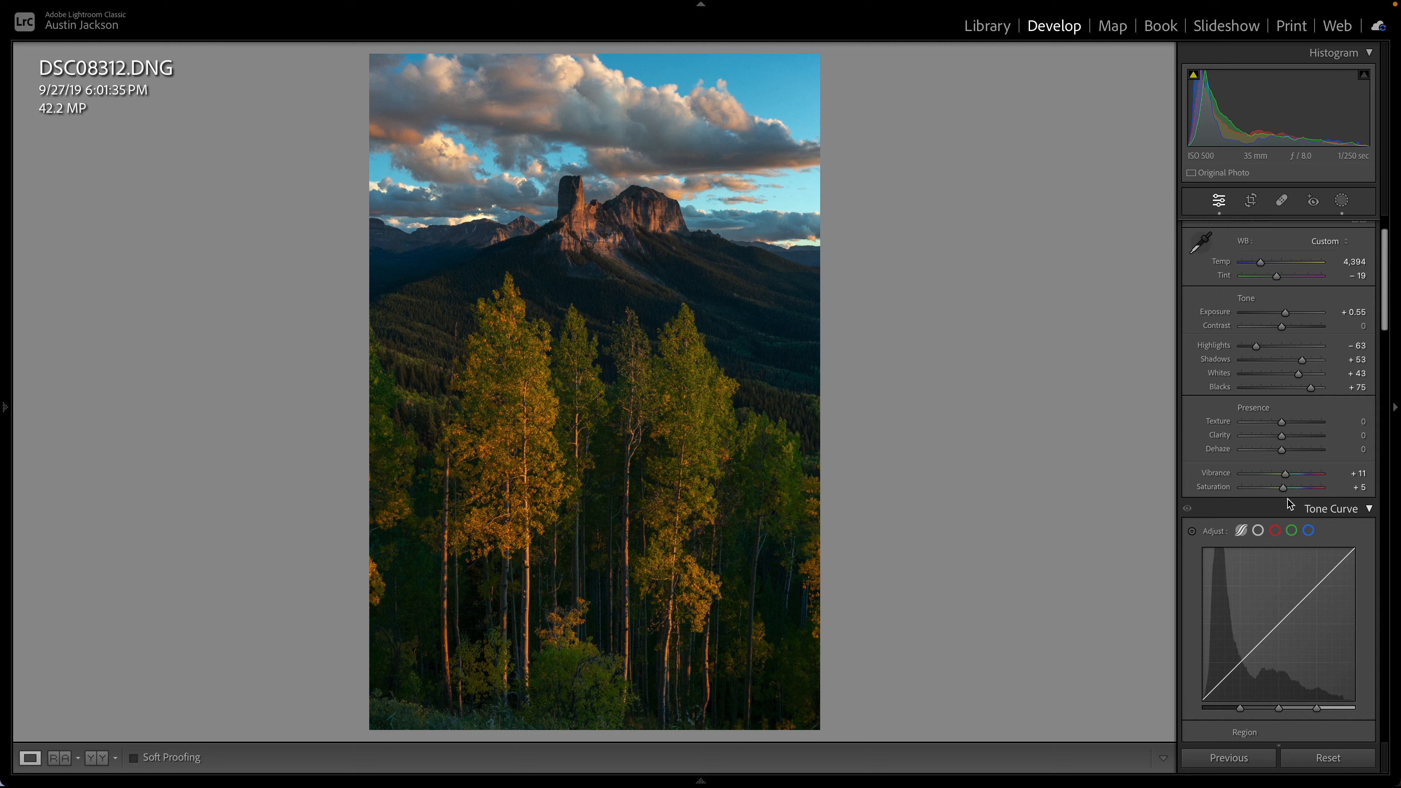
left_click(1285, 326)
left_click_drag(1284, 325, 1294, 325)
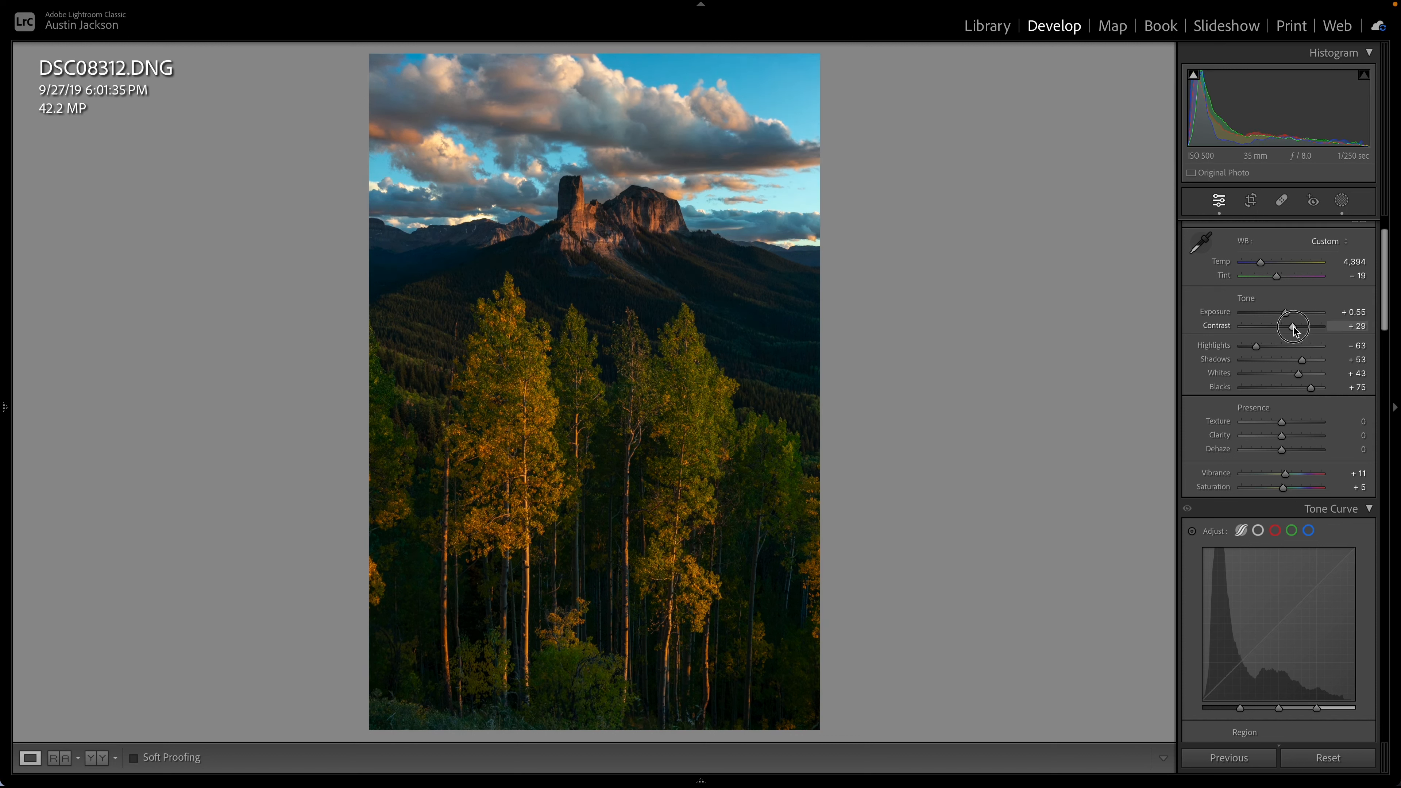
- Undo the last Contrast change on the photo
key("ctrl+z")
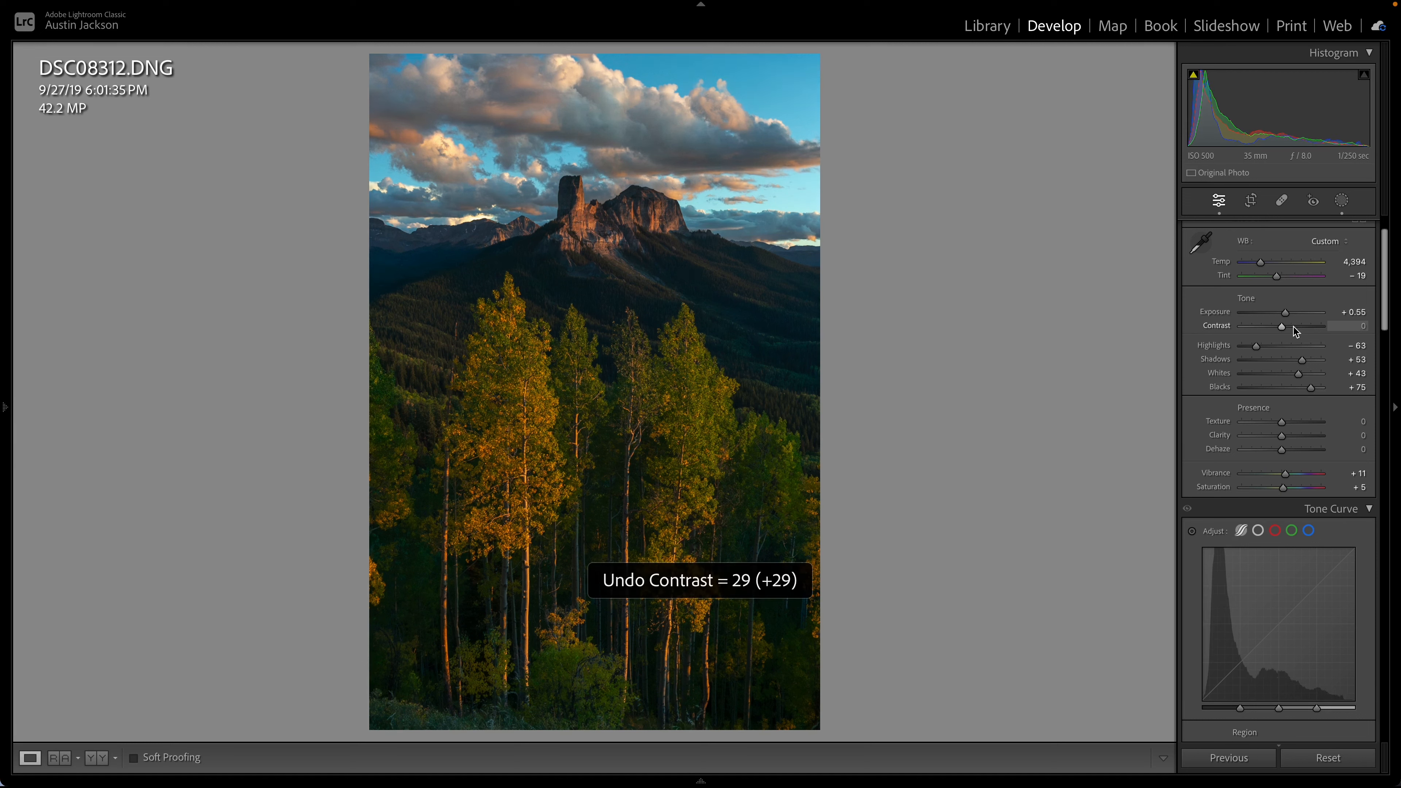
scroll(1279, 590, "down", 3)
scroll(1274, 598, "up", 3)
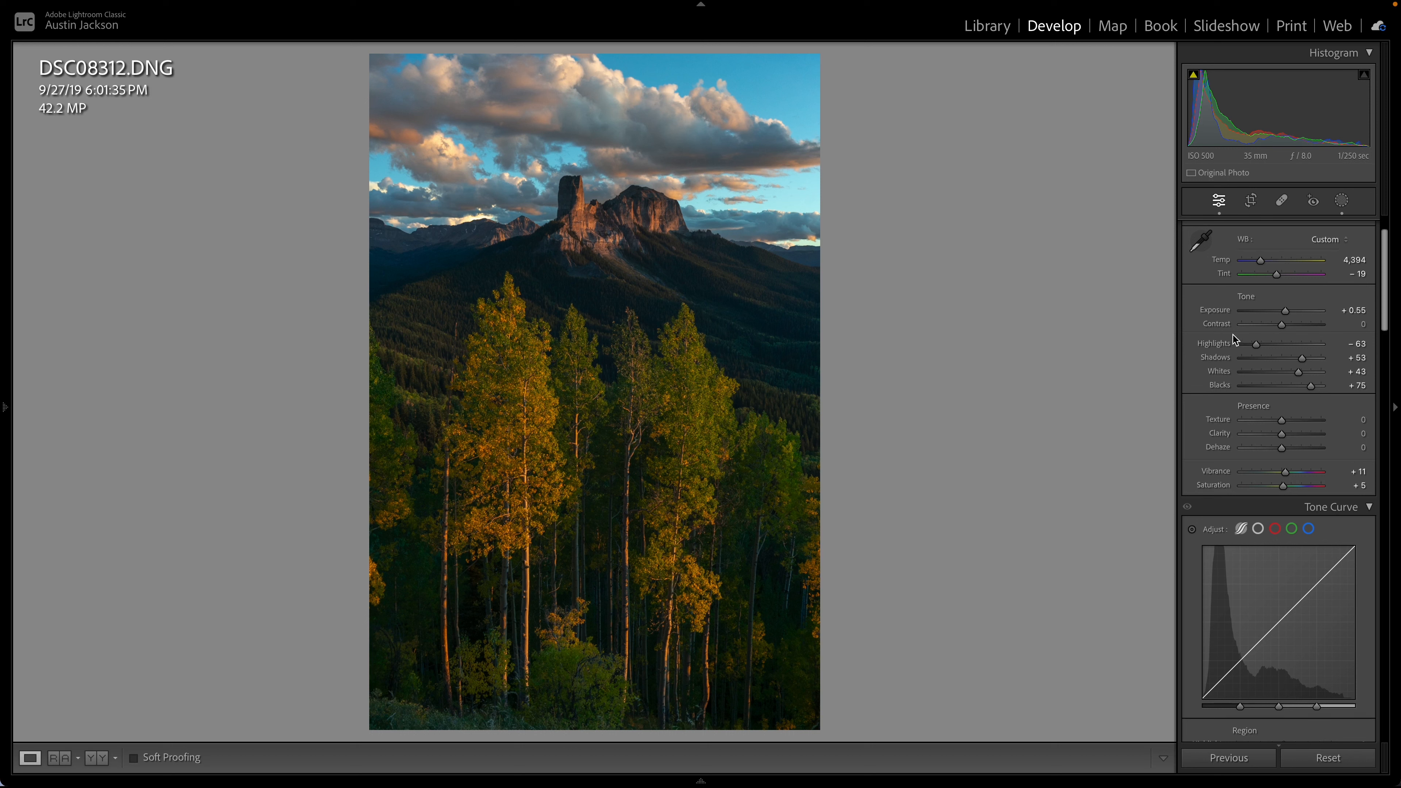
- Try reshaping the Lights region of the tone curve and undo the change
scroll(1253, 494, "down", 3)
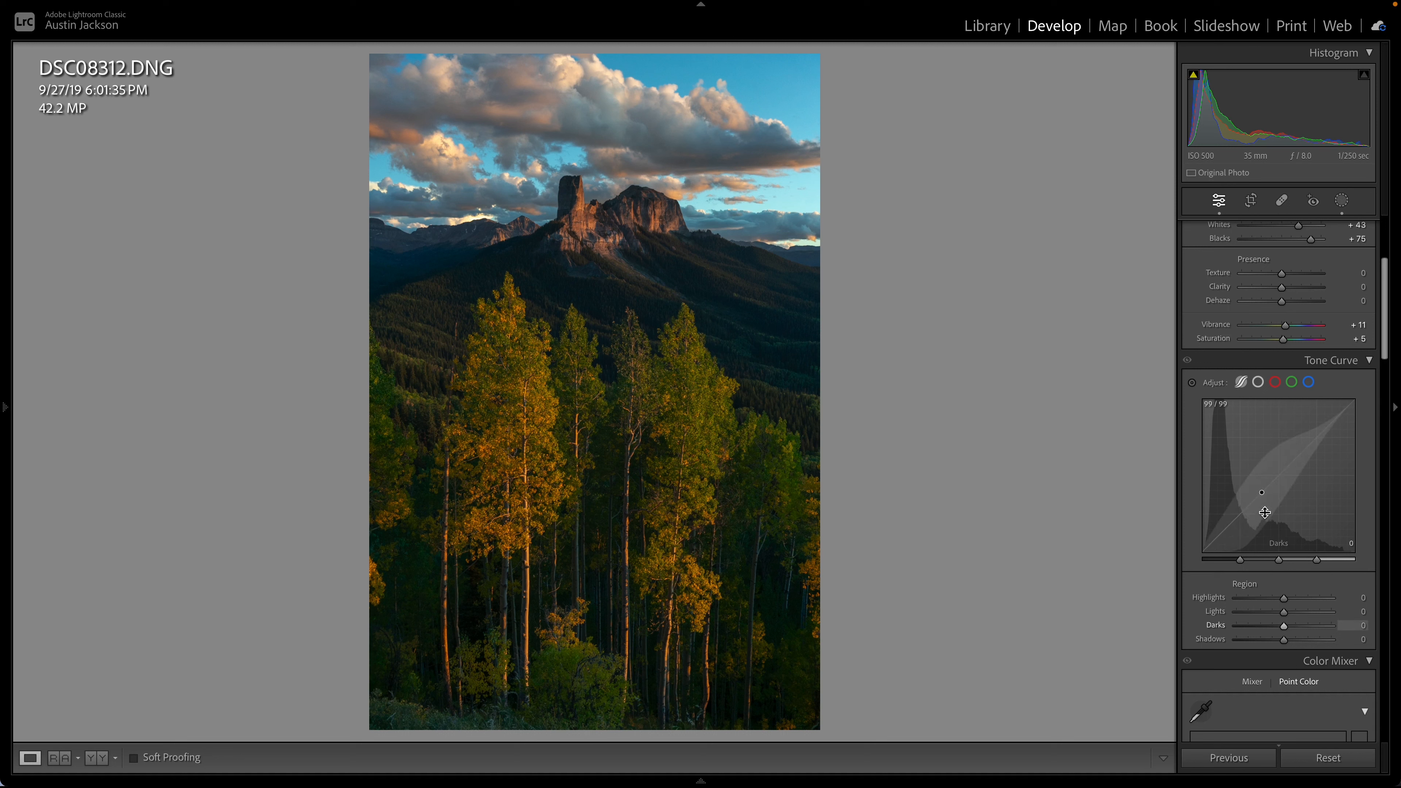
left_click_drag(1306, 453, 1309, 417)
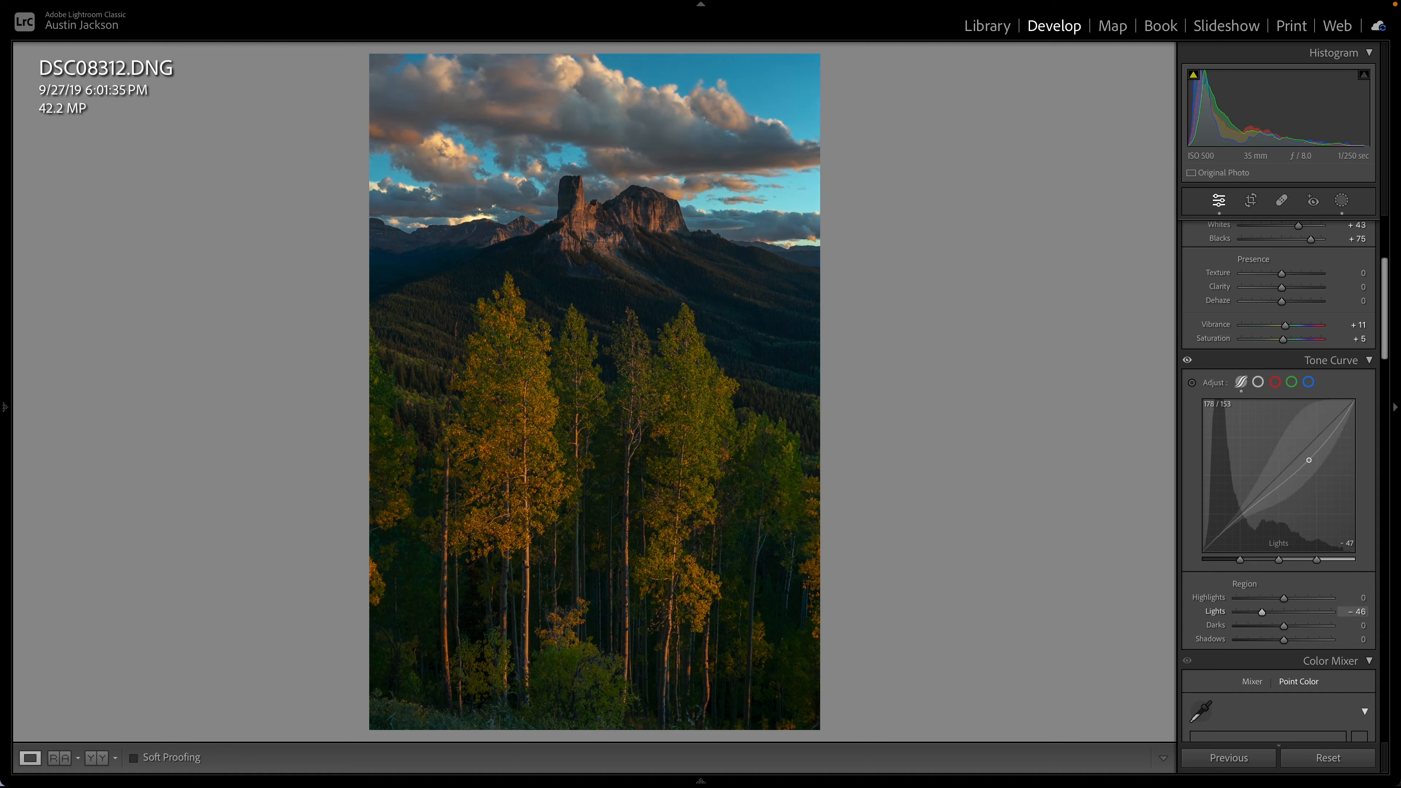
key("ctrl+z")
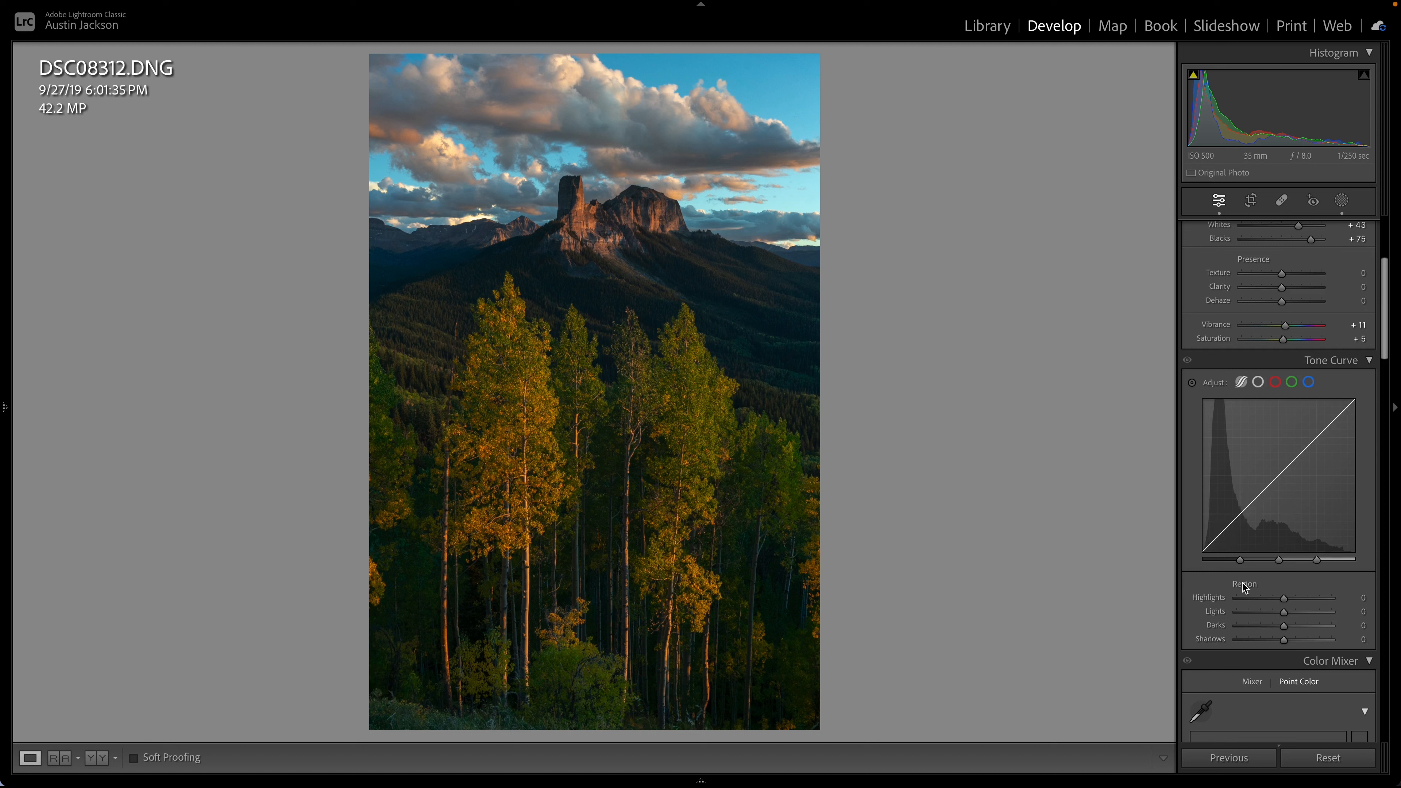
- Widen the tone curve's midtone regions by moving the shadow split to 10 and the highlight split outward
left_click_drag(1241, 563, 1173, 561)
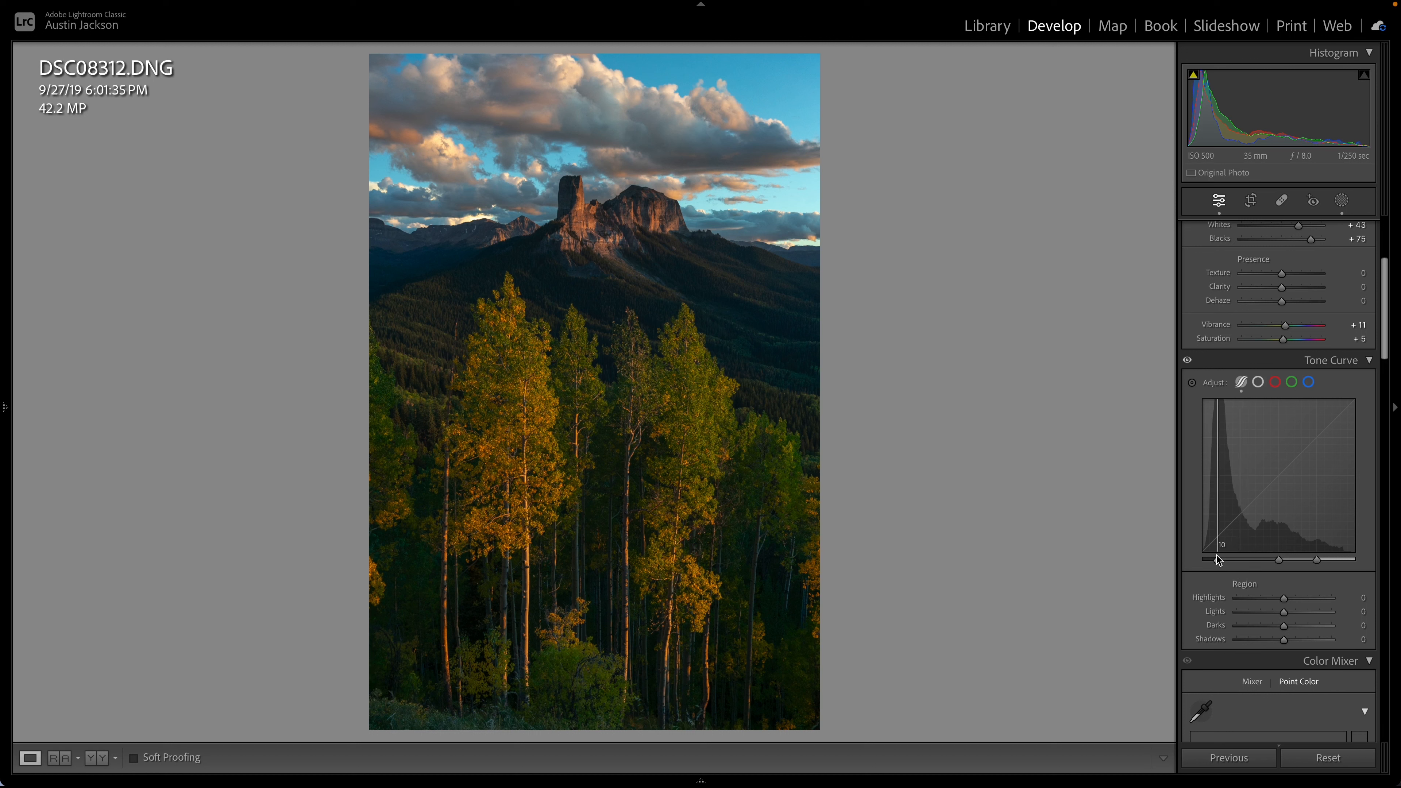
mouse_move(1218, 560)
left_mouse_down()
mouse_move(1256, 561)
mouse_move(1218, 560)
left_mouse_up()
left_click_drag(1318, 561, 1340, 561)
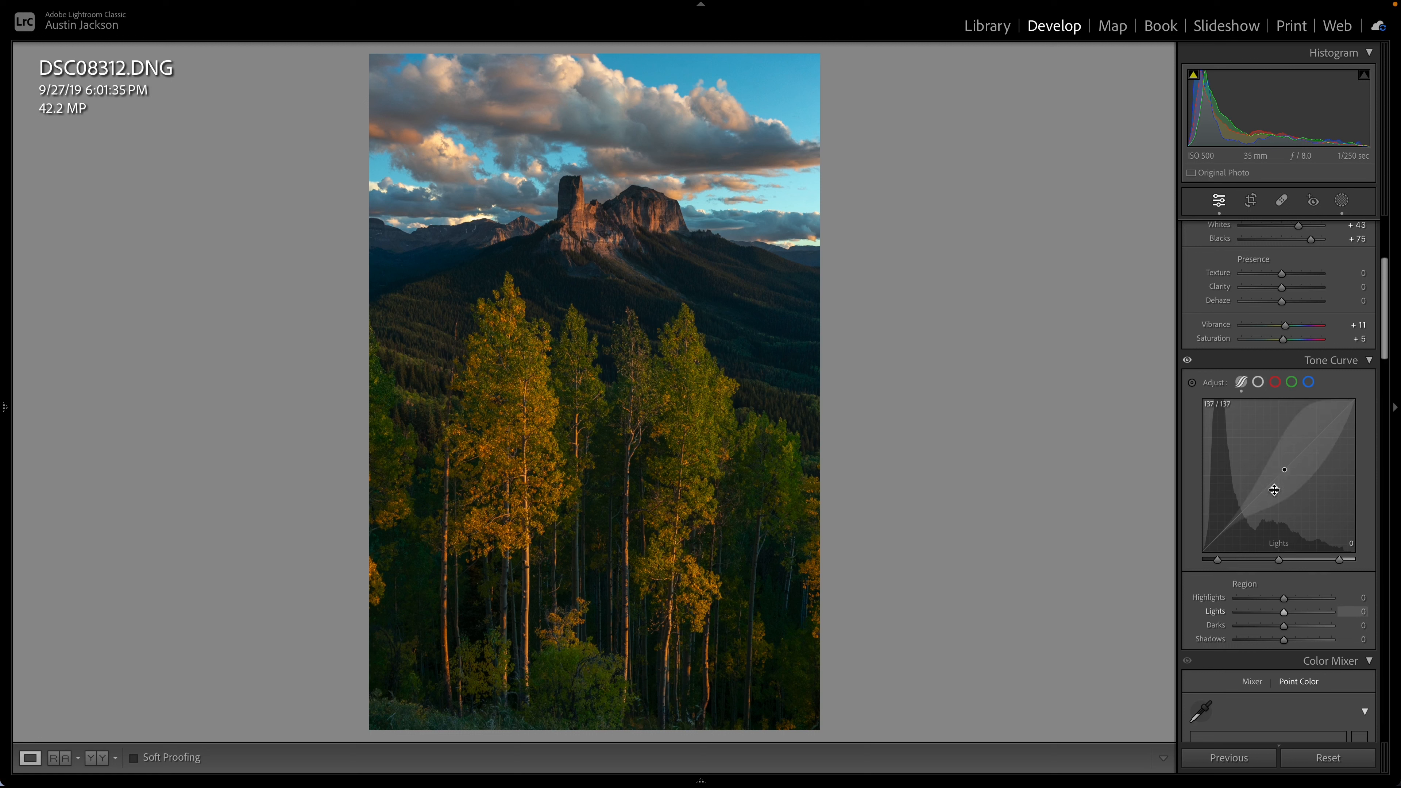
- Set the tone curve's Highlights to −32, Lights to +21, Darks to −5 and Shadows to +54
left_click_drag(1283, 628, 1295, 612)
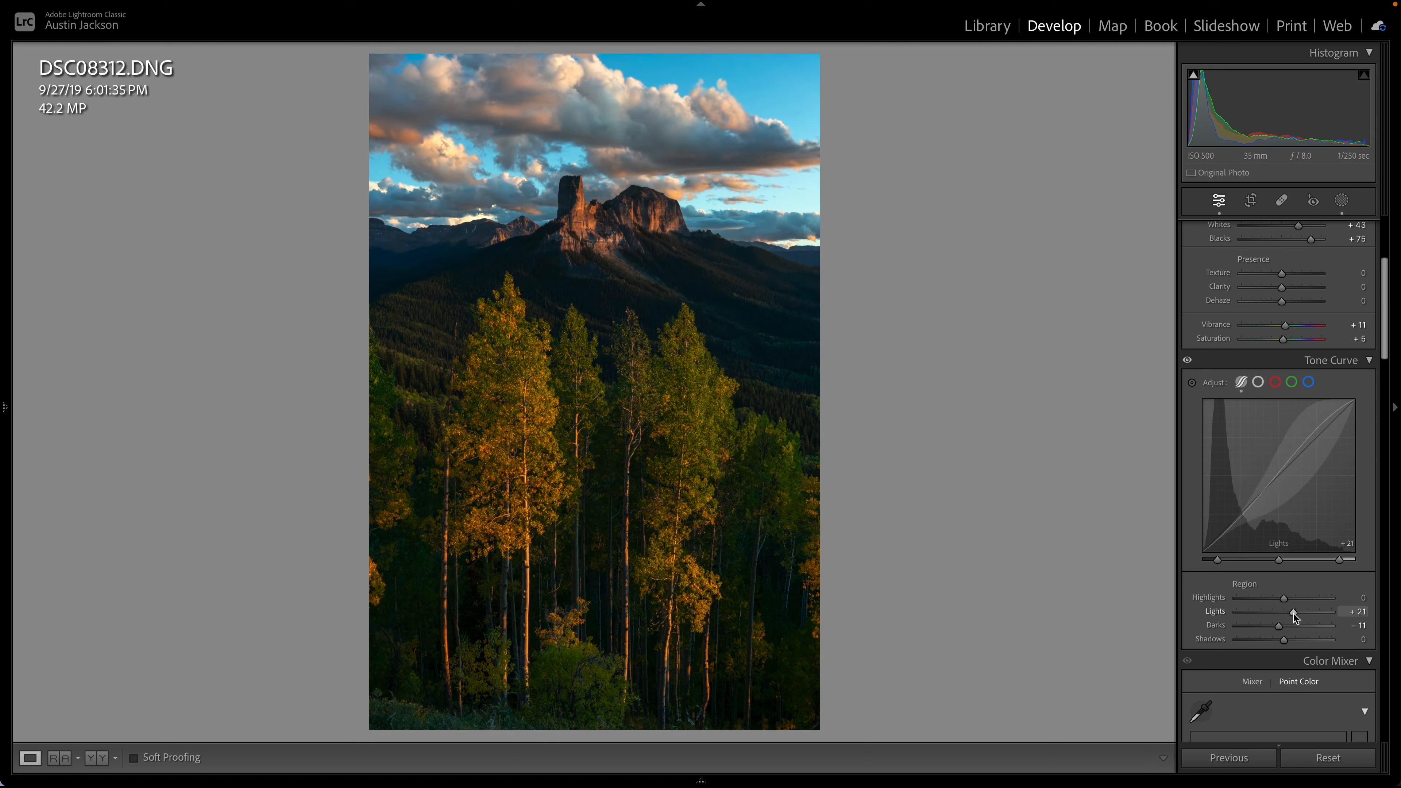
left_click_drag(1284, 640, 1270, 602)
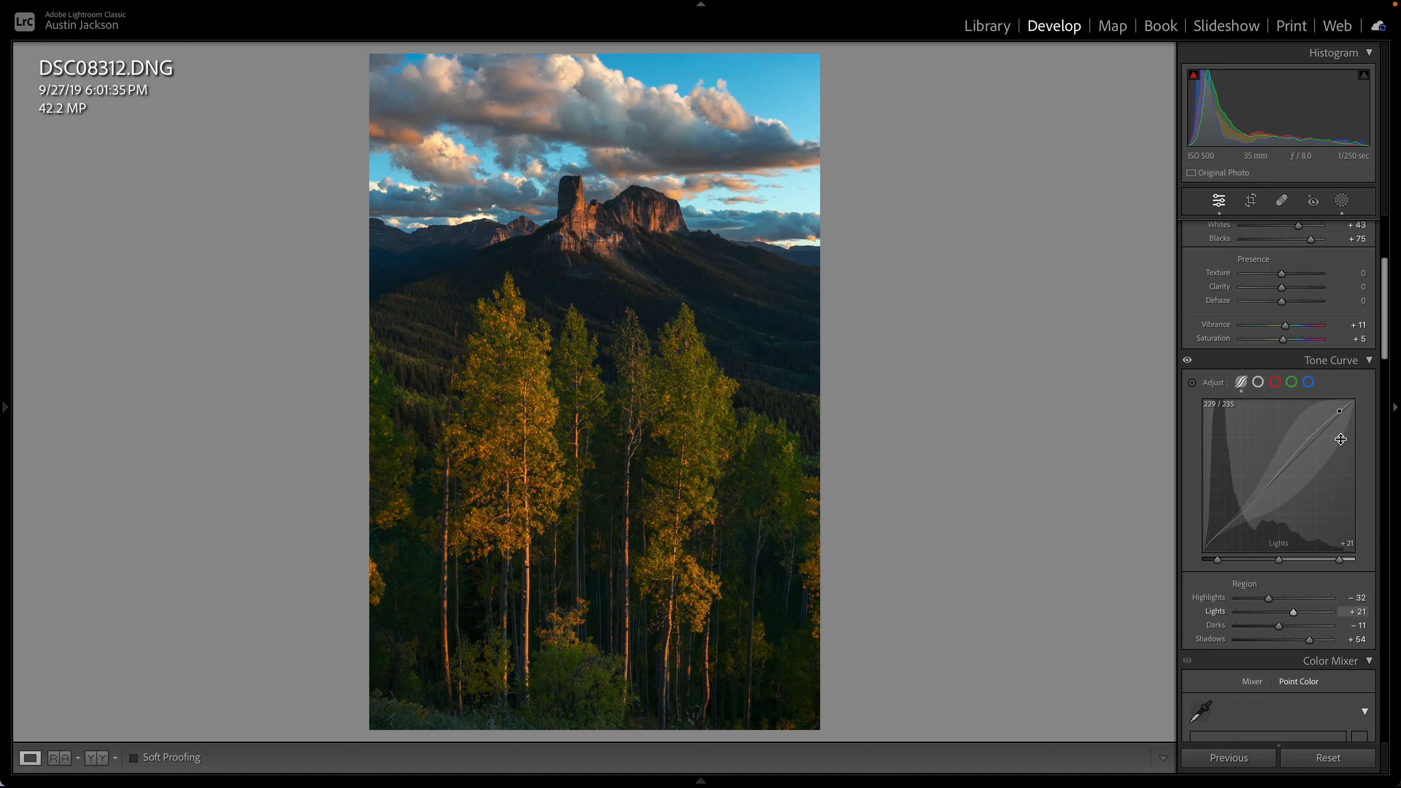
left_click_drag(1279, 626, 1283, 627)
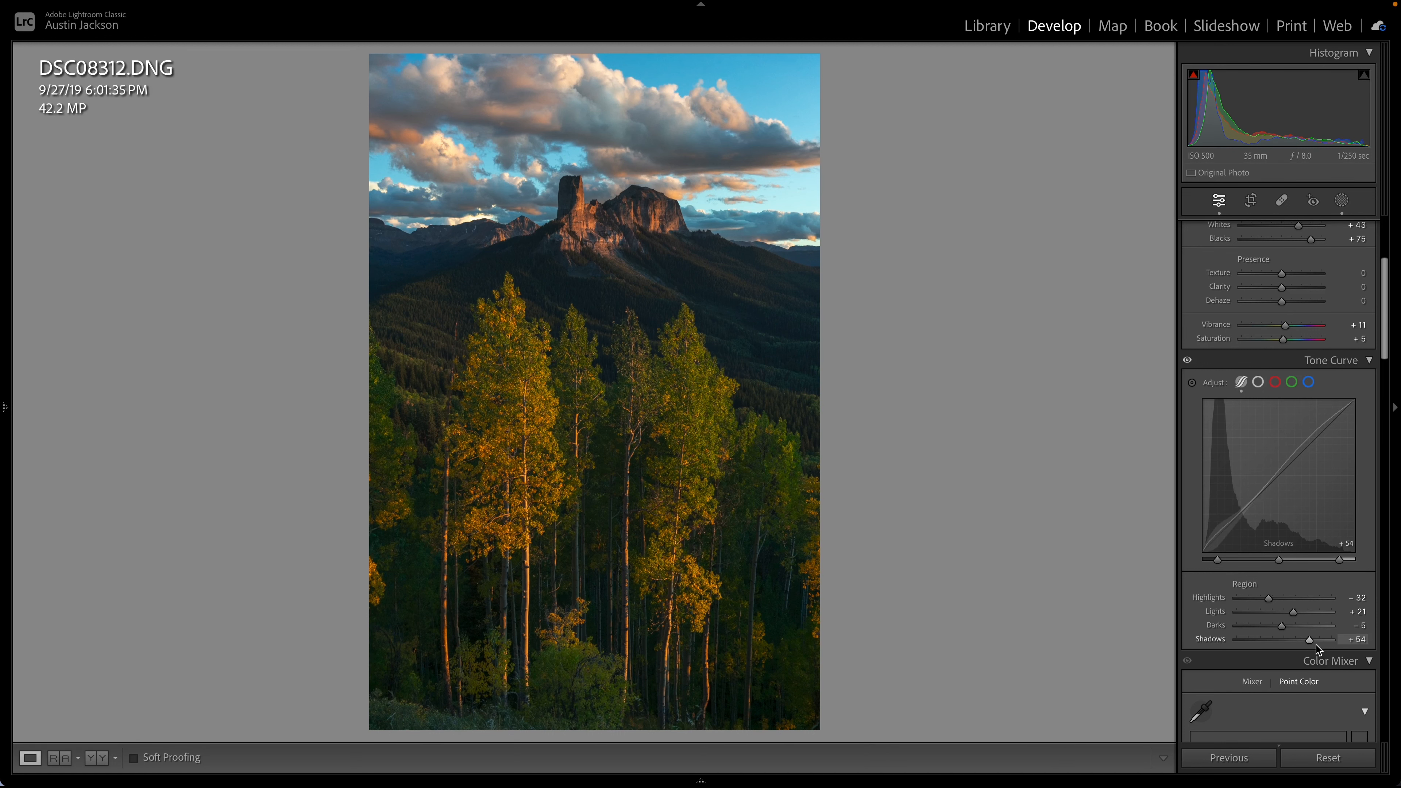
- Toggle the tone curve's effect repeatedly to compare the photo with and without it
left_click(1188, 362)
left_click(1188, 362)
left_click(1189, 364)
left_click(1188, 364)
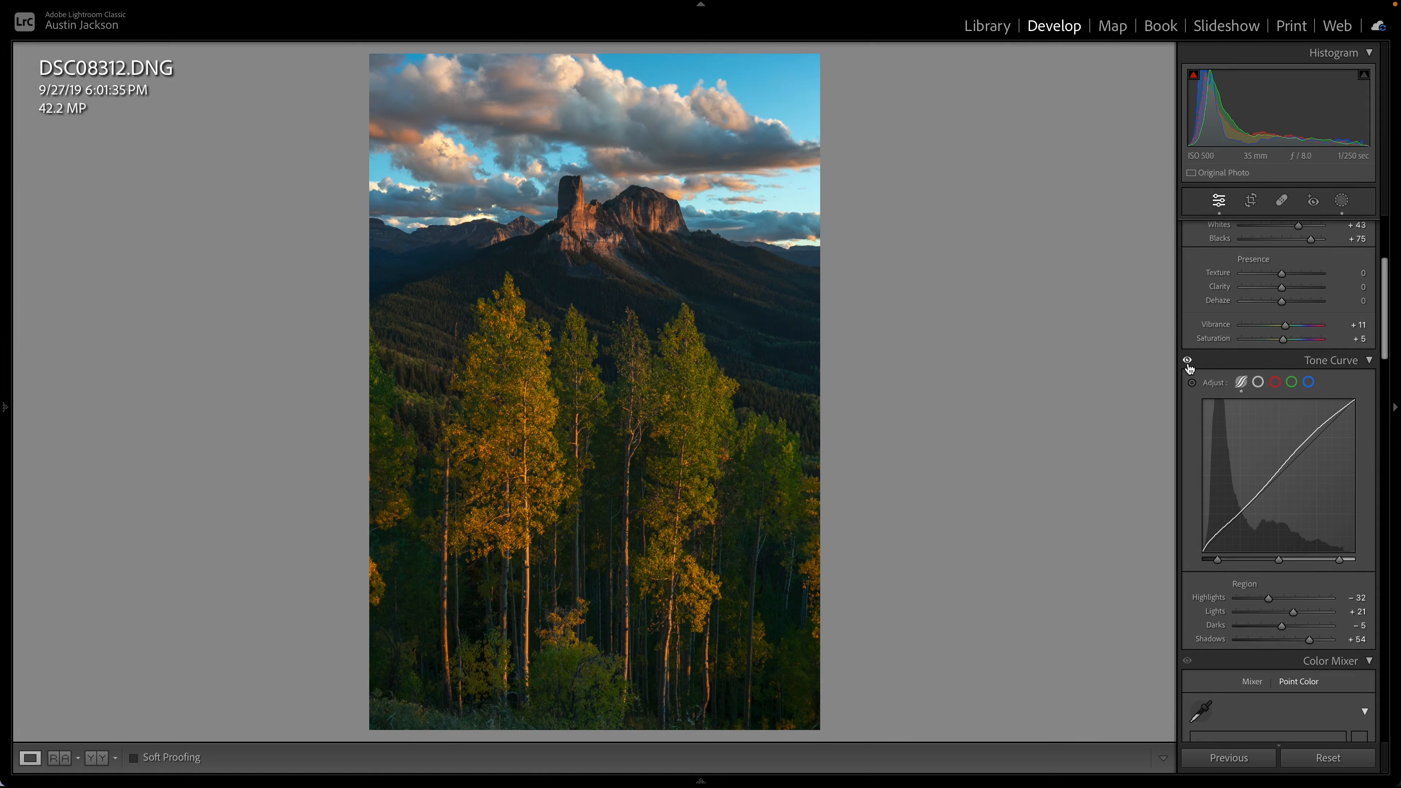
left_click(1189, 364)
left_click(1189, 365)
left_click(1189, 364)
left_click(1188, 364)
- Refine the tone curve to Lights +20, Darks −8 and Shadows +65, and compare the photo with and without it
mouse_move(1283, 628)
left_mouse_down()
mouse_move(1303, 614)
mouse_move(1276, 629)
mouse_move(1316, 642)
left_mouse_up()
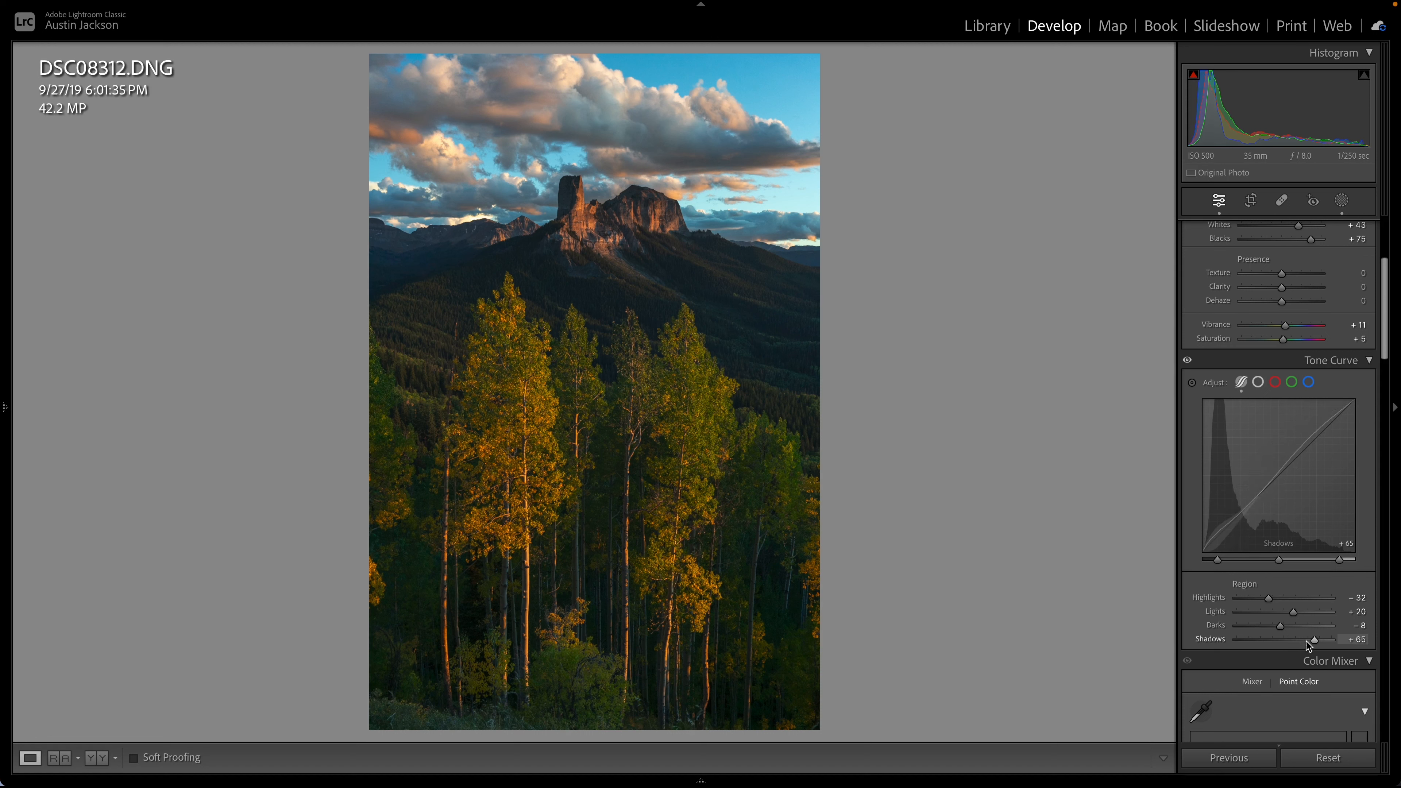
left_click(1187, 361)
left_click(1187, 362)
left_click(1188, 362)
left_click(1187, 362)
scroll(1283, 371, "up", 5)
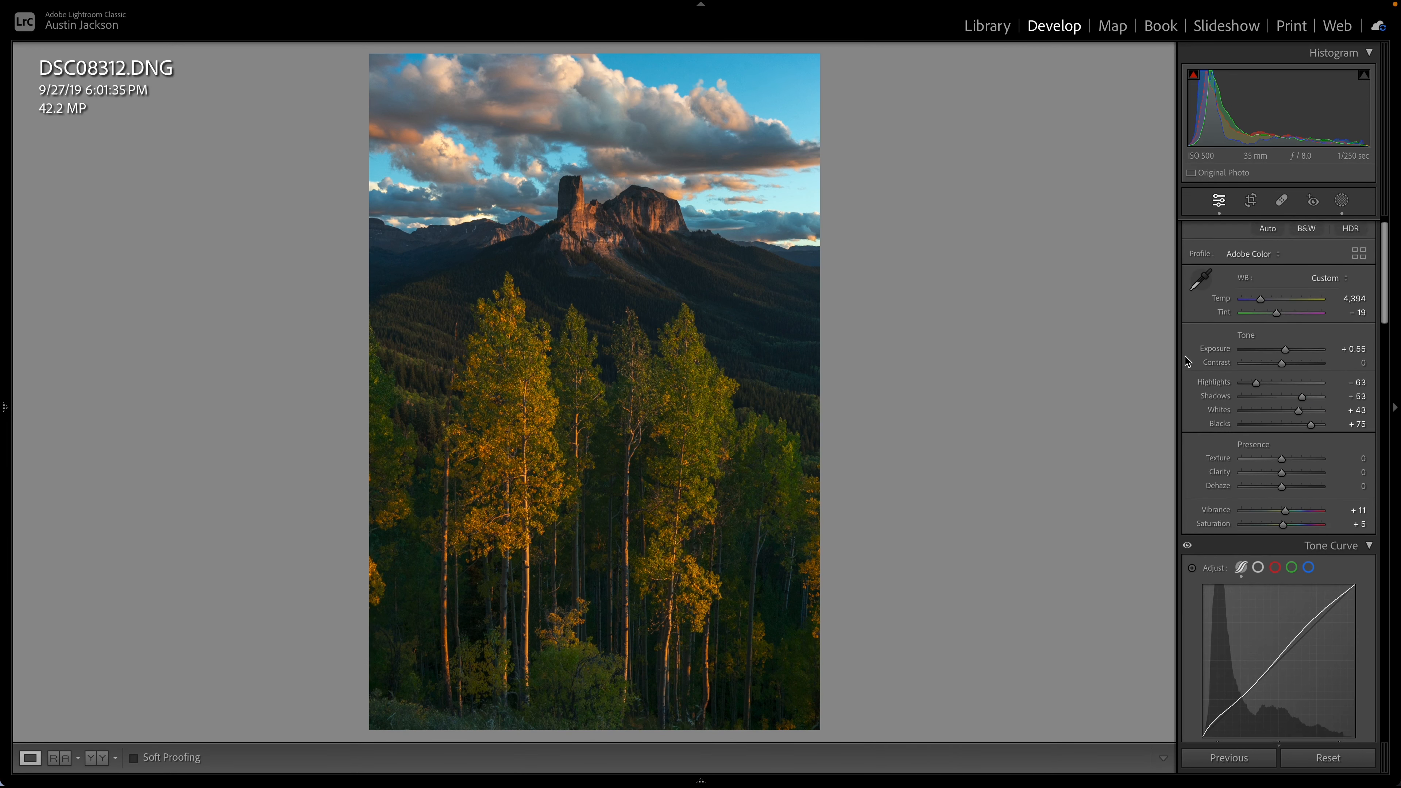
mouse_move(1282, 359)
left_mouse_down()
mouse_move(1327, 361)
mouse_move(1228, 368)
mouse_move(1282, 366)
left_mouse_up()
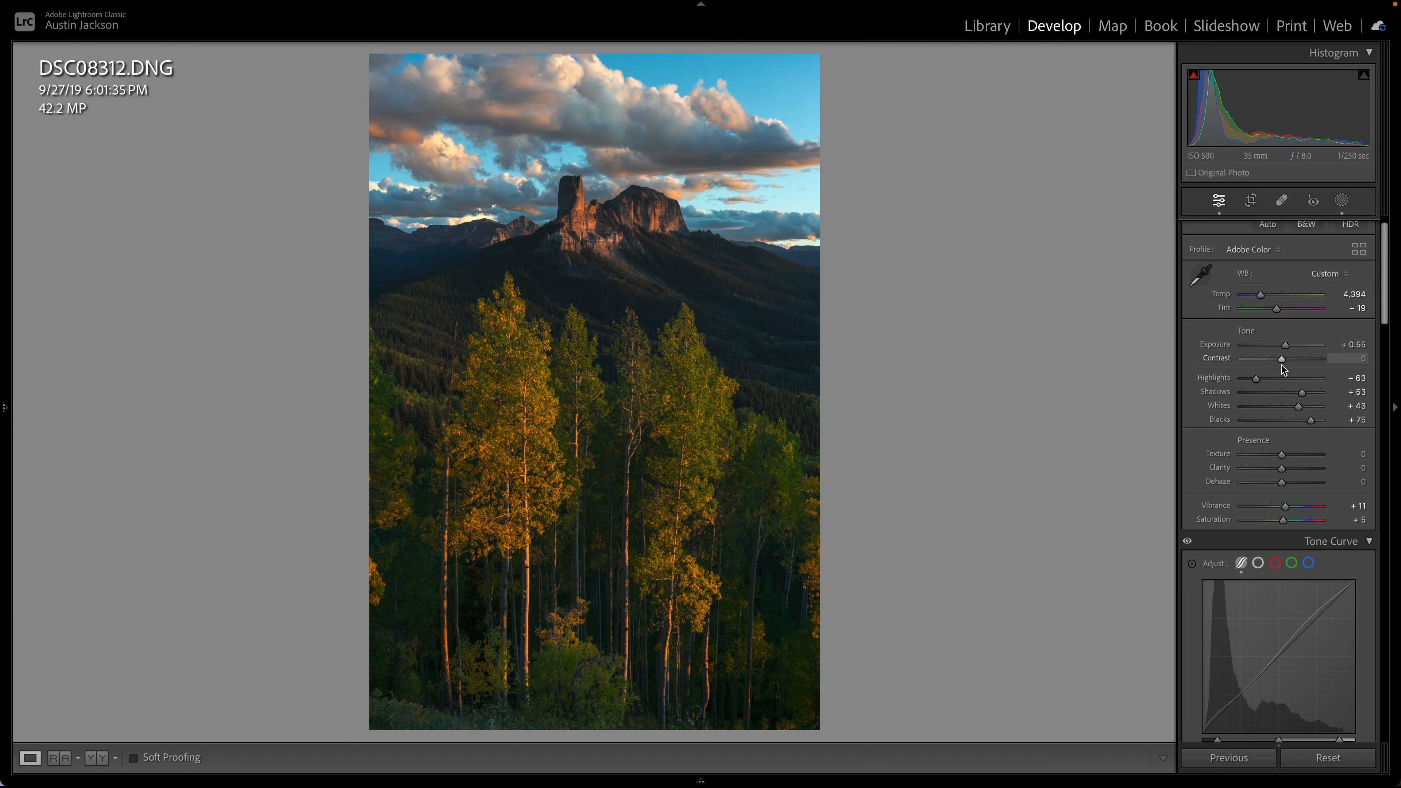
- Collapse the Color Mixer, Color Grading and Detail adjustment sections
scroll(1283, 368, "down", 5)
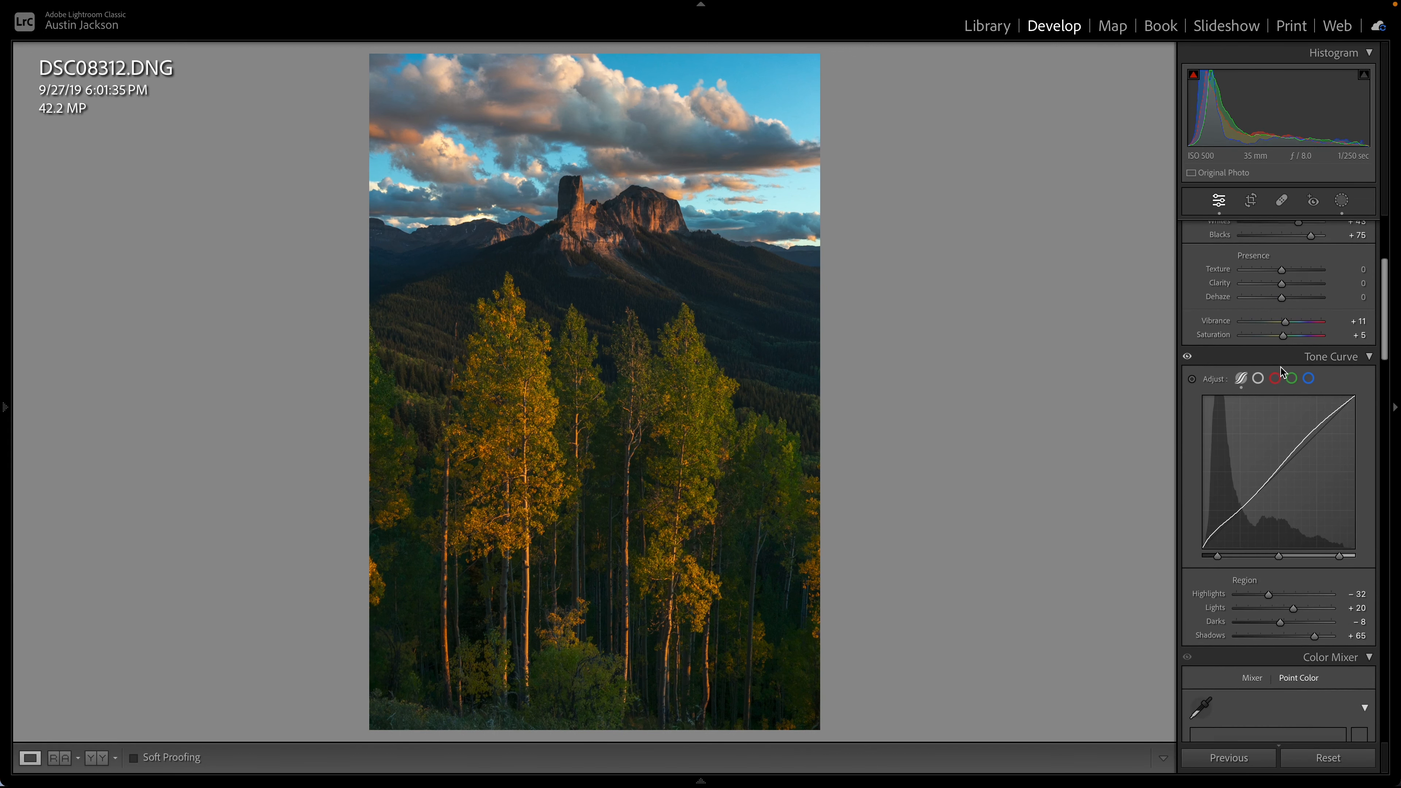
scroll(1281, 371, "down", 5)
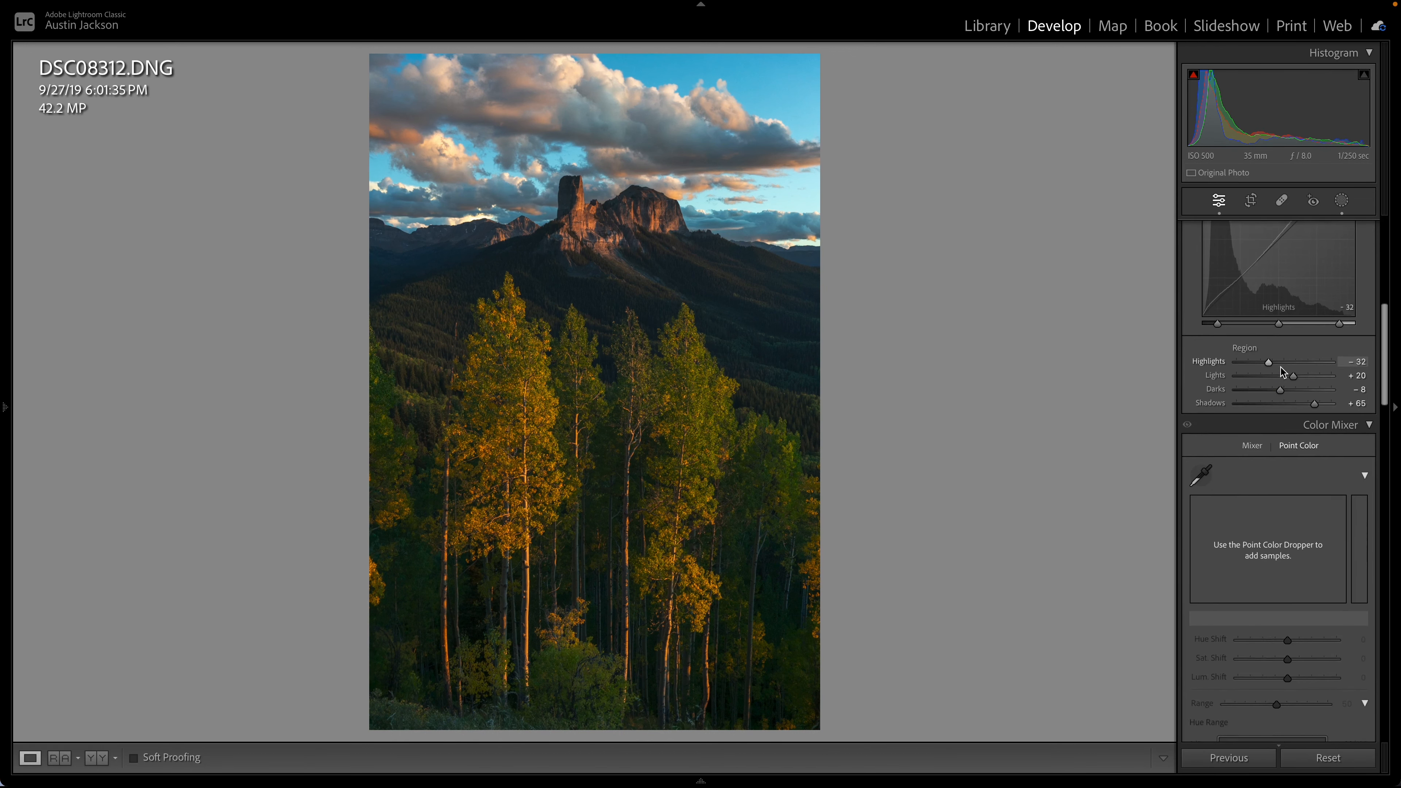
left_click(1272, 417)
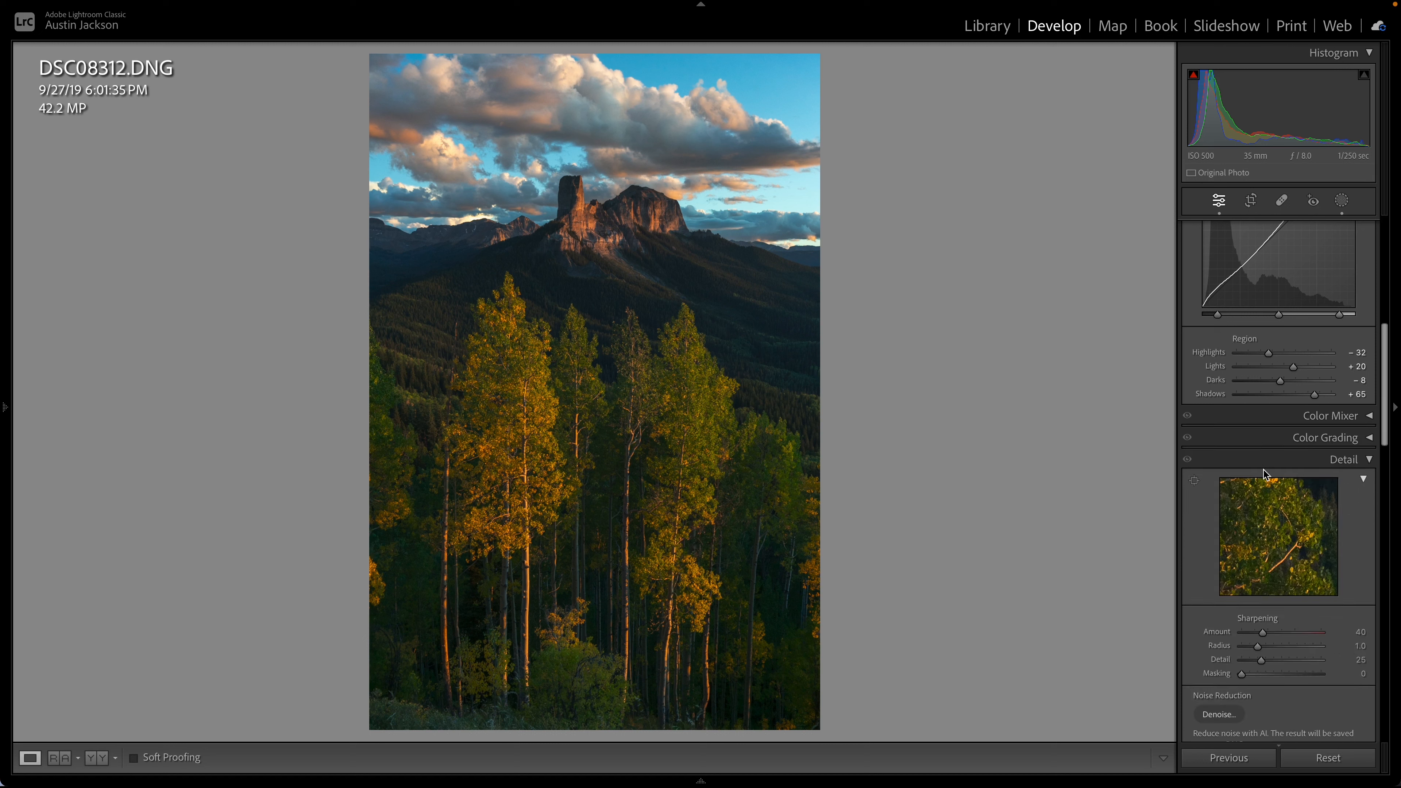
scroll(1269, 409, "down", 3)
scroll(1261, 381, "up", 1)
left_click(1257, 368)
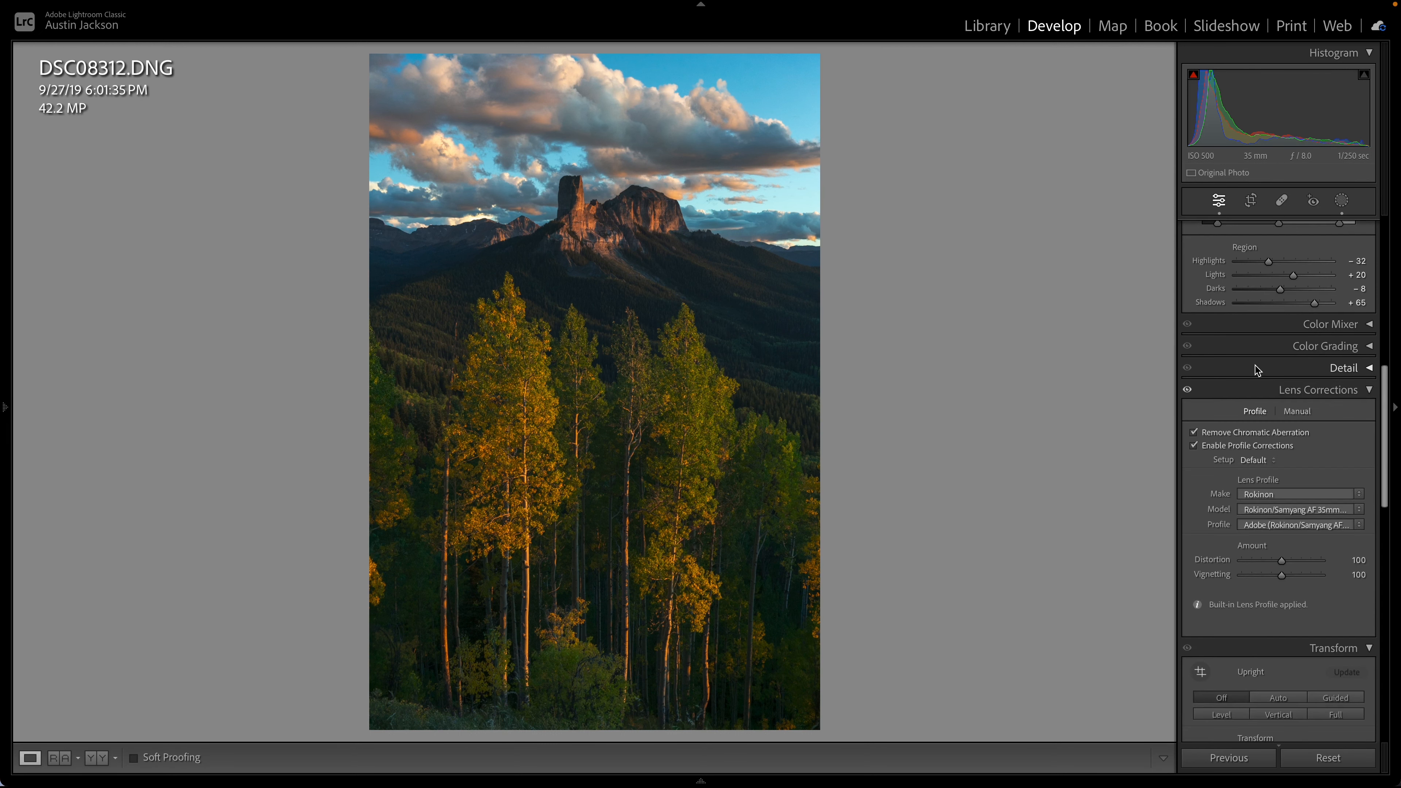
left_click(1260, 346)
left_click(1261, 346)
- Collapse the Lens Corrections, Transform and Lens Blur sections and look over the Effects and Calibration settings
scroll(1258, 466, "down", 2)
scroll(1259, 466, "down", 1)
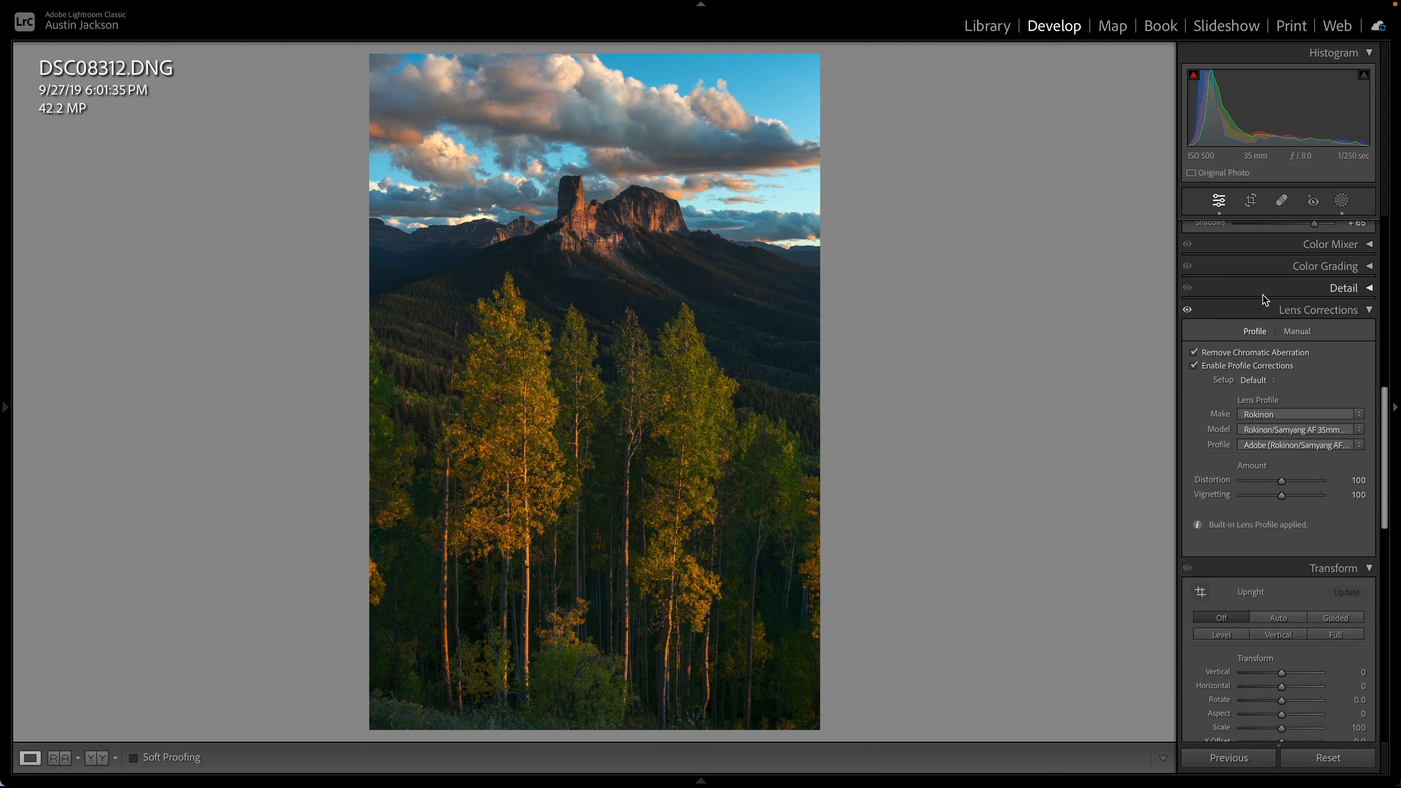
left_click(1262, 307)
left_click(1263, 335)
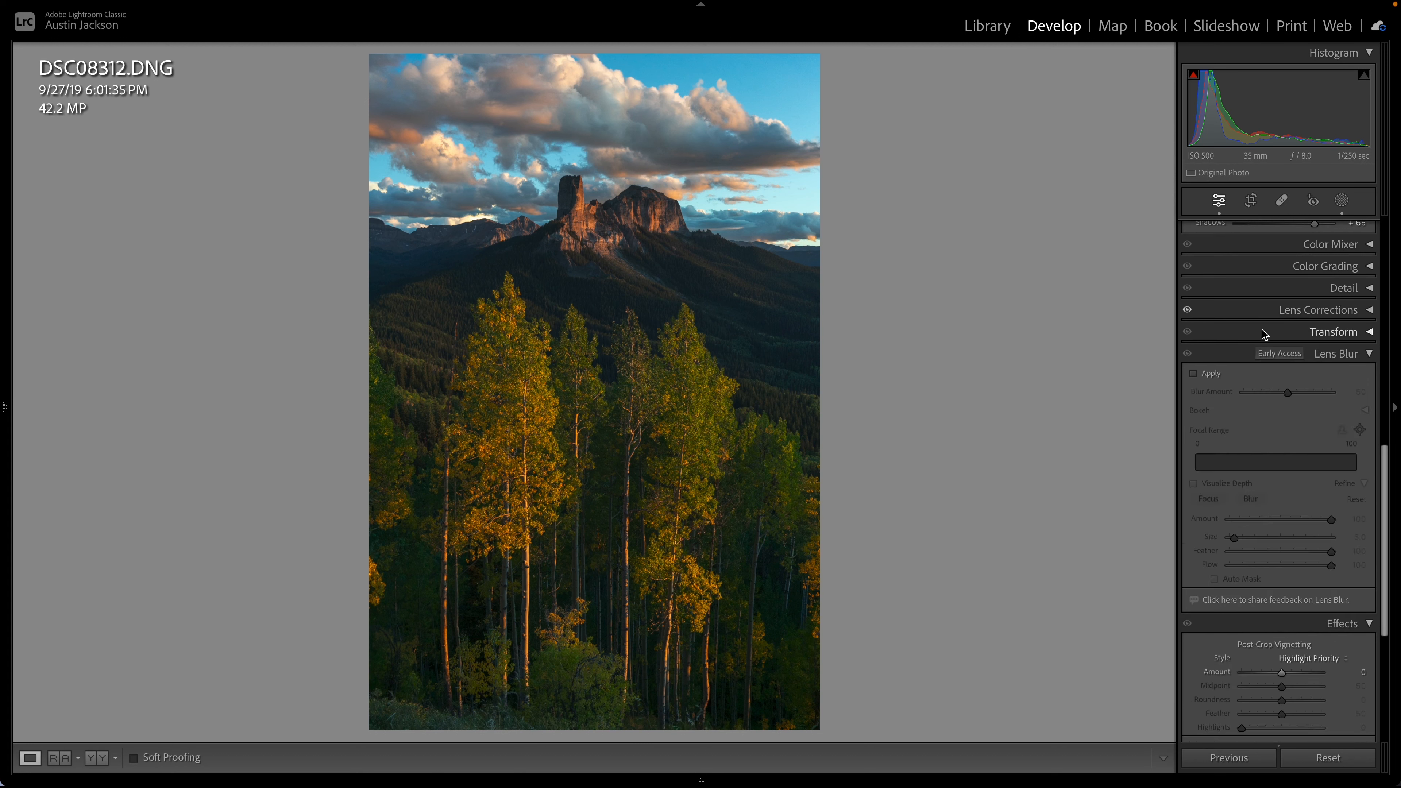
left_click(1241, 356)
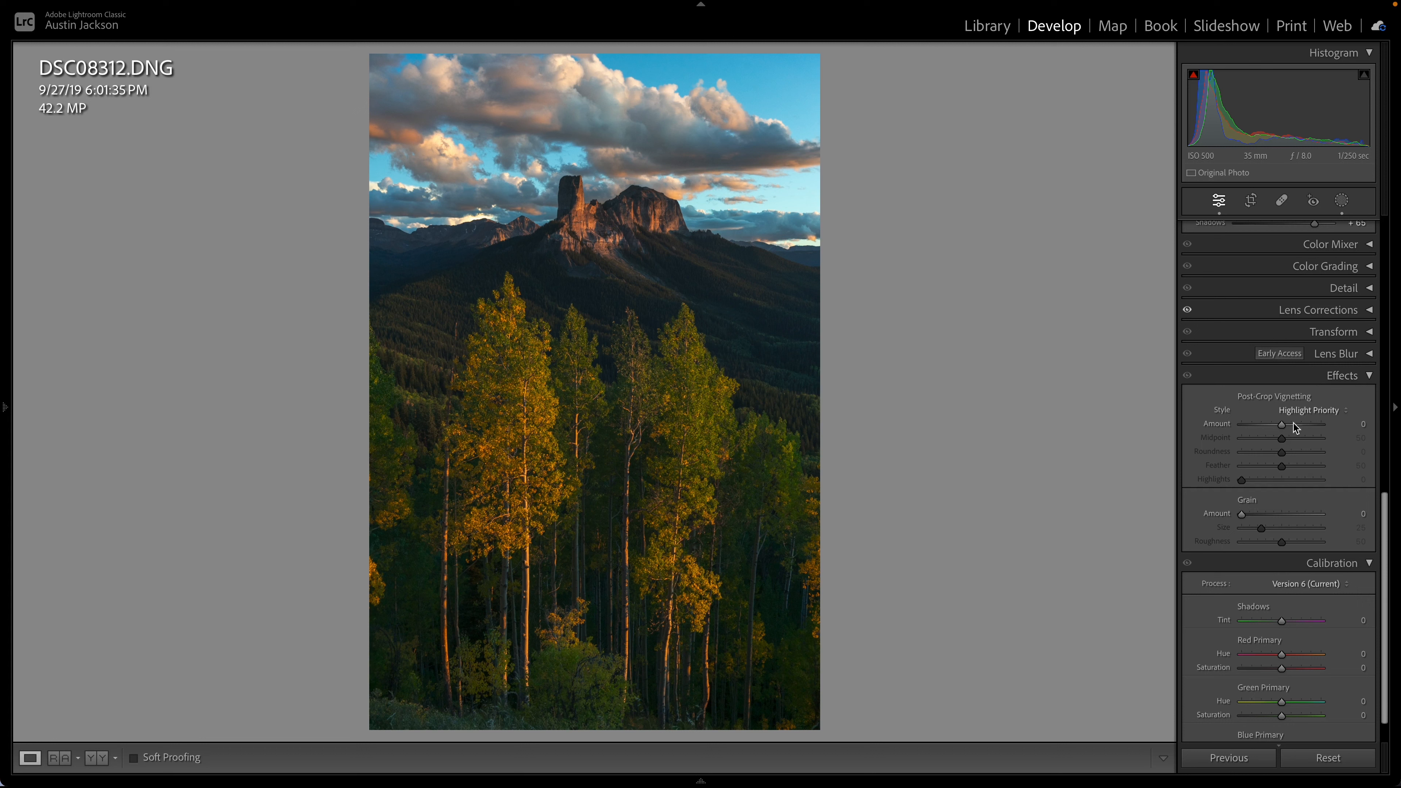
scroll(1286, 469, "down", 2)
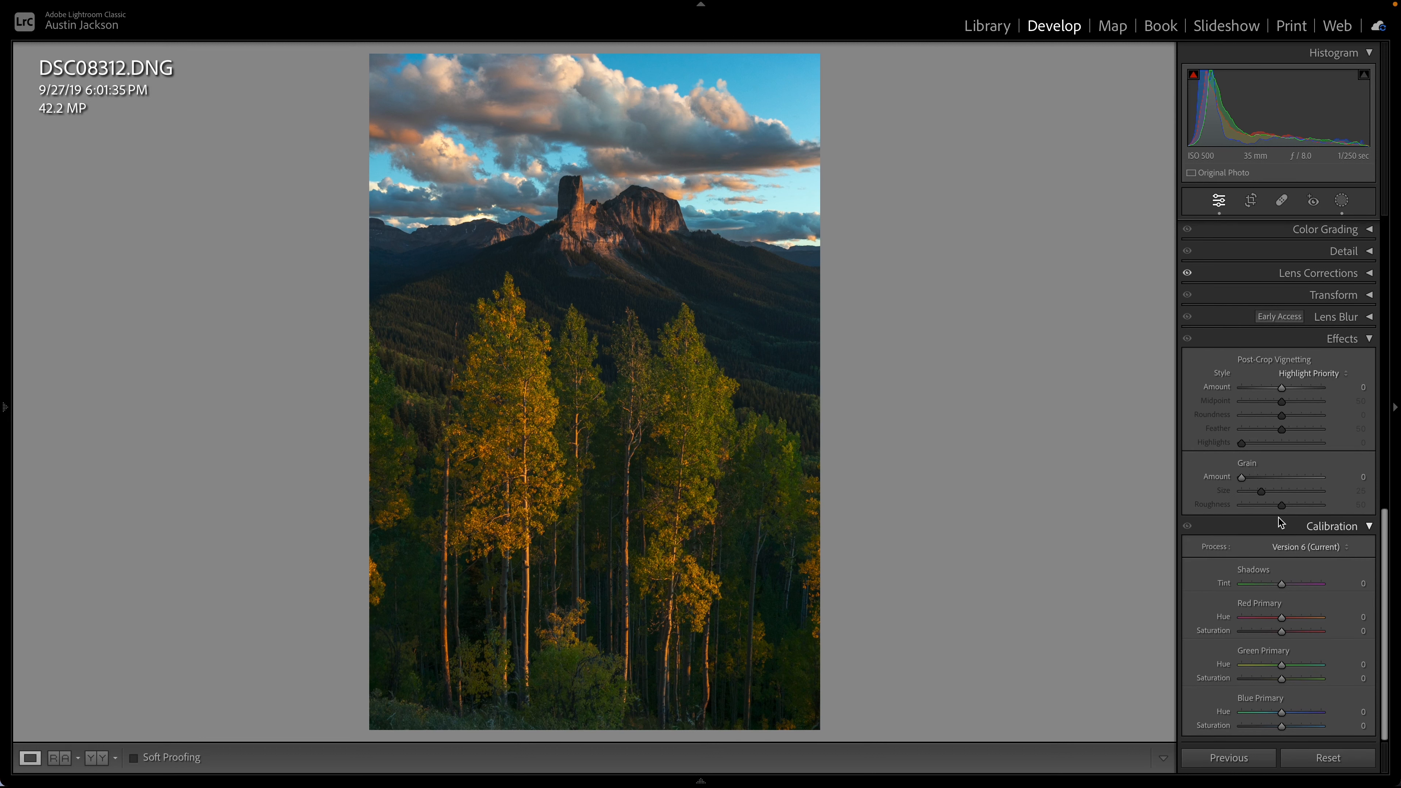
- Reopen the Color Mixer and sample the blue at the sky's upper edge as a point color
scroll(1281, 514, "up", 10)
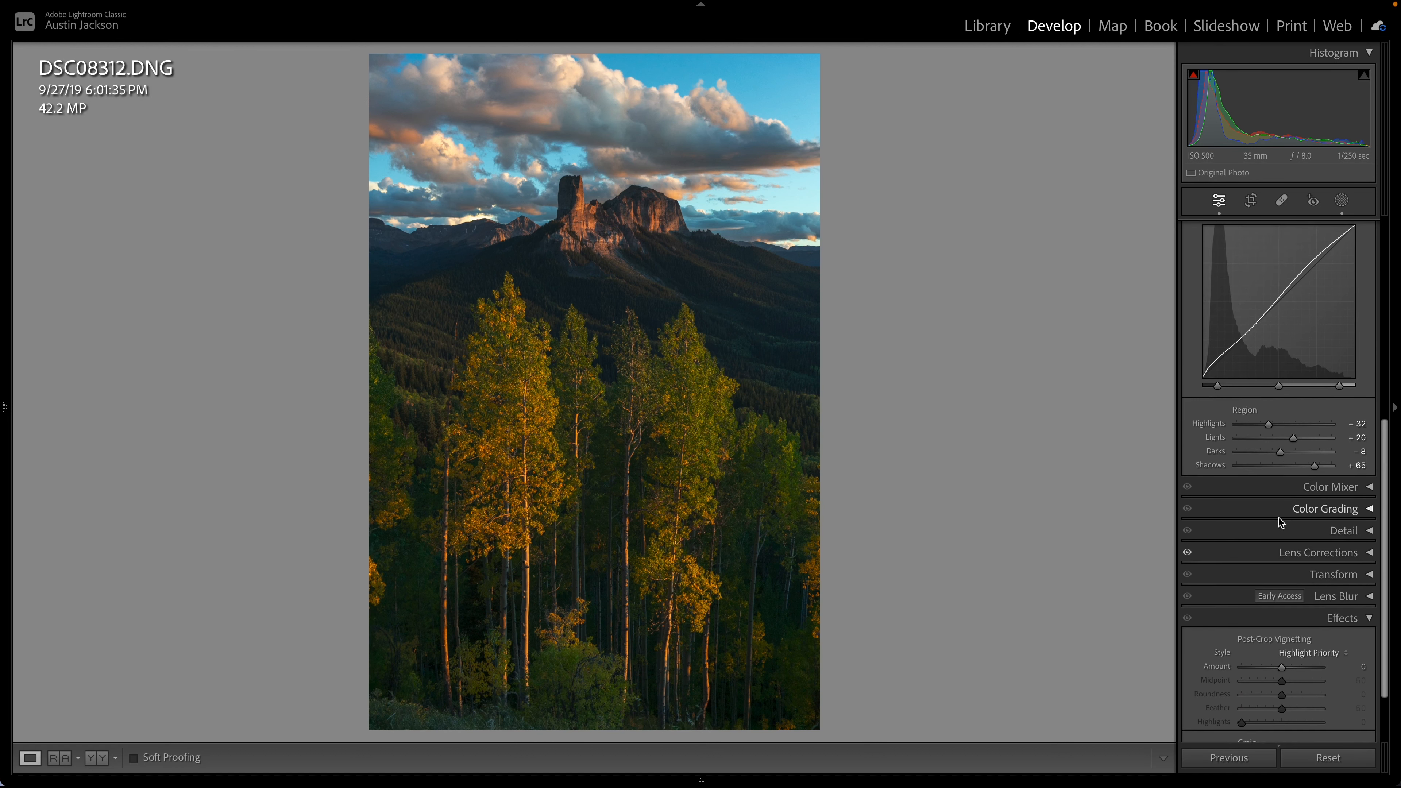
left_click(1286, 491)
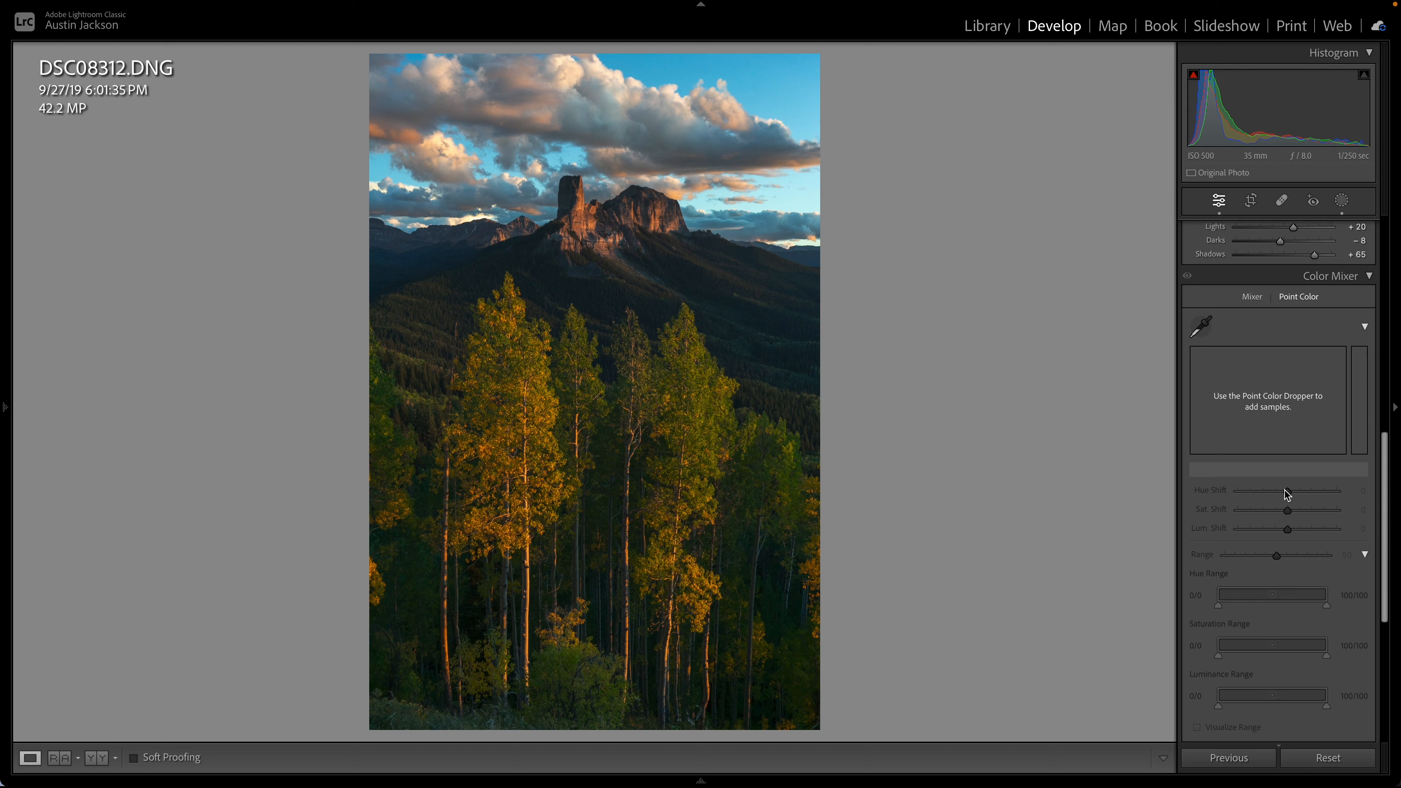
left_click(1209, 331)
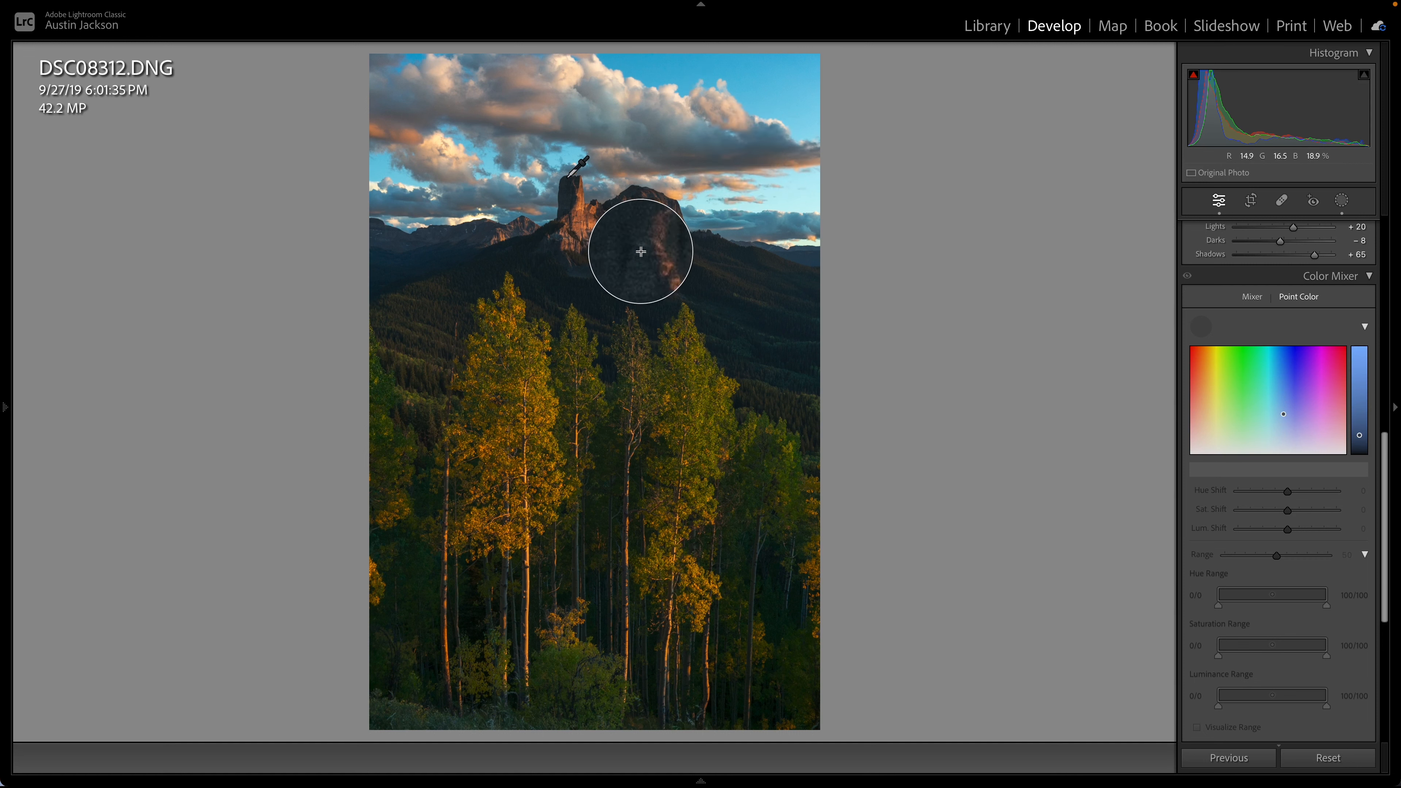
left_click(655, 60)
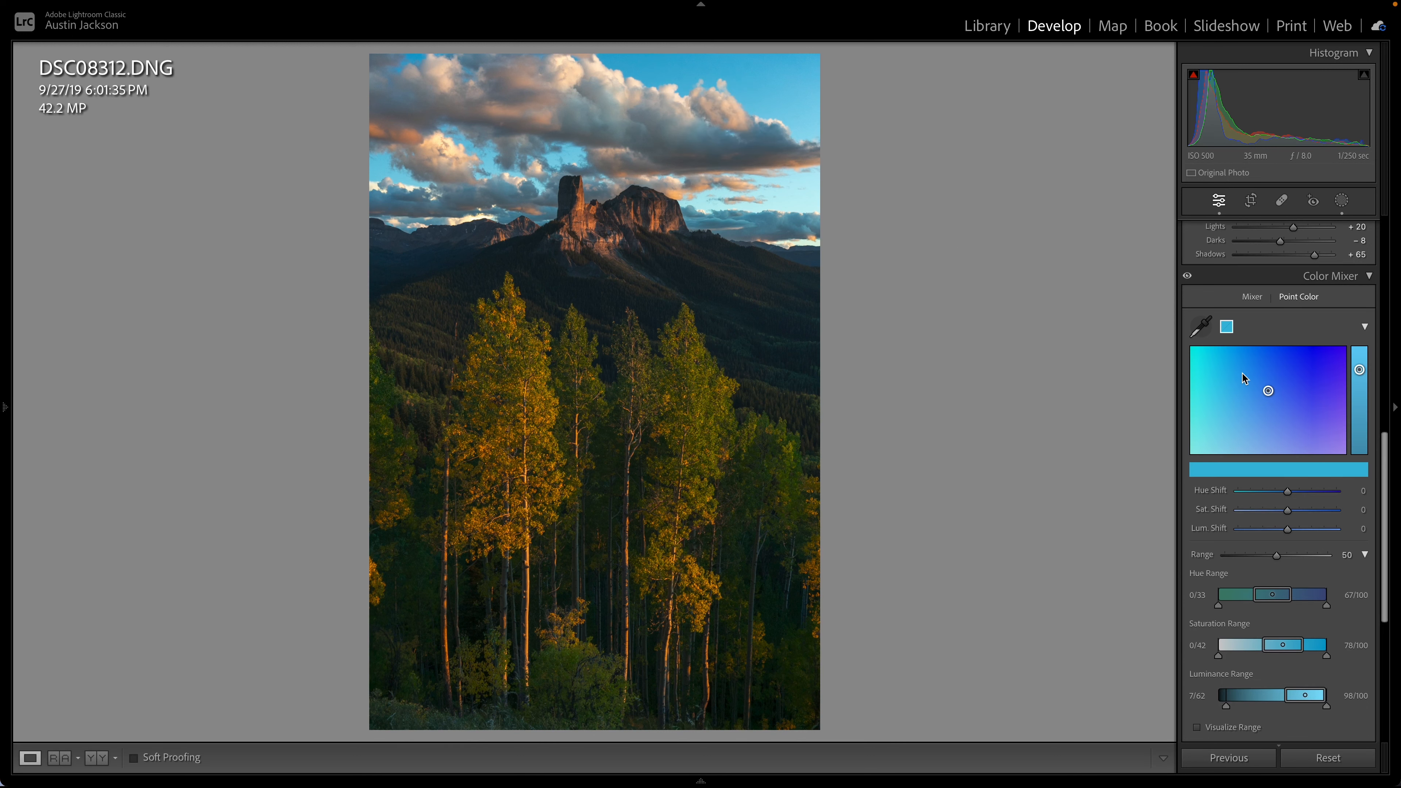
- Set the sky-blue point color's Hue Shift to 38 and compare the photo with and without the color adjustment
left_click_drag(1269, 398, 1332, 382)
key("ctrl+z")
mouse_move(1290, 490)
left_mouse_down()
mouse_move(1316, 491)
mouse_move(1304, 490)
left_mouse_up()
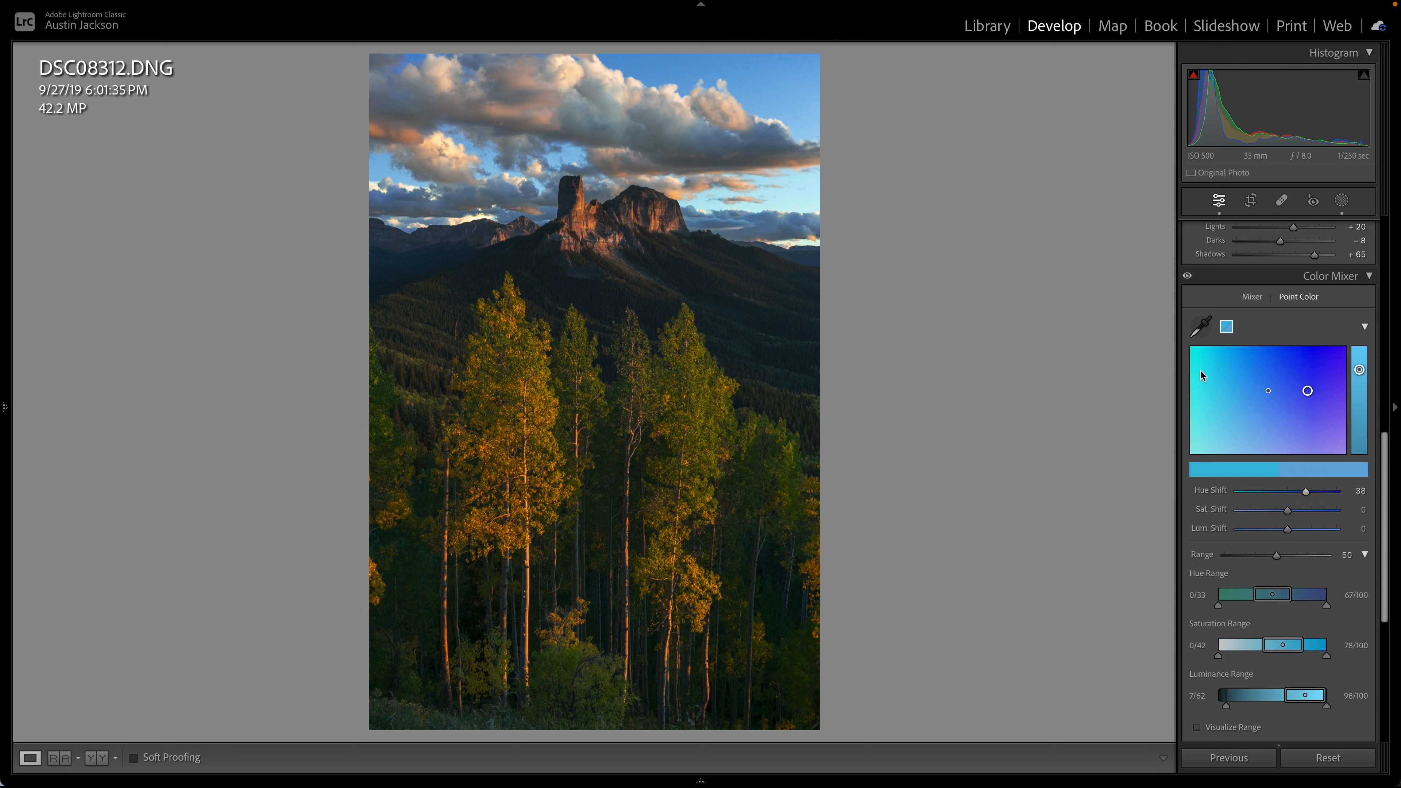
left_click(1188, 277)
left_click(1188, 277)
left_click(1188, 277)
left_click(1188, 278)
- Set the sky-blue point color's Lum. Shift to 24 and Sat. Shift to −10, and compare the photo with and without it
mouse_move(1288, 529)
left_mouse_down()
mouse_move(1307, 530)
mouse_move(1266, 510)
mouse_move(1282, 510)
left_mouse_up()
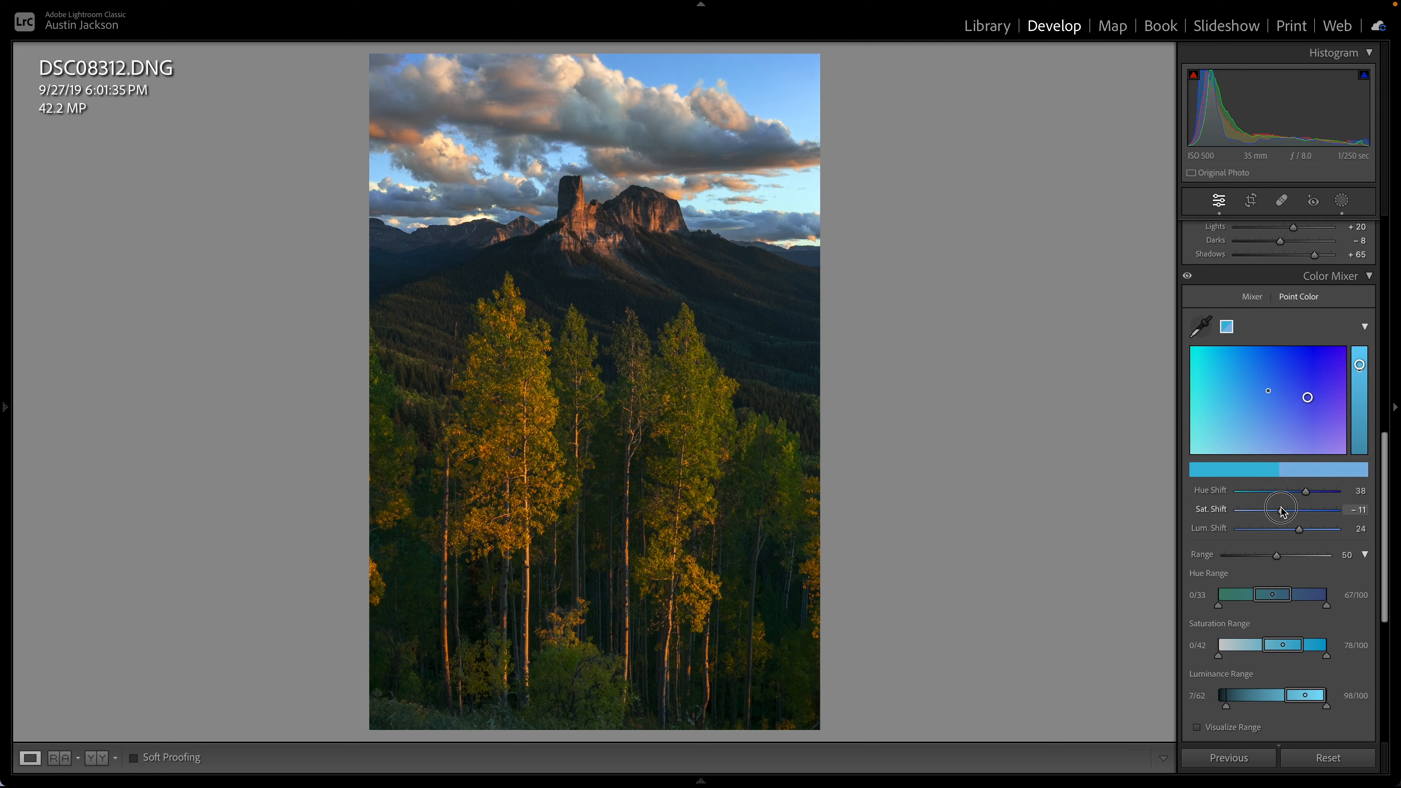
left_click_drag(1283, 512, 1284, 511)
left_click(1188, 278)
left_click(1188, 277)
left_click(1188, 278)
left_click(1188, 277)
- Try a point color sampled from the golden aspen leaves with shifted luminance and saturation, and undo it including the sample
left_click(1202, 328)
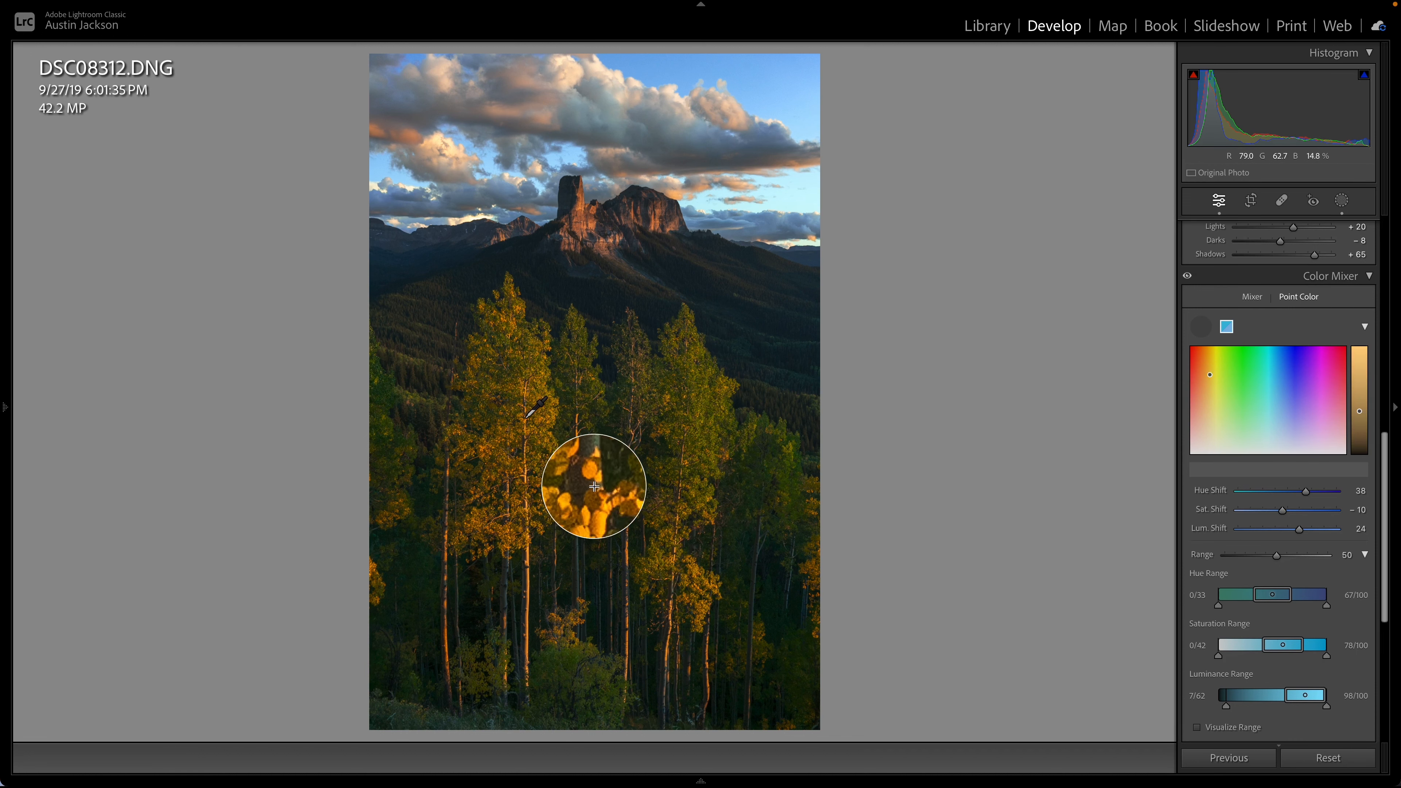
left_click(594, 489)
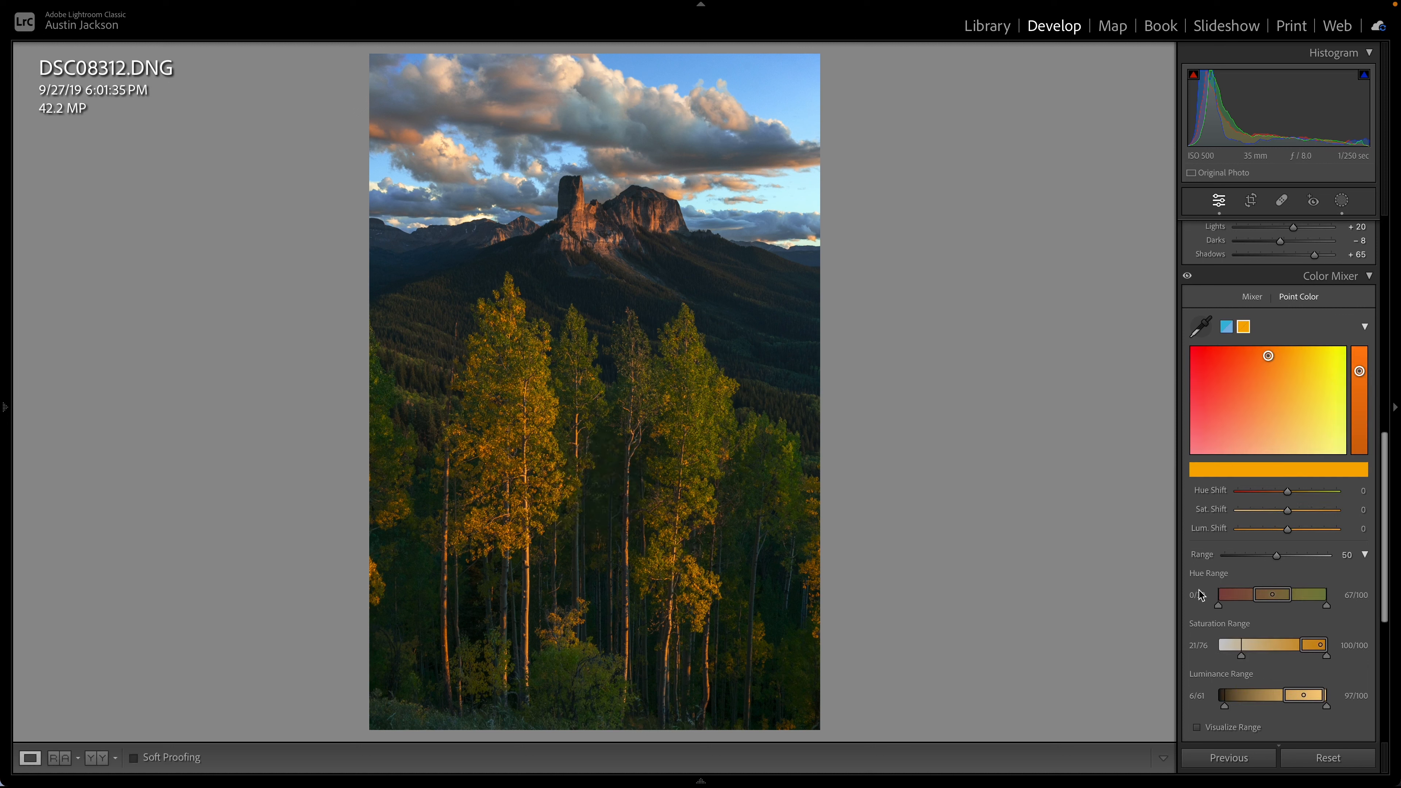
left_click_drag(1288, 529, 1319, 507)
key("ctrl+z")
key("ctrl+z")
key("ctrl+z")
key("ctrl+z")
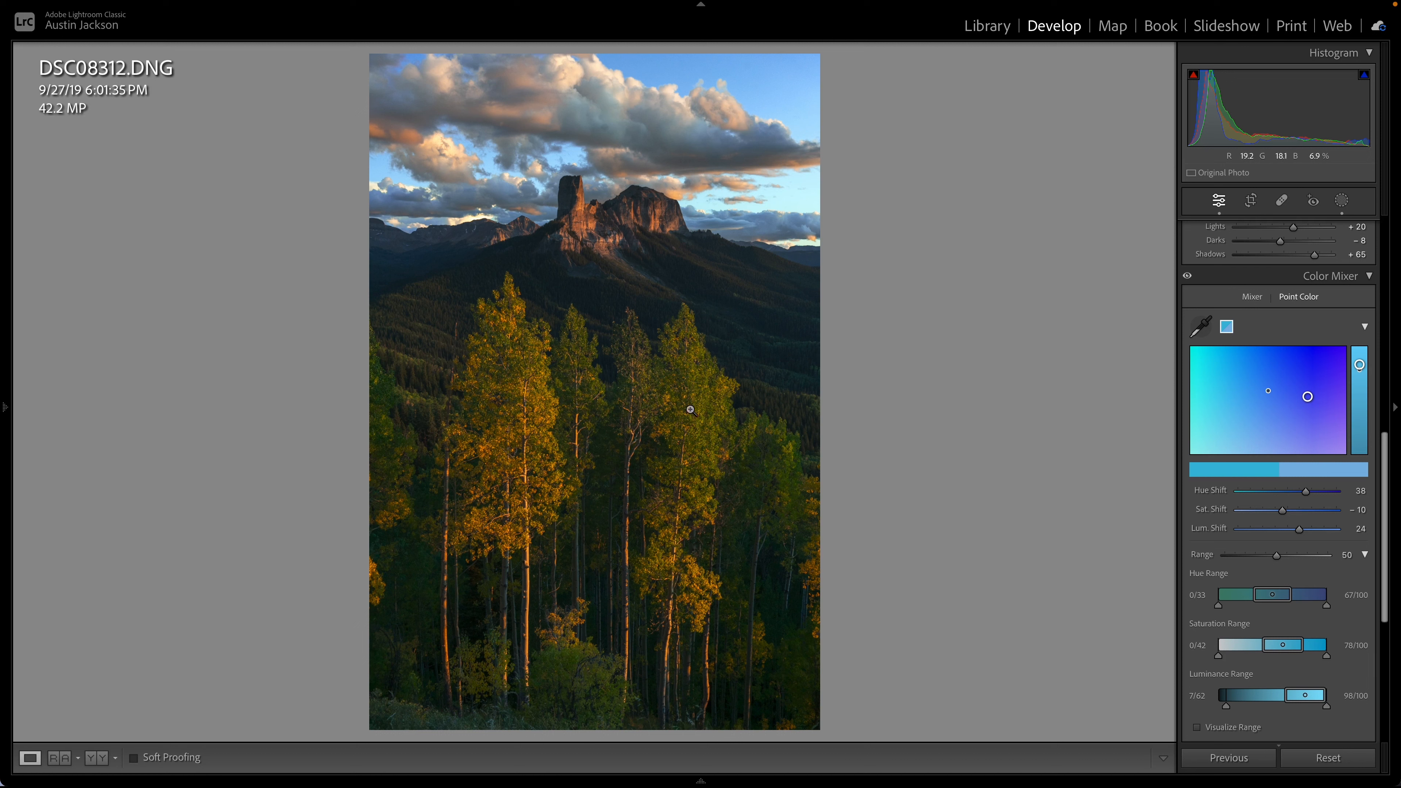
- Create a brush mask and paint it over all the aspen trees in the foreground, checking coverage with the mask overlay
left_click(1342, 201)
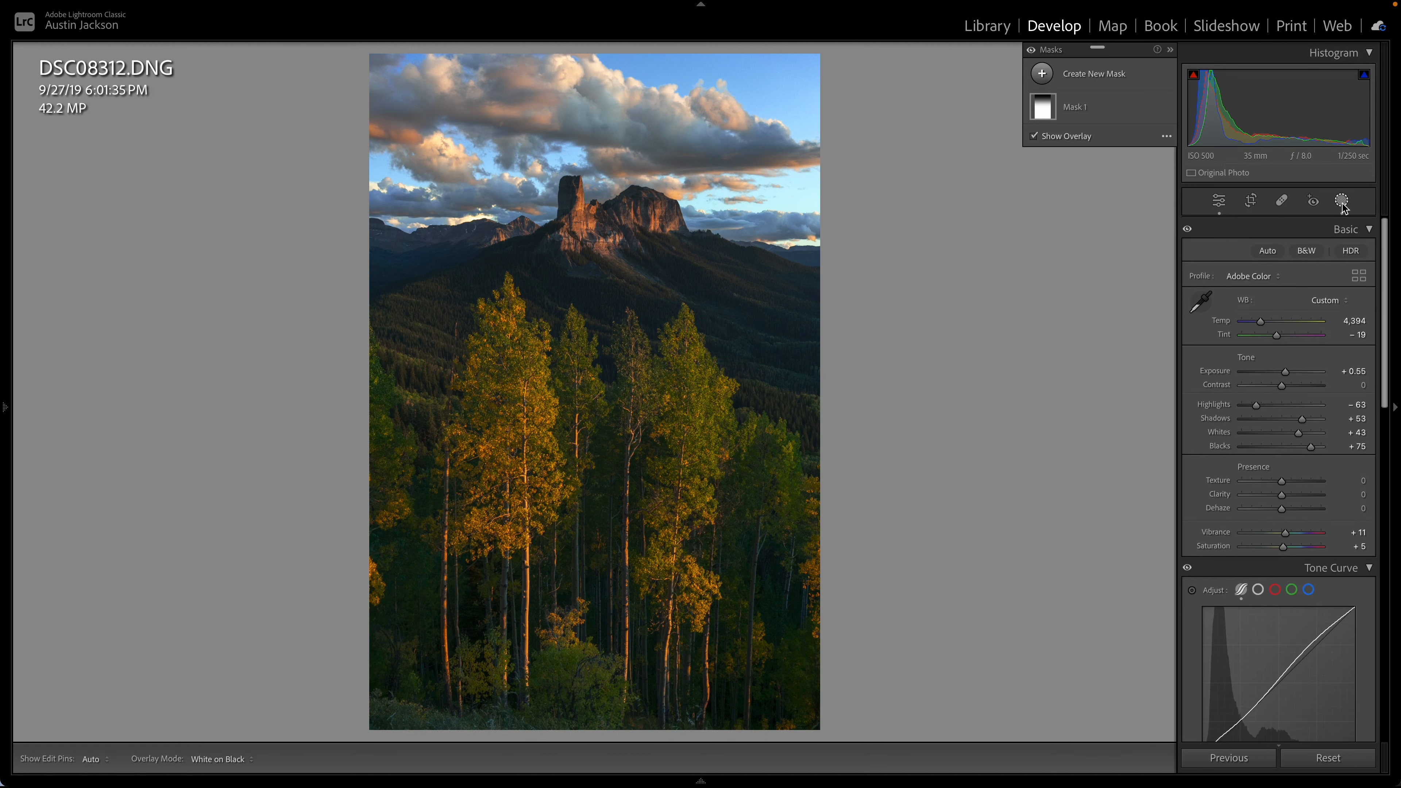
left_click(1045, 83)
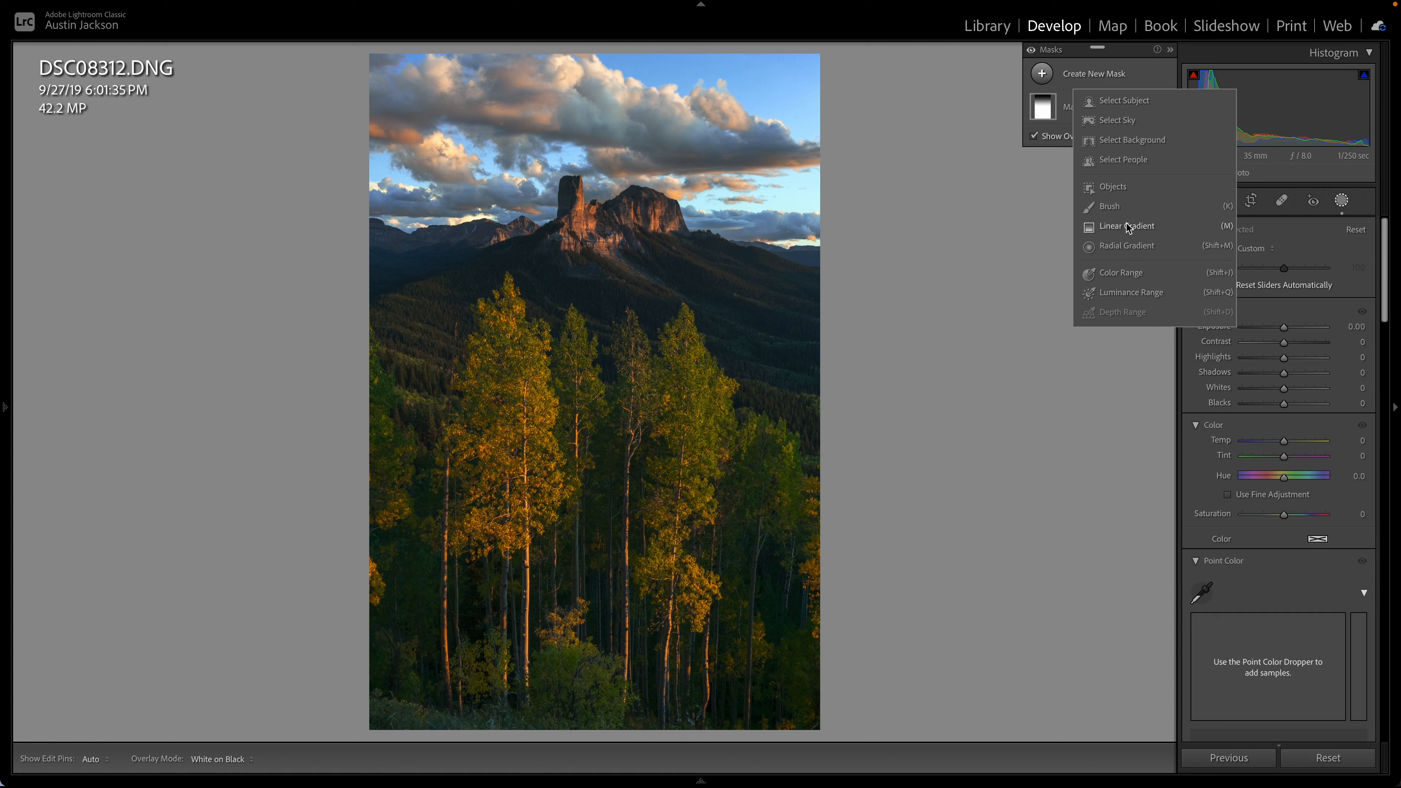
left_click(1123, 210)
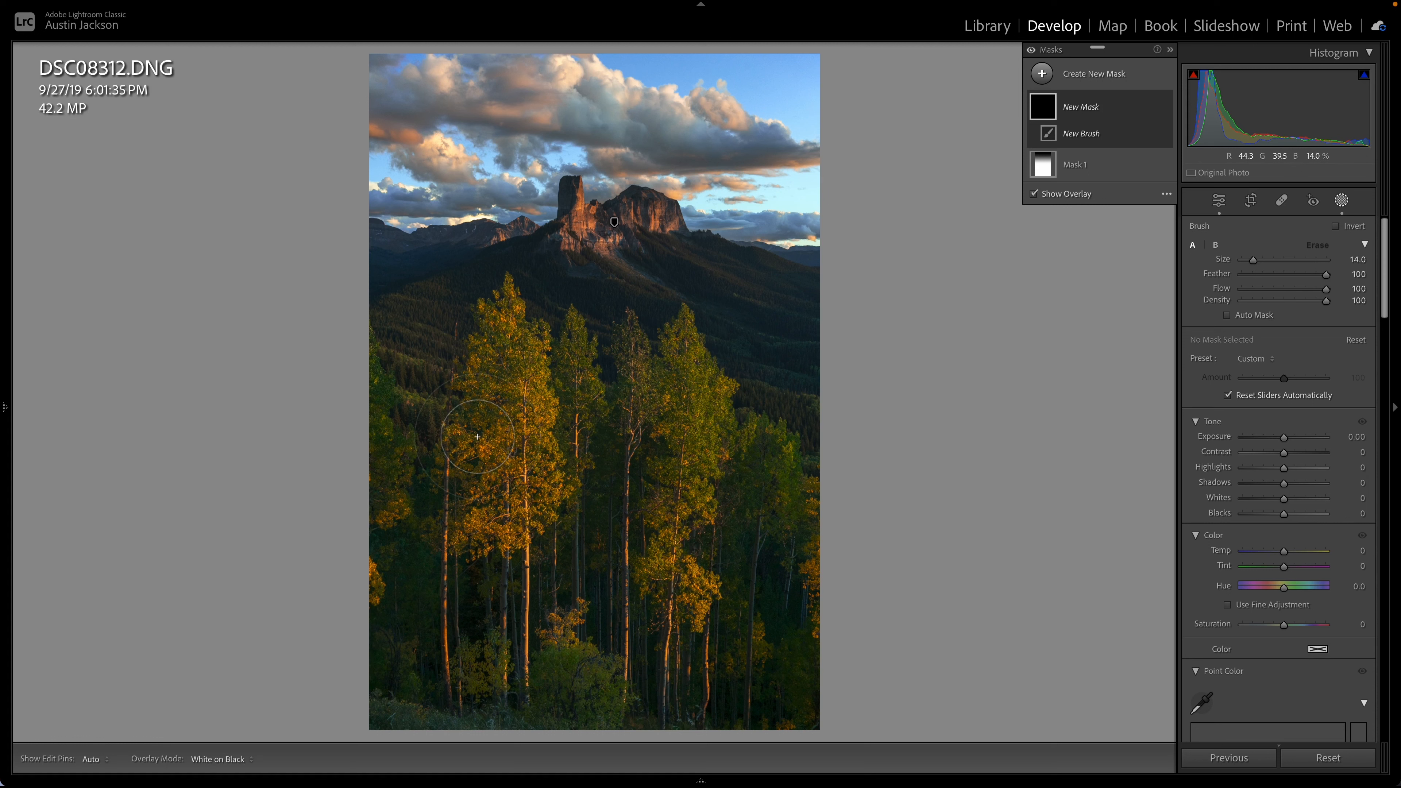
mouse_move(447, 573)
left_mouse_down()
mouse_move(475, 494)
mouse_move(385, 704)
left_mouse_up()
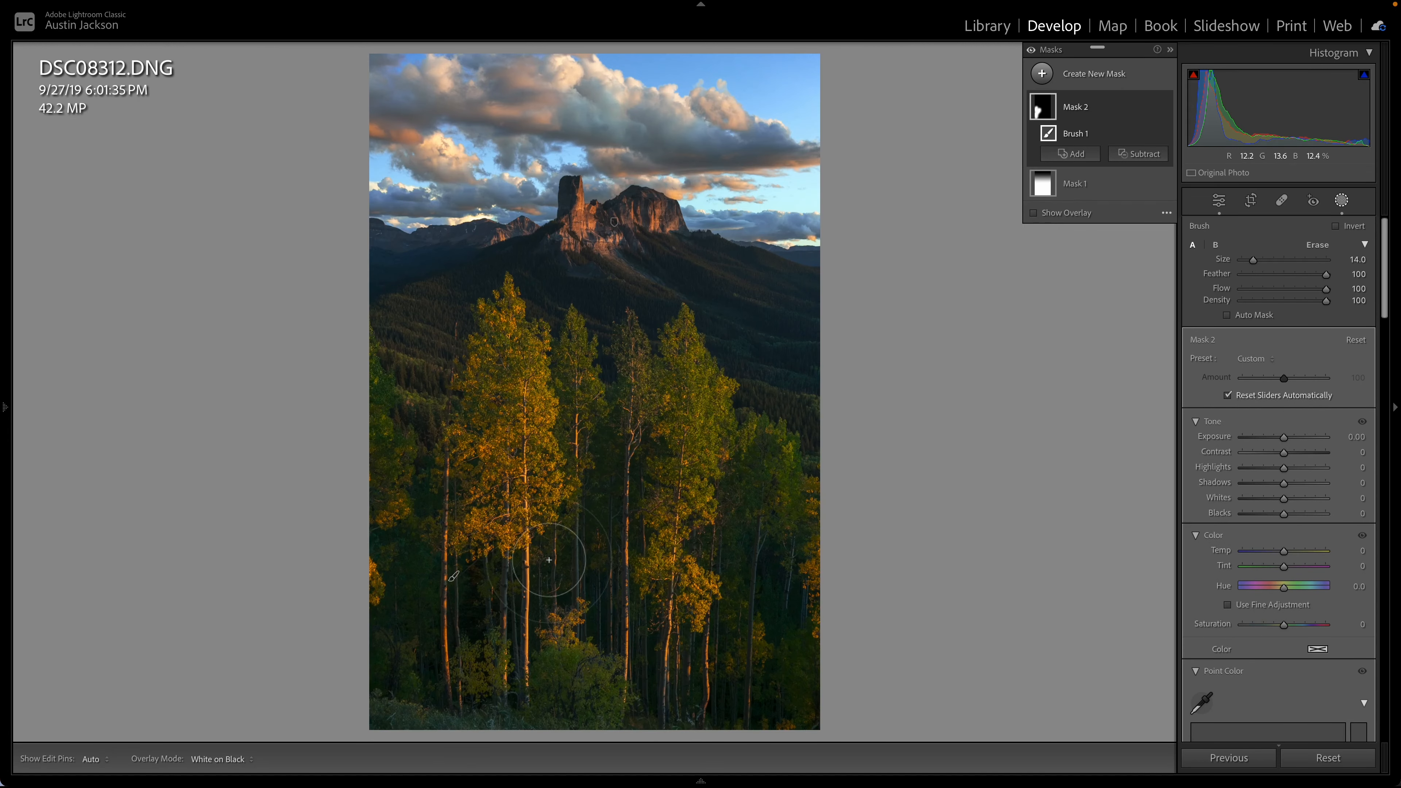
mouse_move(578, 617)
left_mouse_down()
mouse_move(660, 678)
mouse_move(785, 686)
mouse_move(723, 537)
mouse_move(788, 471)
mouse_move(728, 421)
mouse_move(734, 509)
left_mouse_up()
mouse_move(678, 381)
left_mouse_down()
mouse_move(658, 351)
mouse_move(624, 342)
left_mouse_up()
mouse_move(523, 338)
left_mouse_down()
mouse_move(510, 369)
mouse_move(492, 357)
left_mouse_up()
left_click_drag(420, 465, 408, 471)
left_click_drag(388, 385, 380, 725)
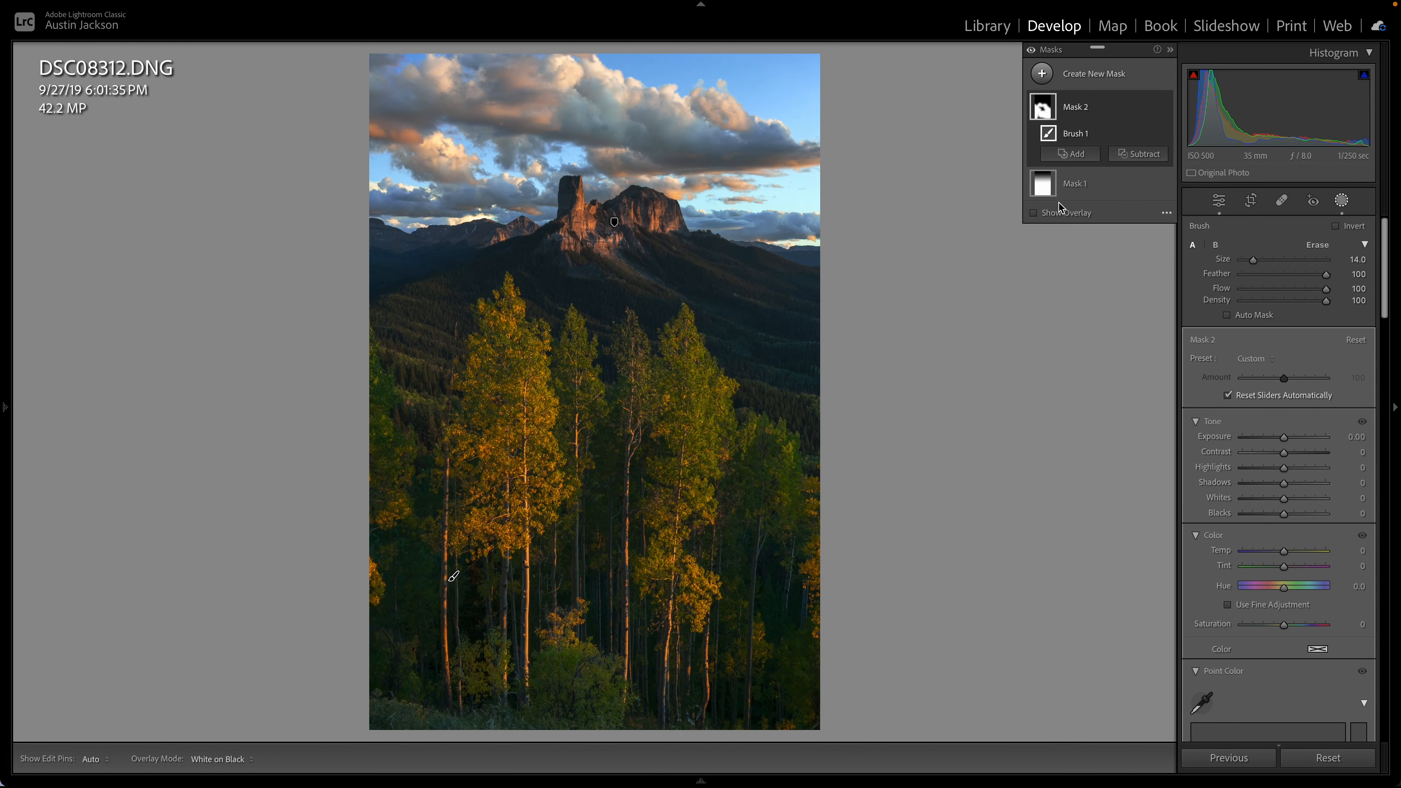
mouse_move(562, 457)
left_mouse_down()
mouse_move(488, 420)
mouse_move(666, 487)
mouse_move(381, 683)
mouse_move(454, 600)
left_mouse_up()
mouse_move(524, 723)
left_mouse_down()
mouse_move(623, 671)
mouse_move(653, 508)
mouse_move(628, 428)
left_mouse_up()
mouse_move(626, 423)
left_mouse_down()
mouse_move(484, 382)
mouse_move(491, 399)
mouse_move(428, 368)
left_mouse_up()
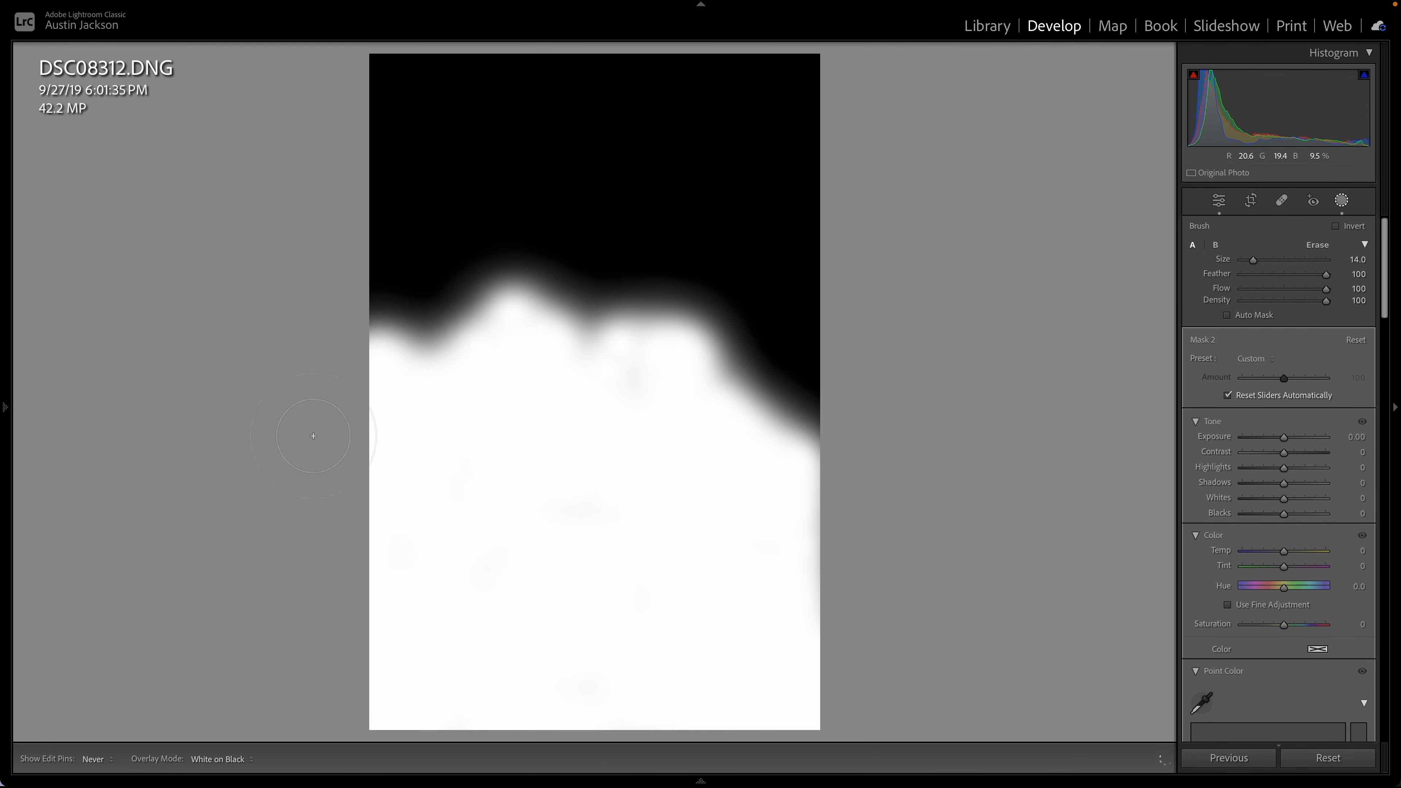
left_click(1064, 216)
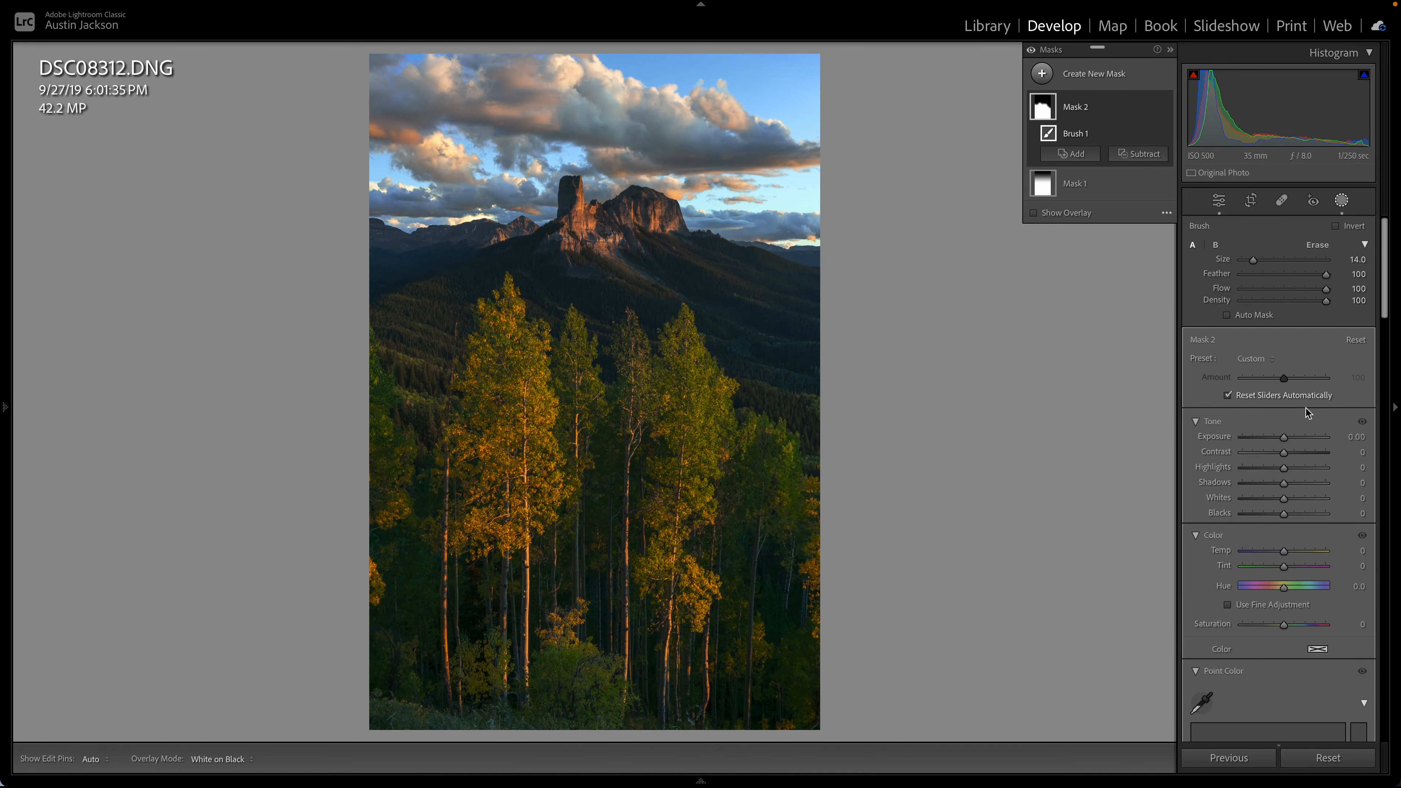
- Try raising the aspen mask's Exposure to 1.06 and to 0.95, undoing each change and hiding the overlay again
left_click_drag(1284, 436, 1297, 435)
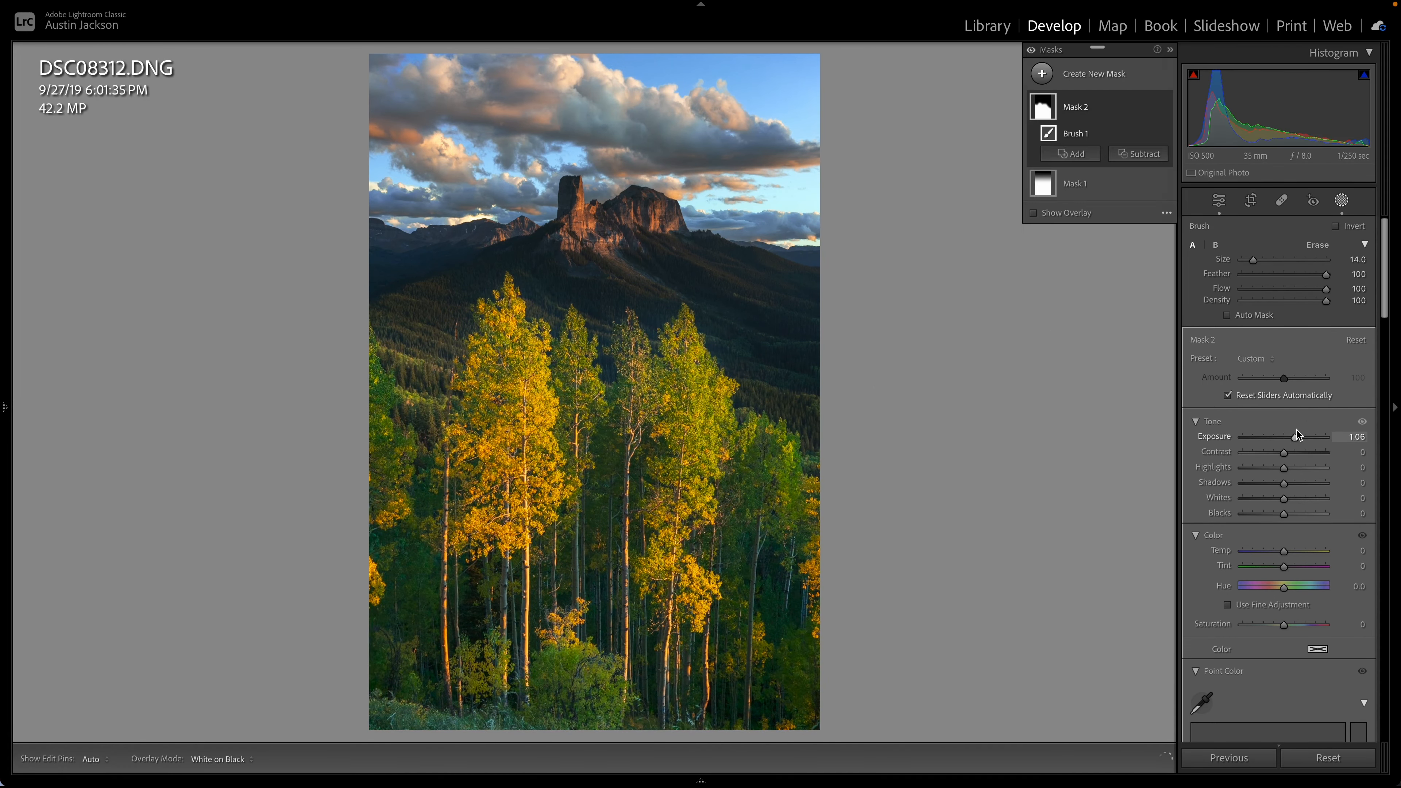
key("ctrl+z")
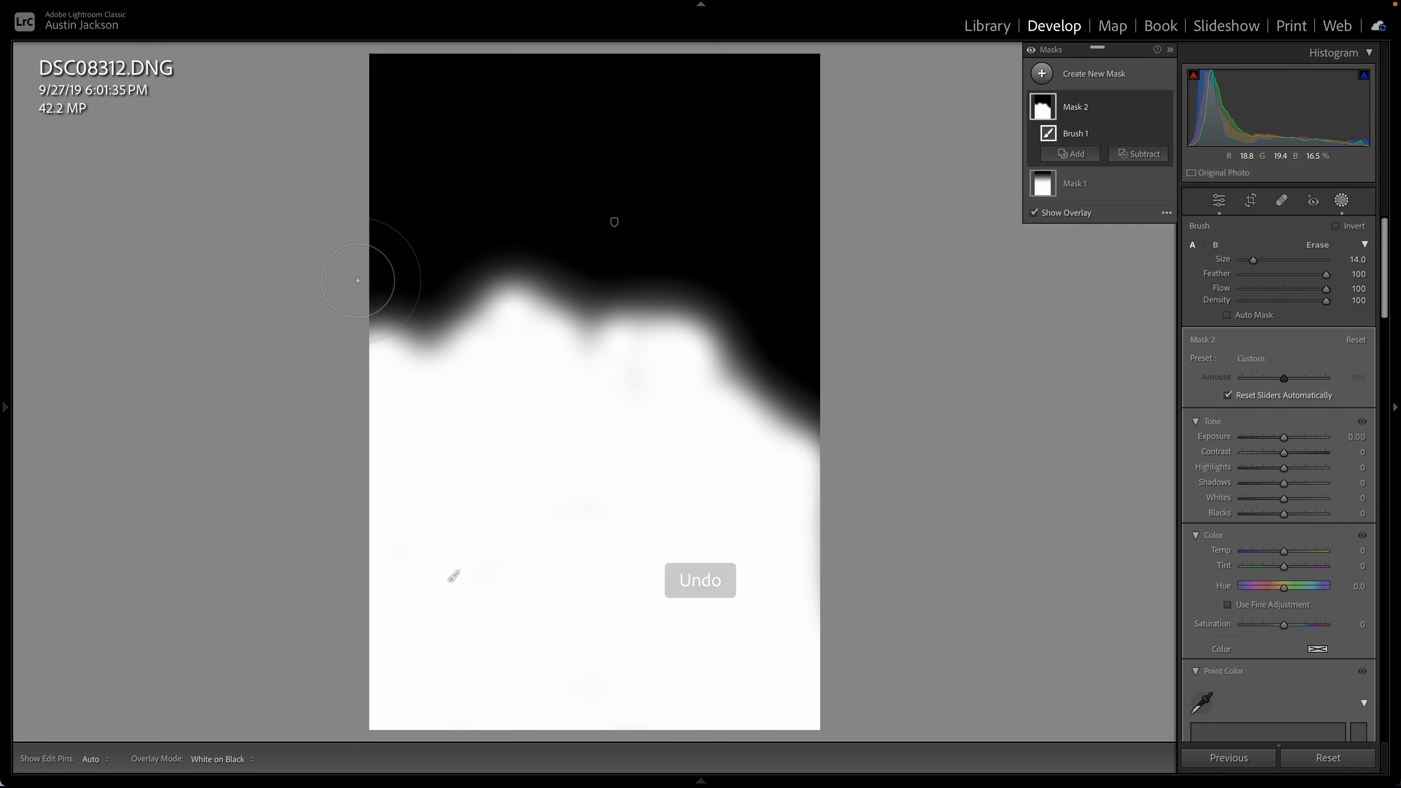
left_click(1035, 213)
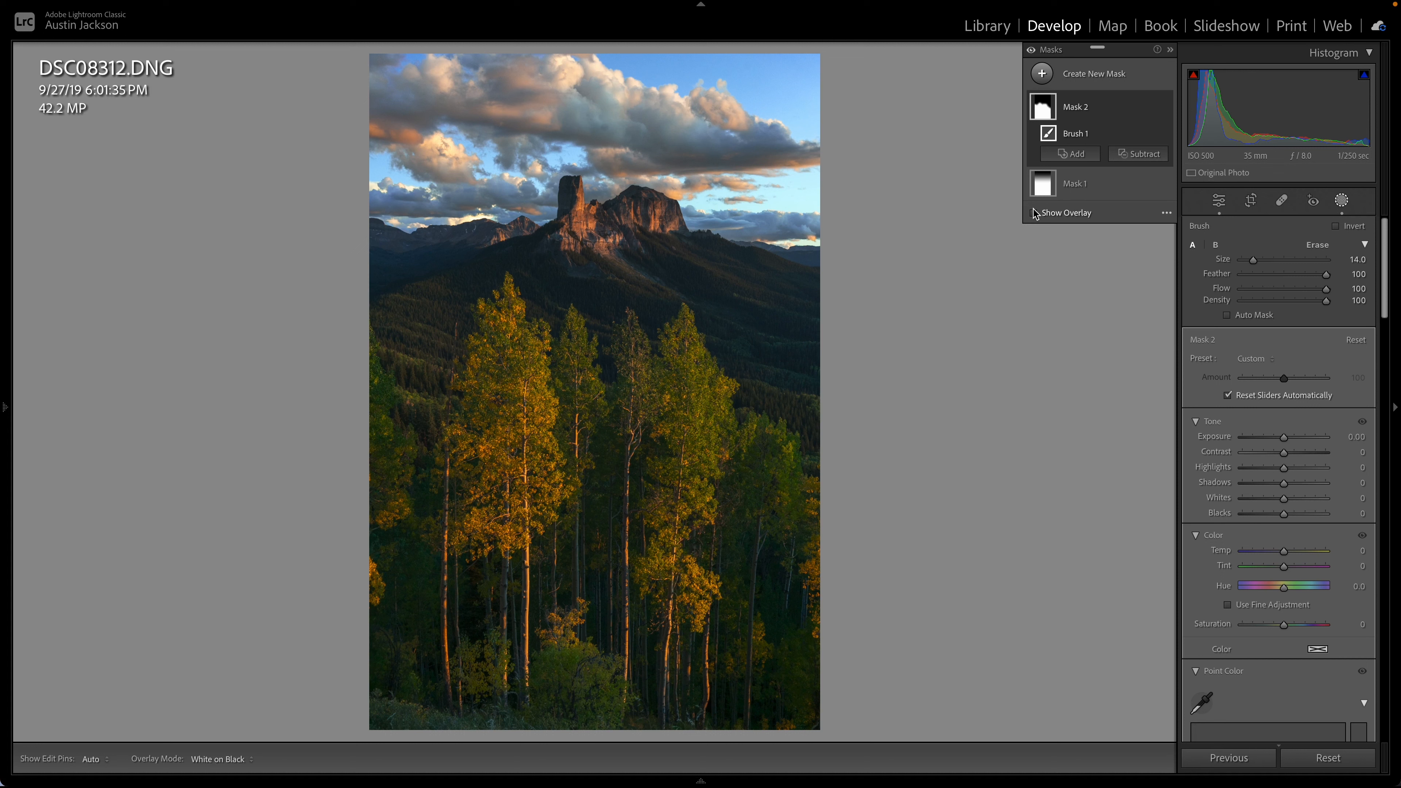
left_click_drag(1284, 437, 1294, 438)
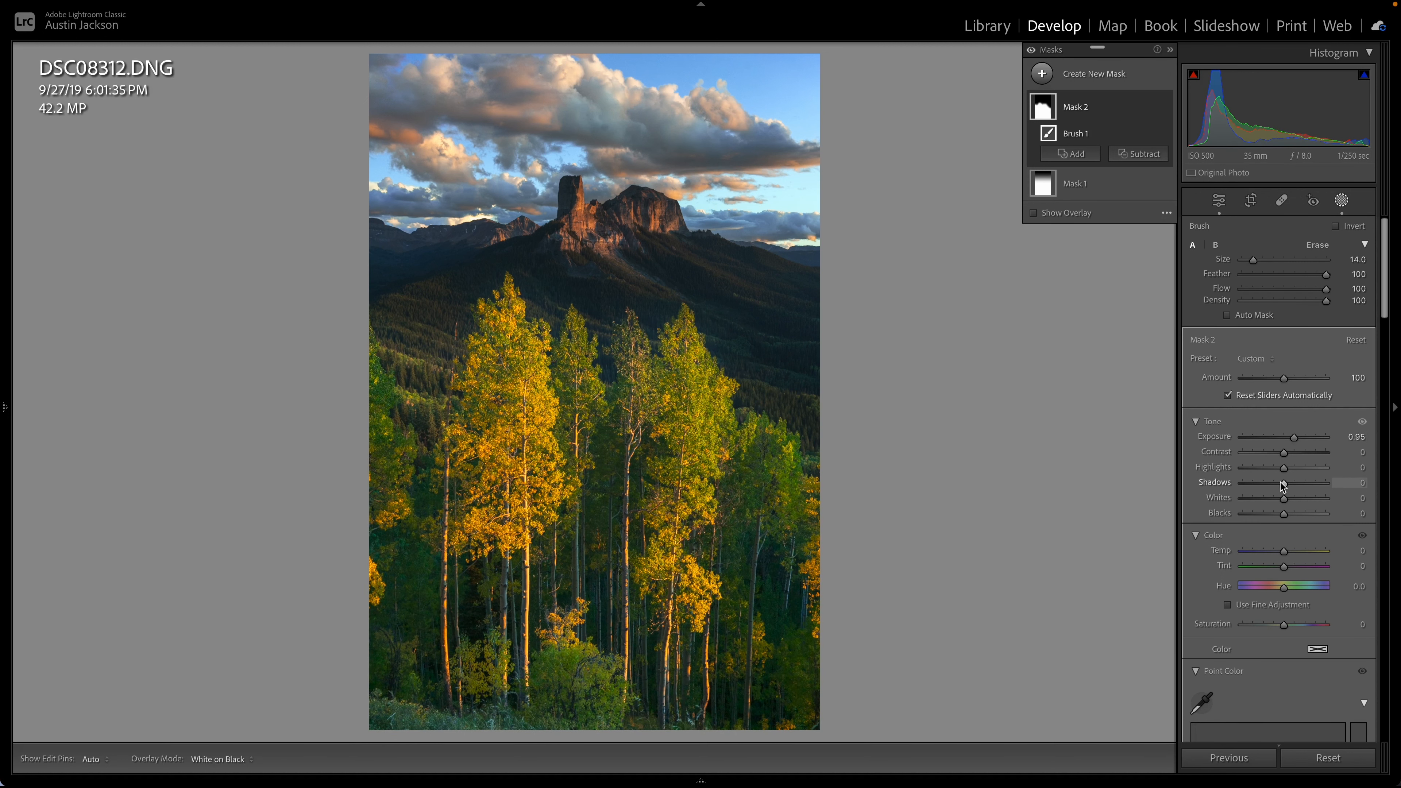
key("ctrl+z")
key("o")
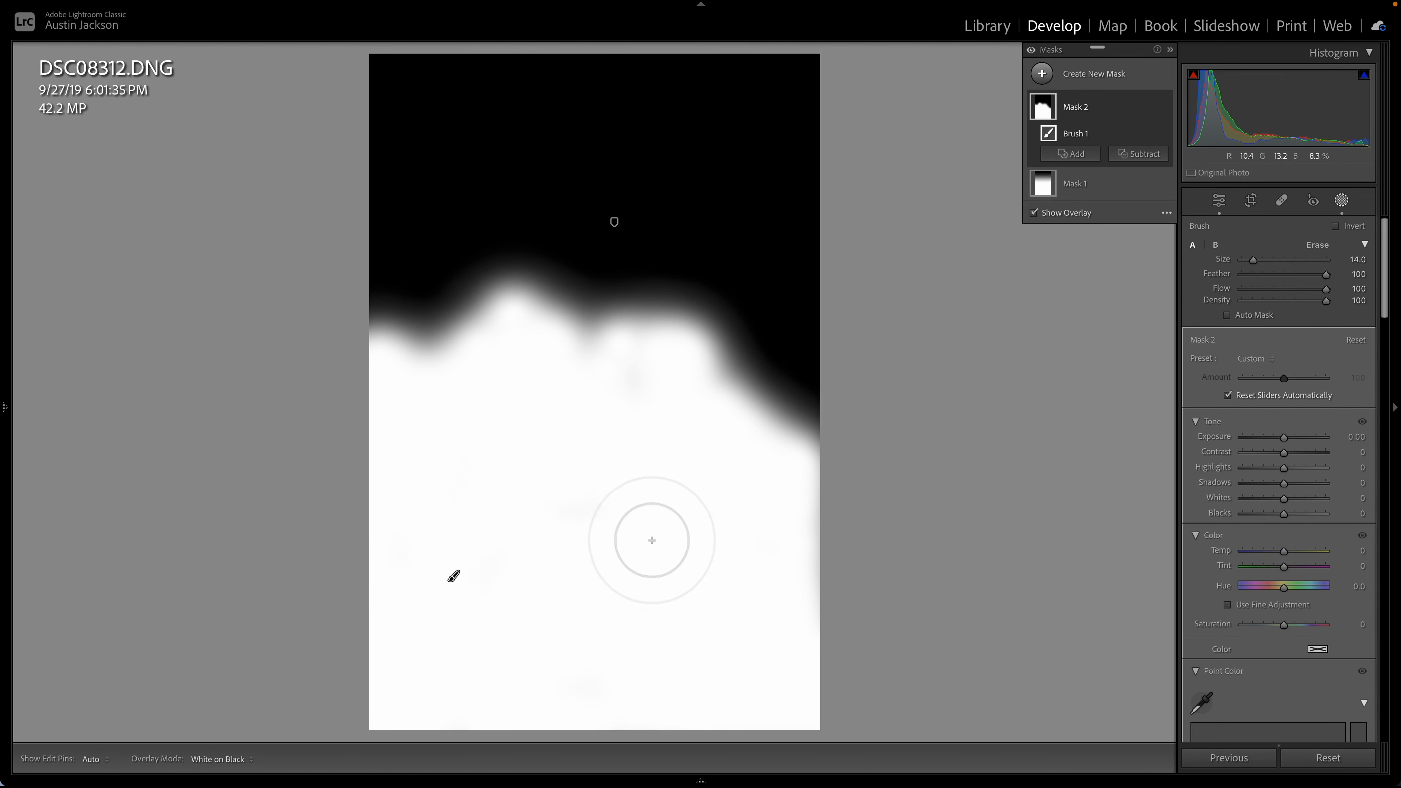
left_click(1047, 213)
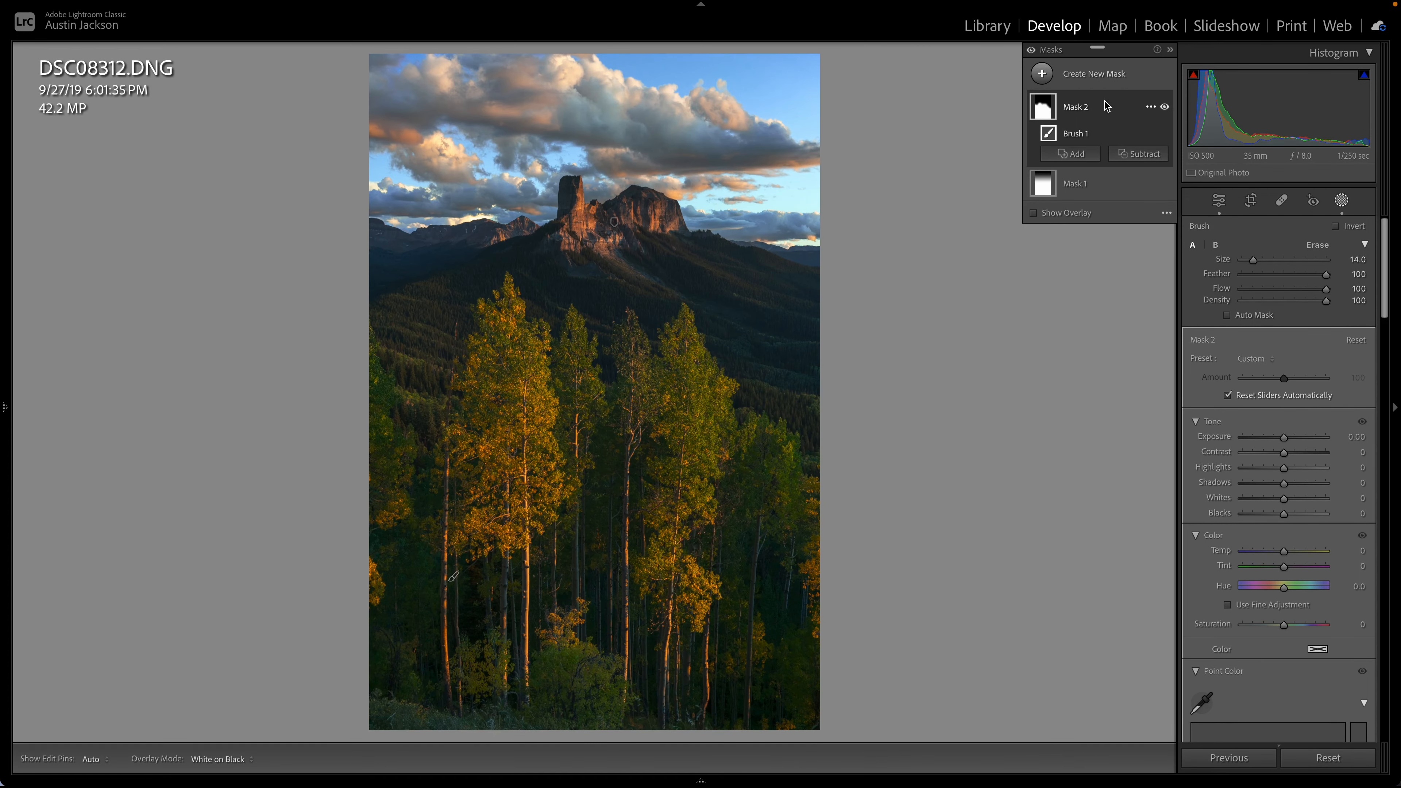
- Sample the golden aspen leaves as a point color within the mask, and set its Lum. Shift to 66 and Sat. Shift to 1
scroll(1265, 546, "down", 7)
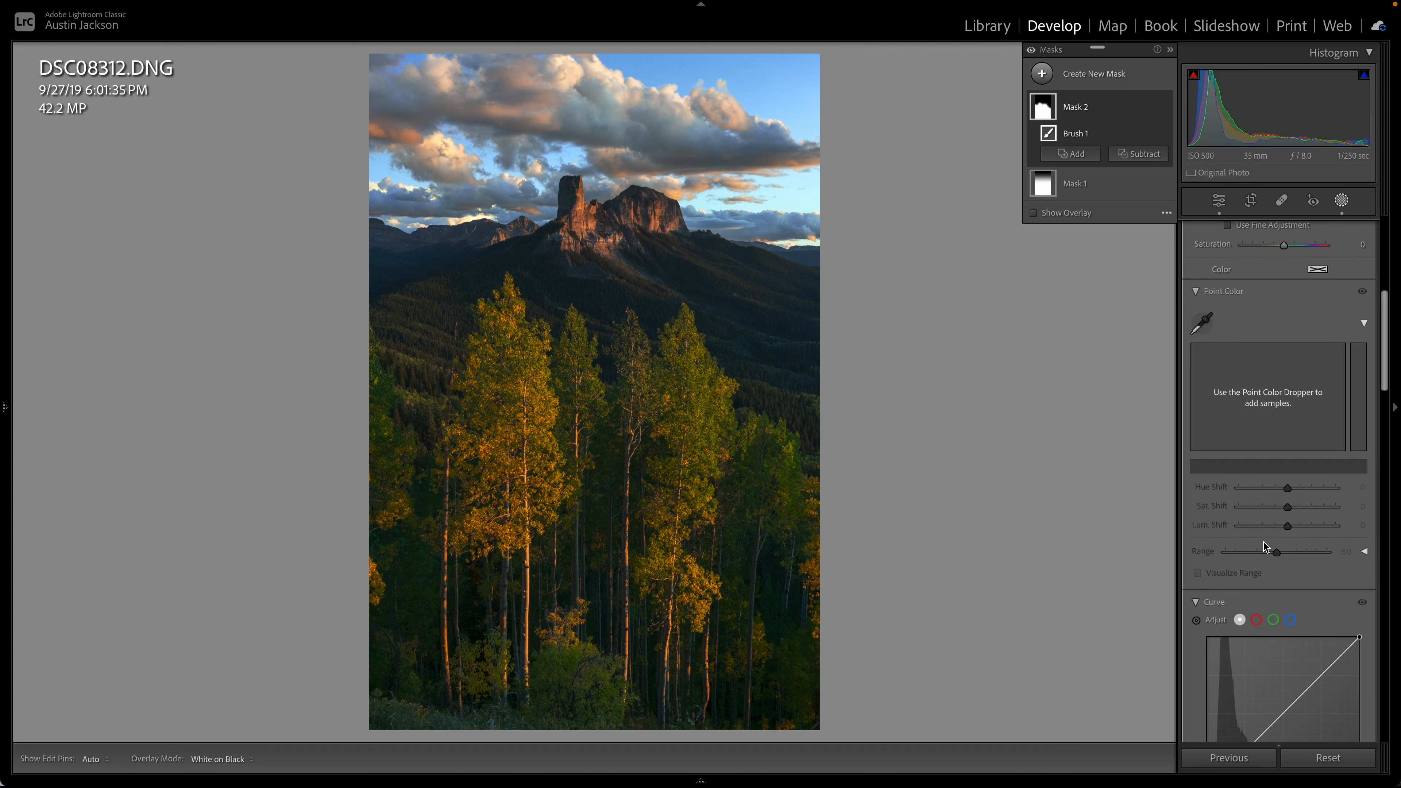
scroll(1203, 323, "up", 4)
scroll(1203, 320, "down", 3)
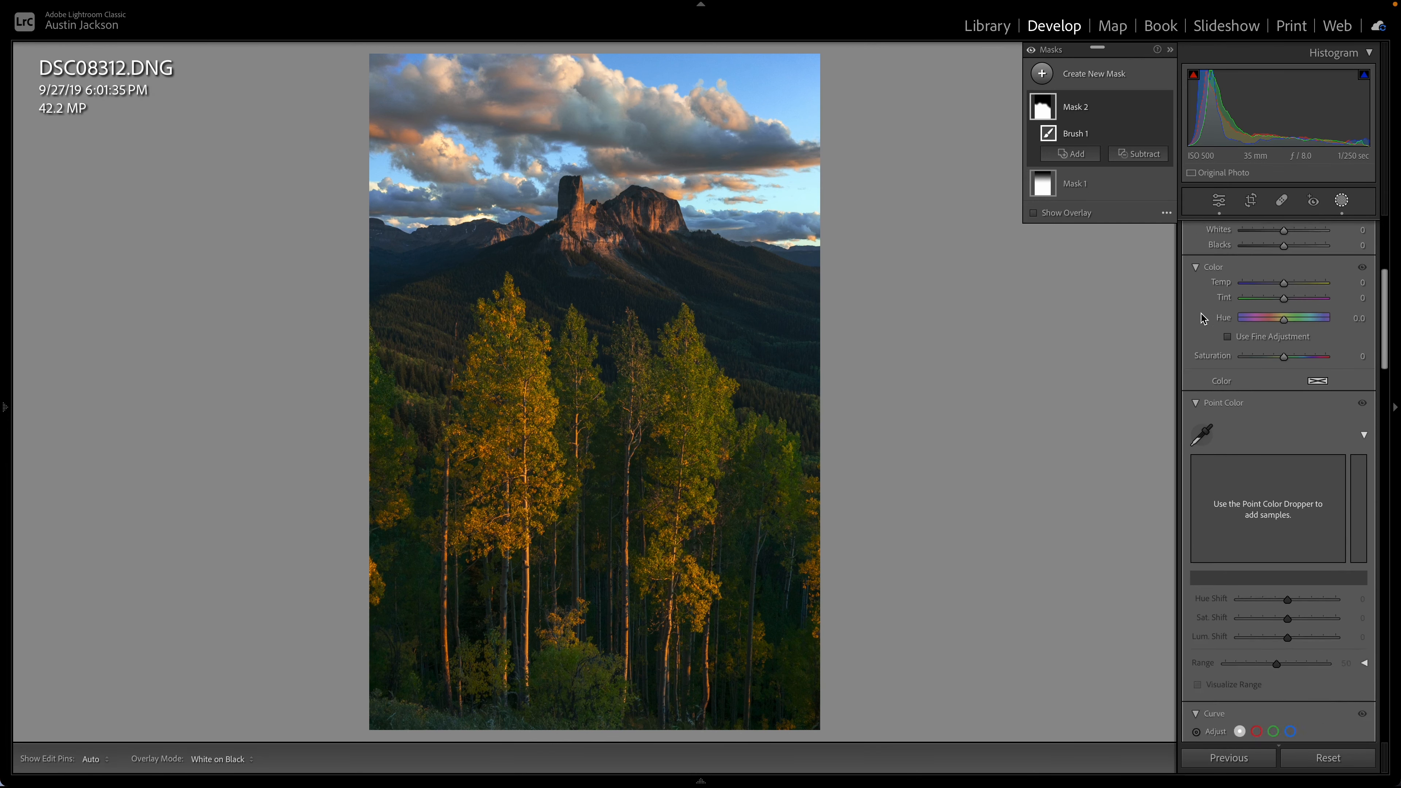
left_click(1203, 373)
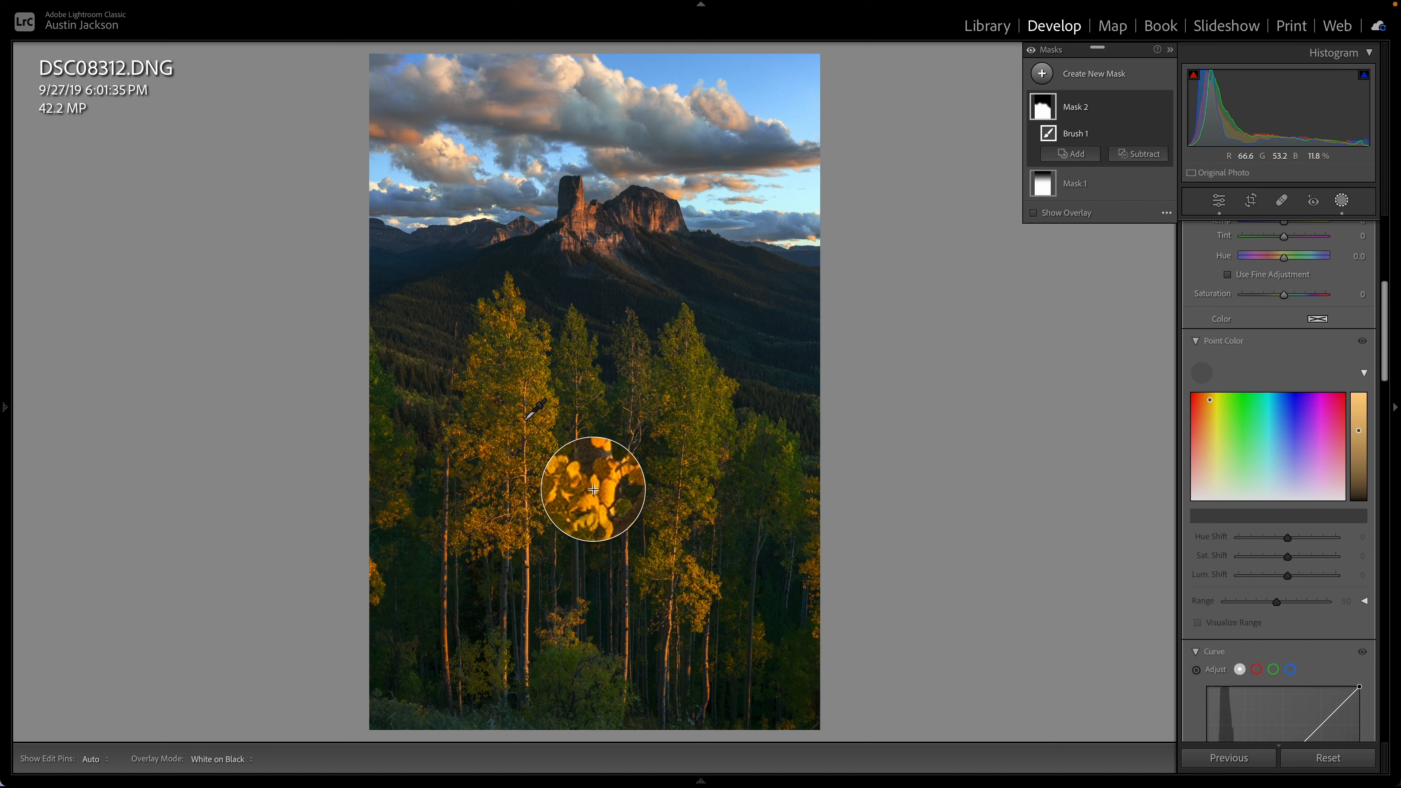
left_click(594, 488)
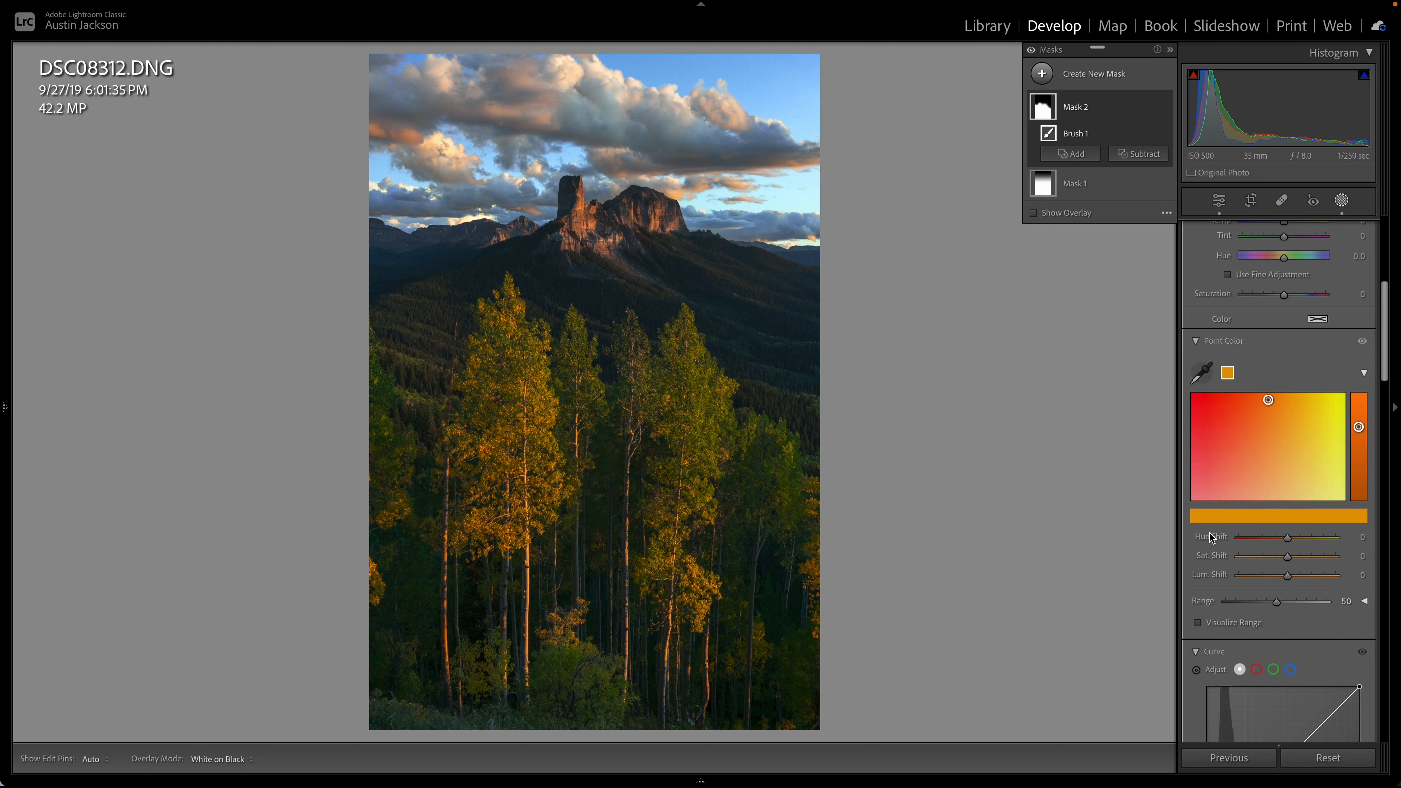
mouse_move(1289, 574)
left_mouse_down()
mouse_move(1335, 576)
mouse_move(1268, 578)
mouse_move(1363, 566)
mouse_move(1242, 583)
mouse_move(1338, 581)
mouse_move(1308, 577)
left_mouse_up()
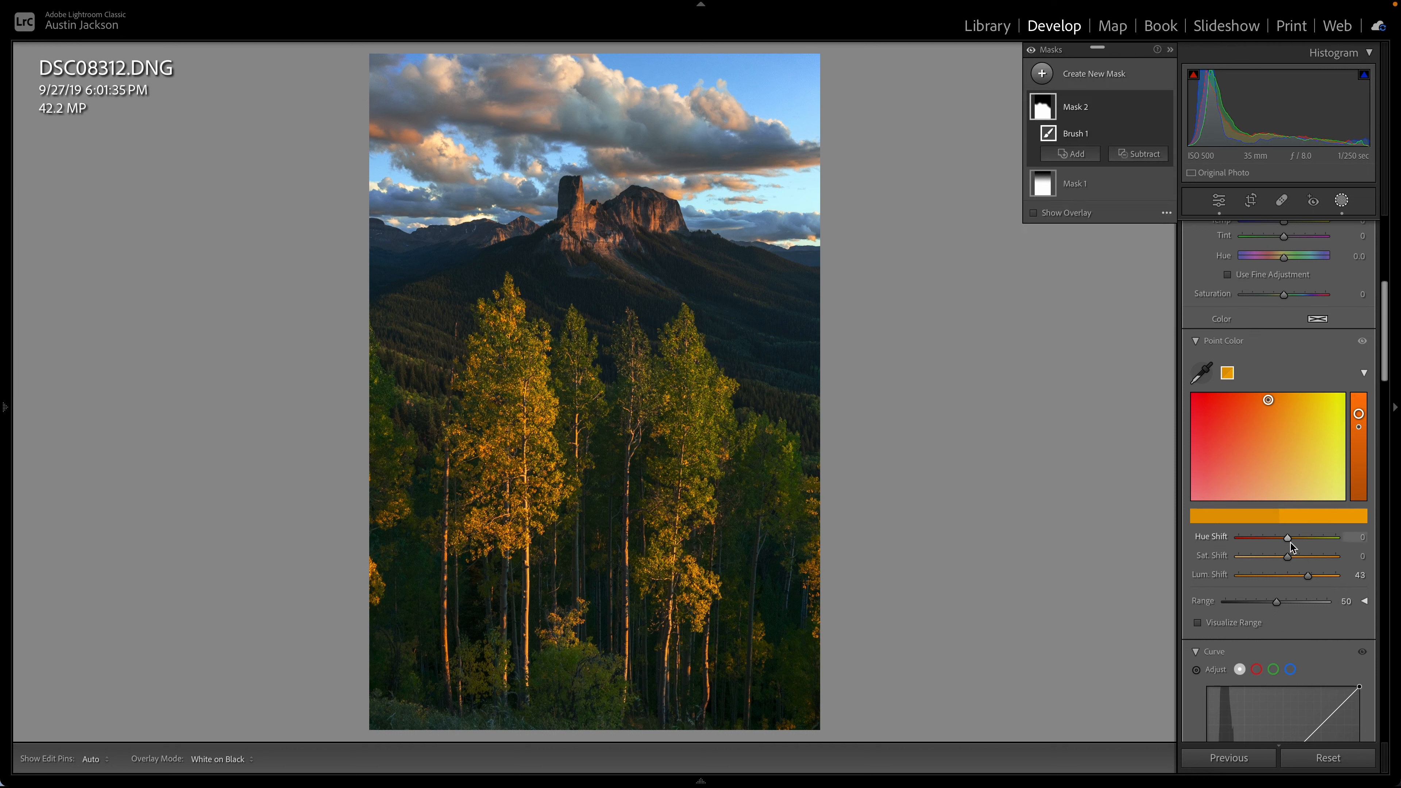
mouse_move(1287, 540)
left_mouse_down()
mouse_move(1316, 540)
mouse_move(1276, 542)
left_mouse_up()
key("ctrl+z")
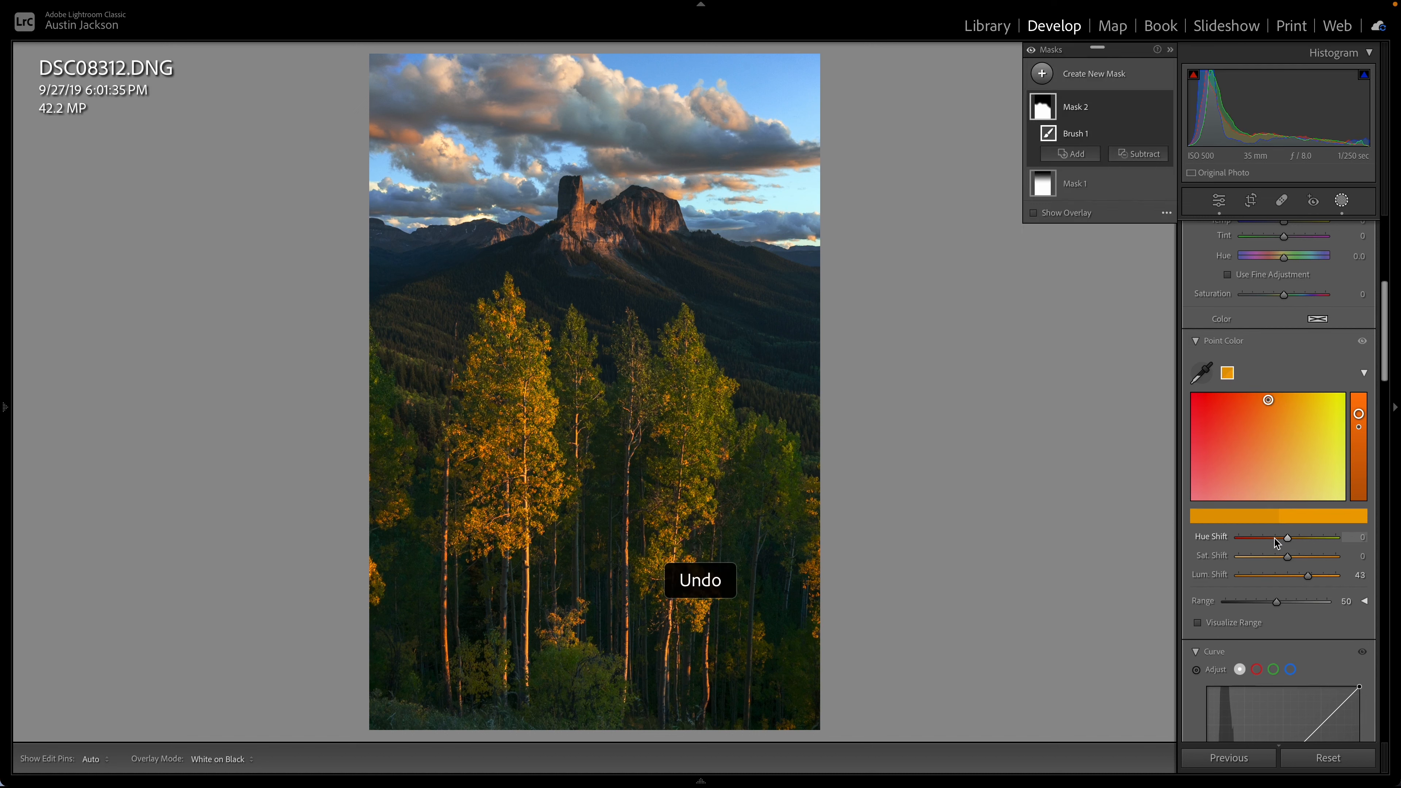
left_click_drag(1288, 557, 1321, 581)
key("ctrl+z")
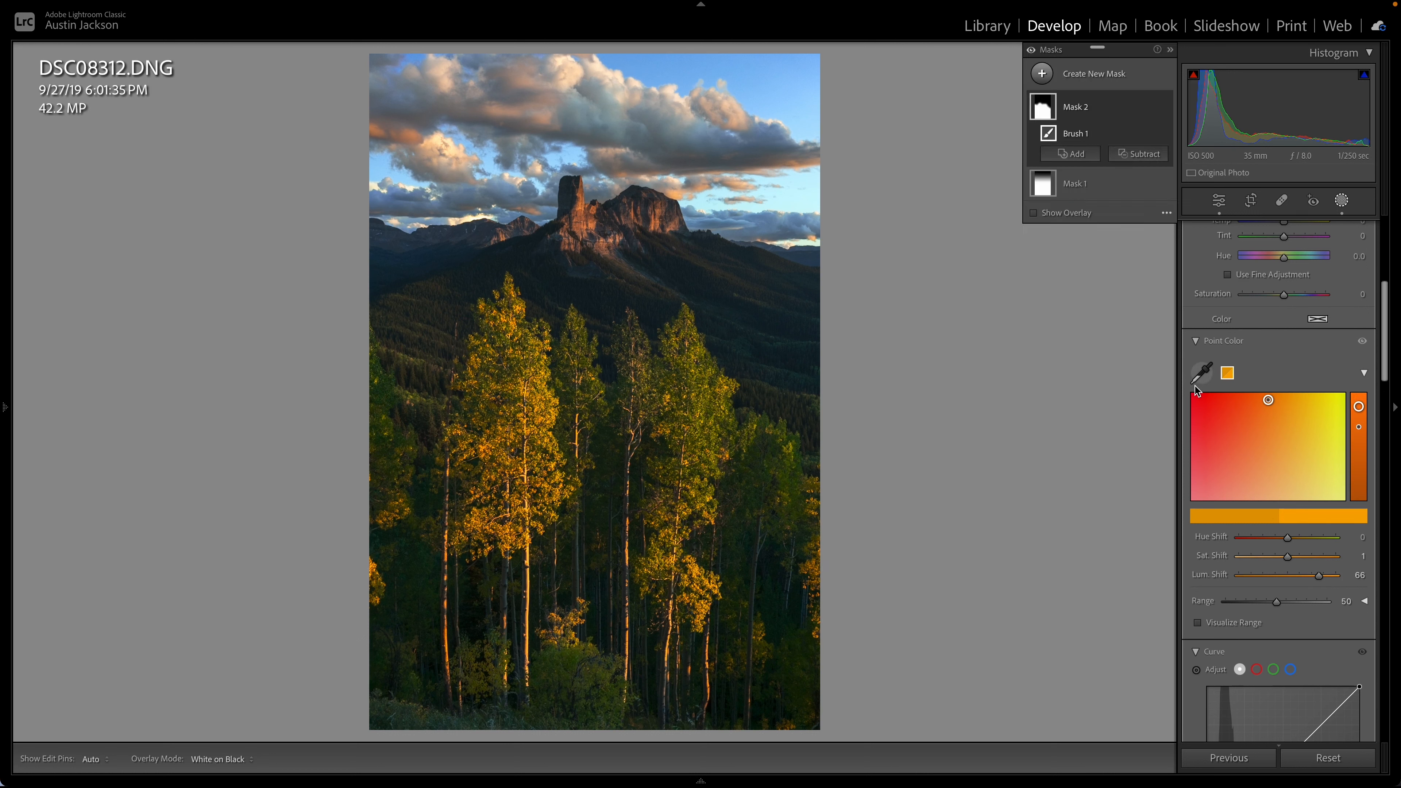
- Sample the green aspen leaves as a second point color in the mask, trying a Hue Shift of −99 and undoing it
left_click(1203, 372)
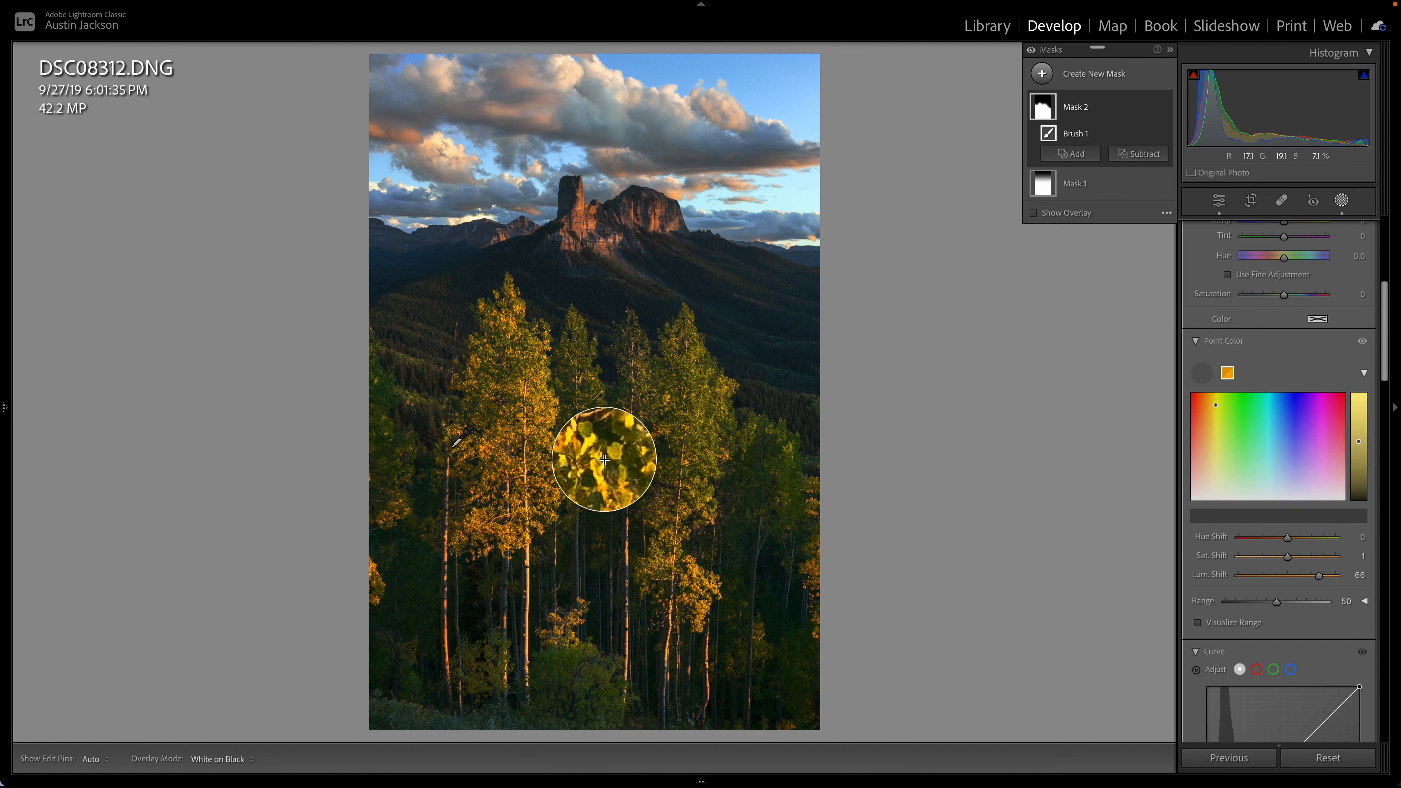
left_click(673, 471)
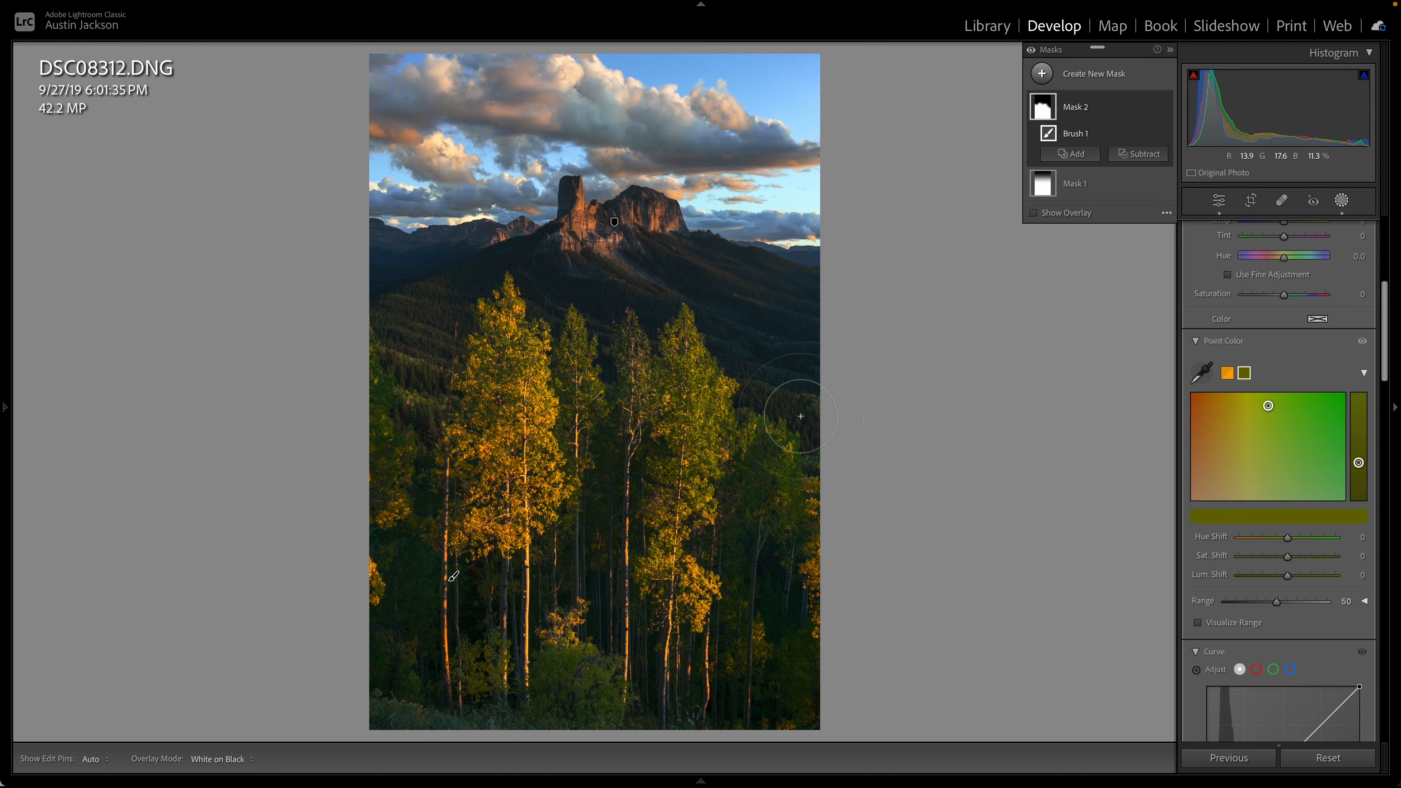
left_click_drag(1289, 539, 1234, 533)
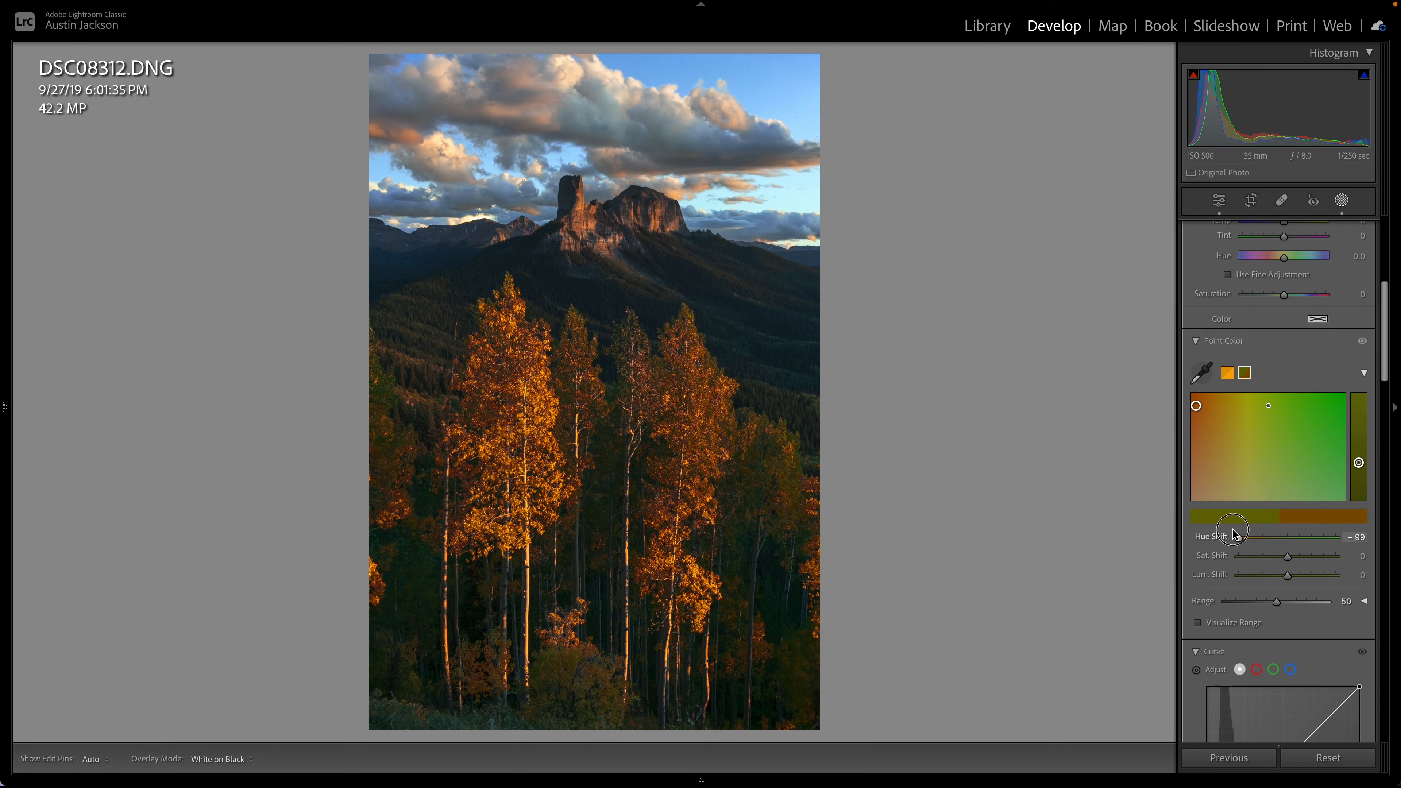
key("ctrl+z")
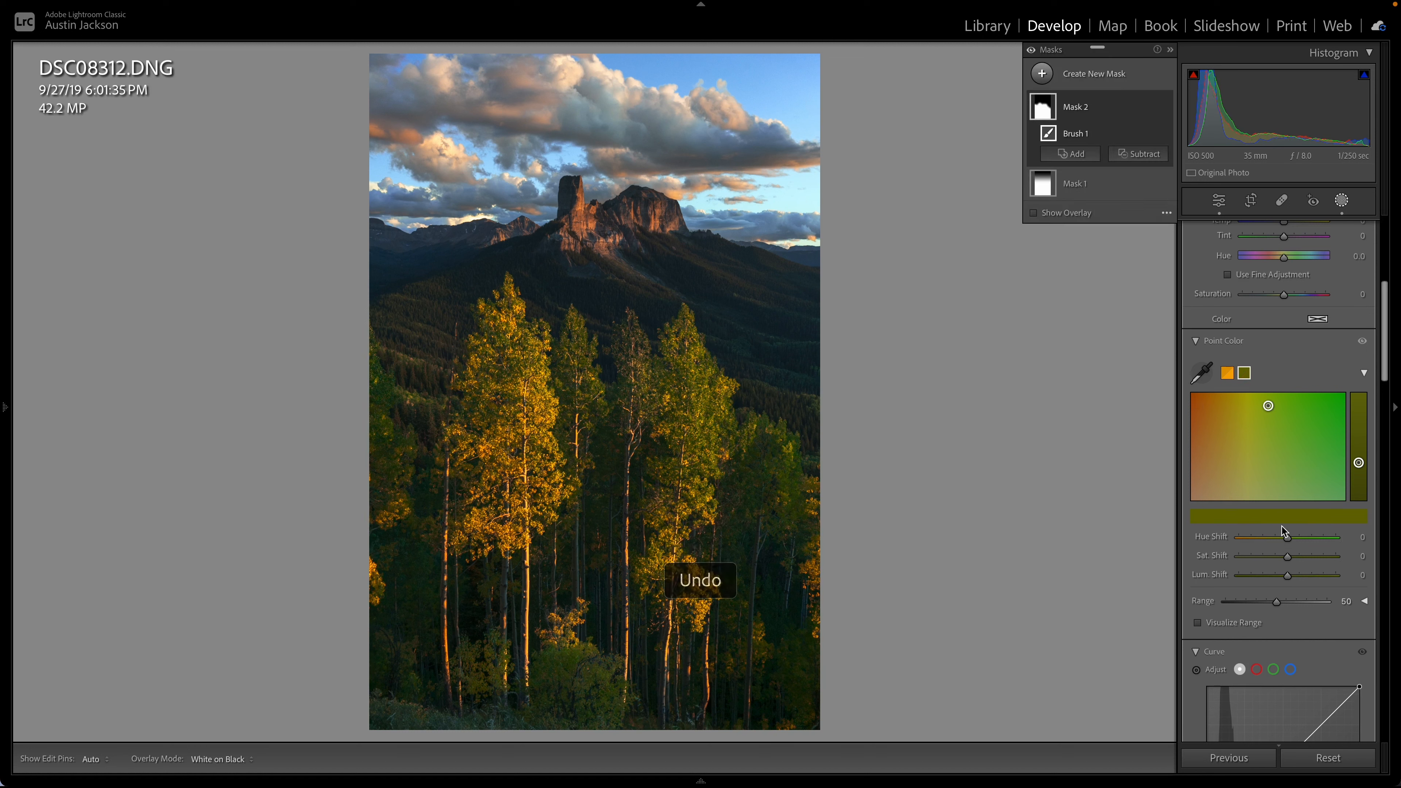
- Set the green point color to Hue Shift −36, Sat. Shift 19, Lum. Shift 46 and Range 72, and compare with and without Point Color
left_click_drag(1287, 539, 1362, 600)
left_click_drag(1265, 538, 1270, 540)
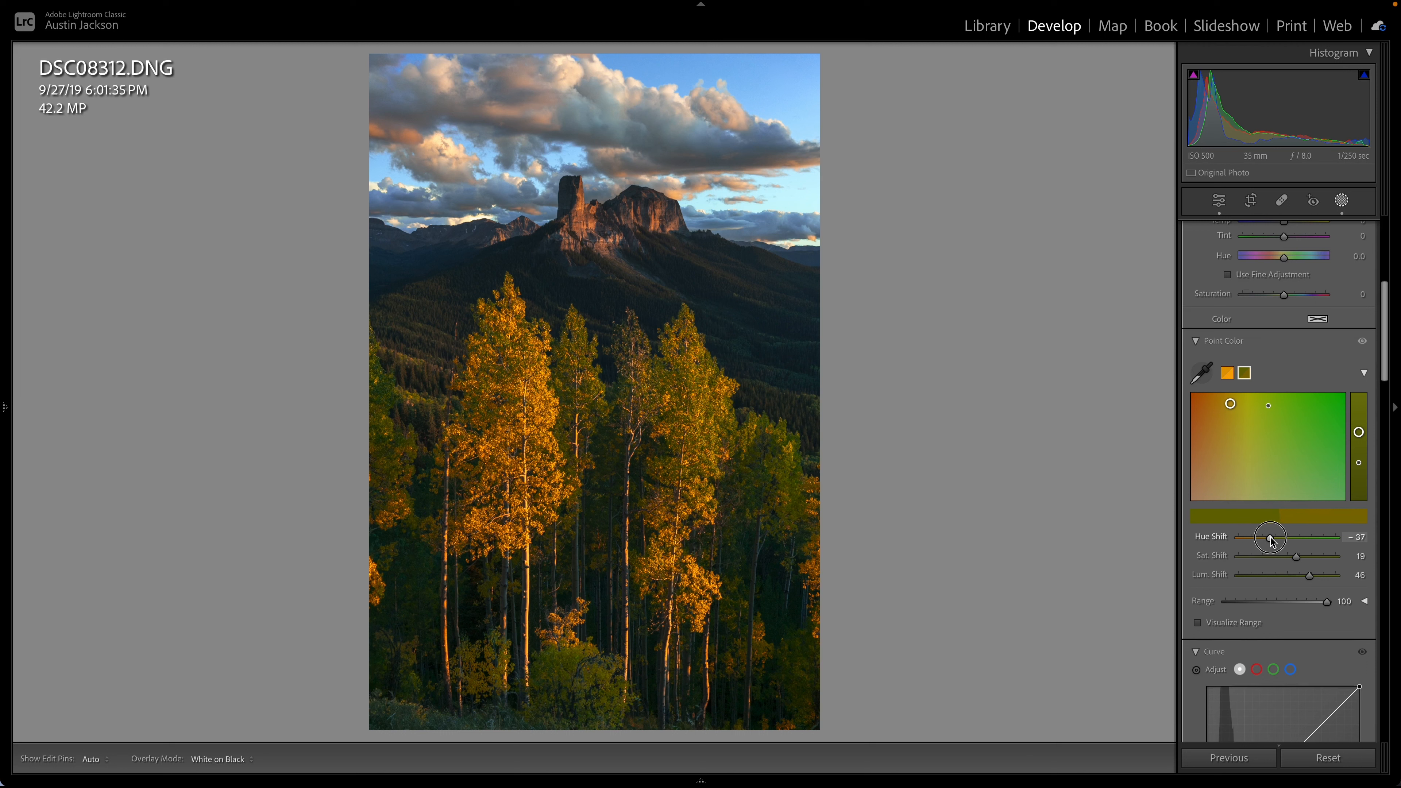
left_click_drag(1271, 538, 1271, 538)
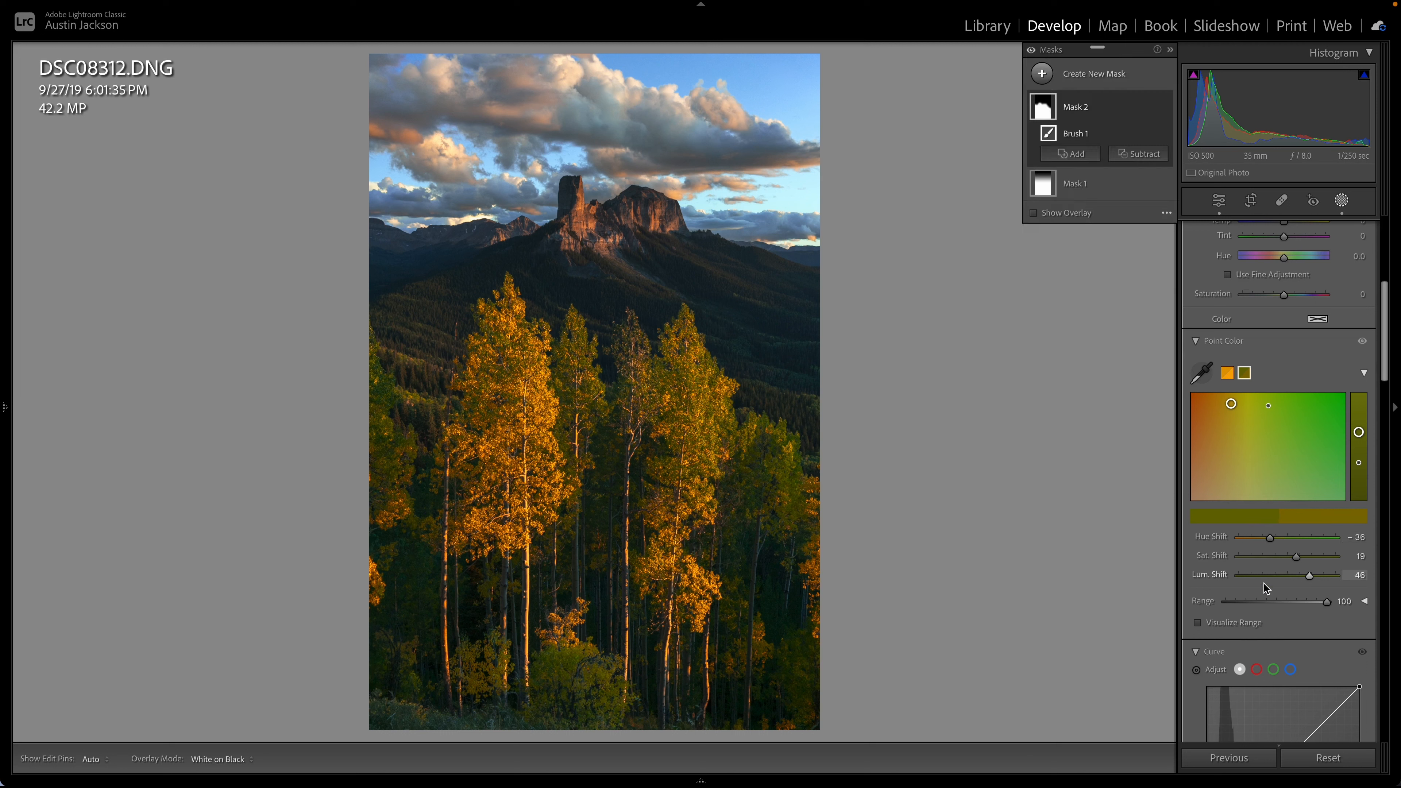
left_click_drag(1330, 605, 1299, 604)
left_click(1363, 342)
left_click(1363, 347)
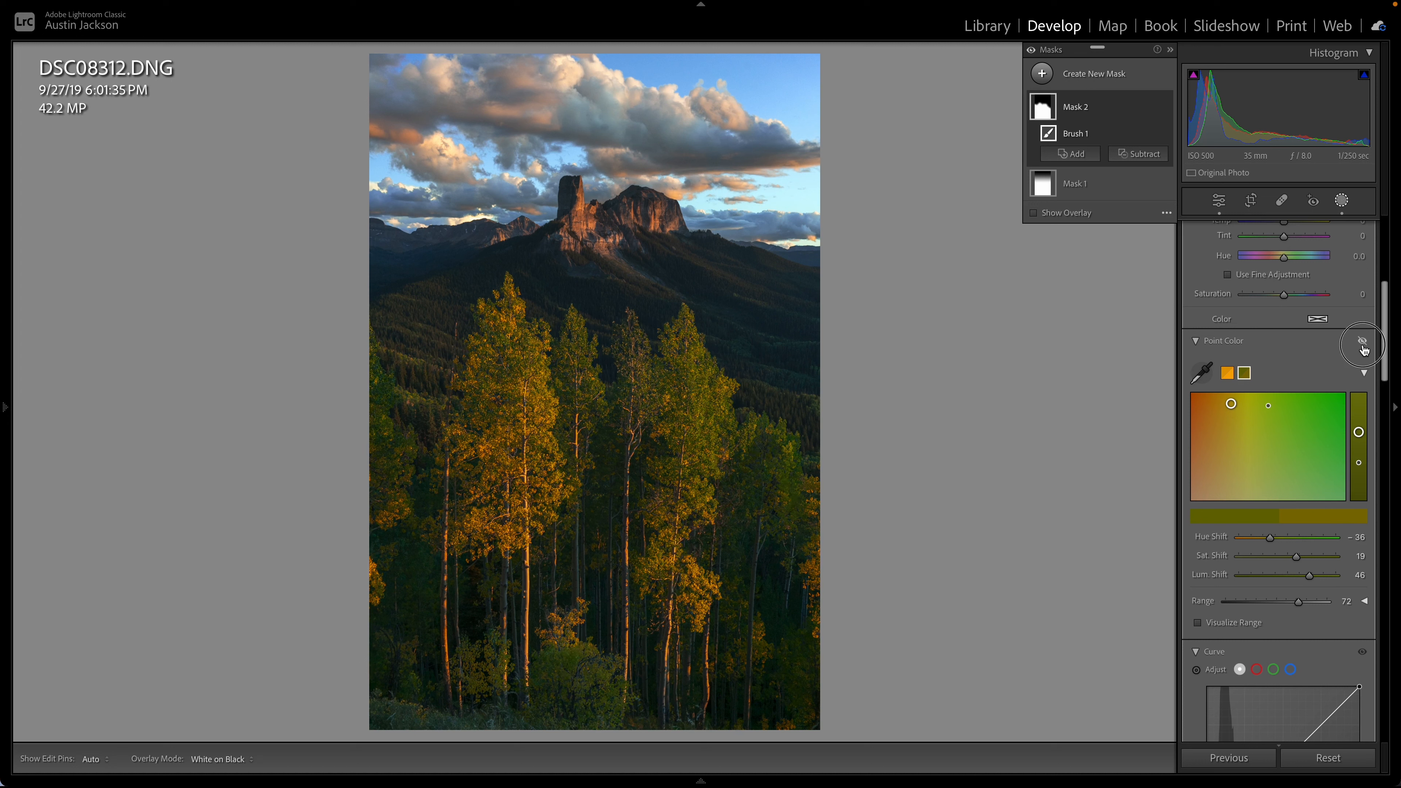
left_click(1363, 348)
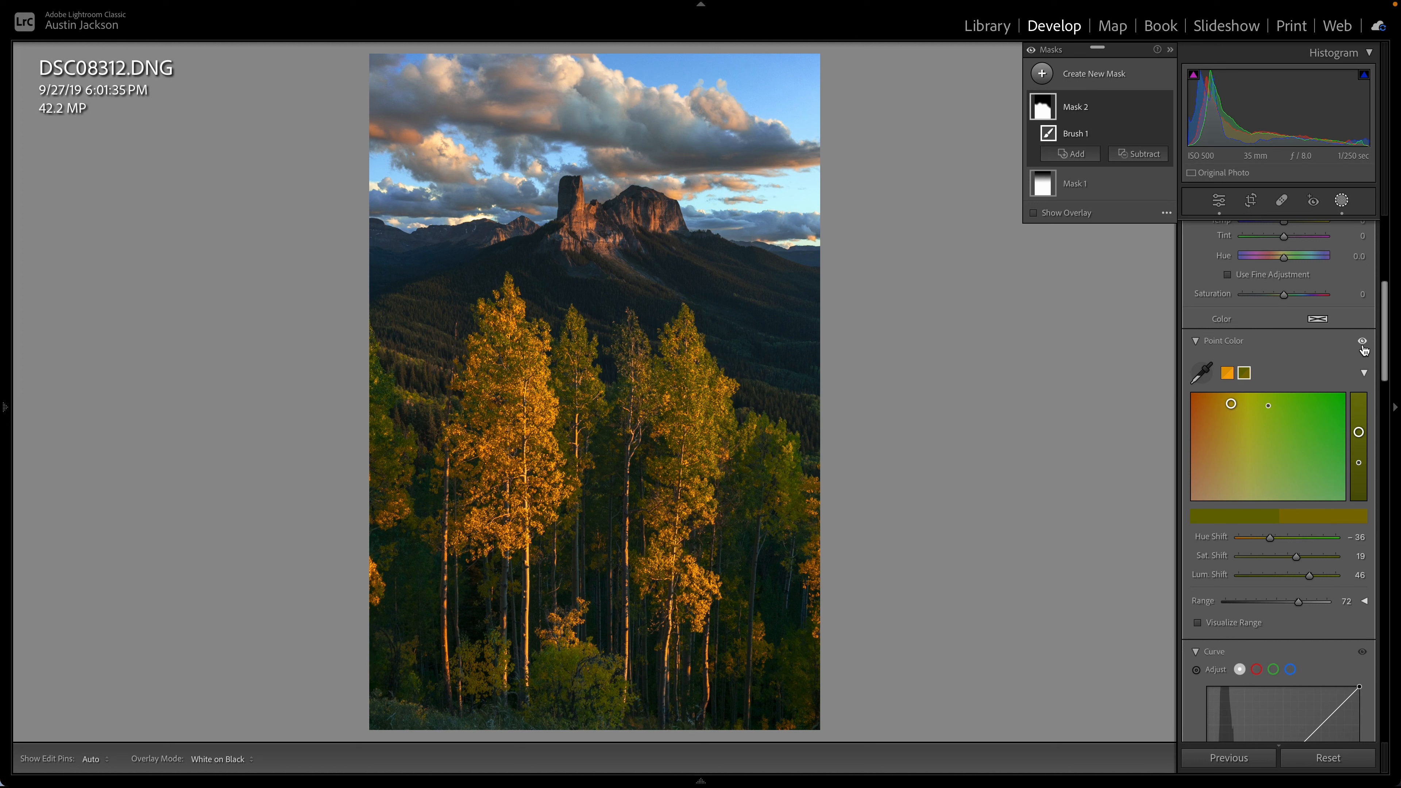
left_click(1364, 347)
- Weaken the green point color's hue and saturation shifts, and set the golden point color's Sat. Shift to −2
left_click_drag(1270, 537, 1281, 543)
mouse_move(1297, 560)
left_mouse_down()
mouse_move(1266, 562)
mouse_move(1300, 561)
mouse_move(1289, 558)
left_mouse_up()
left_click(1229, 374)
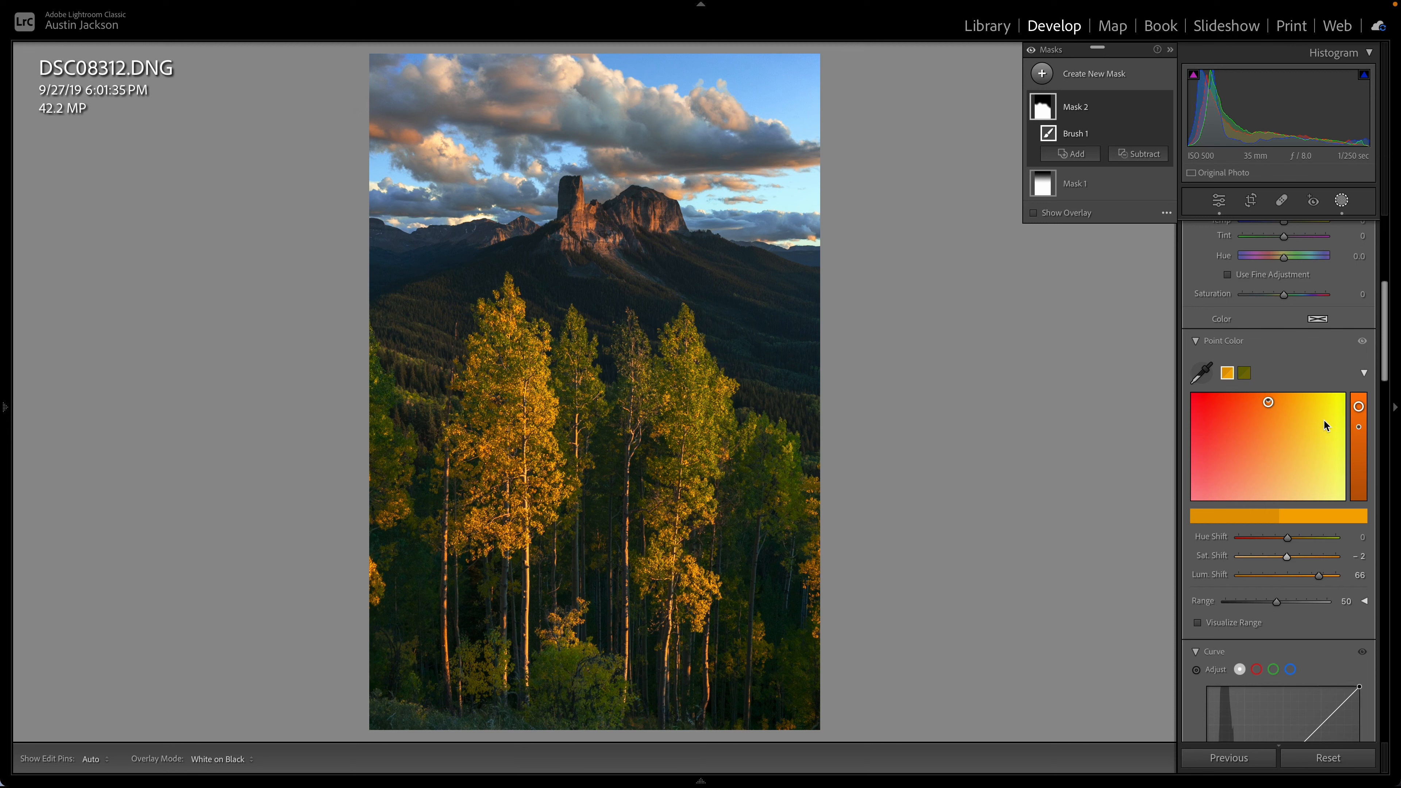
- Try the aspen mask's Shadows at 100, undo that, set them to 28 and compare with and without the mask
scroll(1325, 424, "down", 5)
scroll(1325, 425, "up", 10)
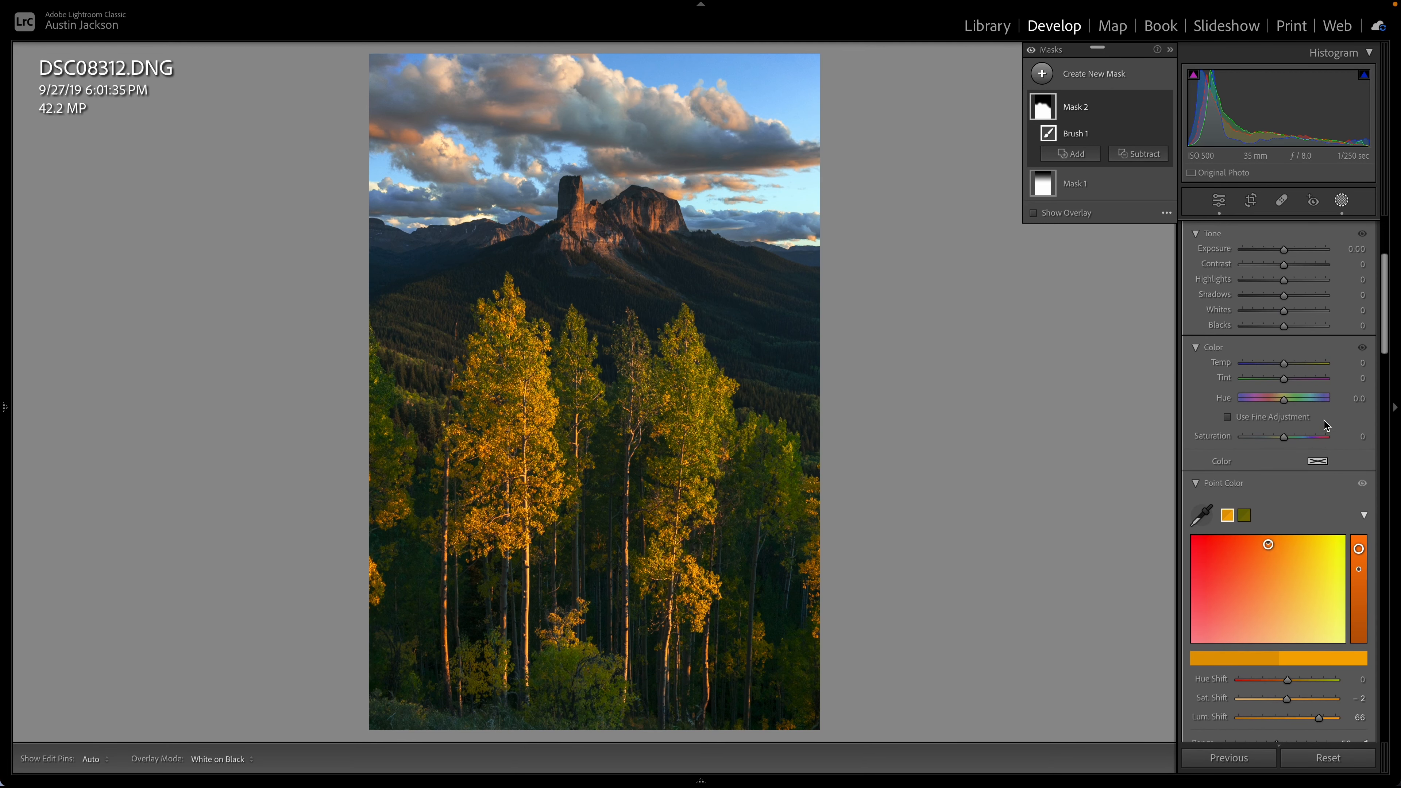
left_click_drag(1284, 372, 1333, 373)
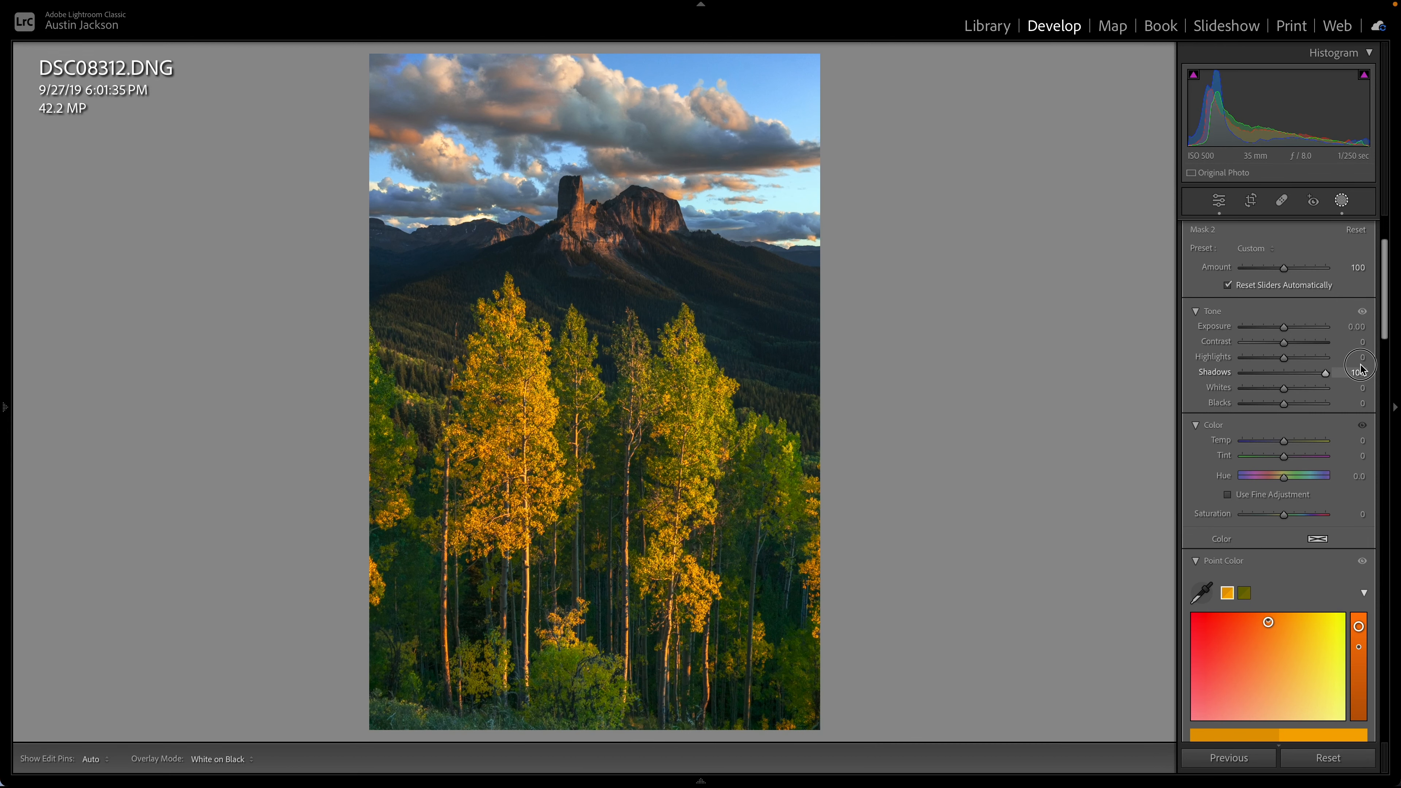
key("ctrl+z")
left_click_drag(1284, 373, 1298, 373)
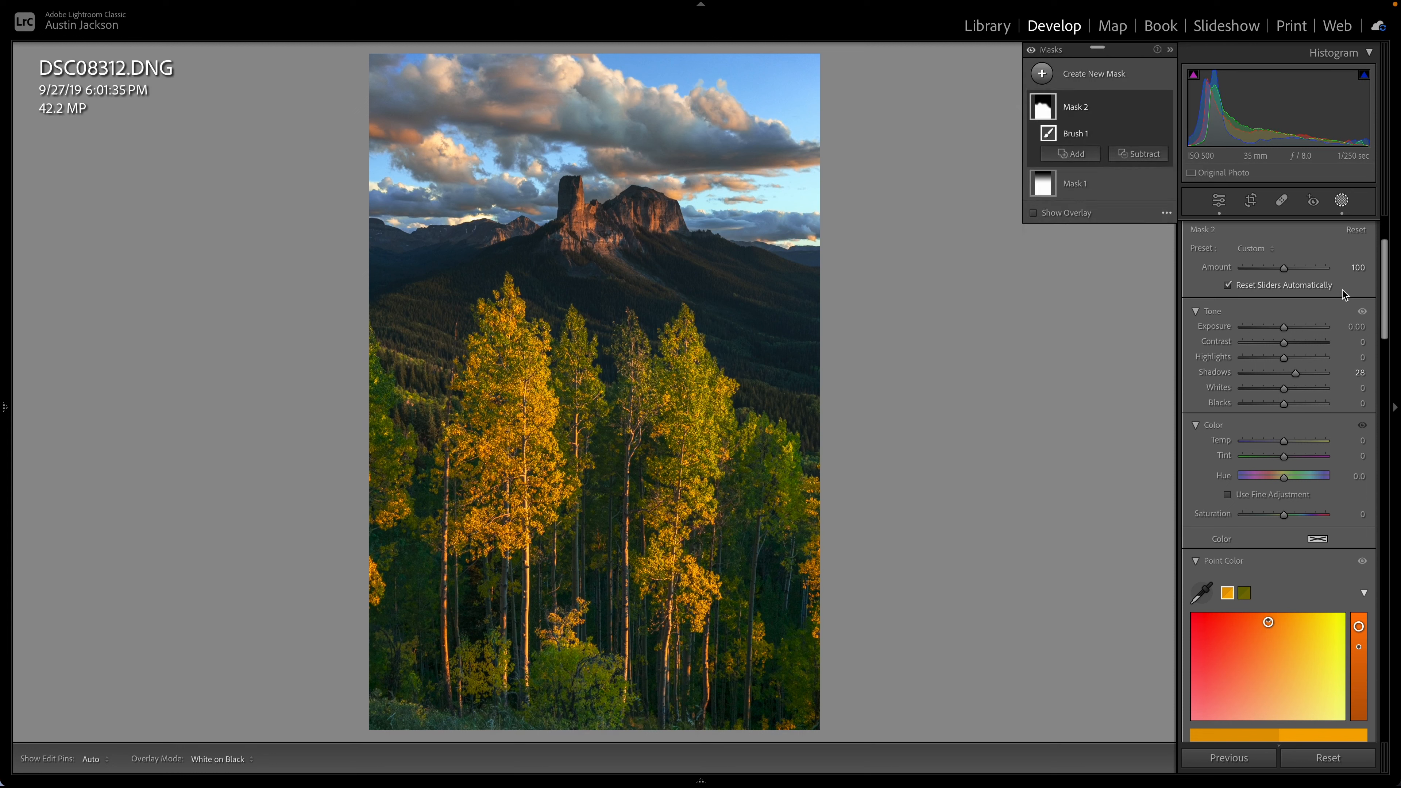
scroll(1360, 313, "up", 3)
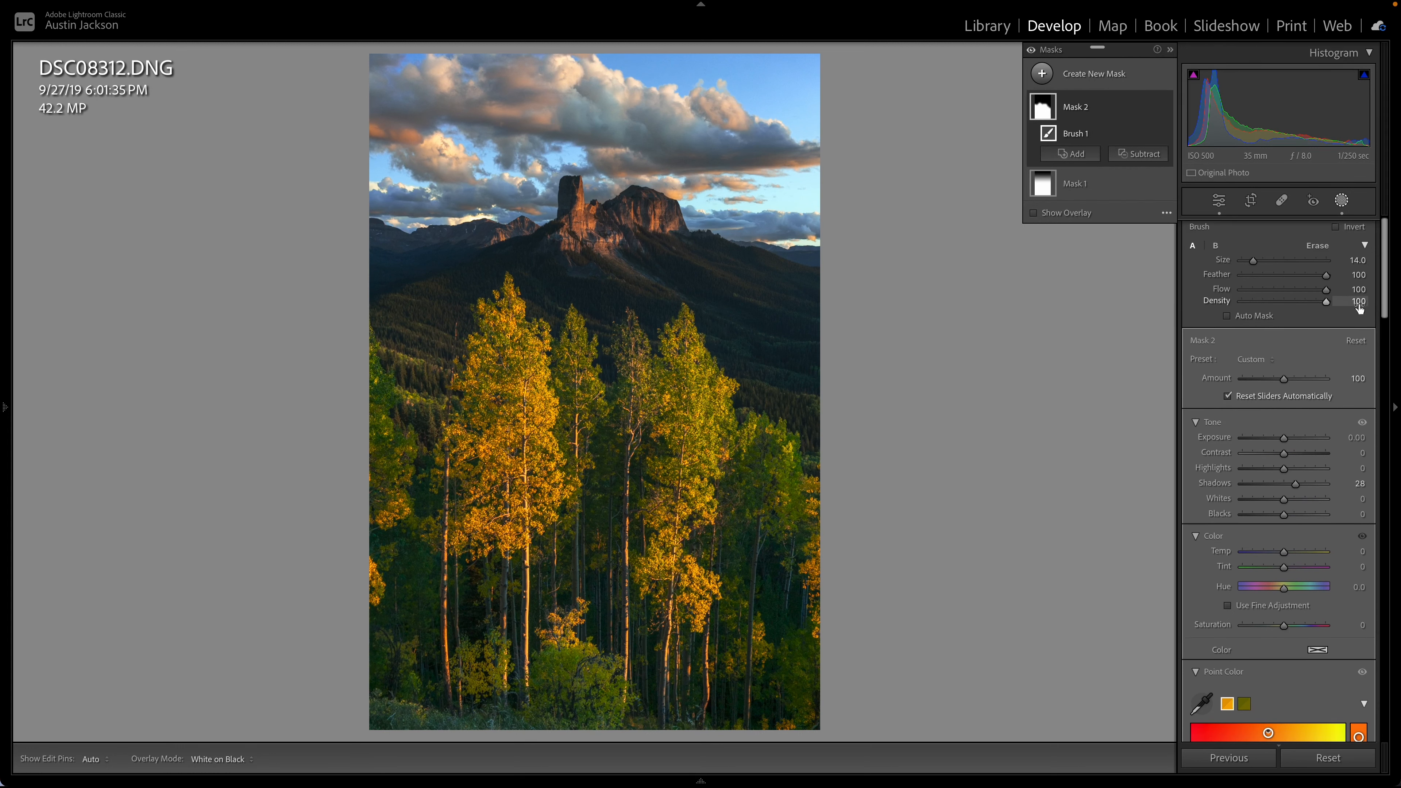
left_click(1165, 107)
left_click(1164, 107)
- Set the aspen mask's Shadows to 9 and compare the photo with and without the mask
left_click_drag(1294, 484, 1288, 486)
left_click(1164, 108)
left_click(1165, 108)
left_click(1165, 108)
left_click(1164, 108)
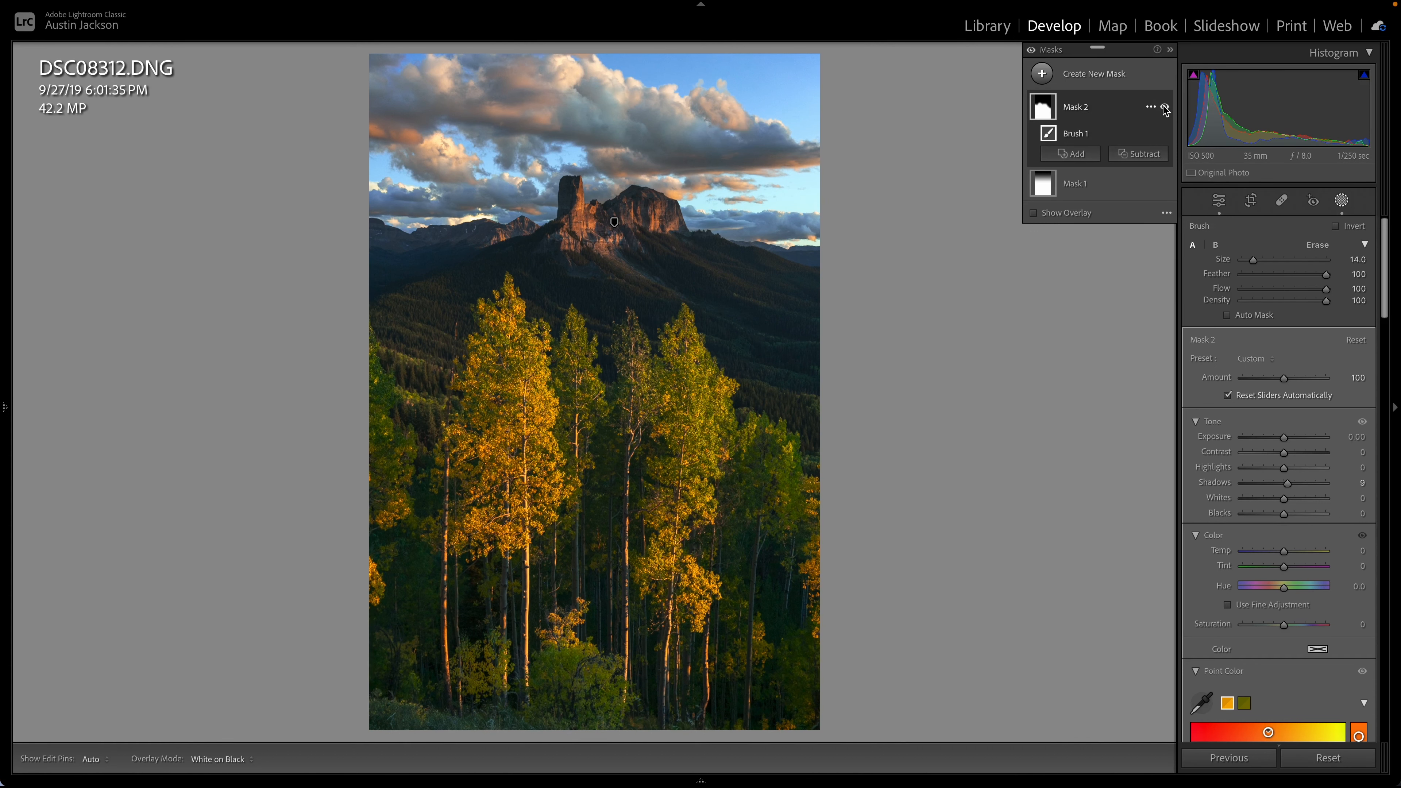
left_click(1164, 108)
left_click(1165, 108)
- Add a linear gradient mask fading from the sky down to the lower mountain slopes, hide its overlay and set Exposure to −0.23
left_click(1095, 74)
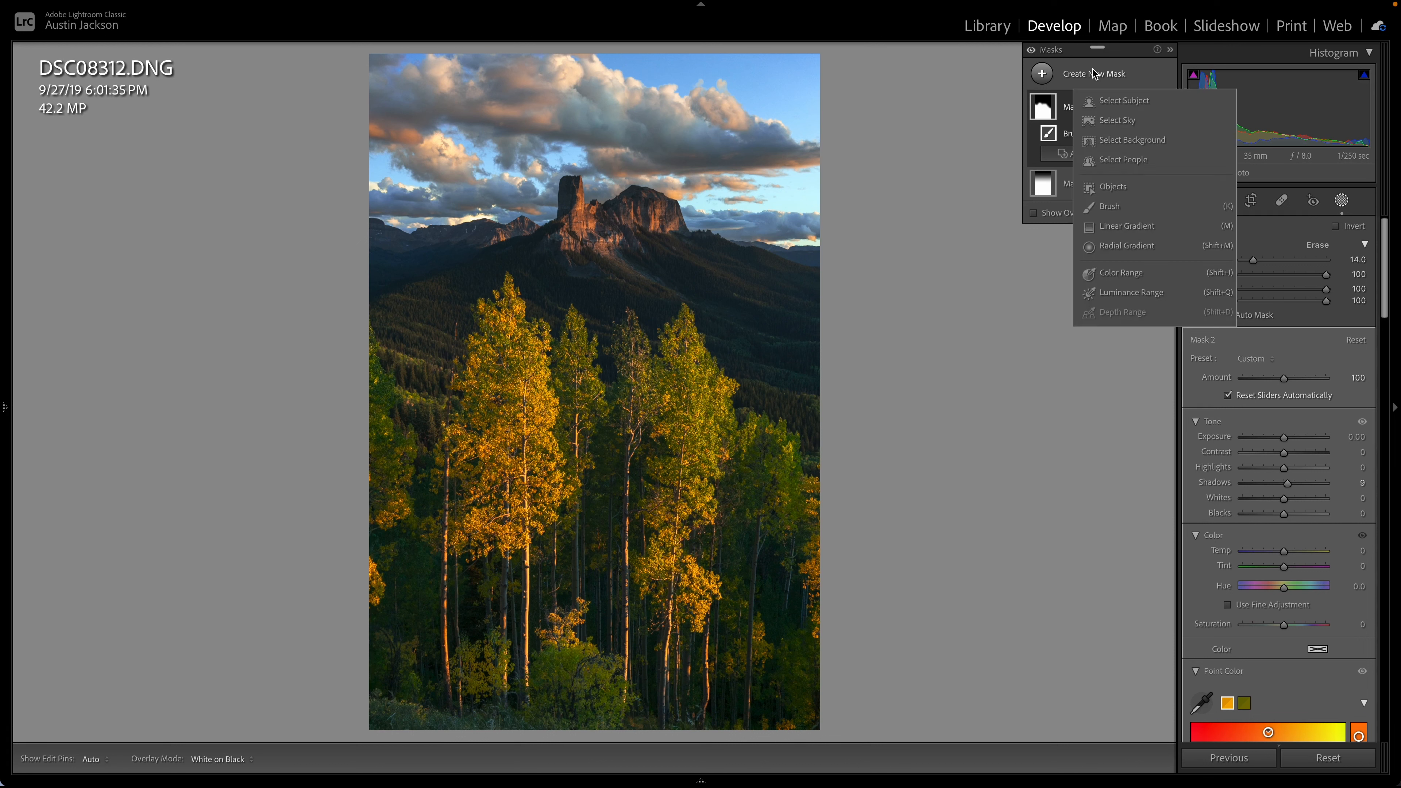
left_click(1130, 227)
left_click_drag(629, 182, 629, 381)
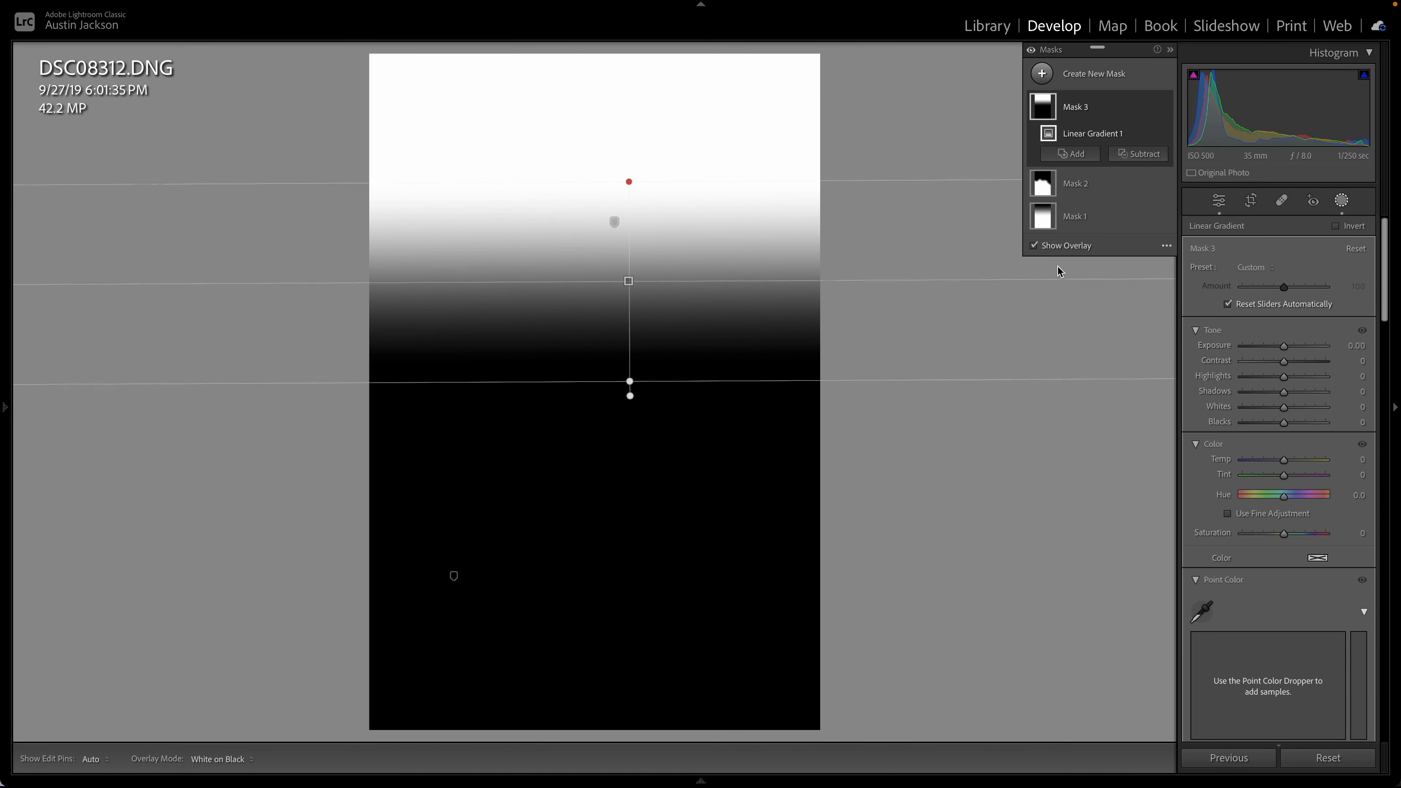
left_click(1044, 244)
left_click_drag(1284, 349, 1280, 351)
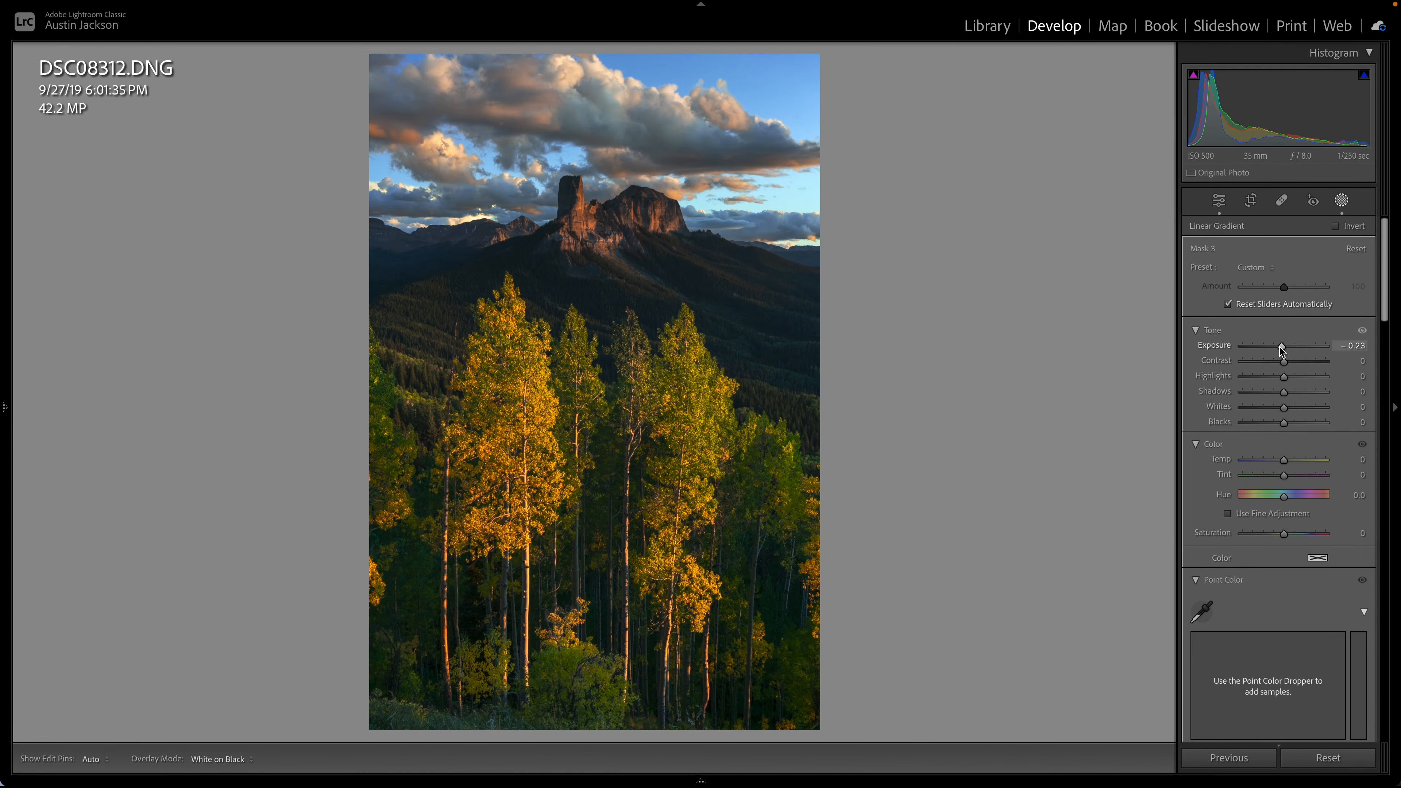
- Bend the gradient mask's tone curve into an S with points at about 78/65 and 180/192, and raise its black point to about 22
scroll(1282, 397, "down", 10)
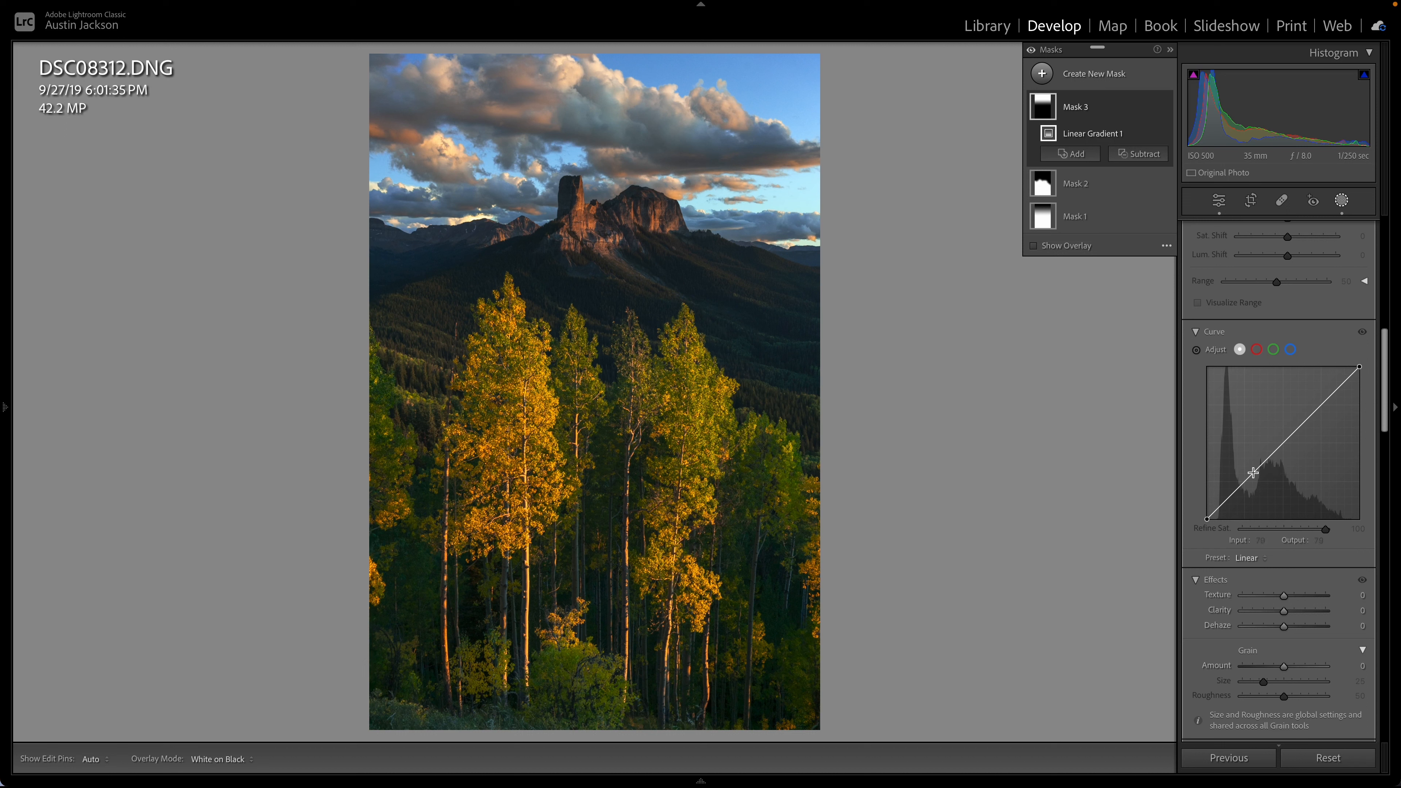
left_click_drag(1251, 478, 1254, 481)
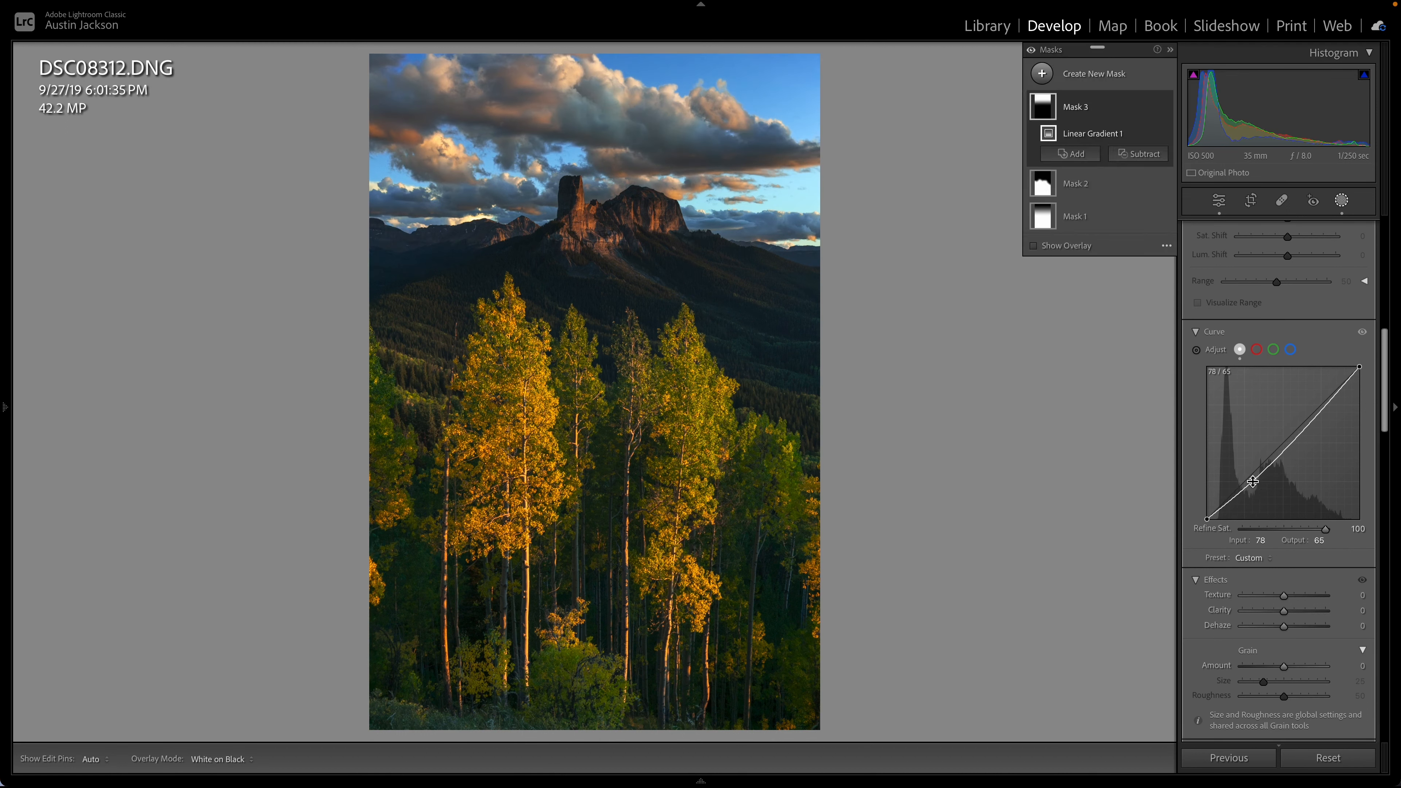
left_click_drag(1314, 414, 1316, 407)
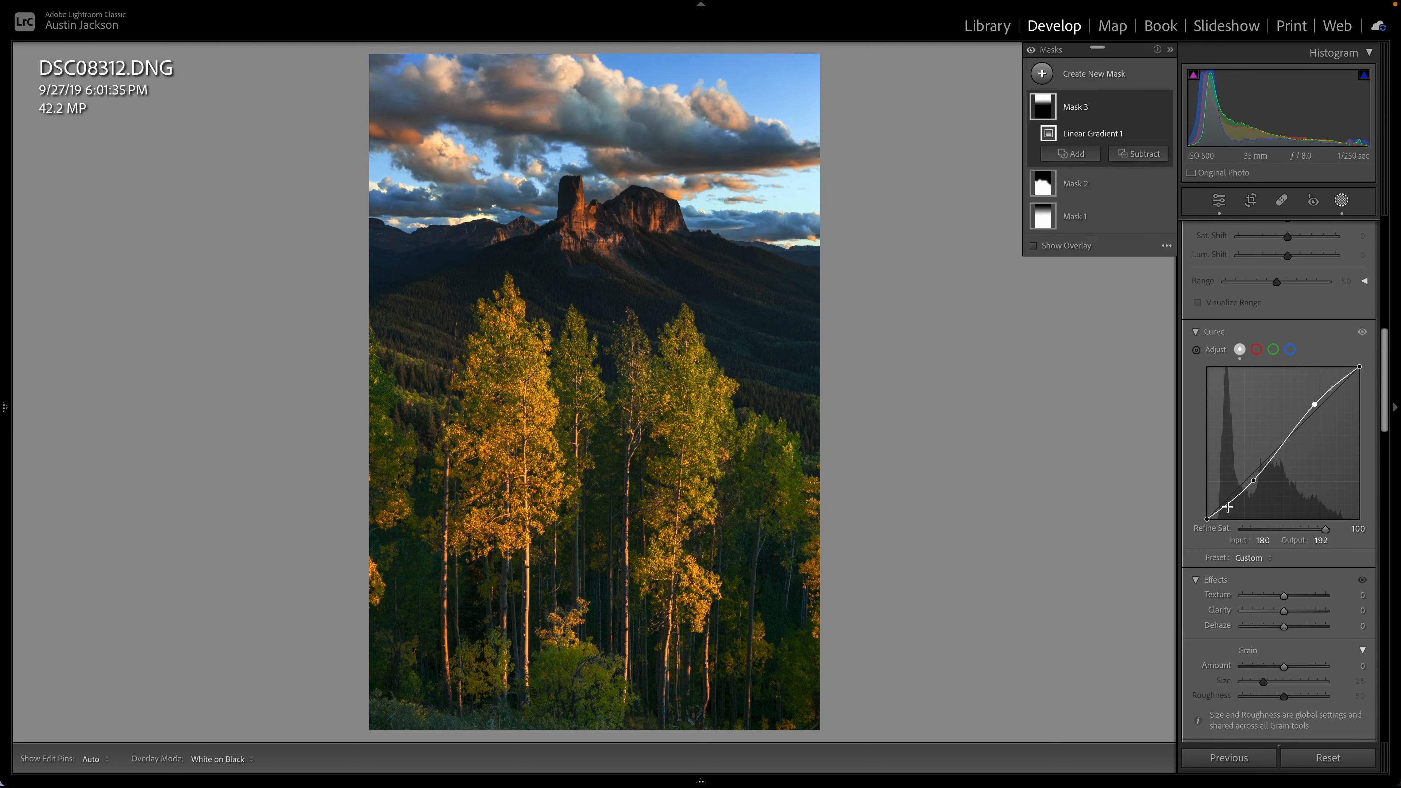
left_click_drag(1209, 517, 1208, 520)
left_click_drag(1210, 515, 1208, 503)
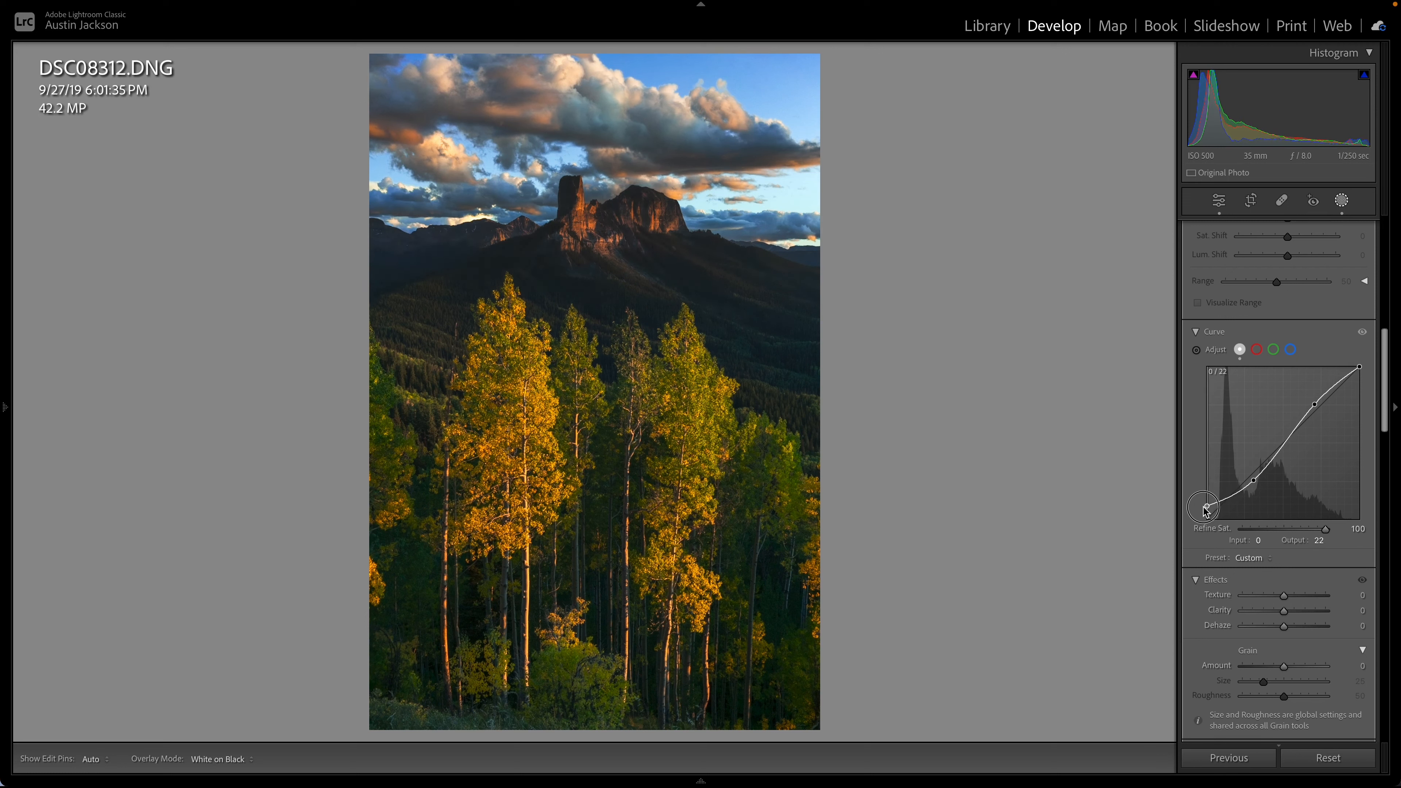
- Refine the mask's curve with the lower point at 74/71 and the white point at 255/245, and lower the black point
left_click_drag(1205, 509, 1251, 477)
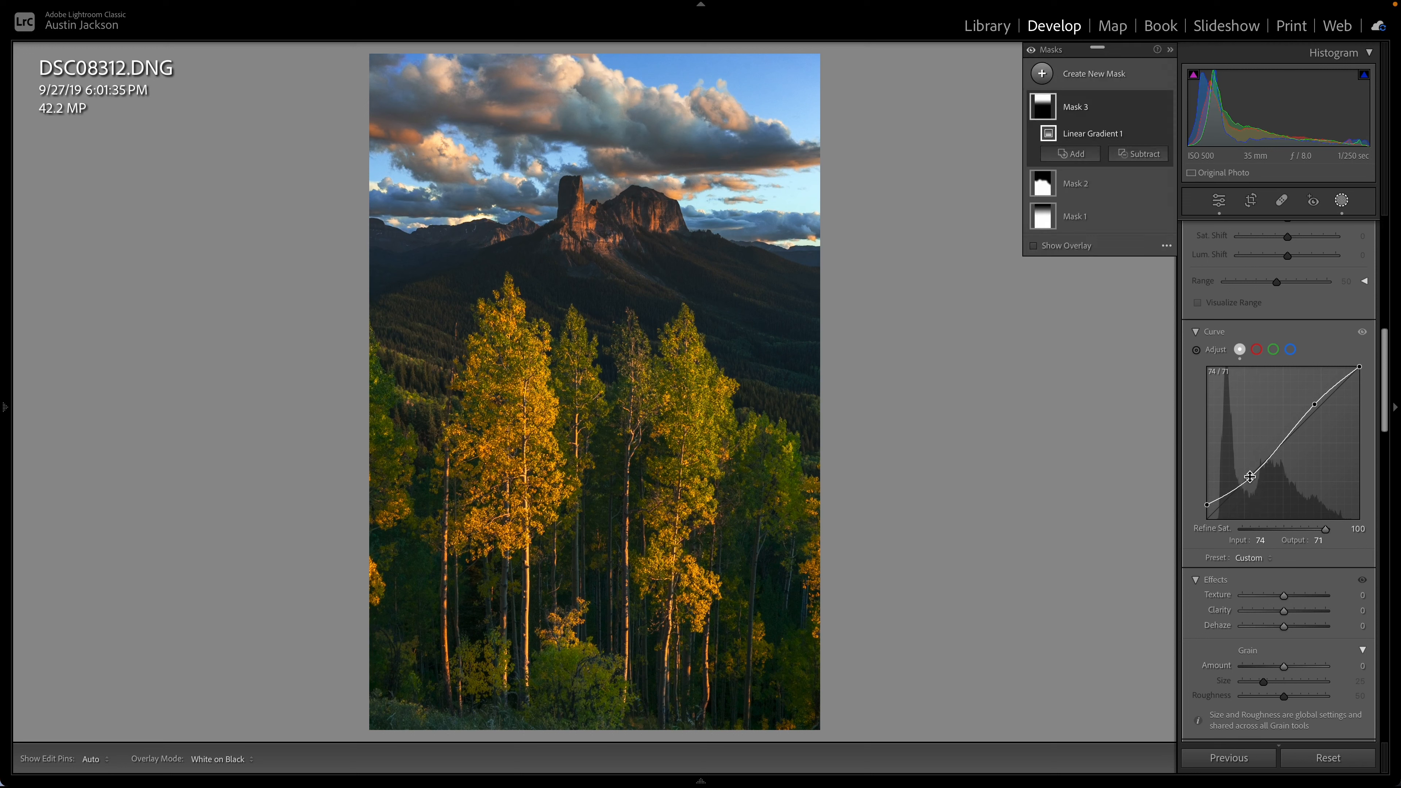
left_click_drag(1361, 369, 1363, 379)
scroll(1363, 378, "up", 10)
scroll(1363, 376, "down", 8)
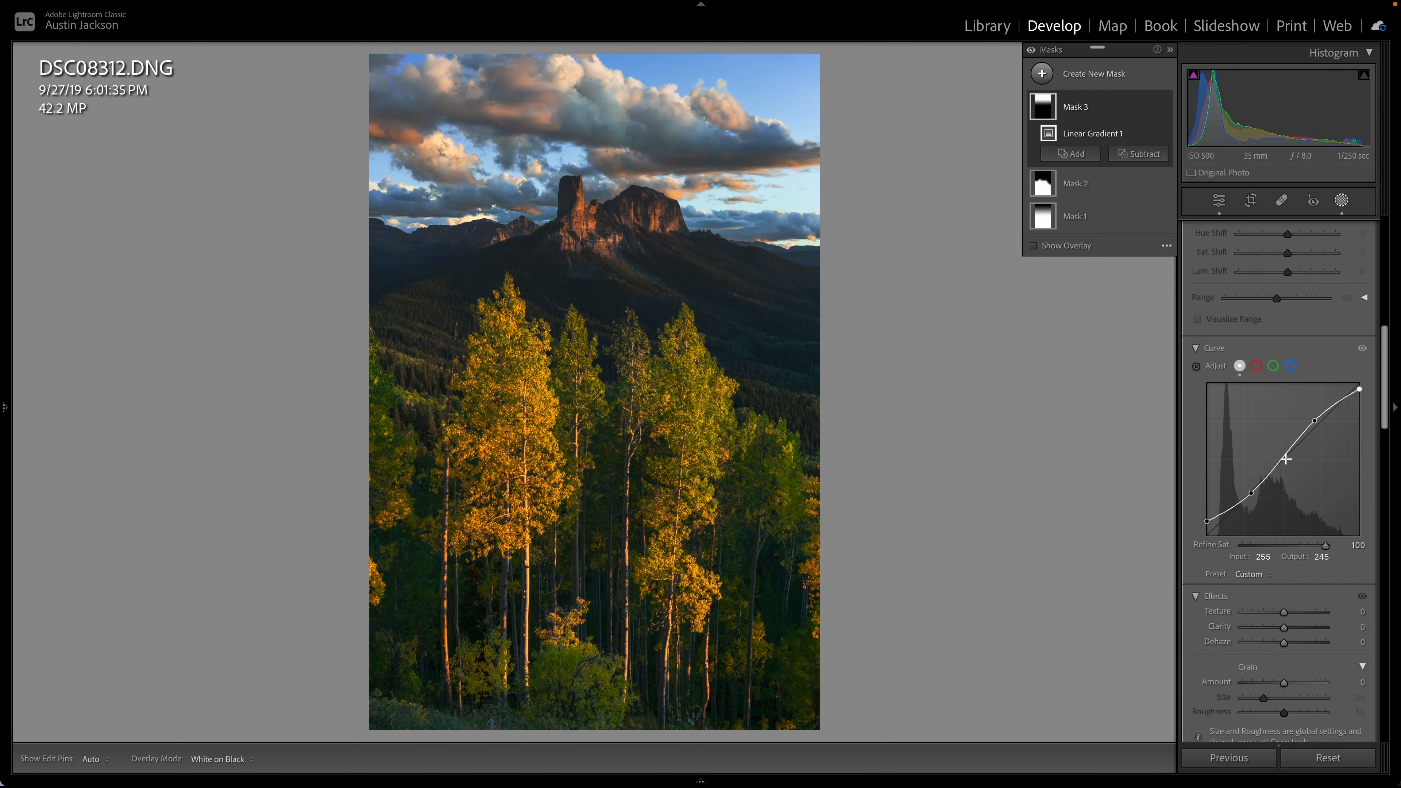
left_click_drag(1207, 522, 1208, 532)
scroll(1207, 532, "up", 10)
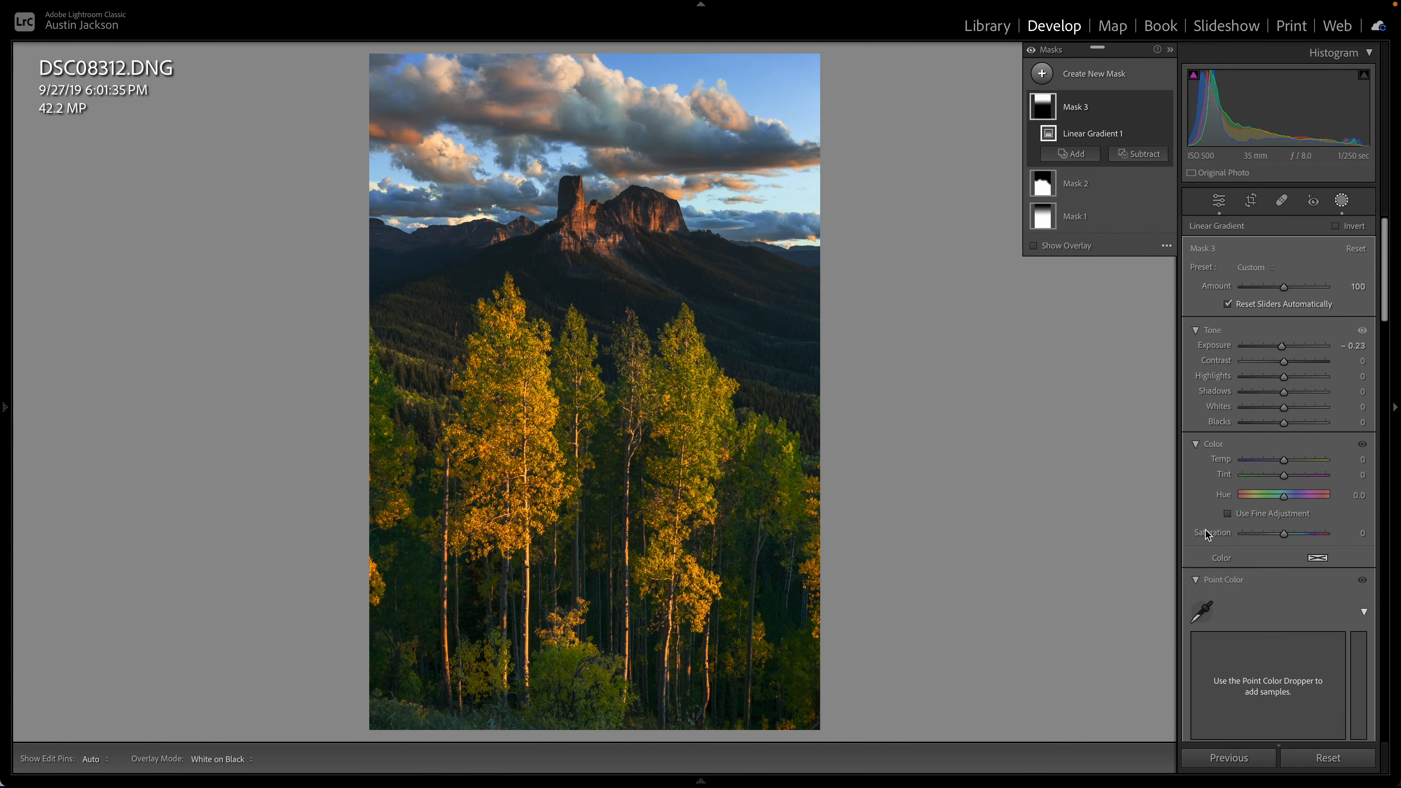
- Try raising the gradient mask's Highlights, undo that, and set its Saturation to 18
mouse_move(1284, 378)
left_mouse_down()
mouse_move(1253, 377)
mouse_move(1297, 378)
left_mouse_up()
key("ctrl+z")
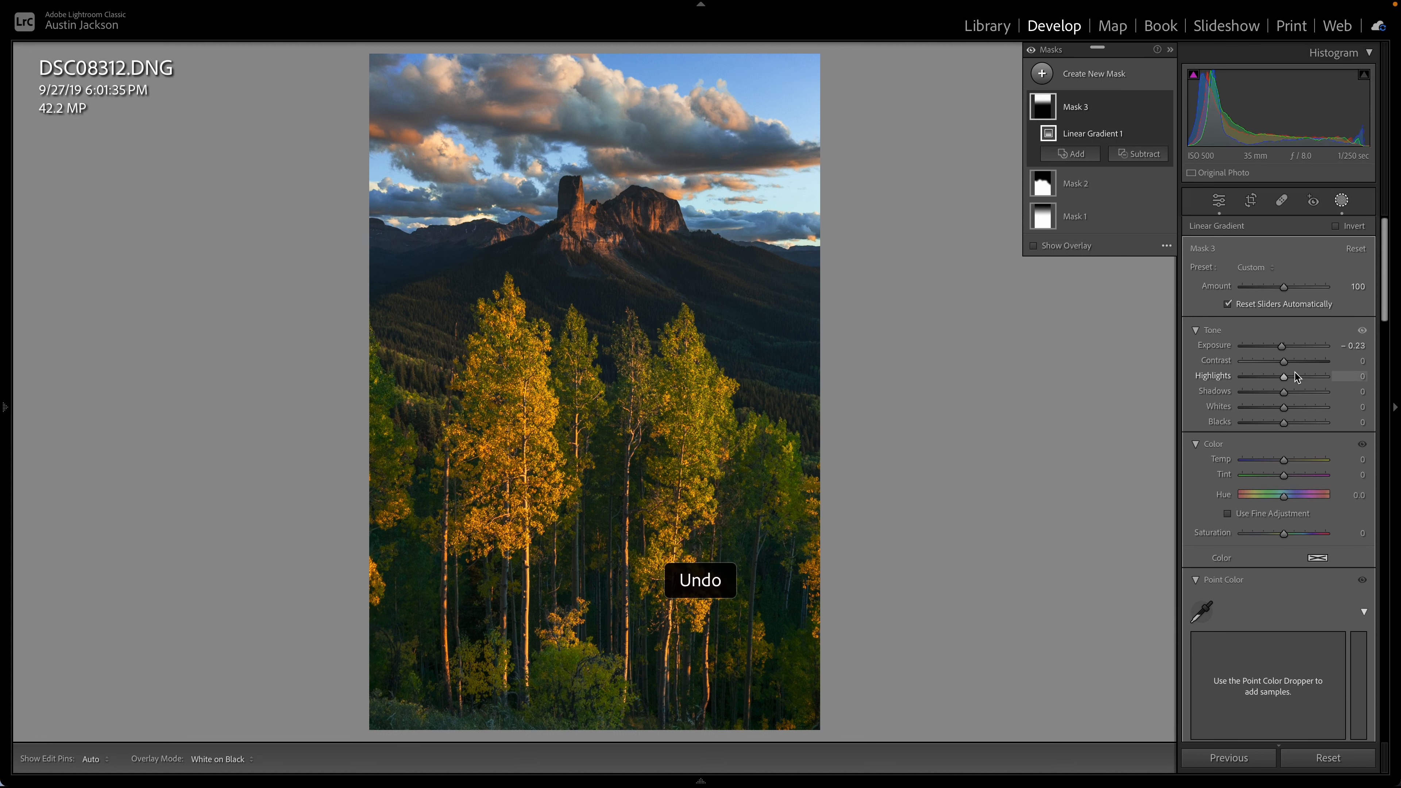
left_click_drag(1286, 533, 1292, 535)
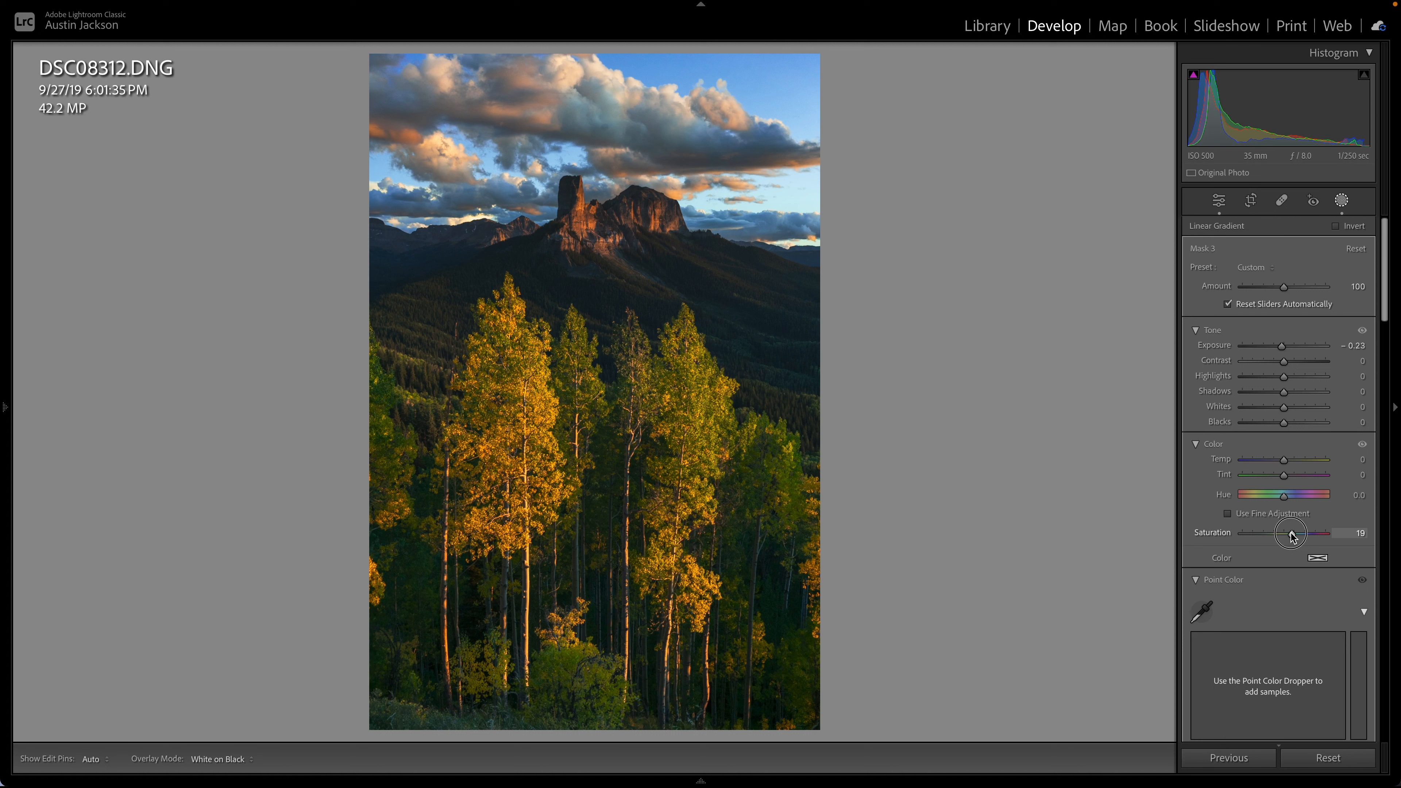
left_click_drag(1292, 535, 1291, 535)
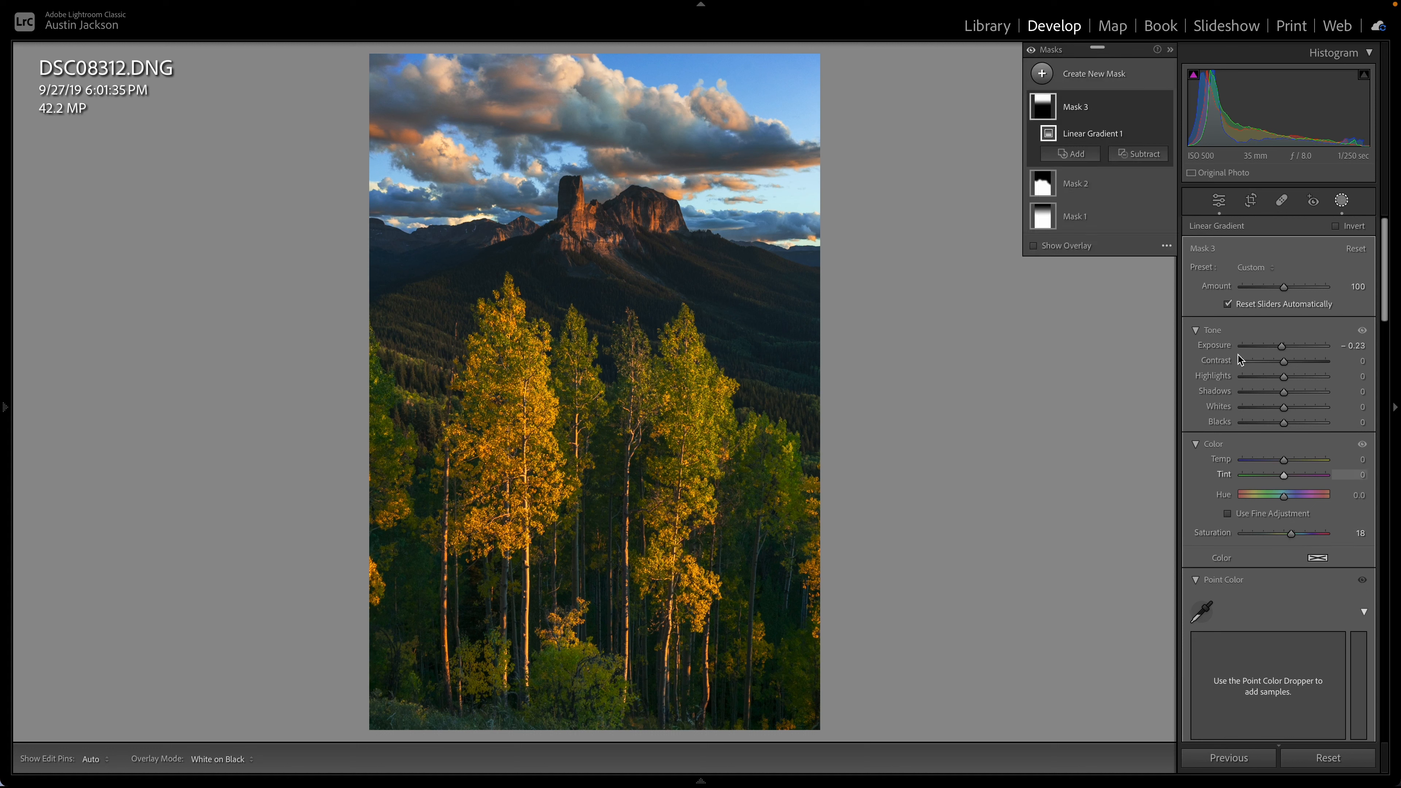
- Compare the photo with and without the gradient mask
left_click(1165, 106)
left_click(1166, 106)
left_click(1166, 107)
left_click(1168, 107)
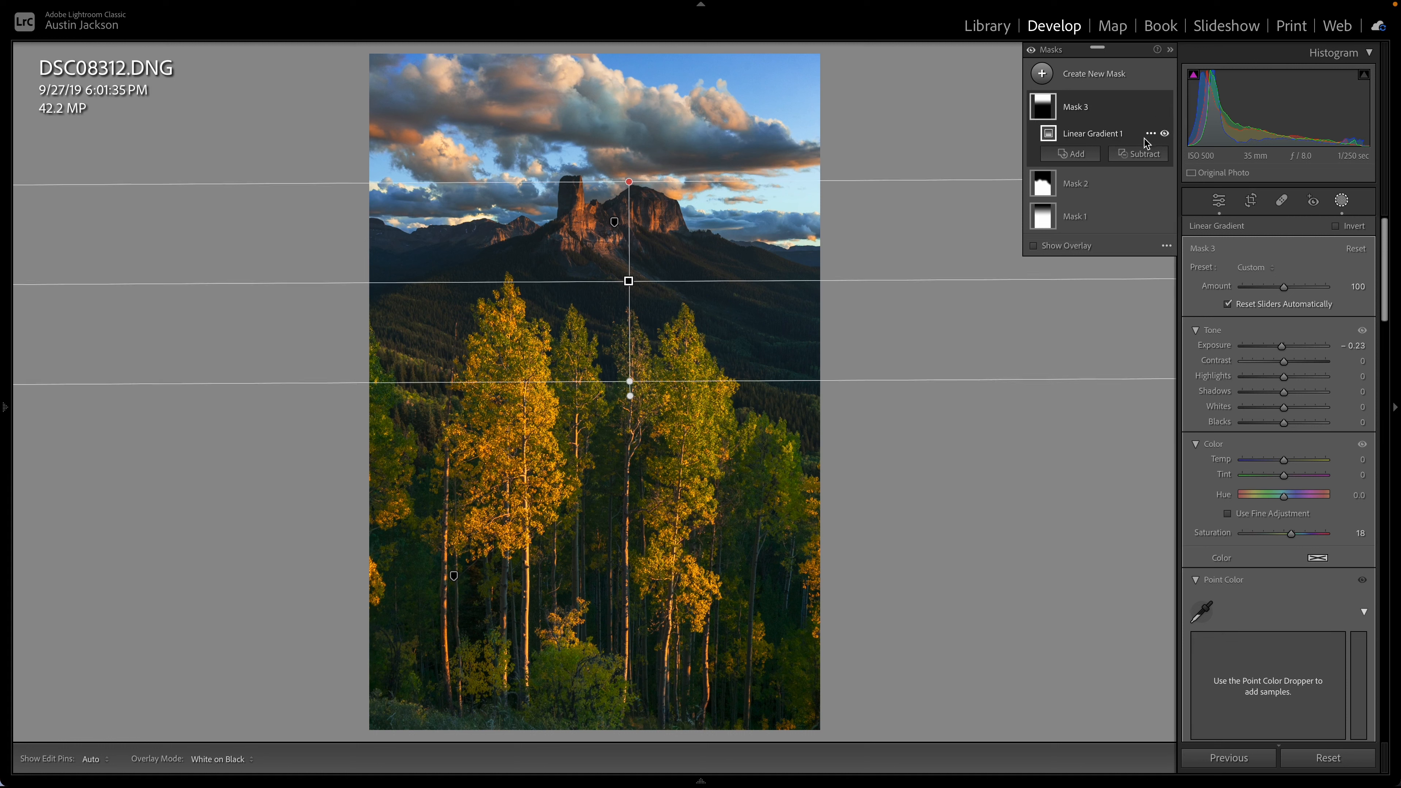
- Sample the sunlit rock as the gradient mask's point color, with Hue Shift 16, Sat. Shift 7, Lum. Shift 33 and Range 100
scroll(1315, 558, "down", 3)
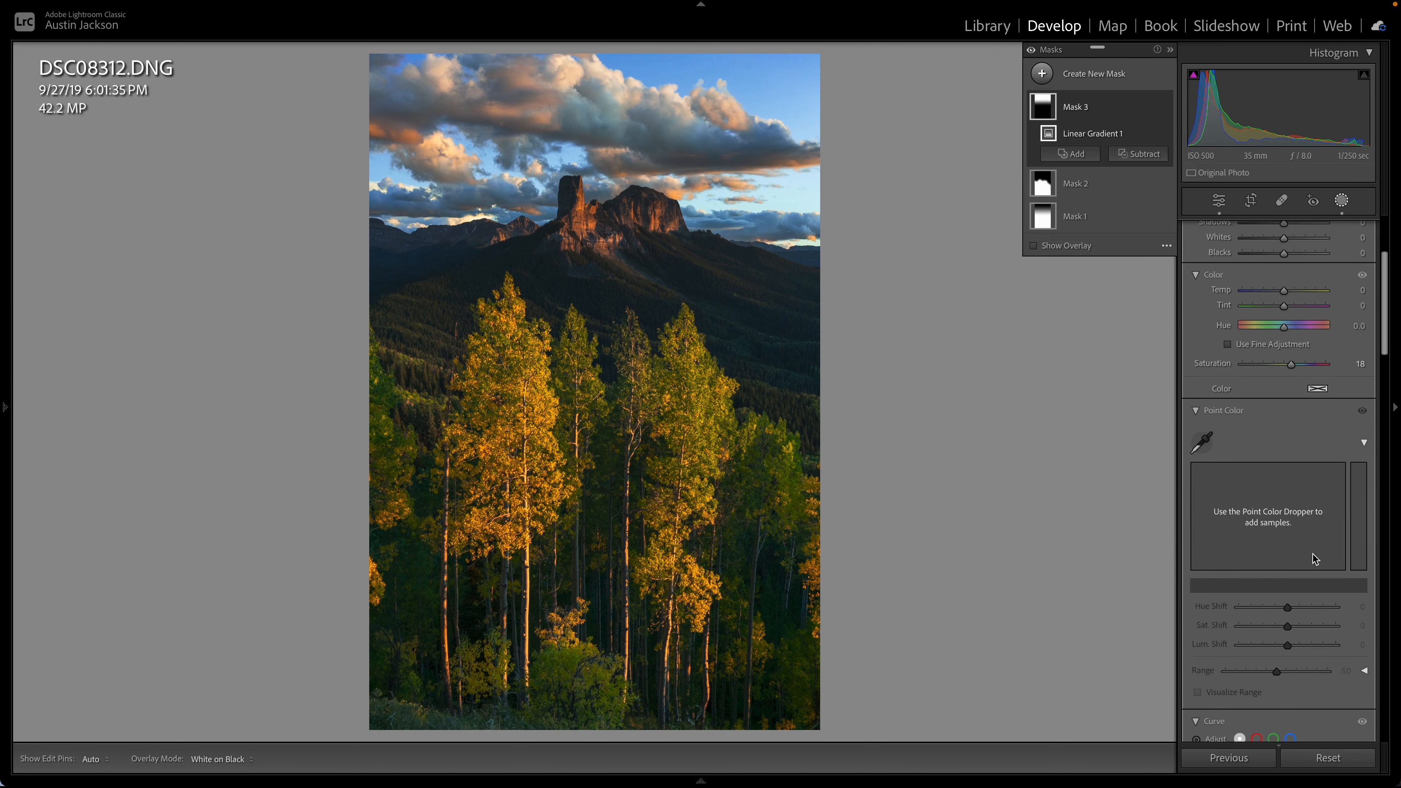
left_click(1203, 442)
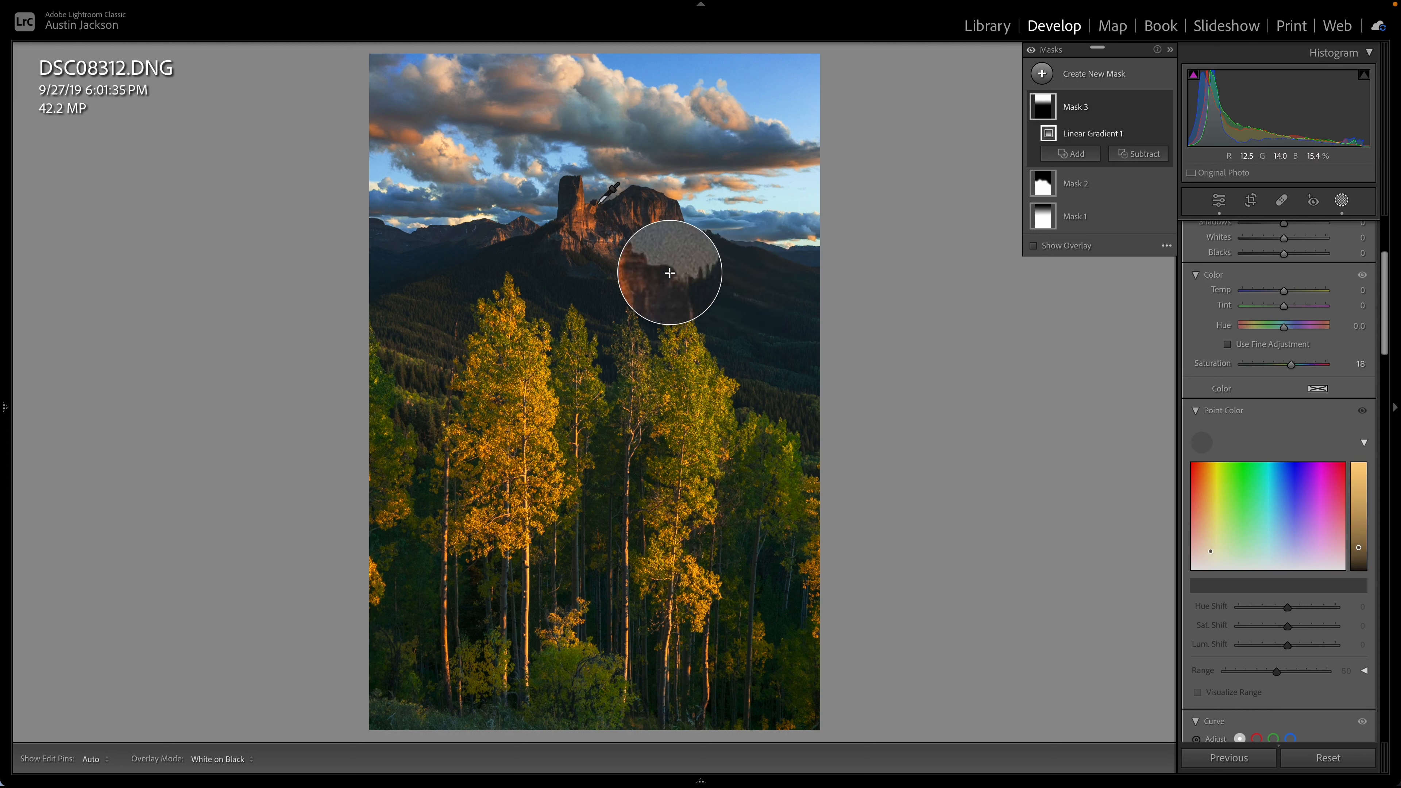
left_click(583, 203)
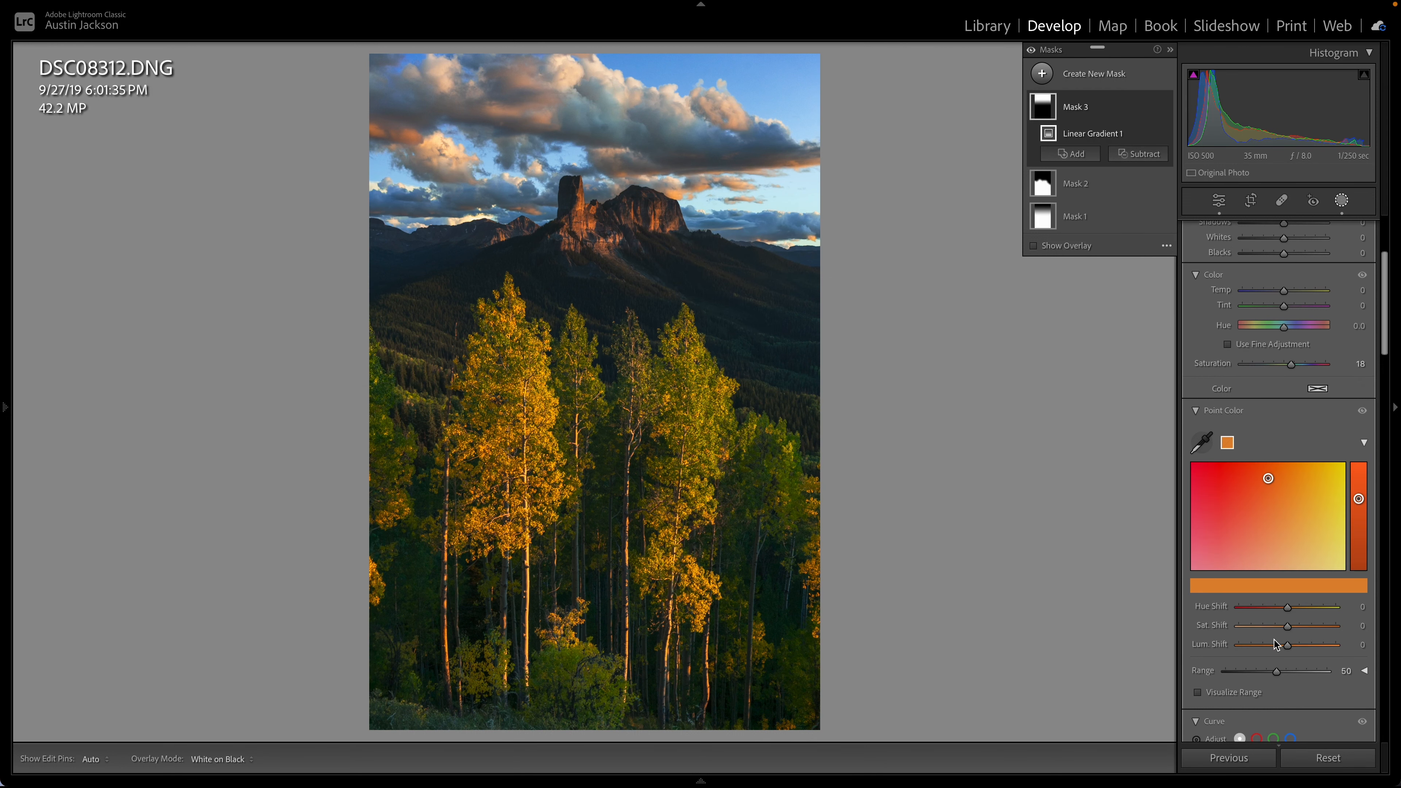
left_click_drag(1287, 647, 1297, 610)
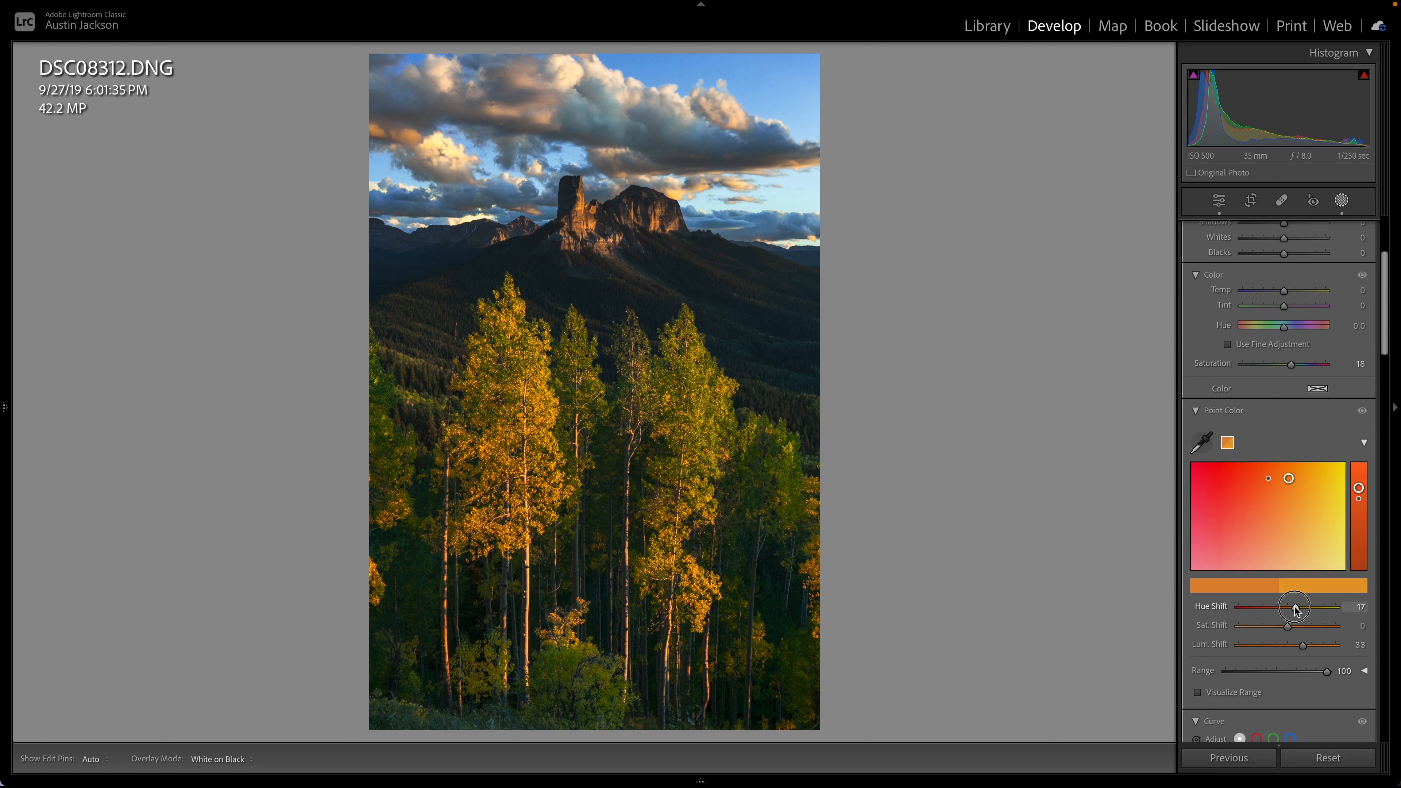
mouse_move(1295, 610)
left_mouse_down()
mouse_move(1316, 629)
mouse_move(1292, 635)
left_mouse_up()
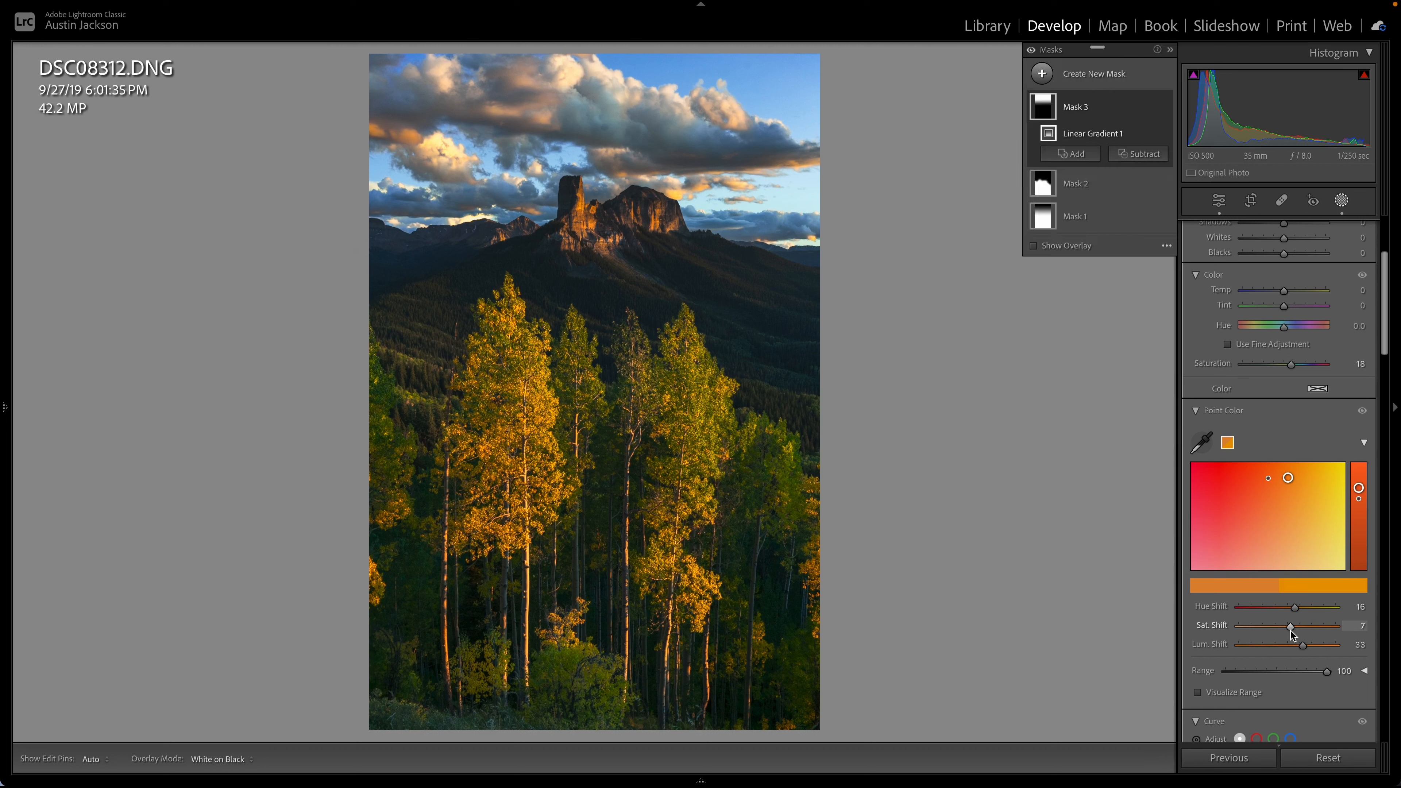
- Check the effect of the gradient mask on the rock and clouds by switching the mask off and on
left_click(1166, 107)
left_click(1165, 107)
left_click(1166, 108)
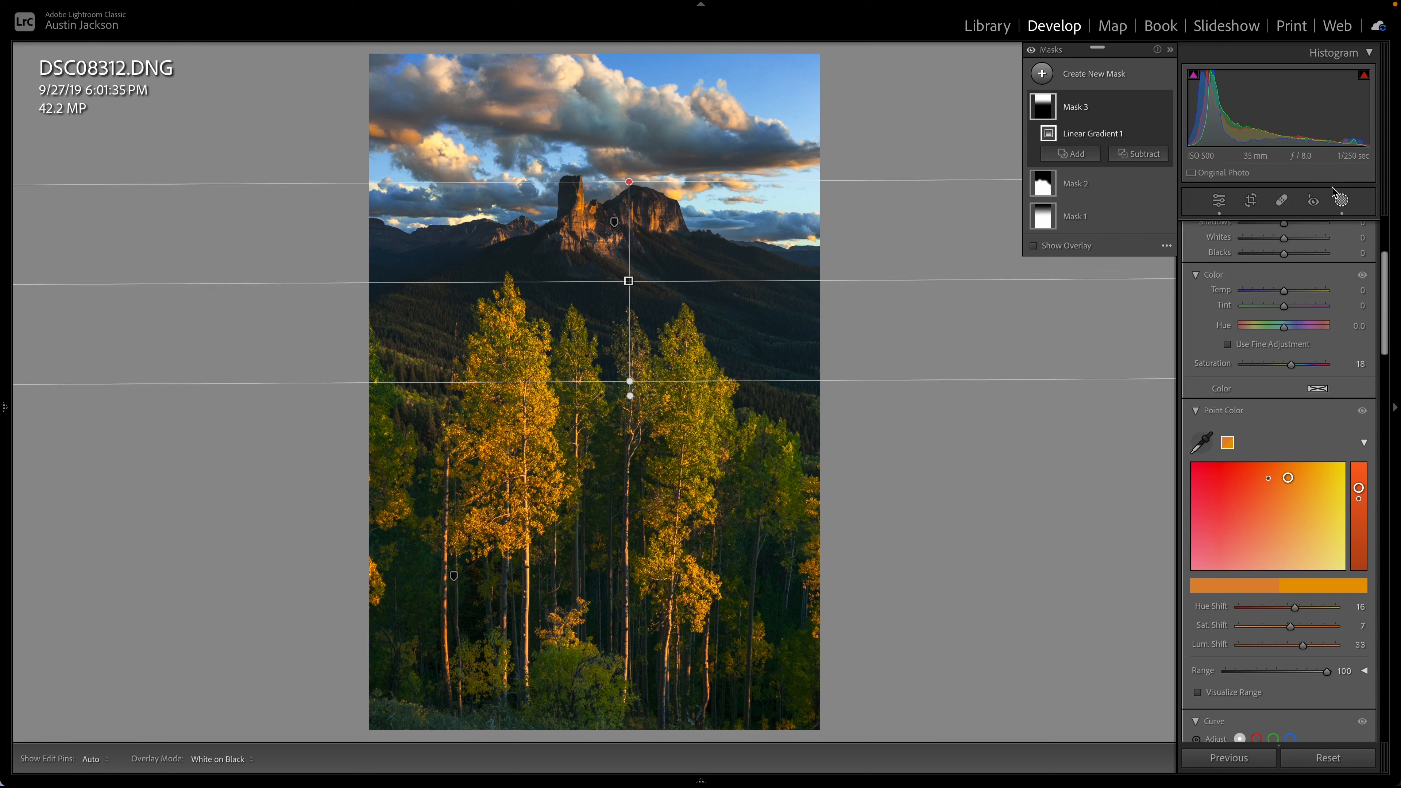
- Close masking and set the global Color Mixer's Blue saturation to −10
left_click(1342, 200)
scroll(1277, 579, "down", 2)
scroll(1277, 578, "down", 5)
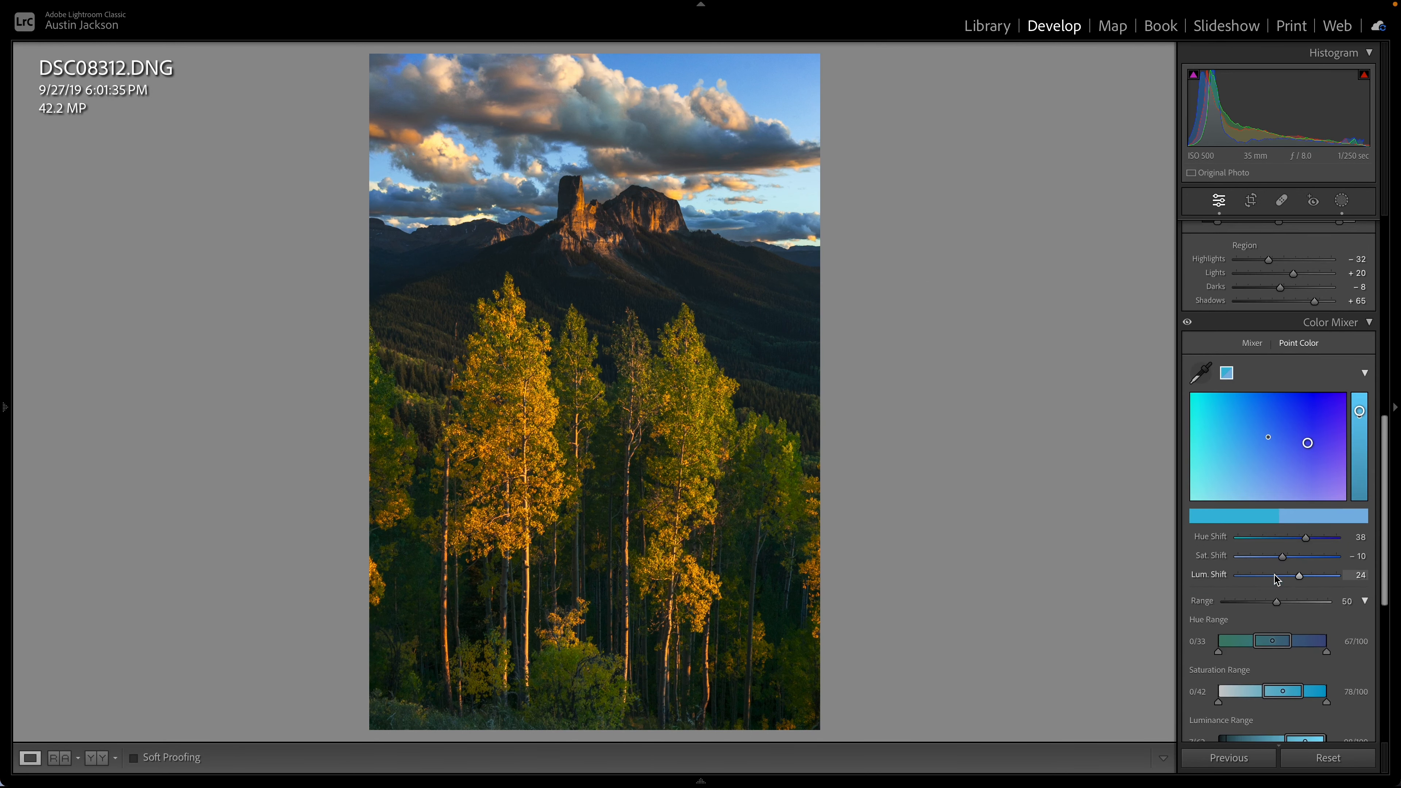
left_click(1253, 344)
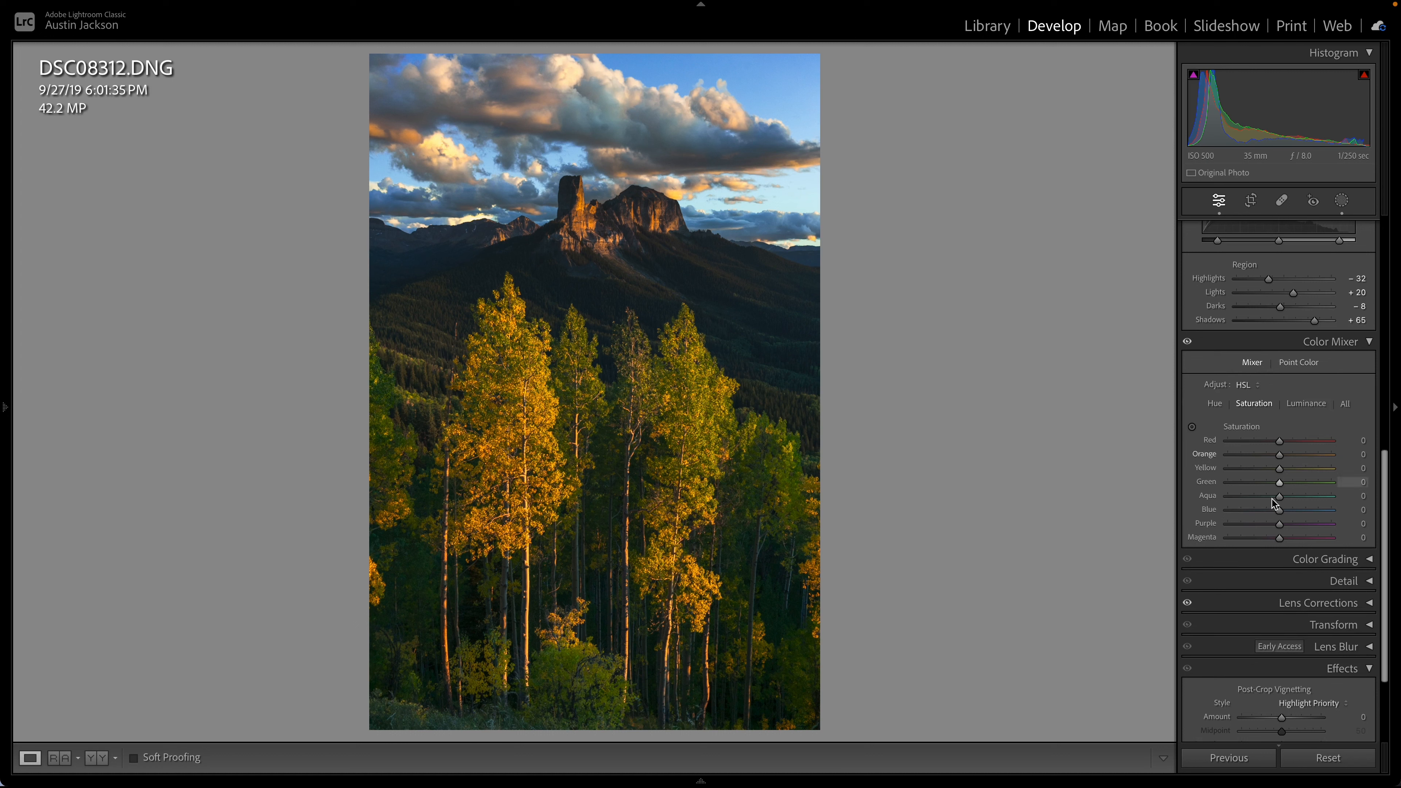
mouse_move(1275, 511)
left_mouse_down()
mouse_move(1254, 510)
mouse_move(1276, 511)
left_mouse_up()
- Compare the edited photo with the original, and examine the color of the large clouds close up
key("backslash")
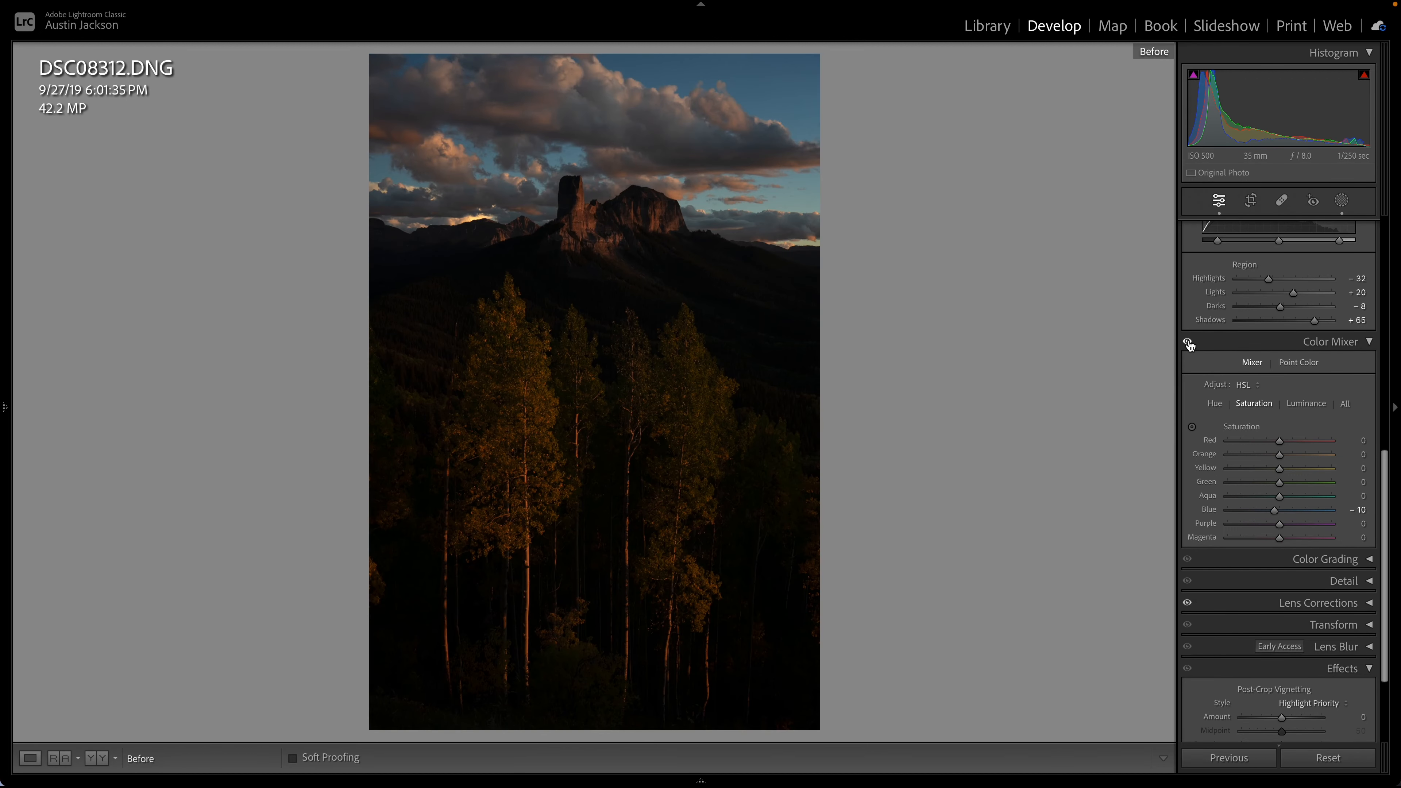
key("backslash")
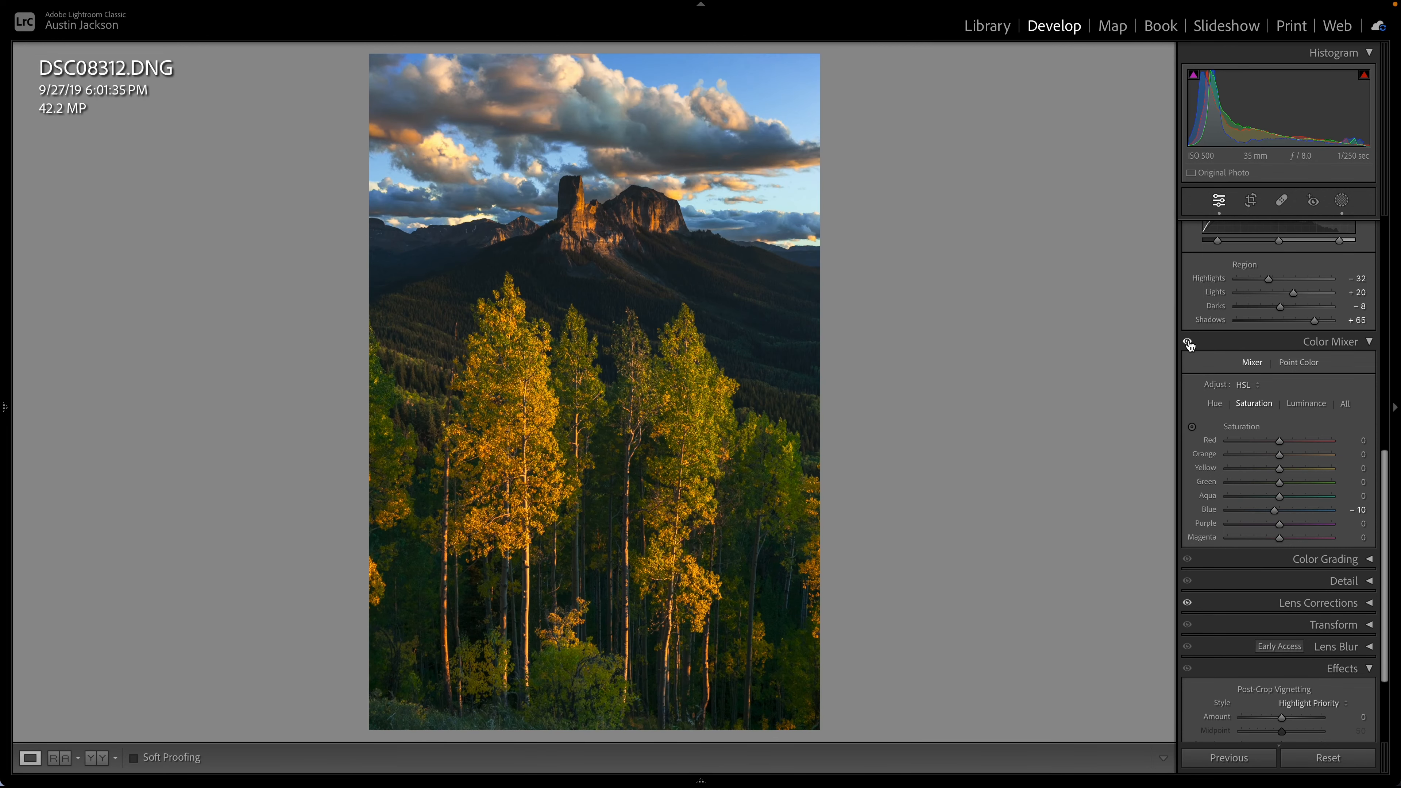
key("backslash")
key("backslash")
left_click(616, 93)
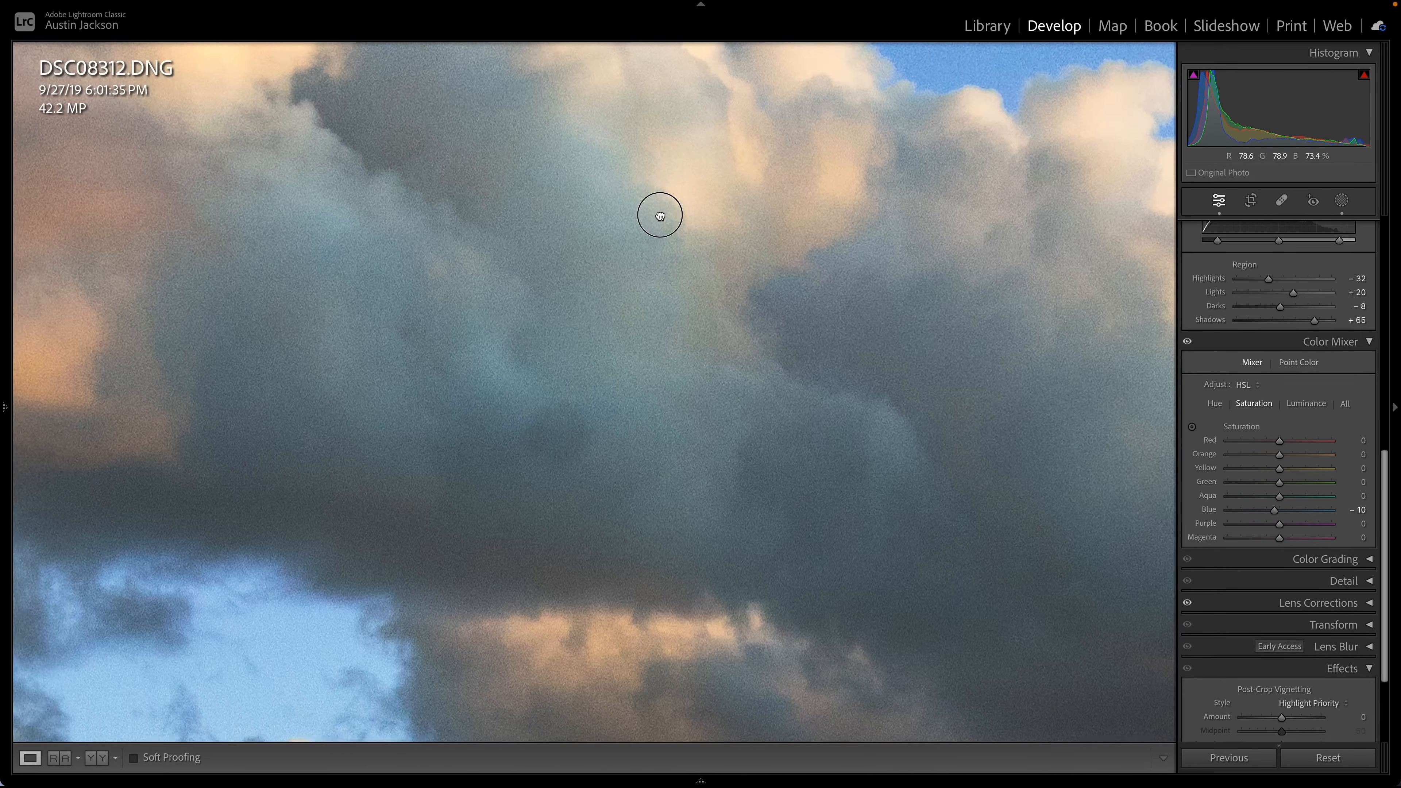
left_click_drag(651, 204, 707, 281)
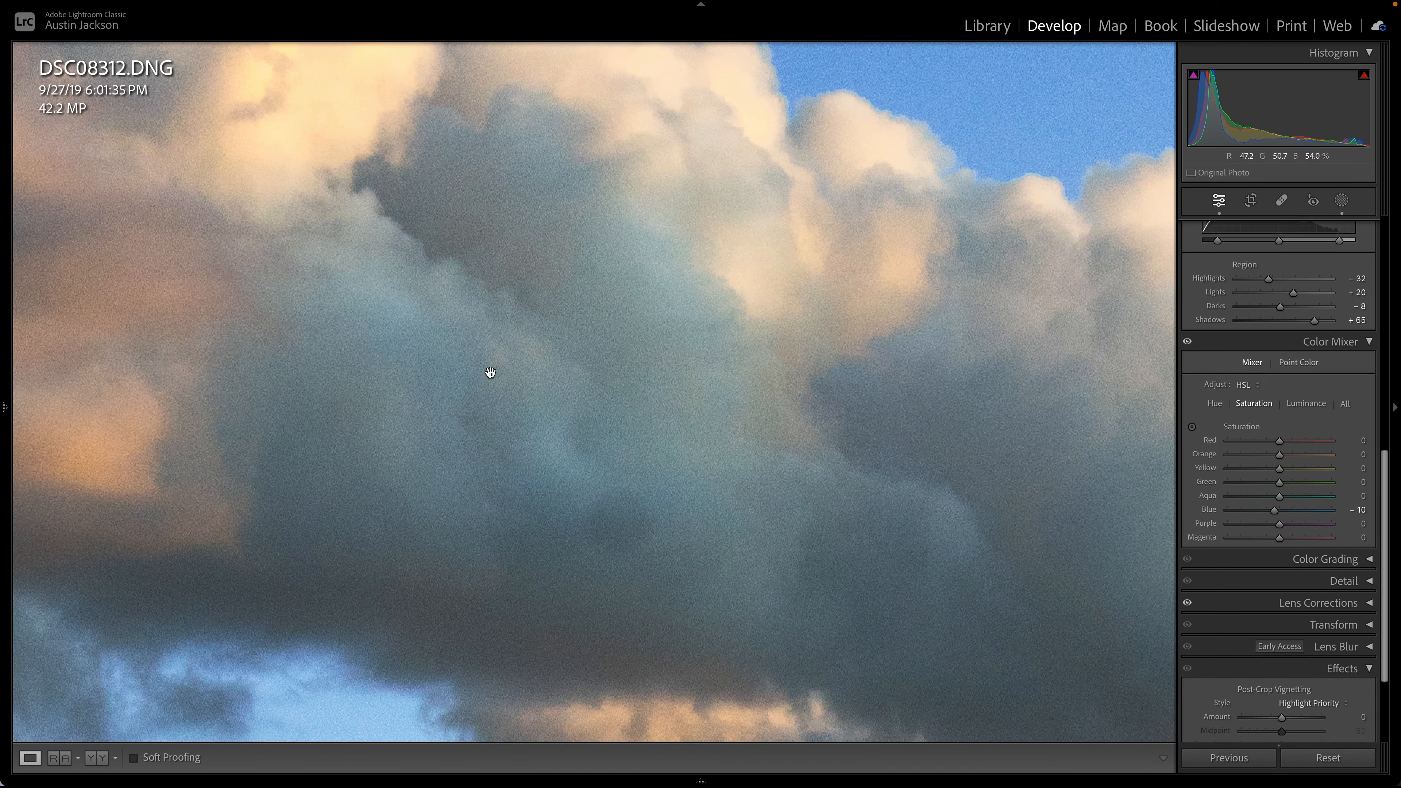
left_click(542, 494)
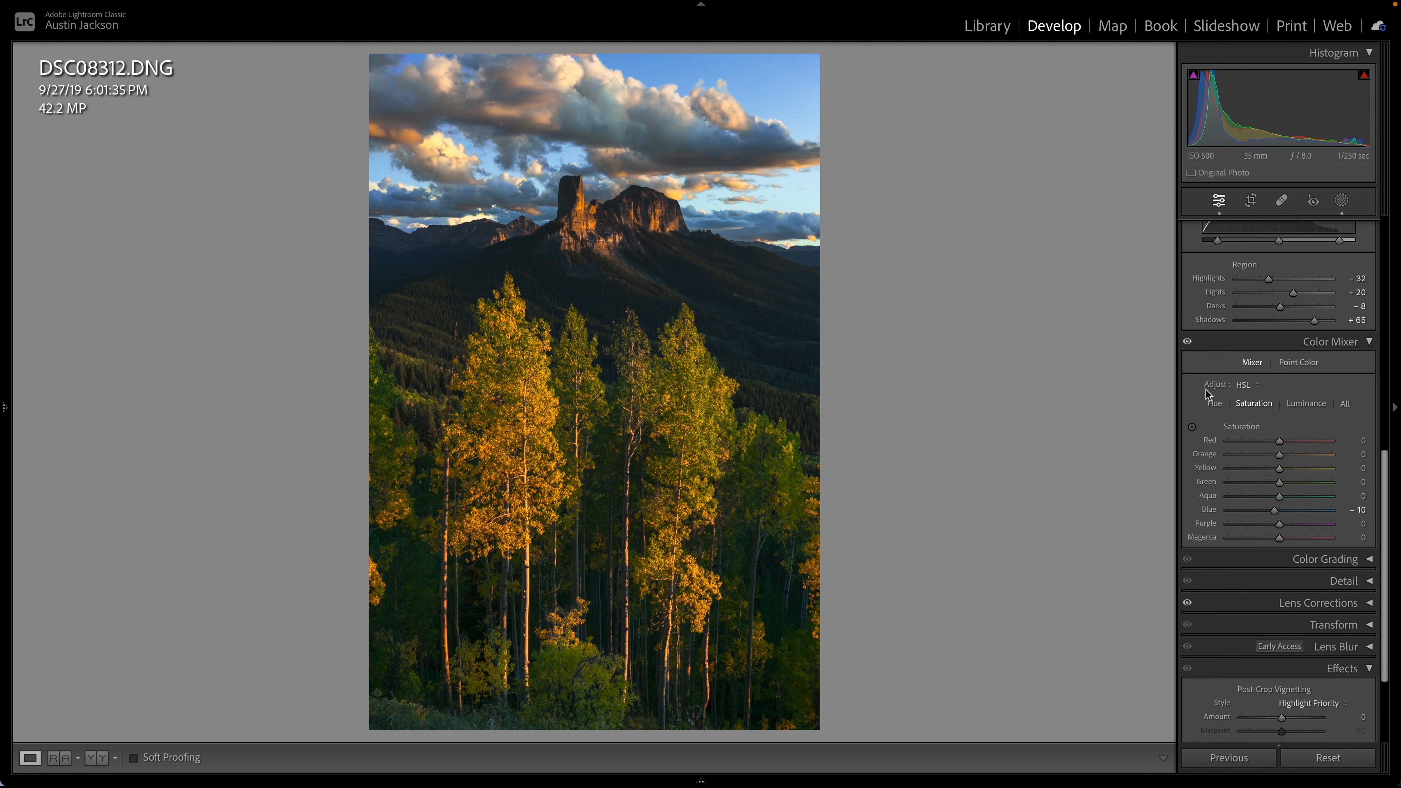
- Show the global Point Color settings and compare the photo with and without the Color Mixer adjustments
left_click(1292, 365)
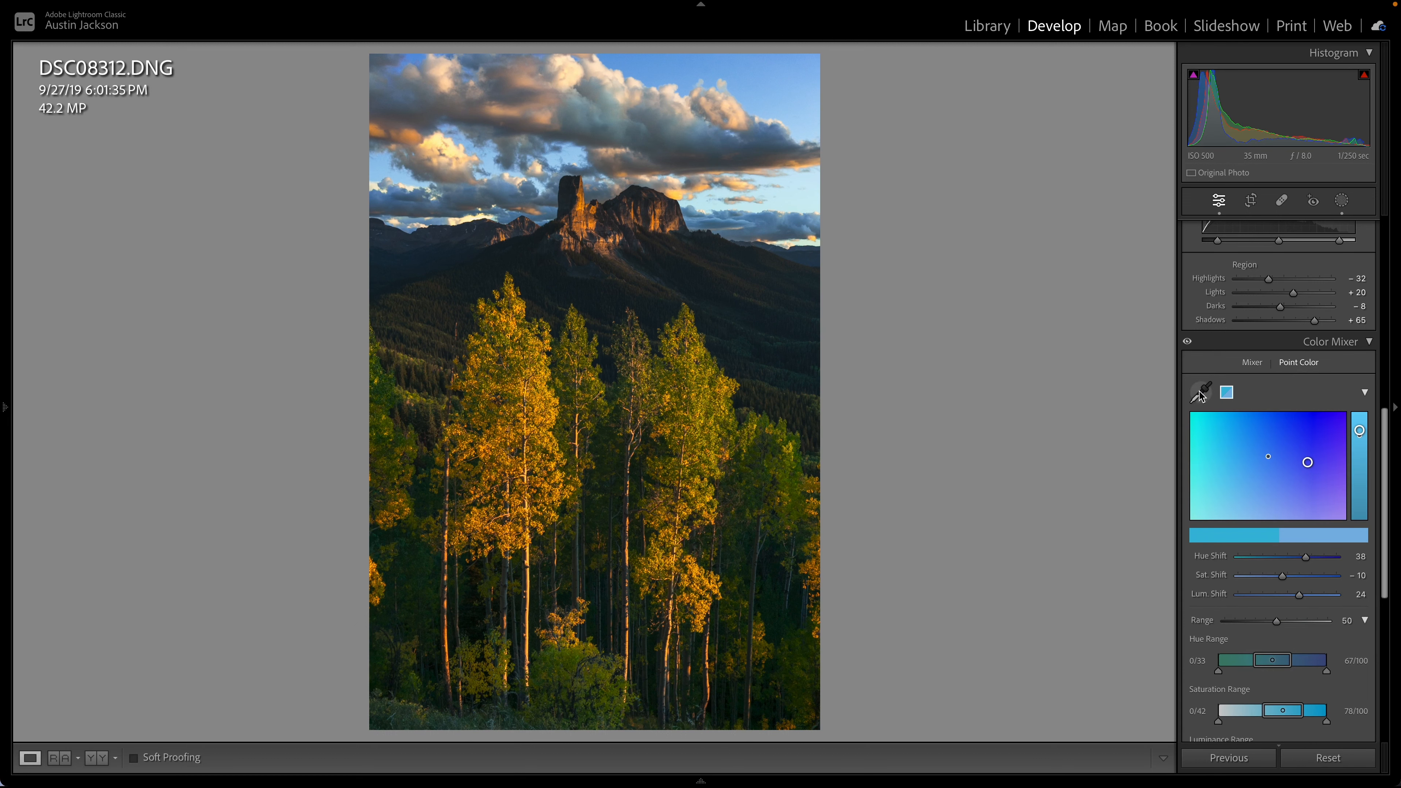
left_click(1188, 343)
left_click(1188, 342)
left_click(1188, 343)
left_click(1189, 342)
- Sample the grey-blue cloud as a second global point color, with Sat. Shift −38 and Range 17
left_click(1201, 392)
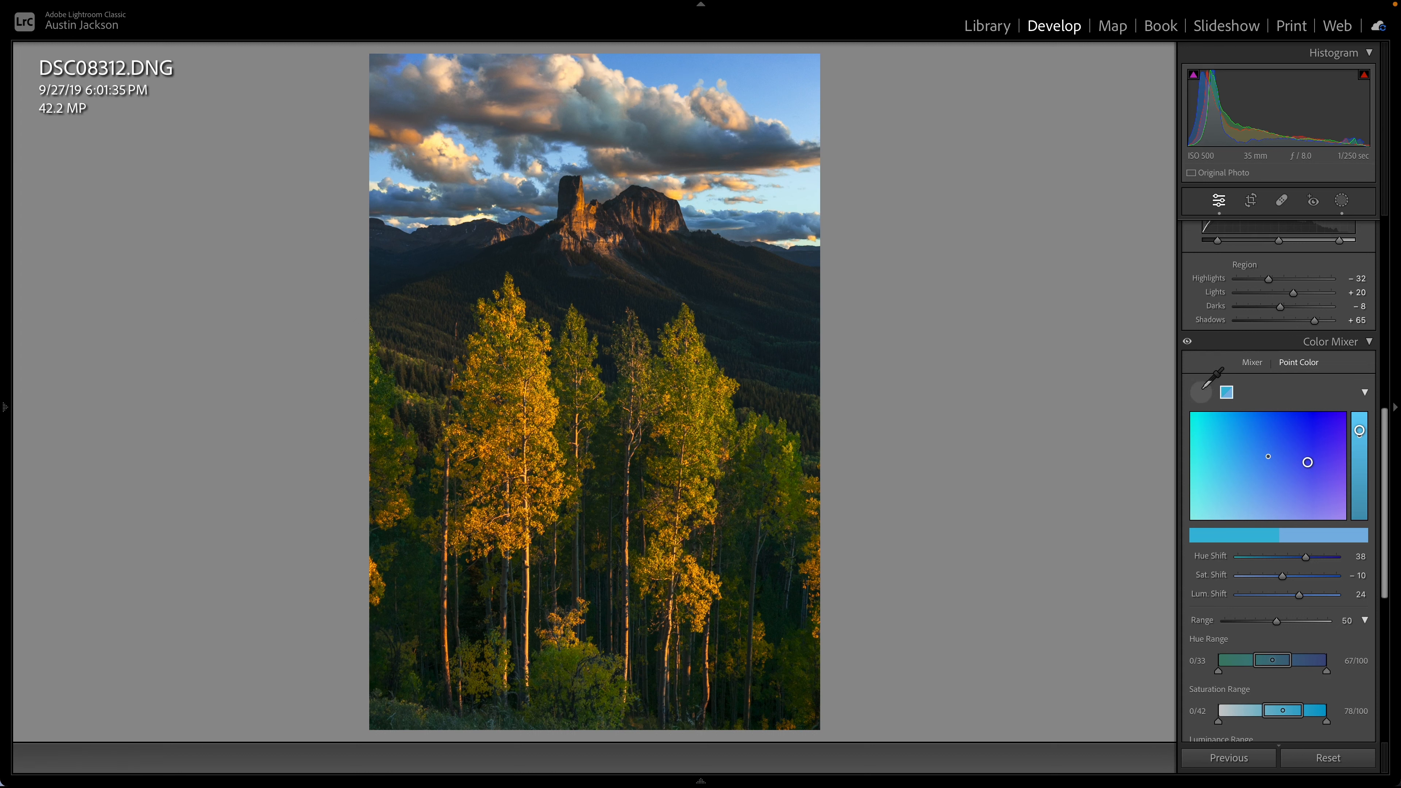
left_click(582, 110)
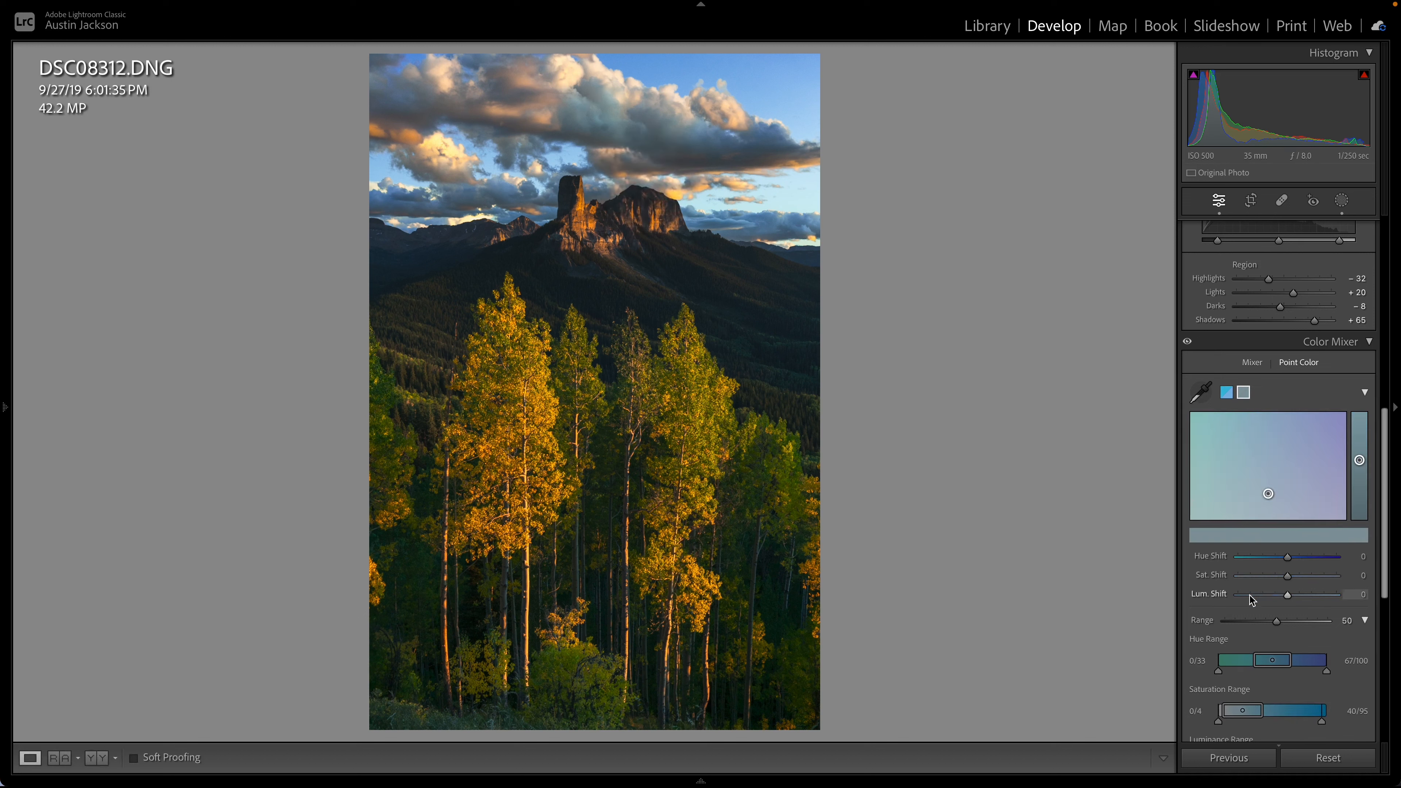
mouse_move(1242, 576)
left_mouse_down()
mouse_move(1229, 579)
mouse_move(1351, 575)
mouse_move(1217, 569)
mouse_move(1266, 567)
mouse_move(1265, 593)
mouse_move(1341, 621)
mouse_move(1214, 629)
mouse_move(1346, 617)
mouse_move(1188, 623)
mouse_move(1242, 622)
left_mouse_up()
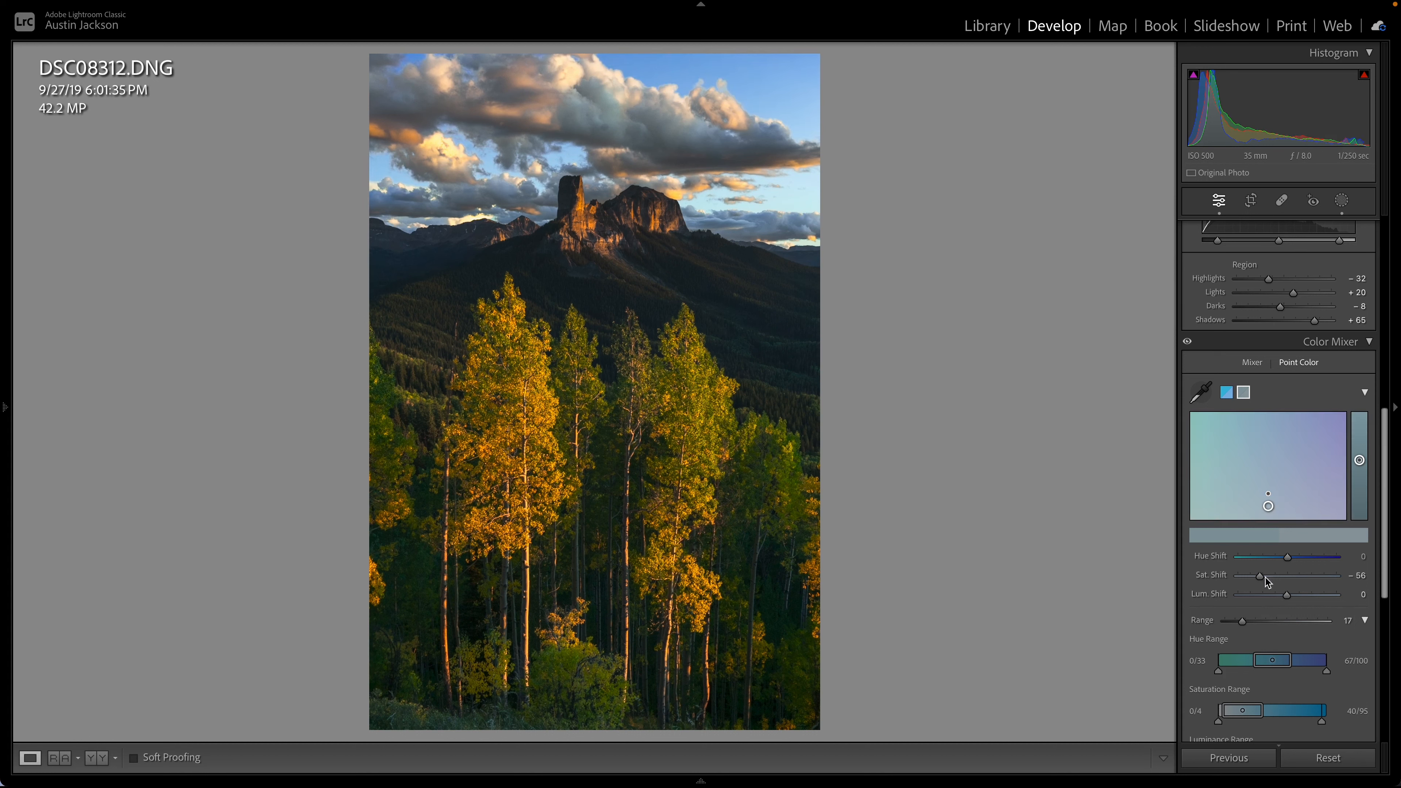
left_click_drag(1260, 576, 1268, 580)
- Compare the clouds and sky with and without the Color Mixer adjustments
left_click(1188, 343)
left_click(1187, 342)
left_click(1188, 342)
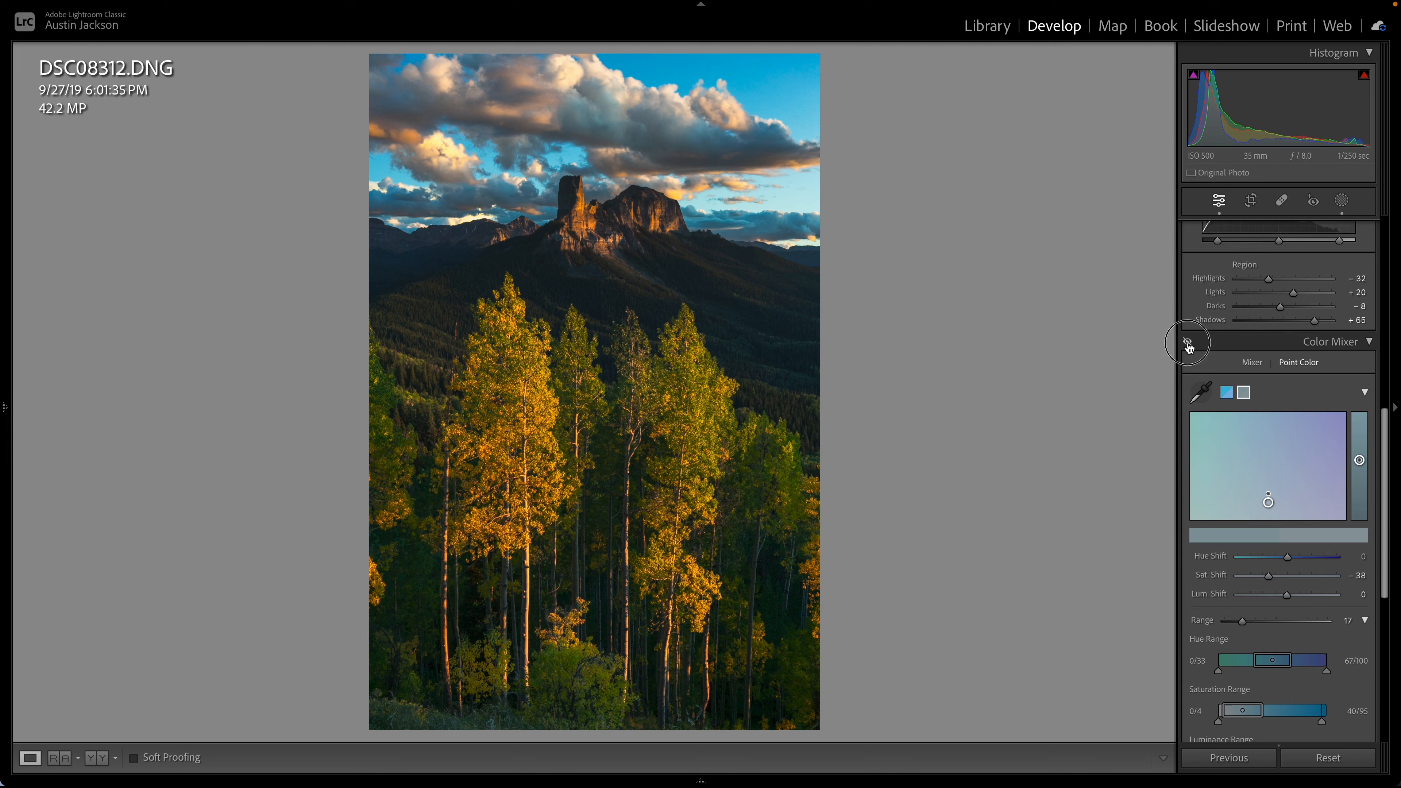
left_click(1188, 342)
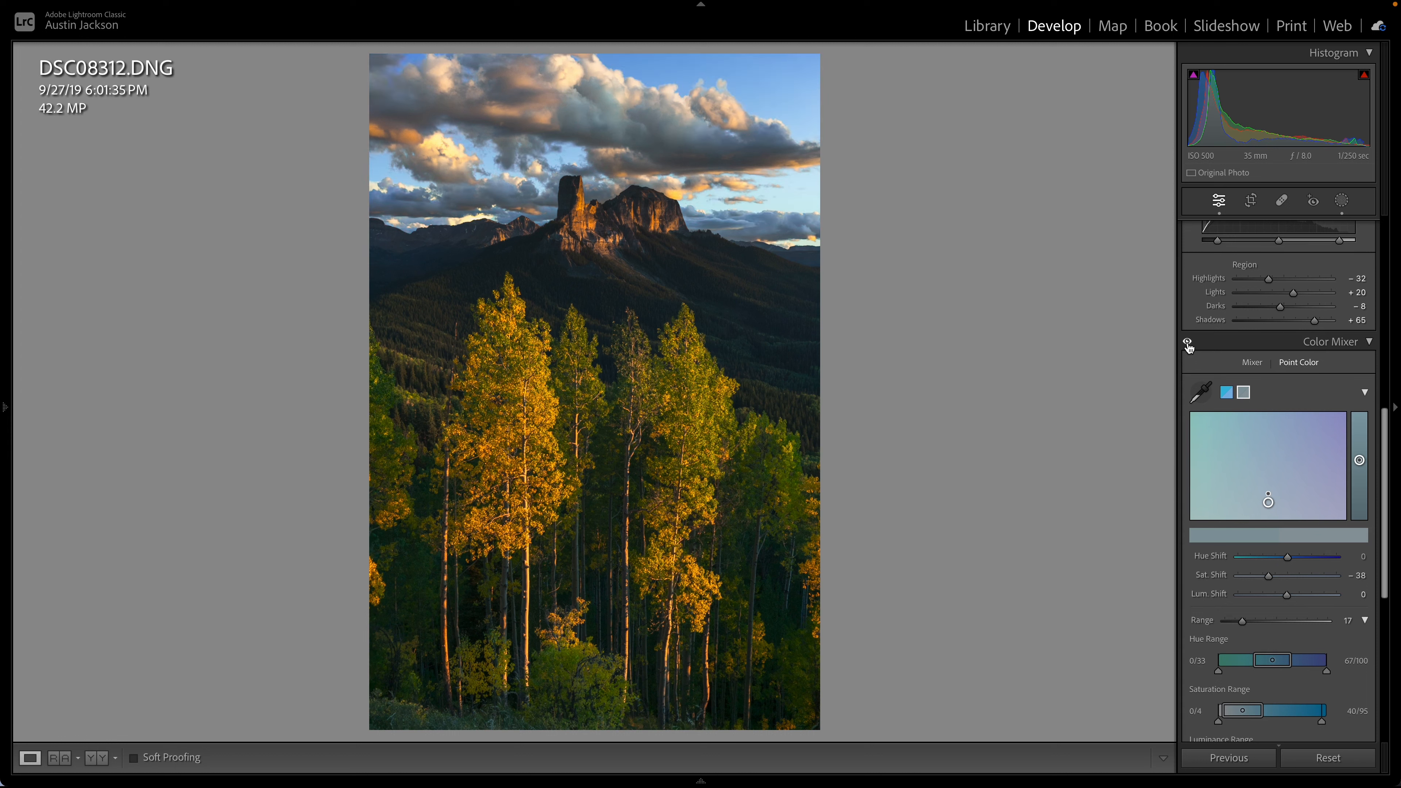
- Set the blue sky point color's Sat. Shift to −4
left_click(1228, 392)
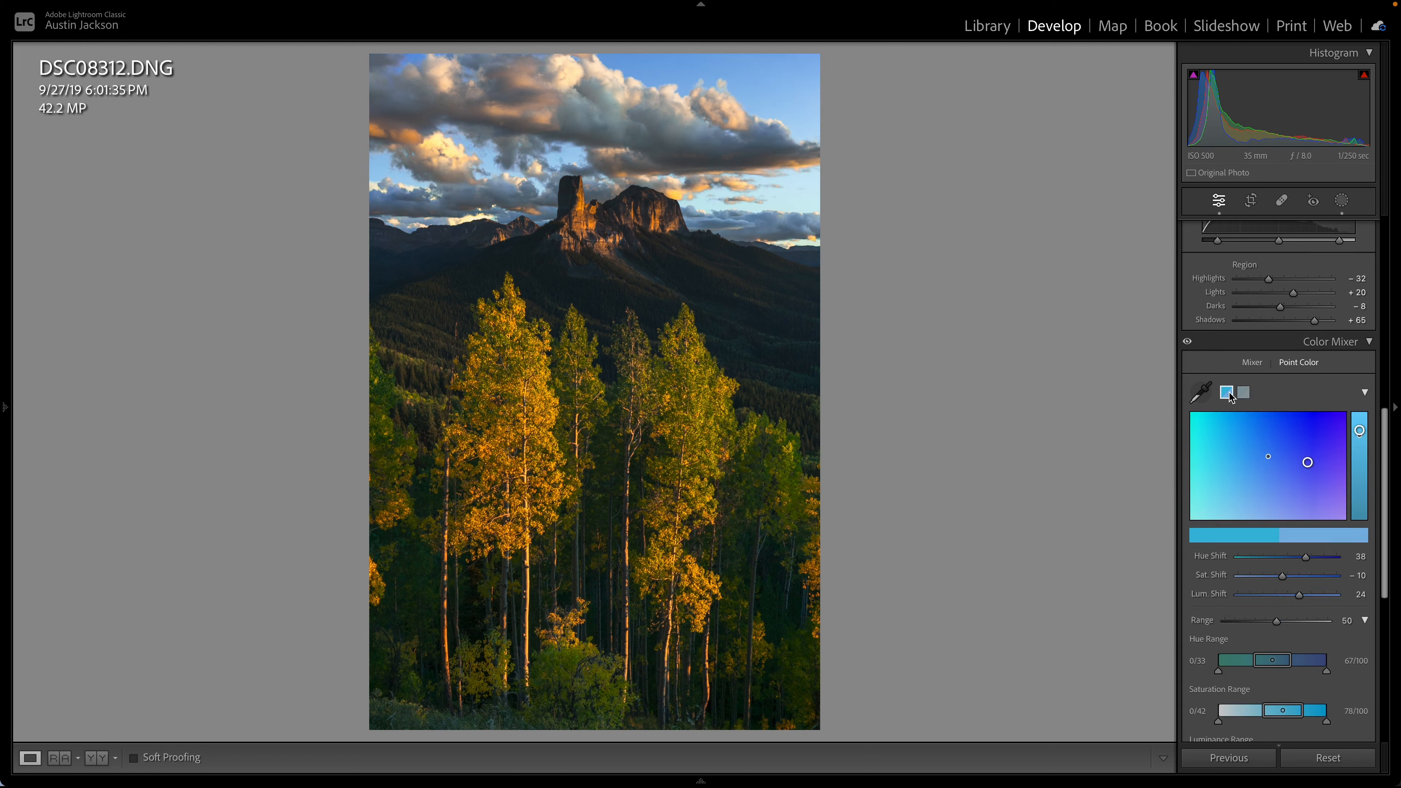
left_click(1301, 576)
left_click_drag(1300, 576, 1286, 582)
- Set up the Remove tool in content-aware remove mode with a brush size of 40
left_click(1282, 201)
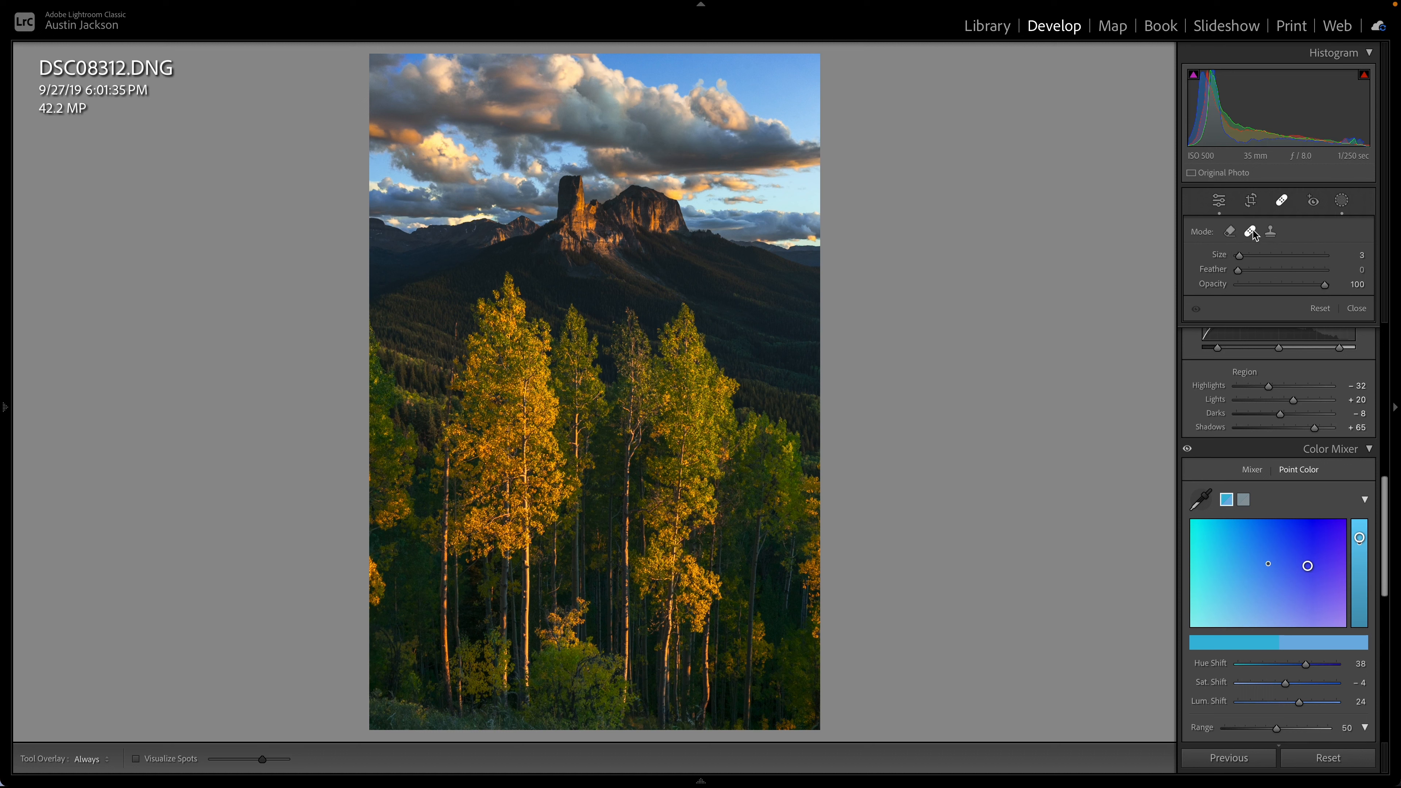
left_click(1230, 231)
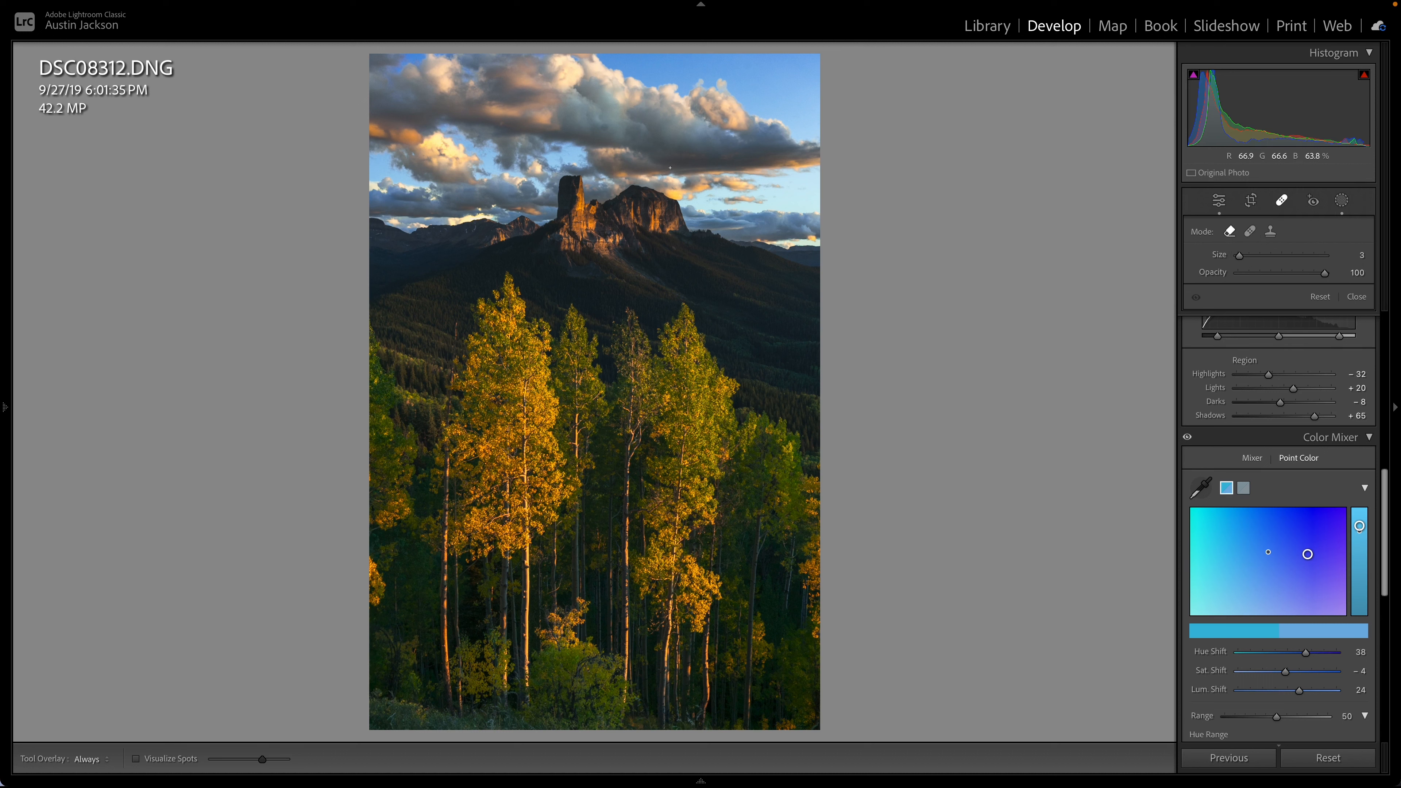
left_click_drag(1239, 257, 1254, 257)
left_click(1272, 256)
- Examine the clouds close up for sensor spots using Visualize Spots with a lowered threshold
key("z")
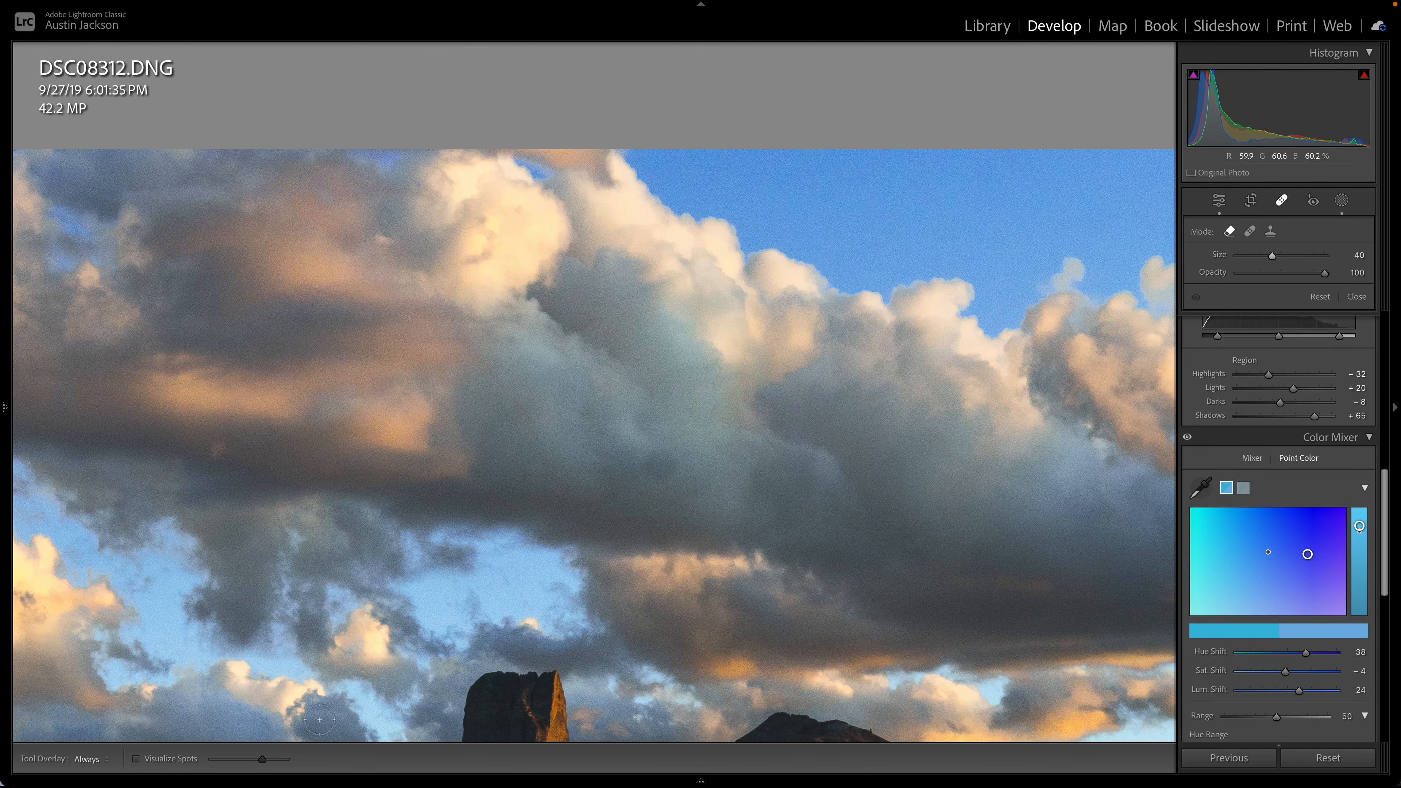
left_click(178, 759)
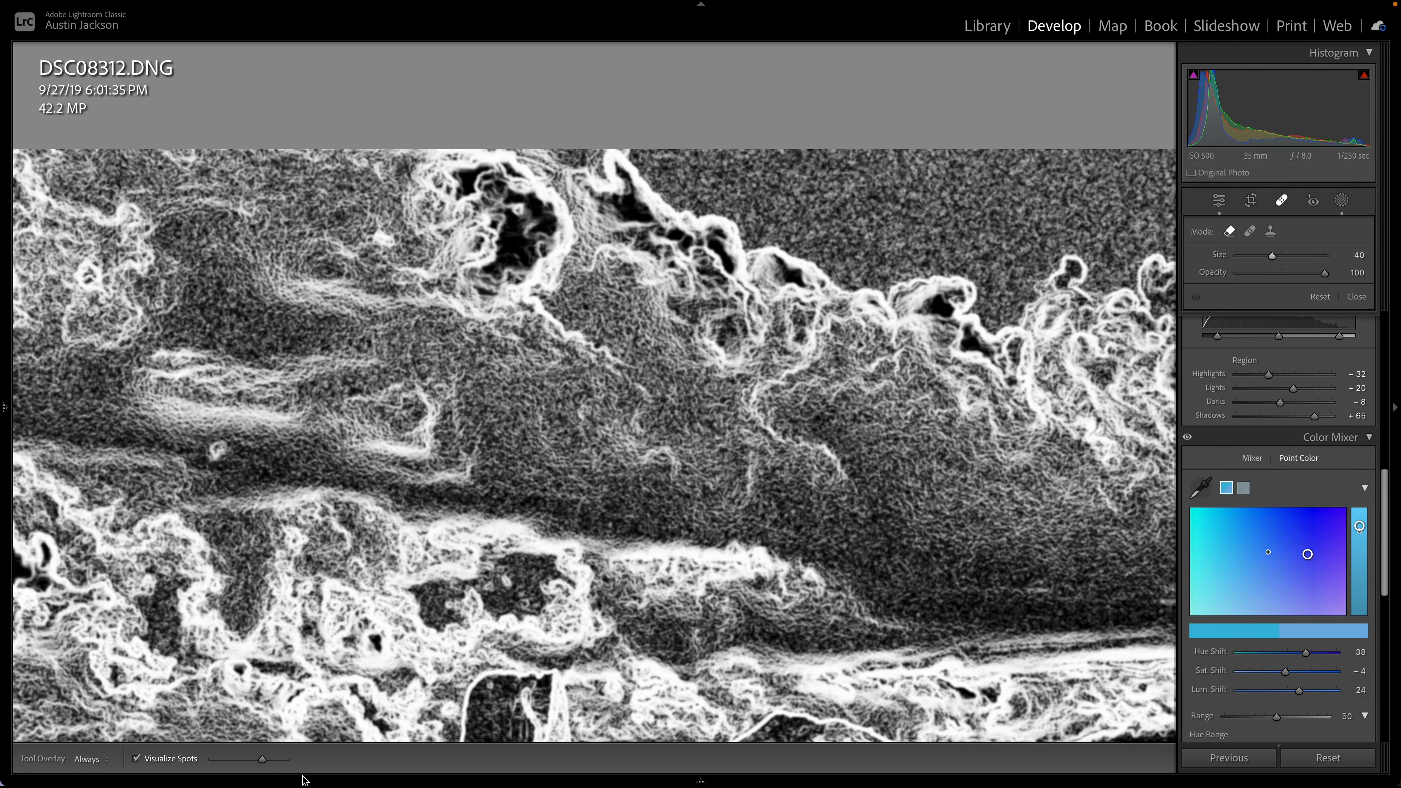
mouse_move(265, 757)
left_mouse_down()
mouse_move(281, 760)
mouse_move(213, 760)
mouse_move(239, 764)
left_mouse_up()
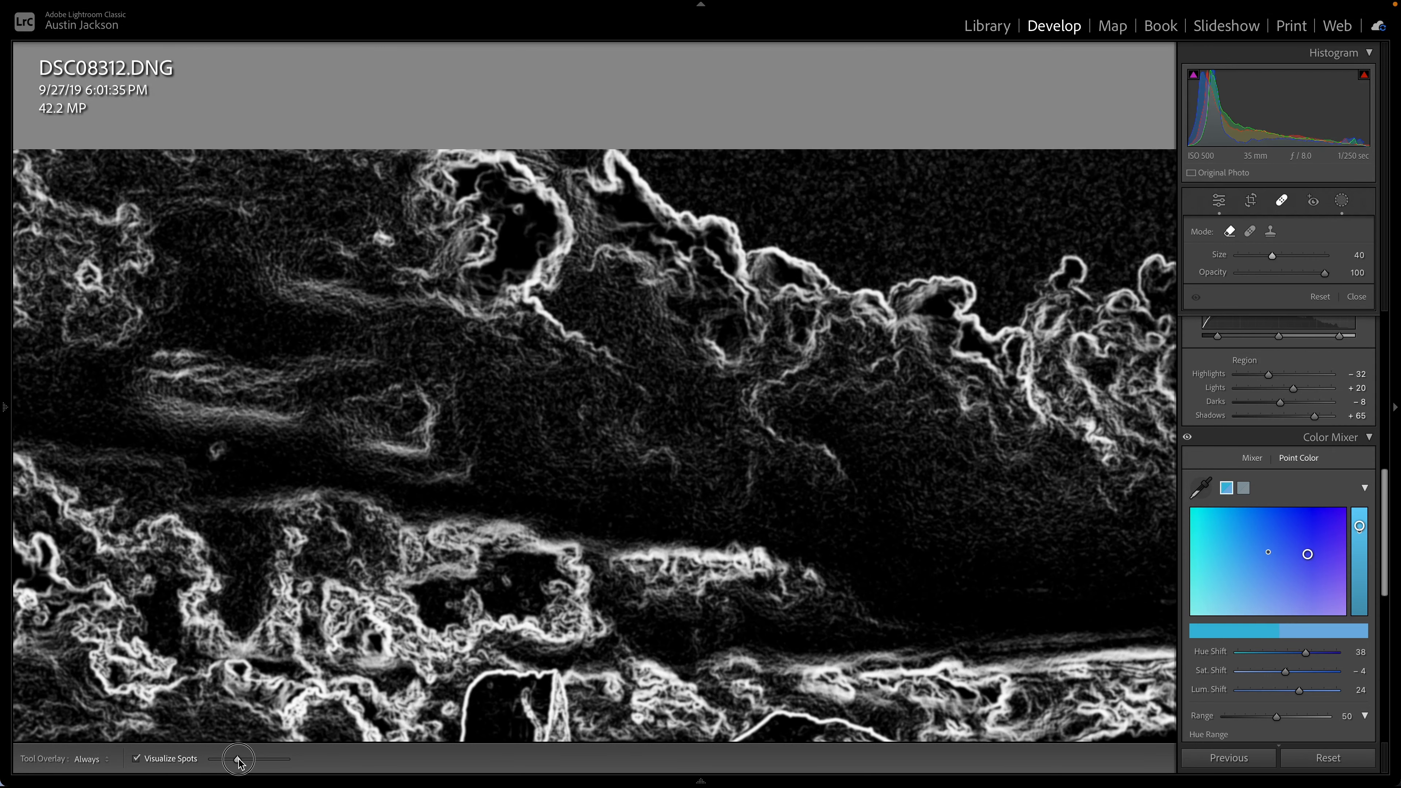
left_click(145, 759)
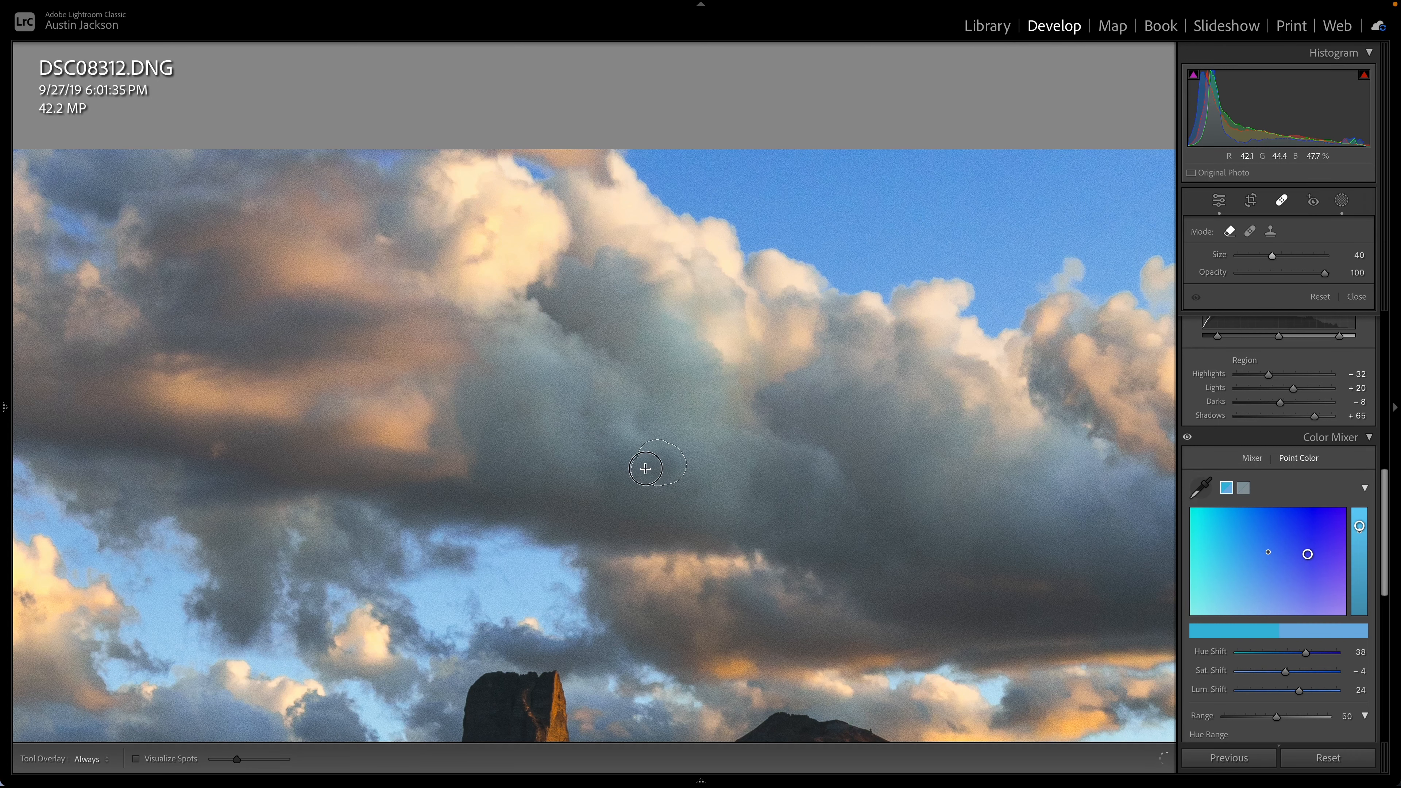
- Remove the spots across the clouds and blue sky with a brush size of about 47
scroll(541, 510, "up", 2)
left_click_drag(541, 511, 976, 375)
left_click_drag(832, 363, 946, 417)
left_click_drag(725, 420, 443, 427)
left_click_drag(839, 469, 96, 422)
left_click_drag(789, 541, 537, 625)
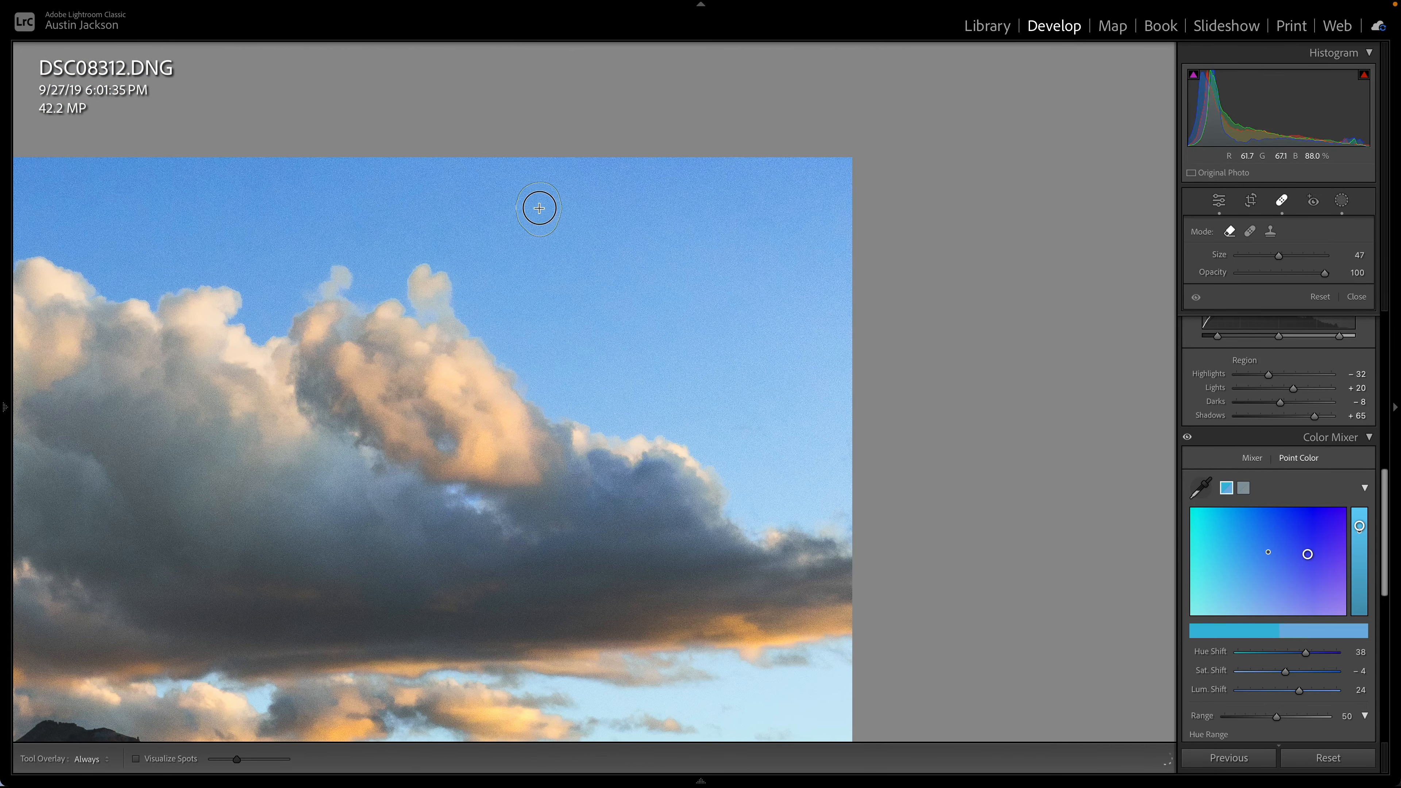
left_click_drag(591, 439, 538, 238)
left_click_drag(530, 453, 645, 198)
left_click_drag(463, 397, 536, 483)
left_click_drag(522, 200, 508, 453)
- Remove the small distraction at the photo's right edge above the orange leaves, with brush size 31
left_click_drag(319, 593, 257, 551)
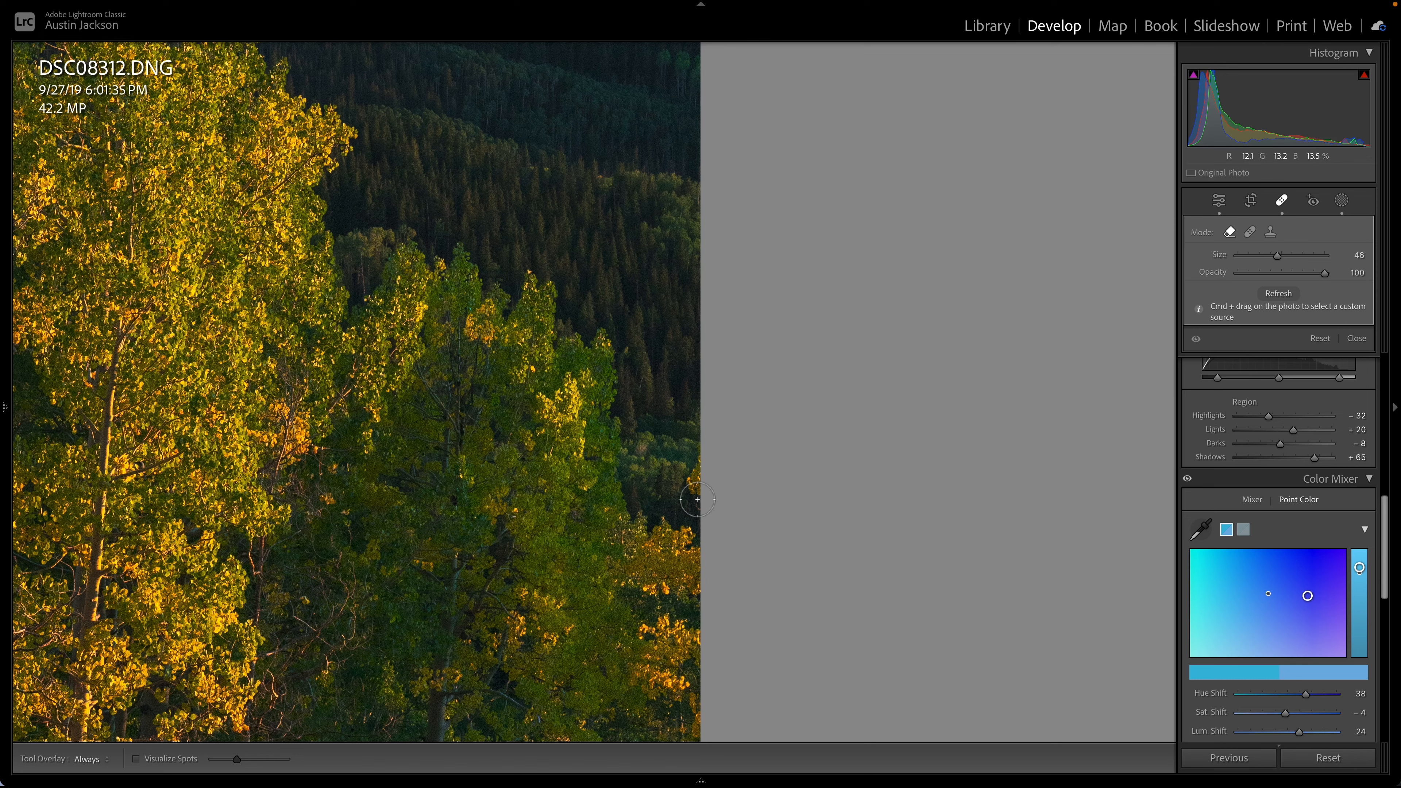
scroll(698, 499, "down", 3)
left_click_drag(697, 499, 700, 466)
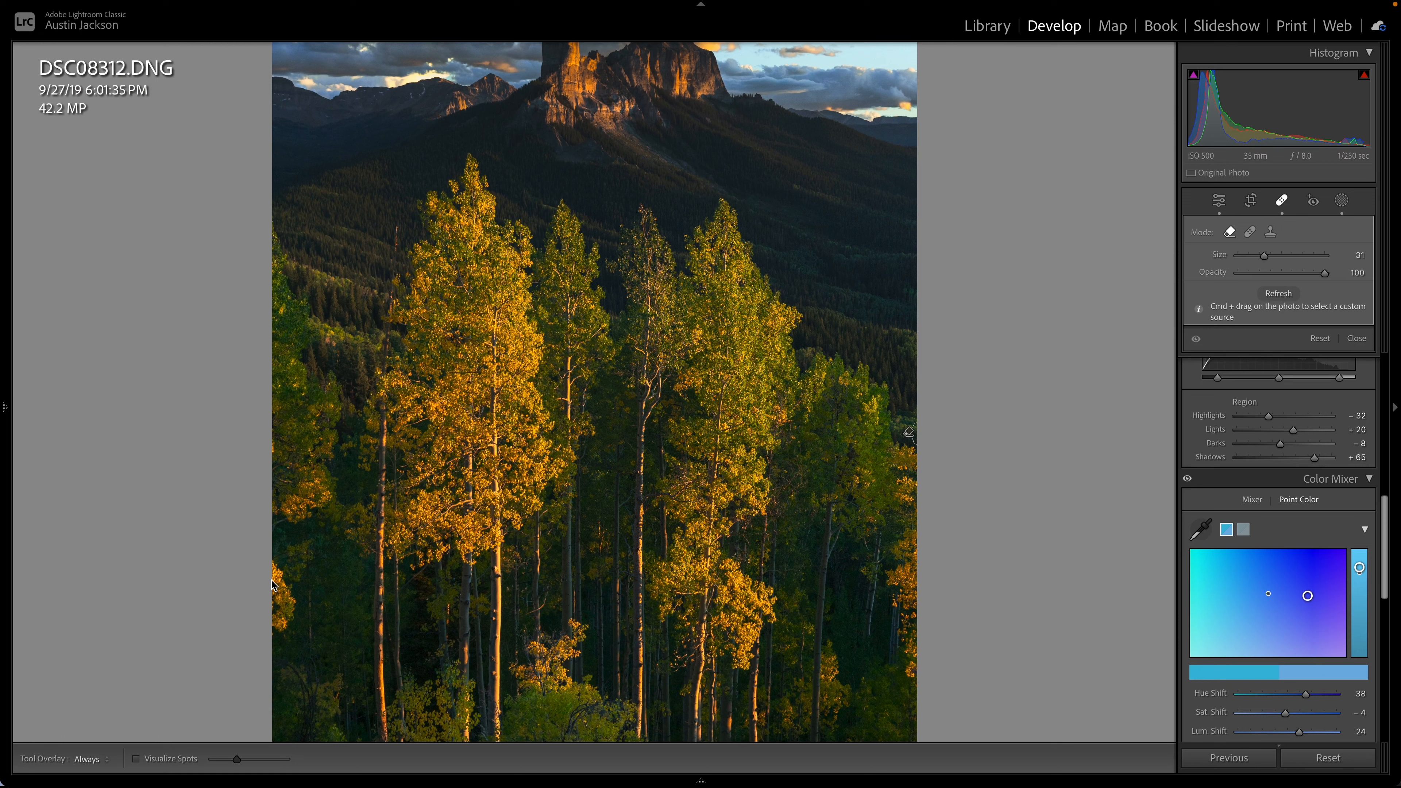
- Remove the cut-off patch of yellow leaves at the photo's lower left edge with brush size 77
scroll(302, 572, "up", 5)
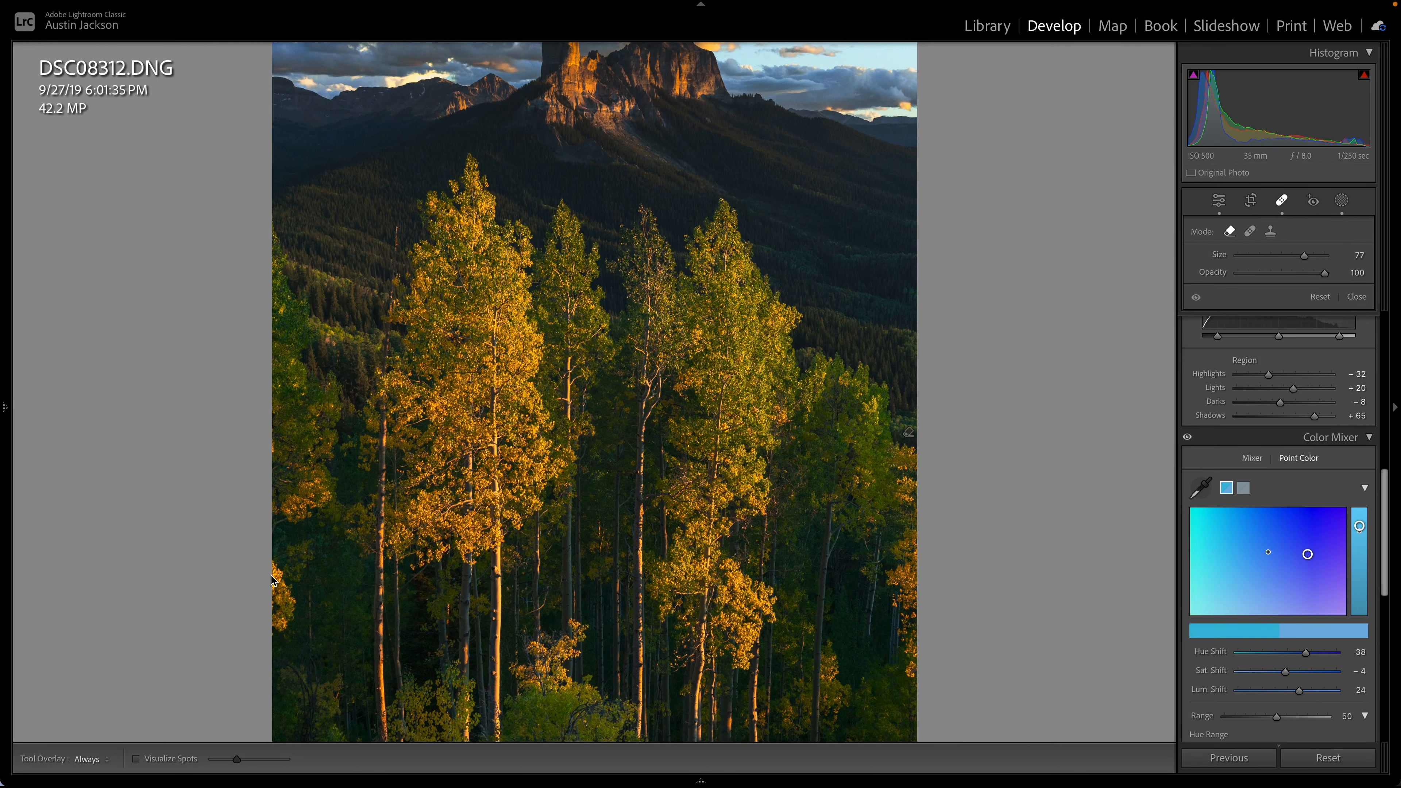
mouse_move(274, 572)
left_mouse_down()
mouse_move(292, 612)
mouse_move(270, 619)
mouse_move(273, 594)
left_mouse_up()
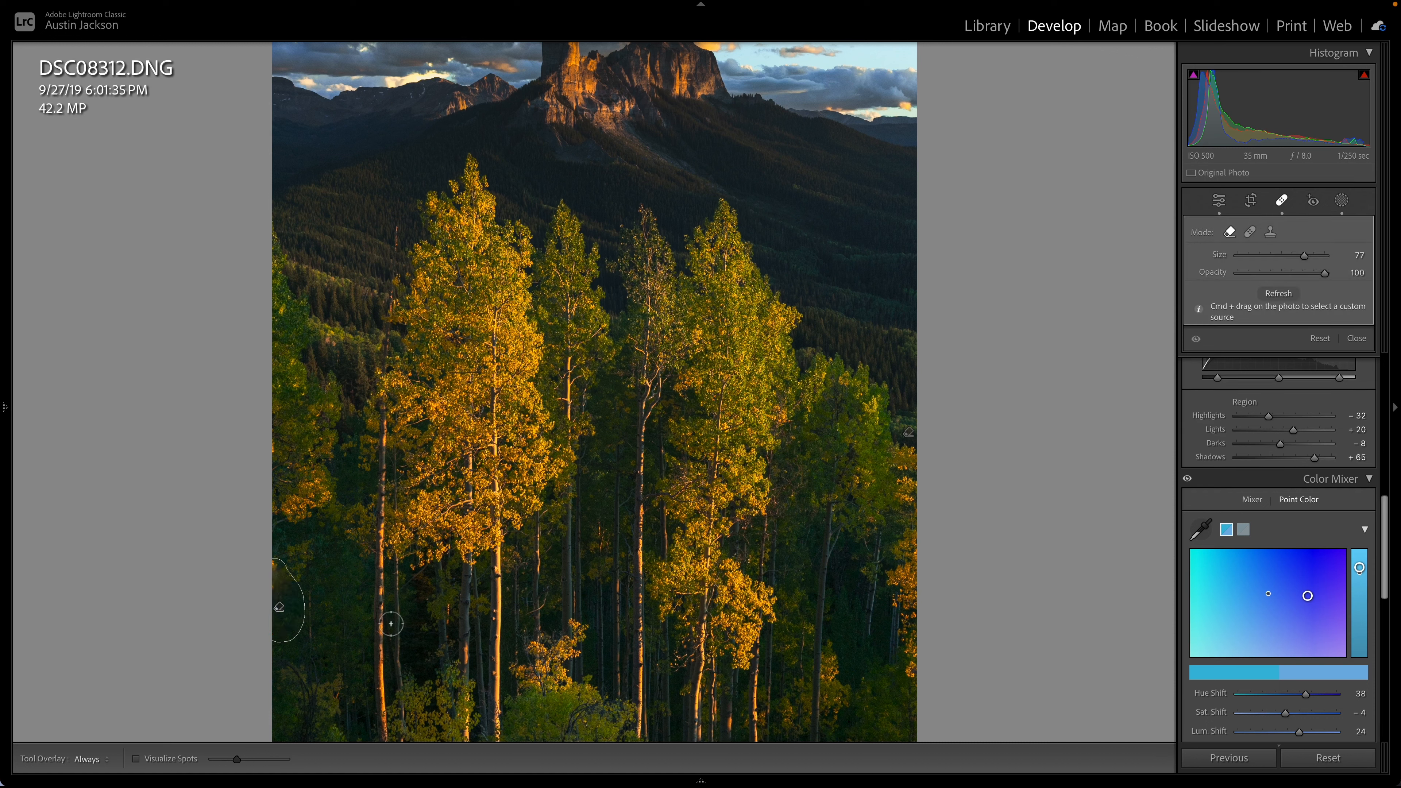
key("super+z")
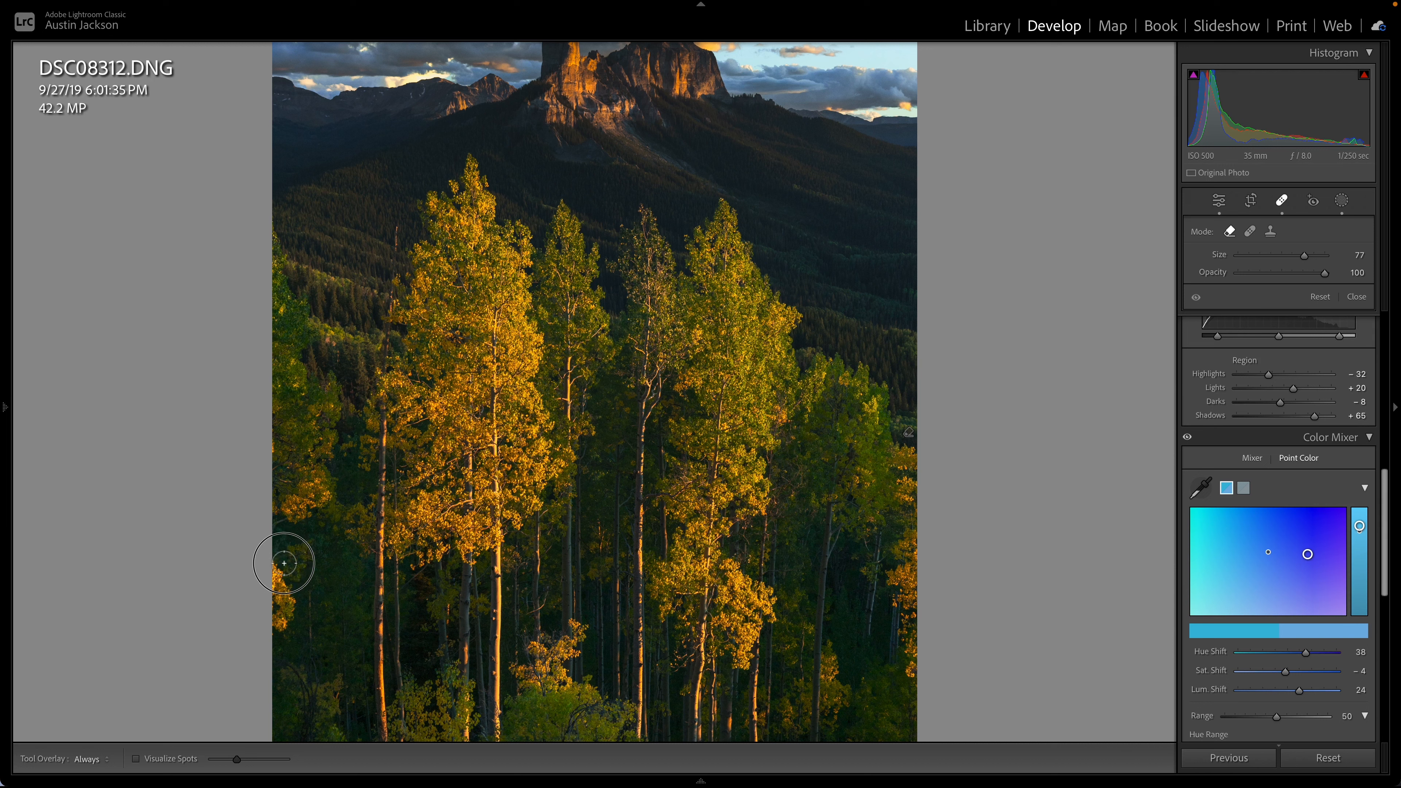
left_click_drag(283, 563, 293, 621)
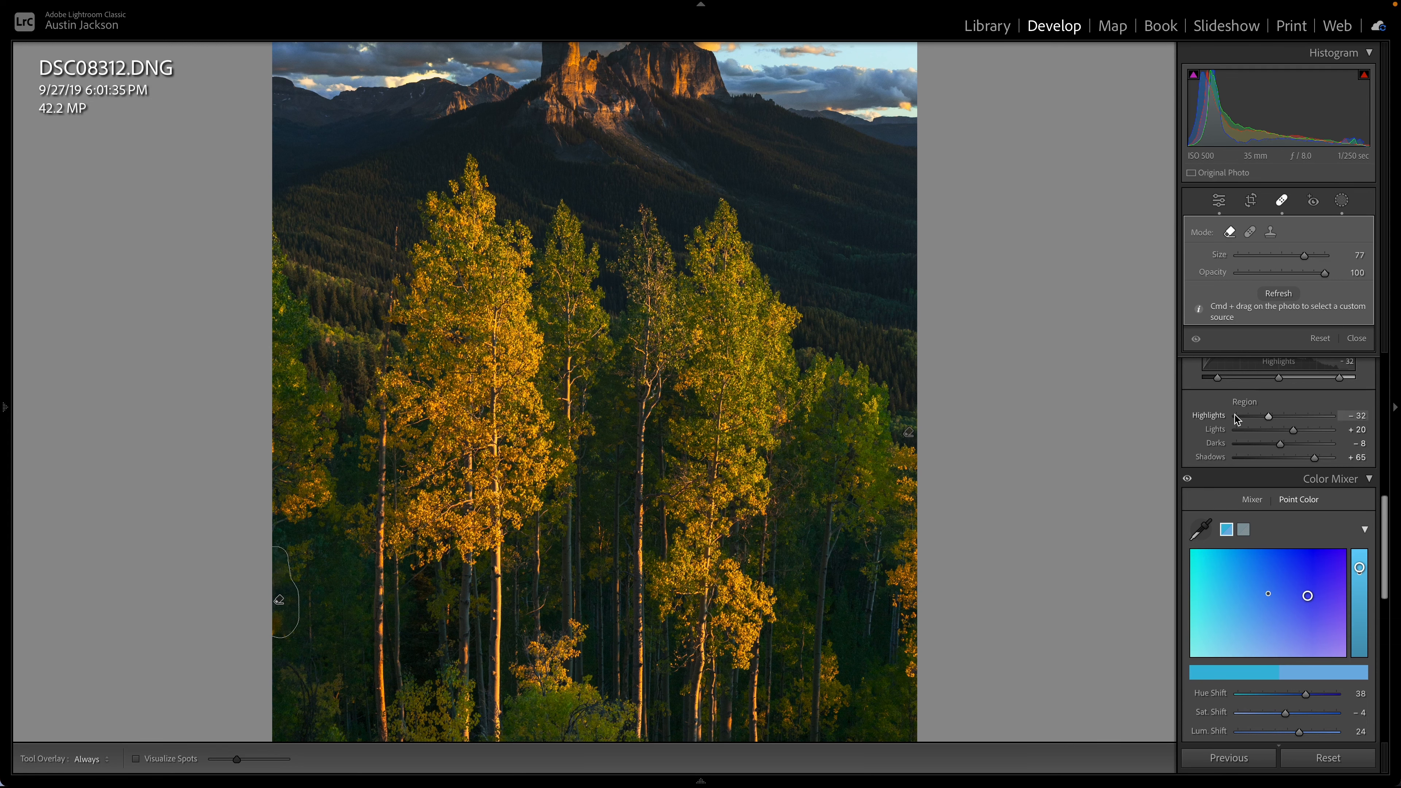
left_click(1284, 203)
left_click(664, 365)
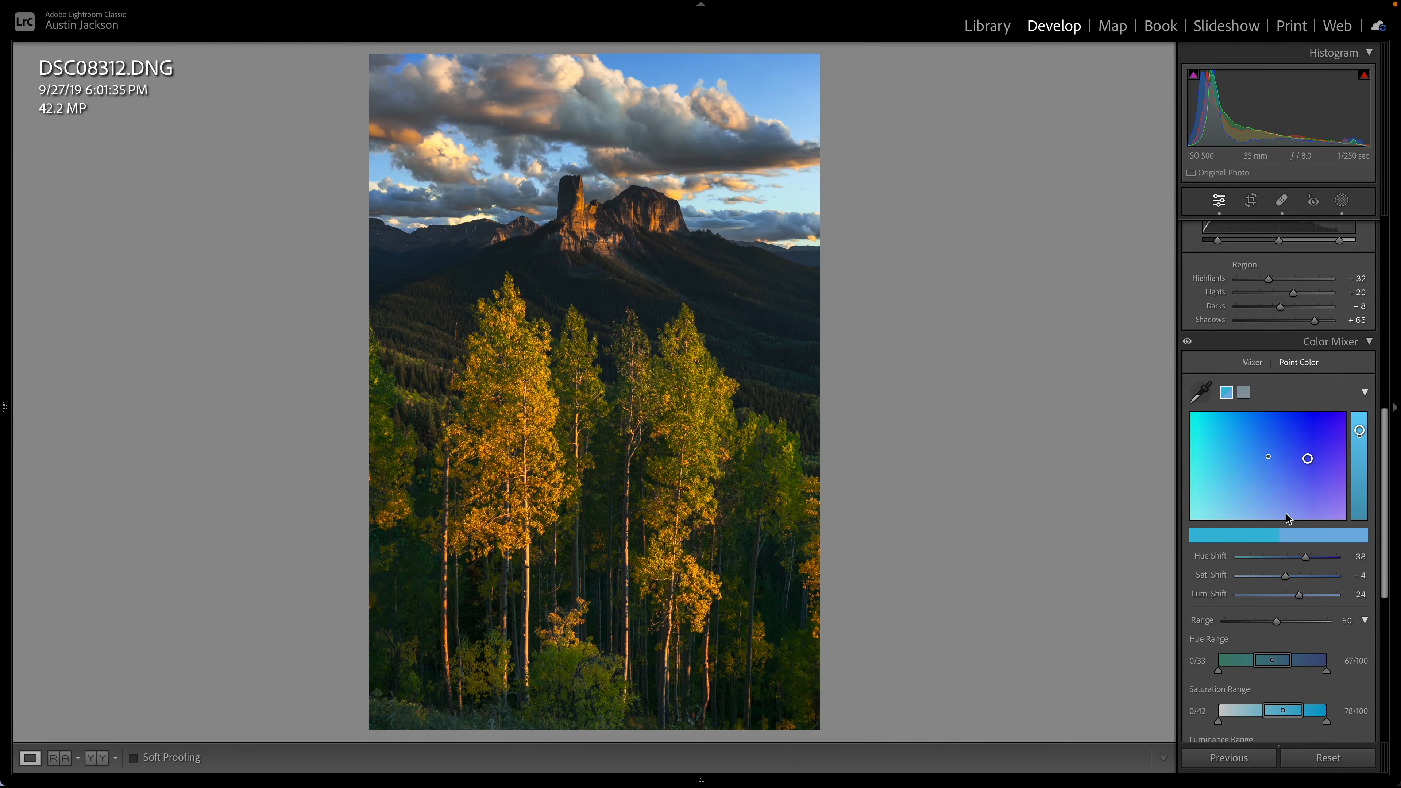
- Cool Mask 1's linear gradient with a lower Temp and set the global white balance Temp to 4,650
scroll(1282, 529, "up", 10)
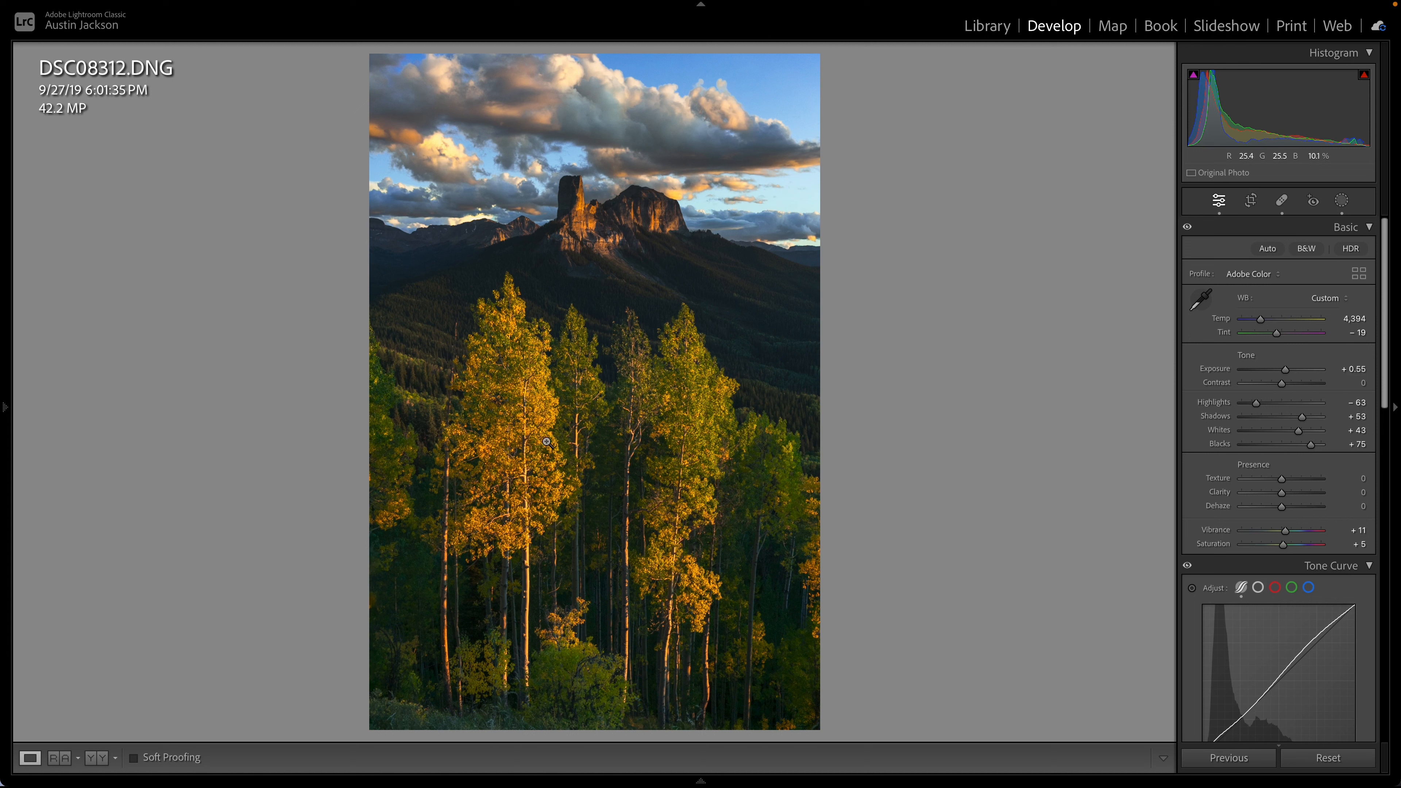
left_click(1343, 201)
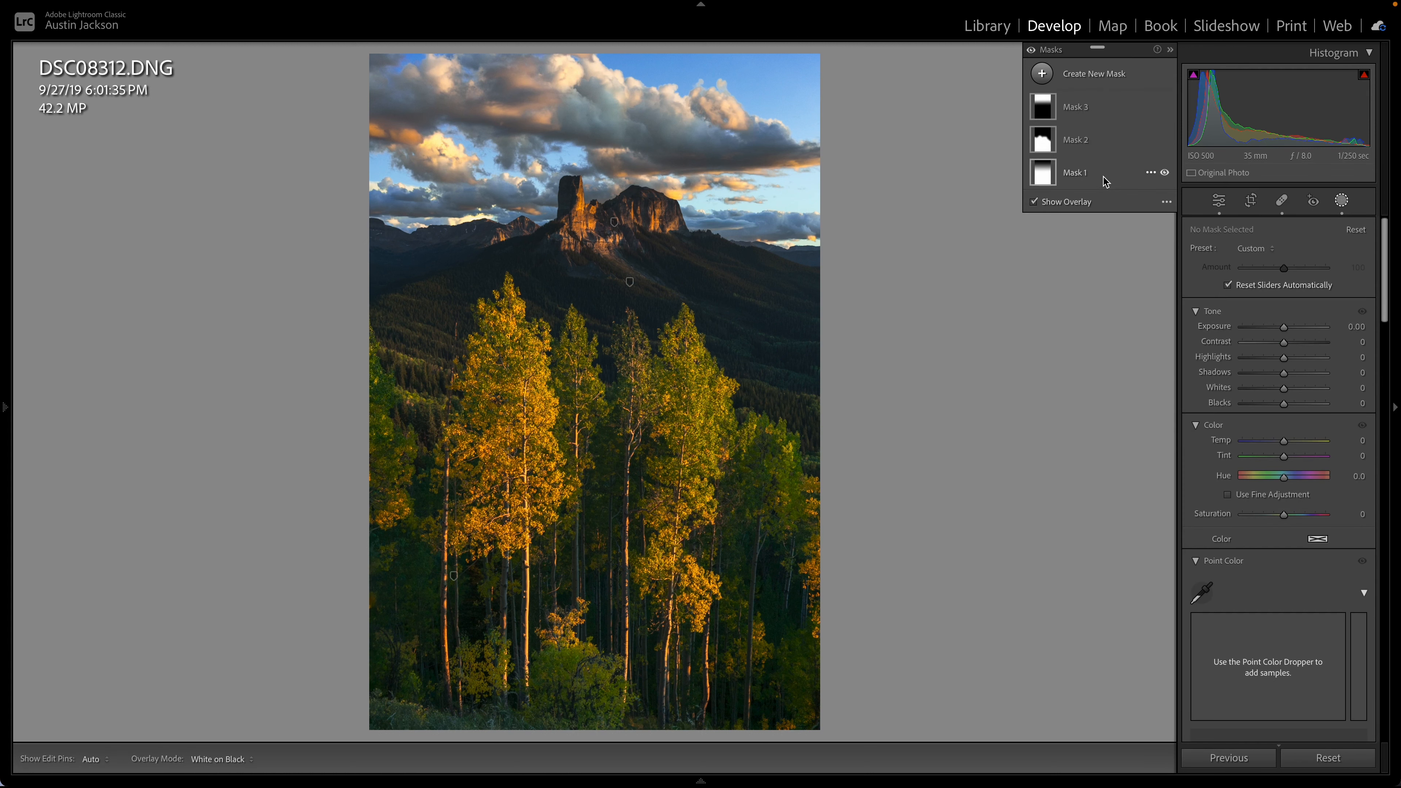
left_click(1089, 175)
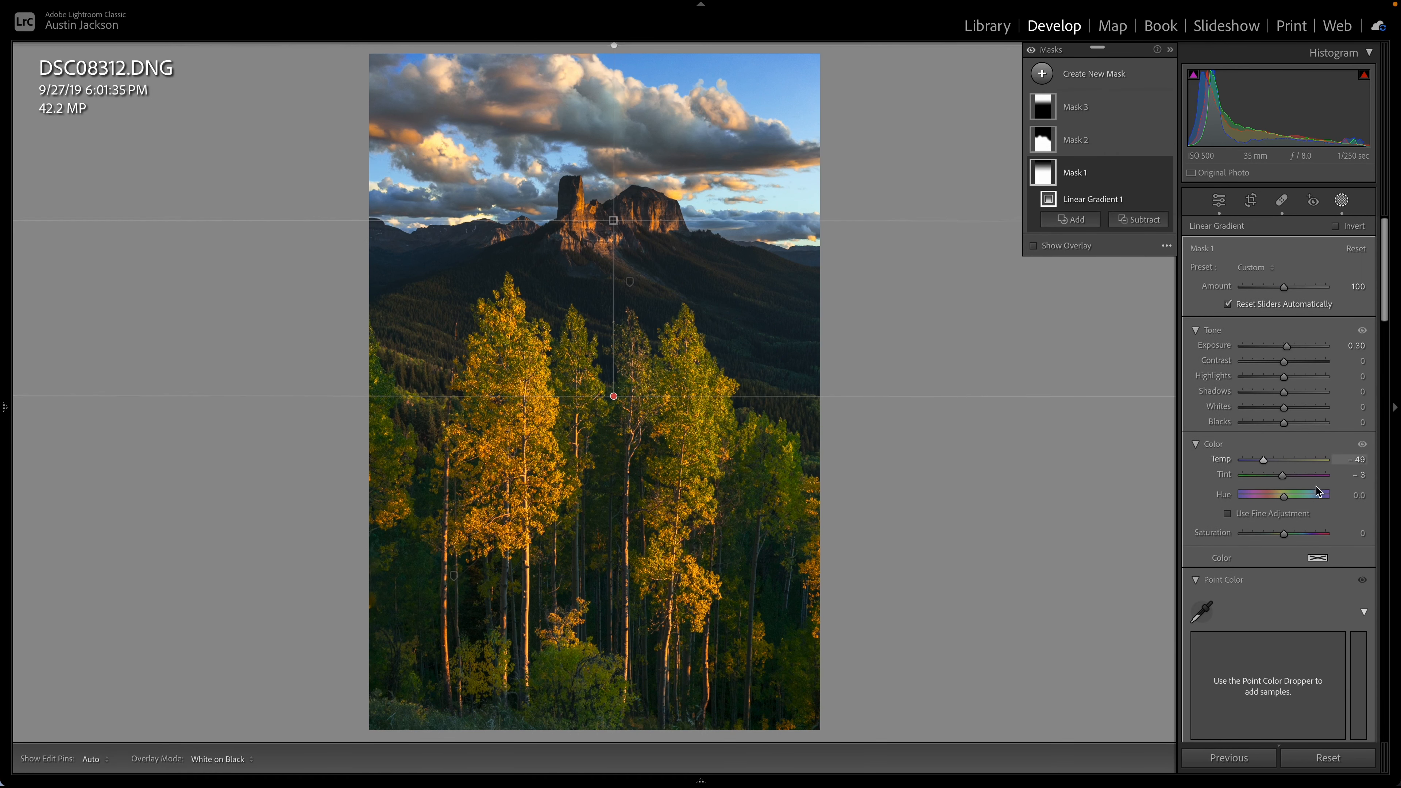
left_click_drag(1265, 465, 1255, 465)
left_click(1342, 201)
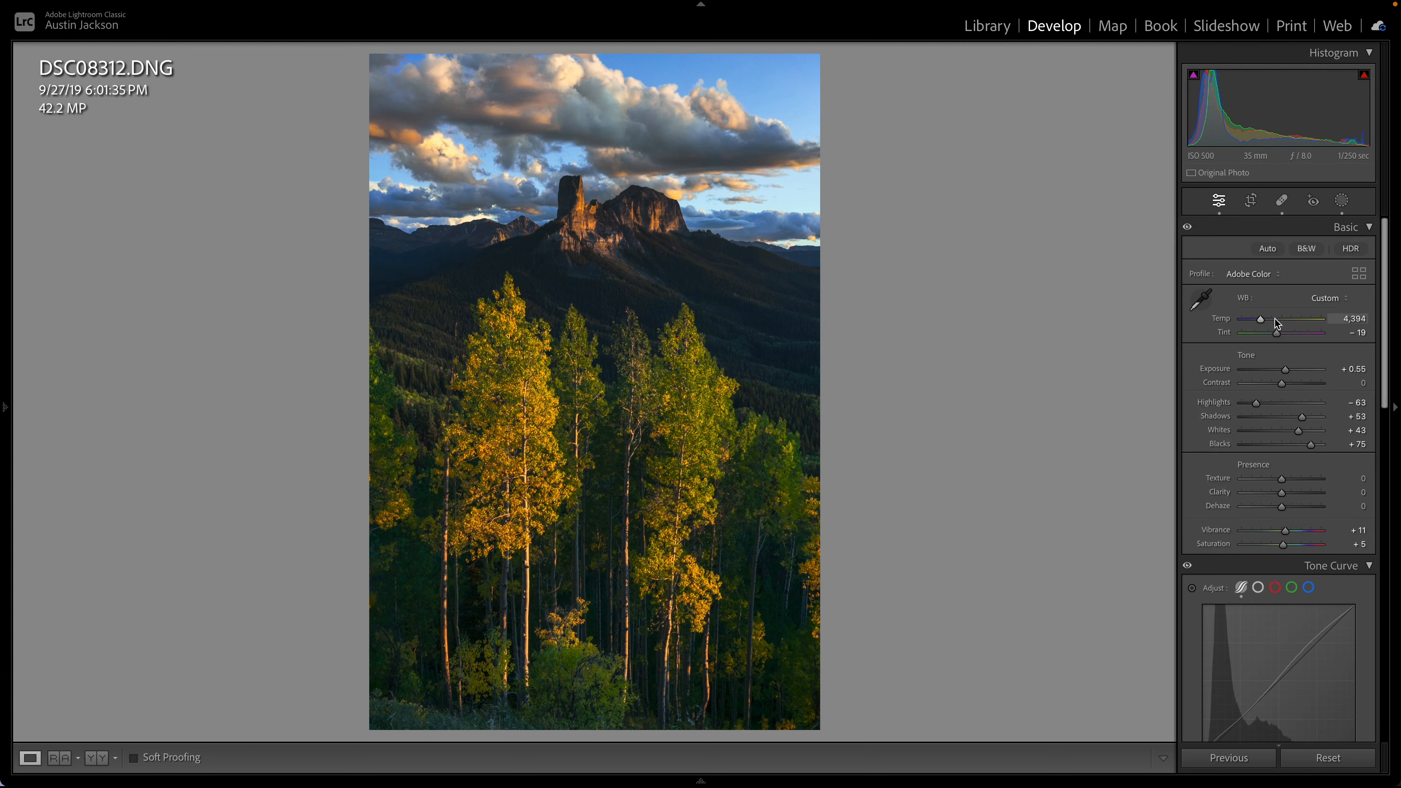
left_click_drag(1263, 322, 1264, 321)
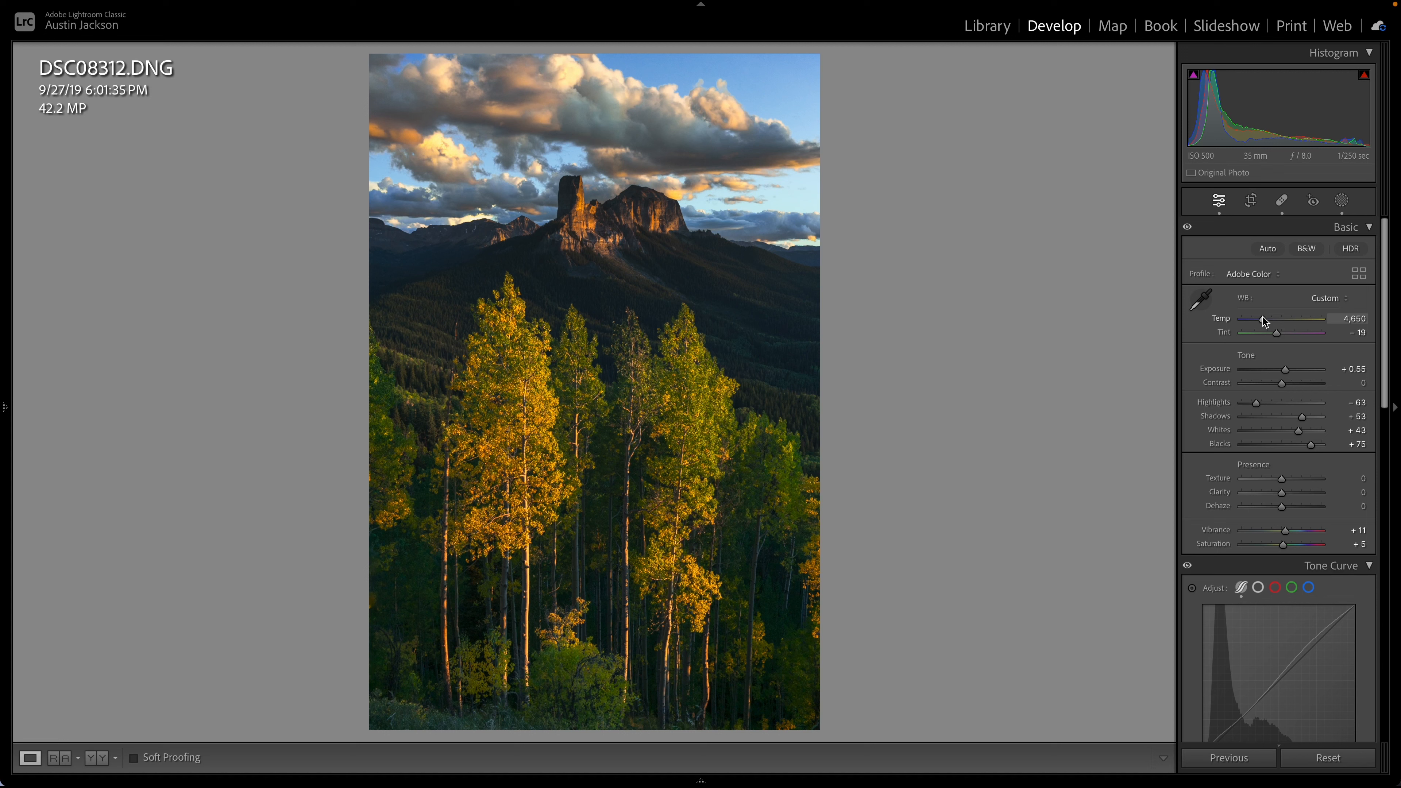
- Compare the edited photo with its unedited Before version
key("backslash")
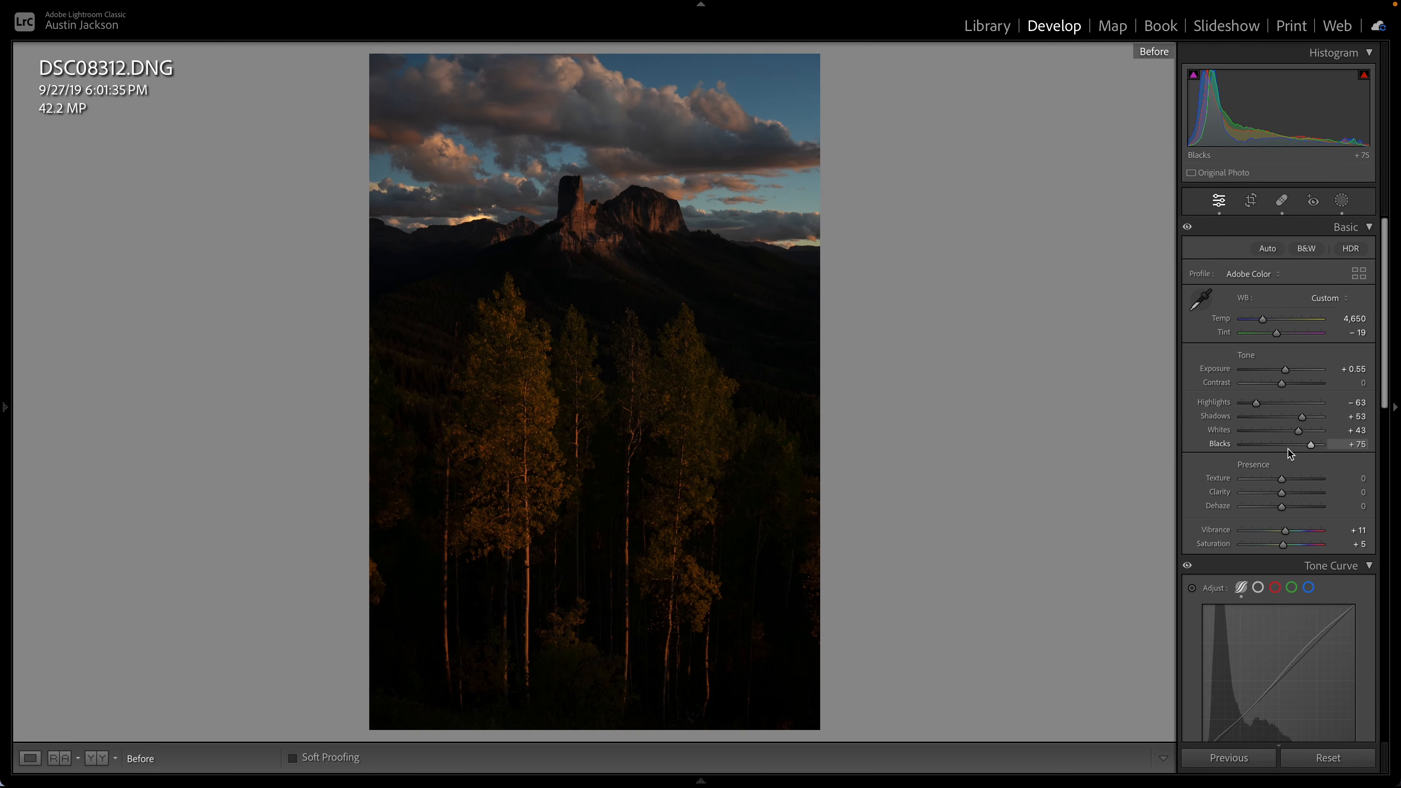
key("backslash")
key("backslash")
key("backslash")
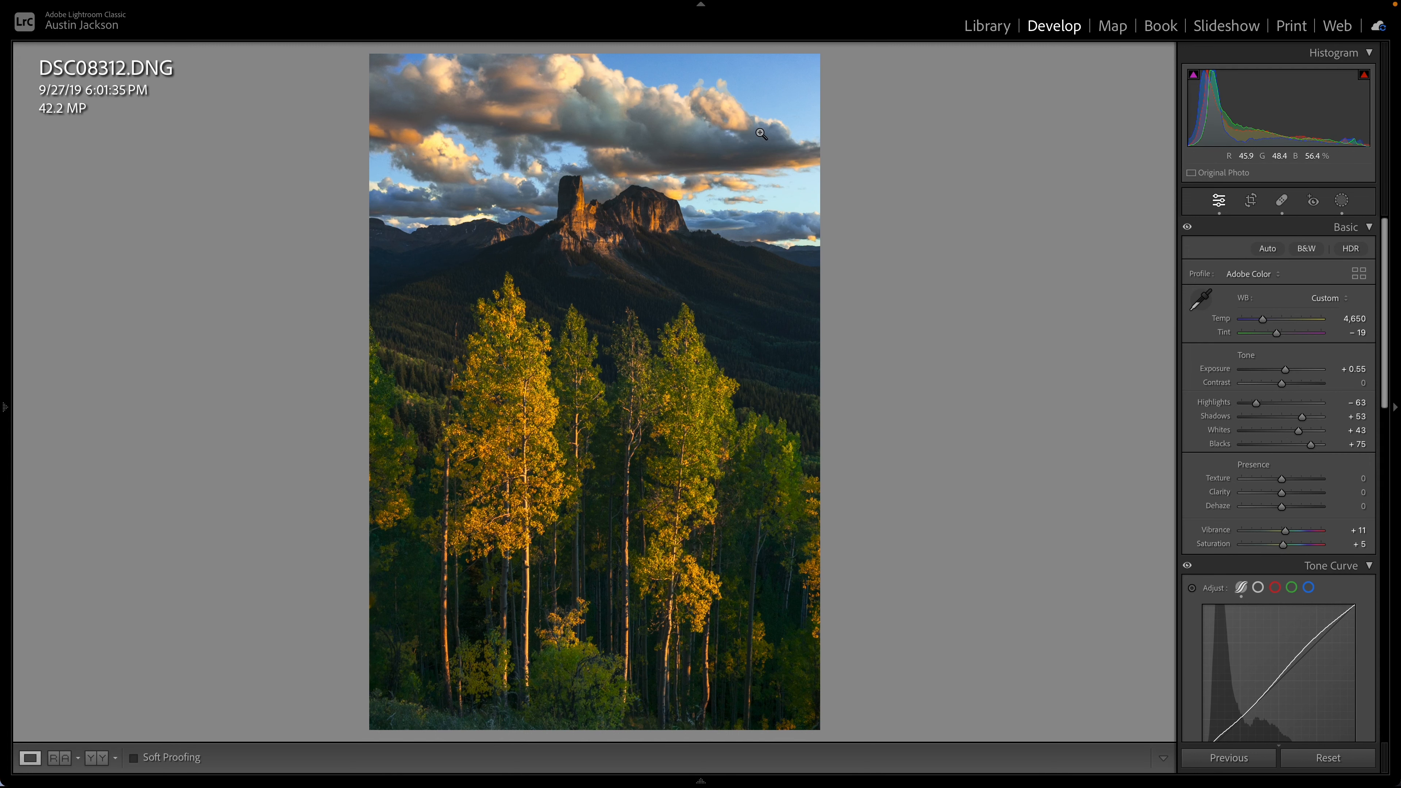
- Create a Select Sky mask, hide its overlay and set the mask's Saturation to 9
left_click(1342, 201)
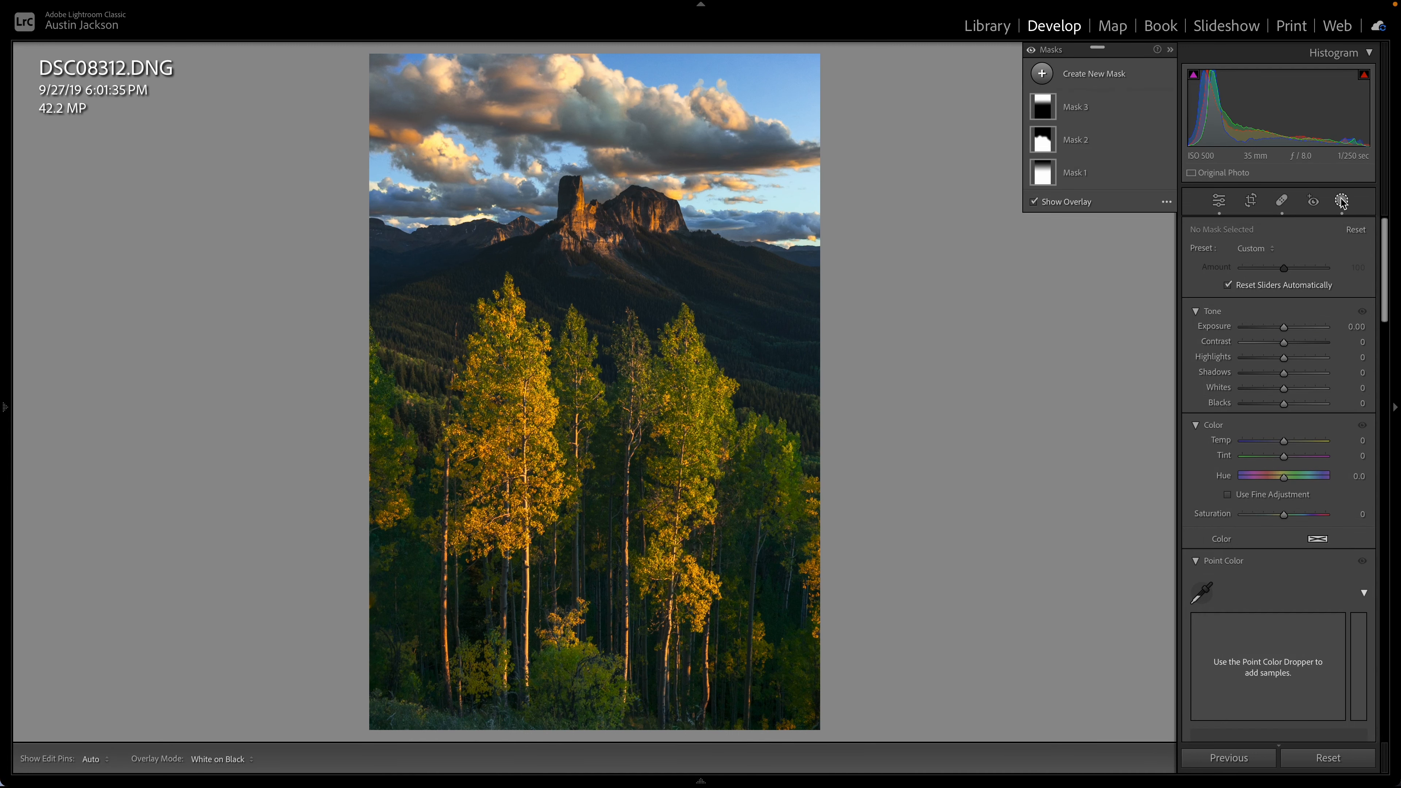
left_click(1048, 74)
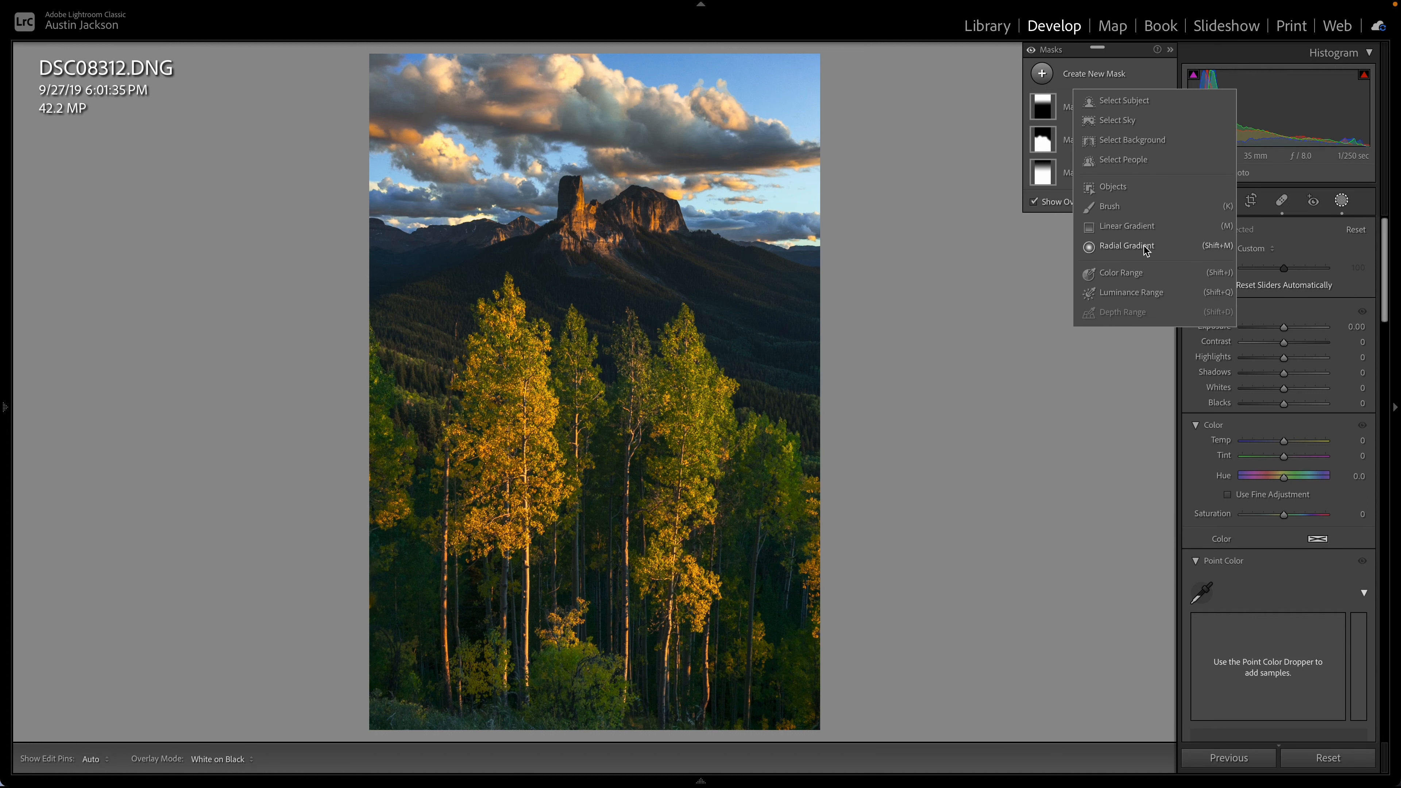
left_click(1129, 121)
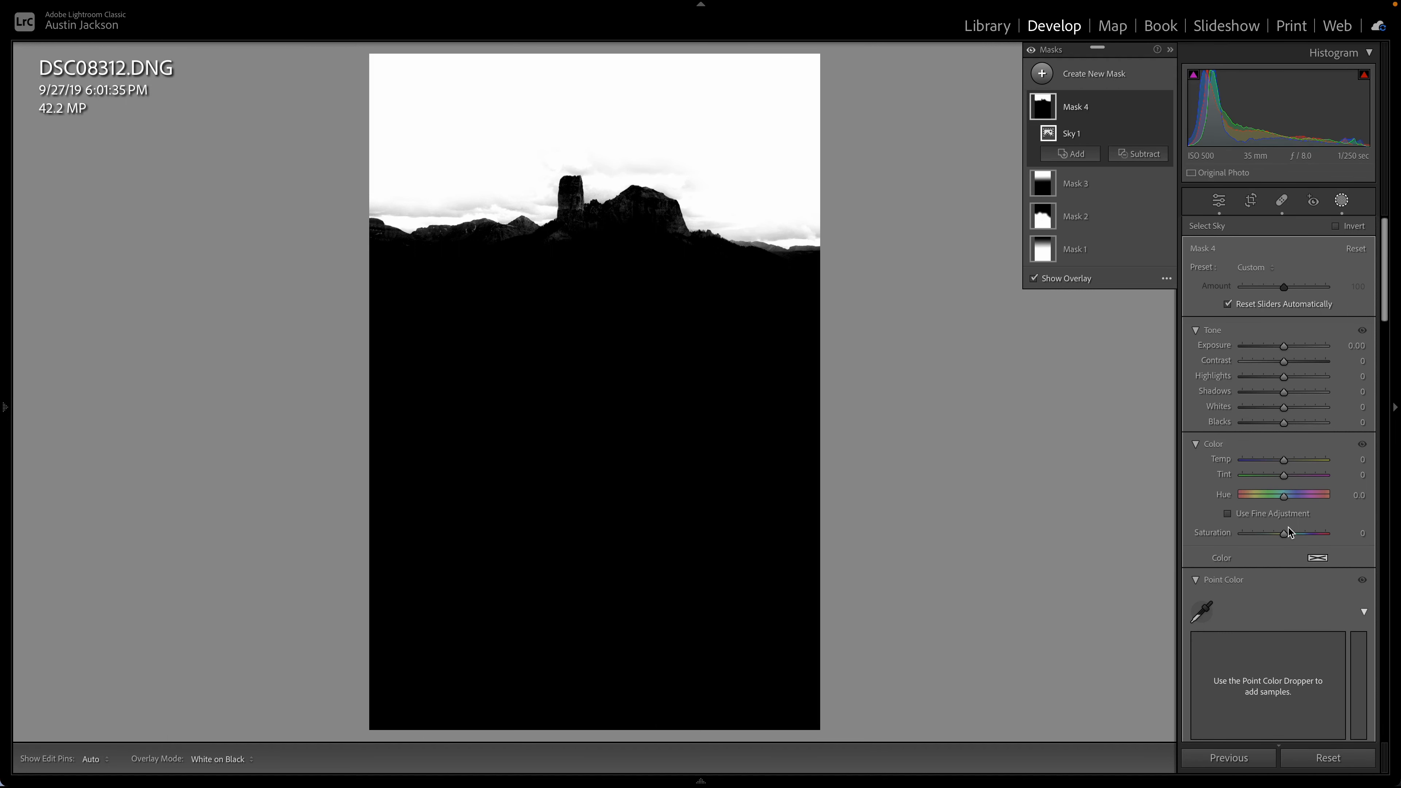
scroll(1289, 533, "down", 1)
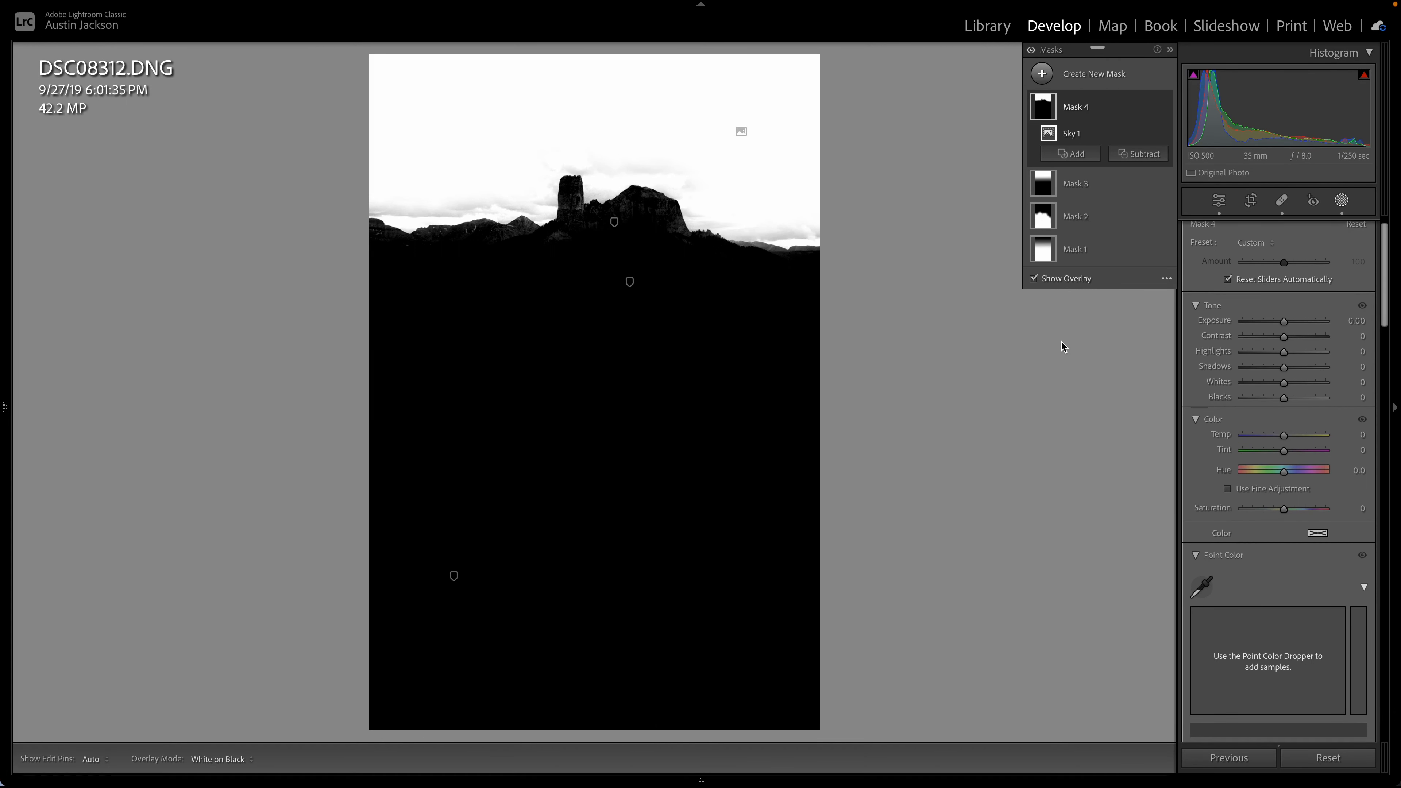
left_click(1033, 278)
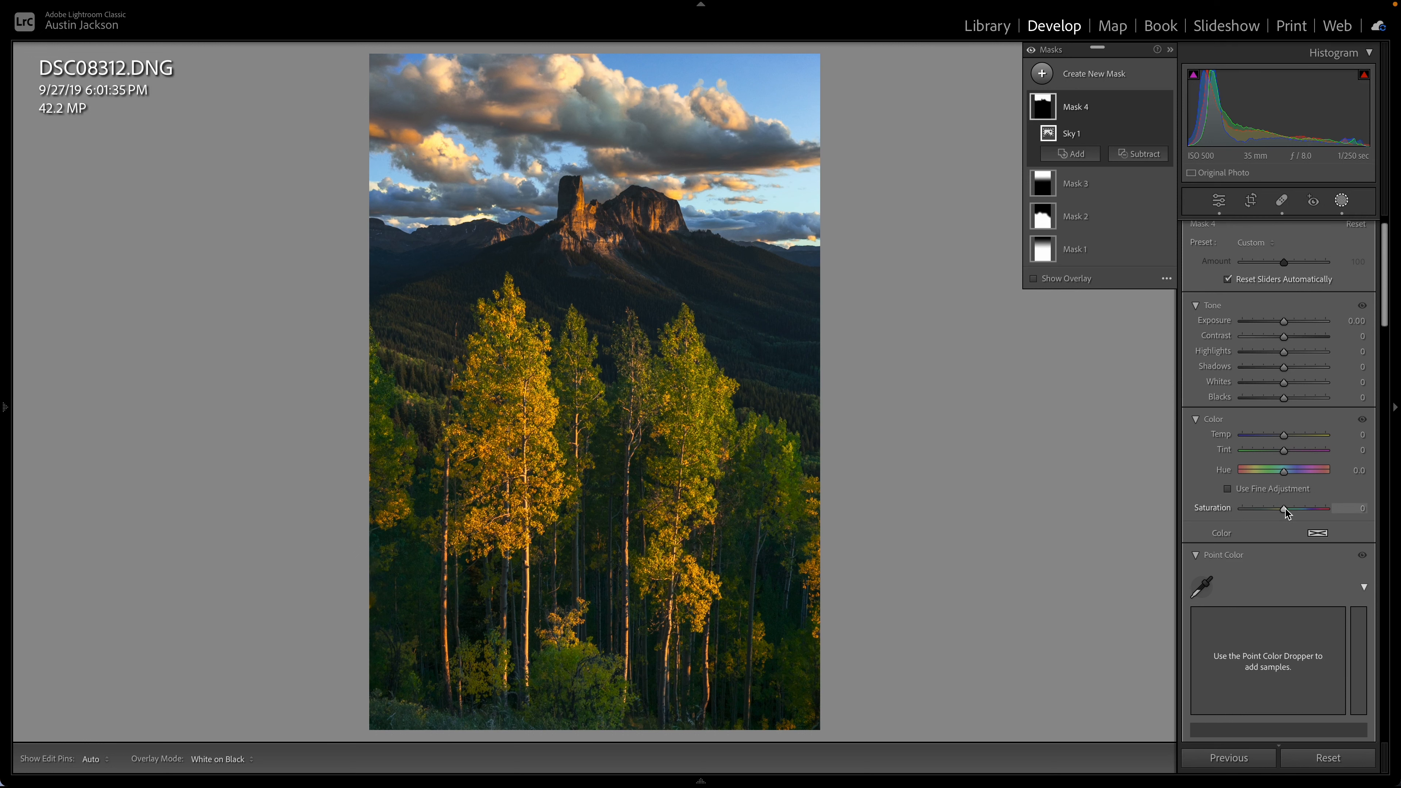
mouse_move(1287, 513)
left_mouse_down()
mouse_move(1300, 509)
mouse_move(1288, 509)
left_mouse_up()
- Sample the pale yellow cloud highlight as the sky mask's point color, with Sat. Shift 2, Lum. Shift −15 and Range 21
left_click(1202, 587)
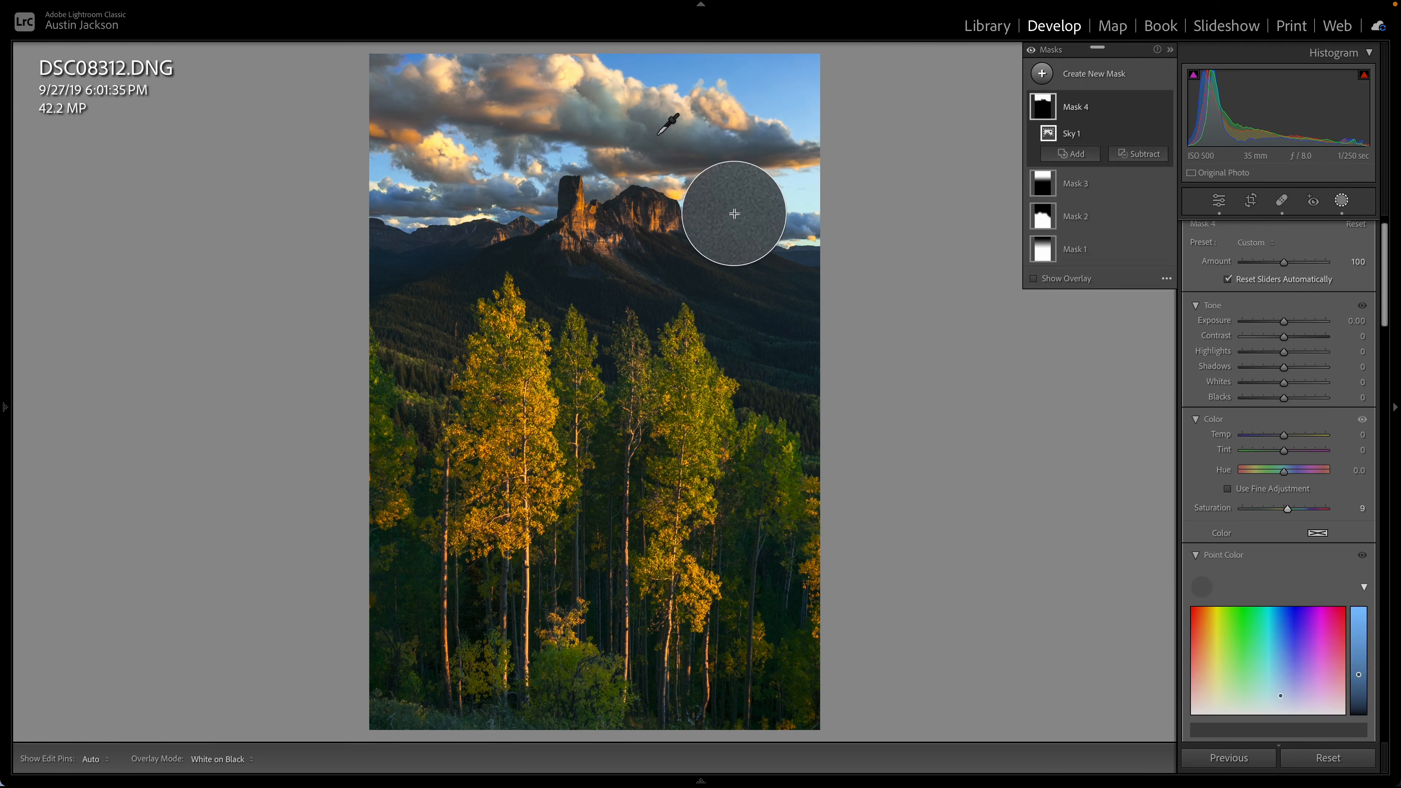
left_click(640, 145)
scroll(1274, 629, "down", 3)
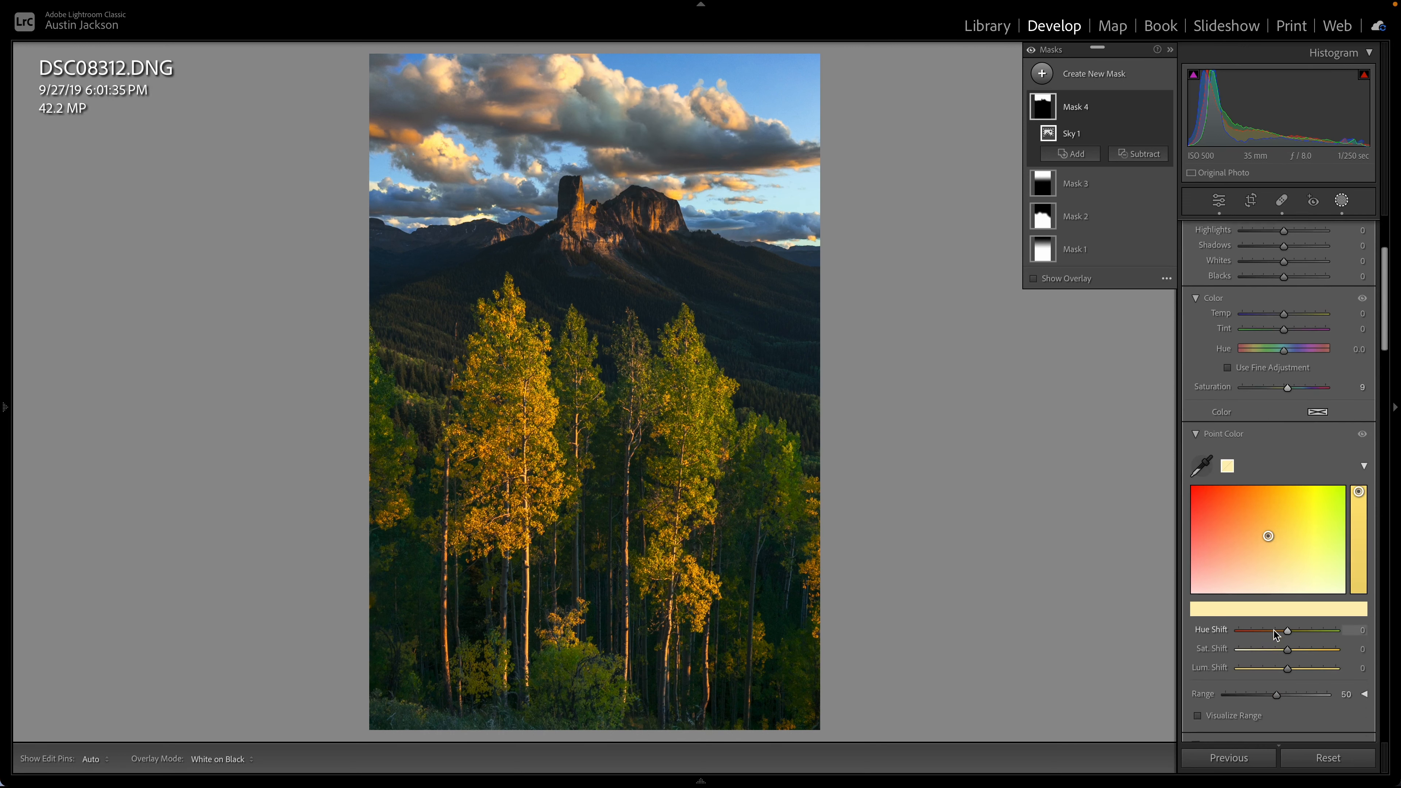
mouse_move(1283, 647)
left_mouse_down()
mouse_move(1260, 652)
mouse_move(1313, 633)
mouse_move(1284, 634)
mouse_move(1297, 637)
left_mouse_up()
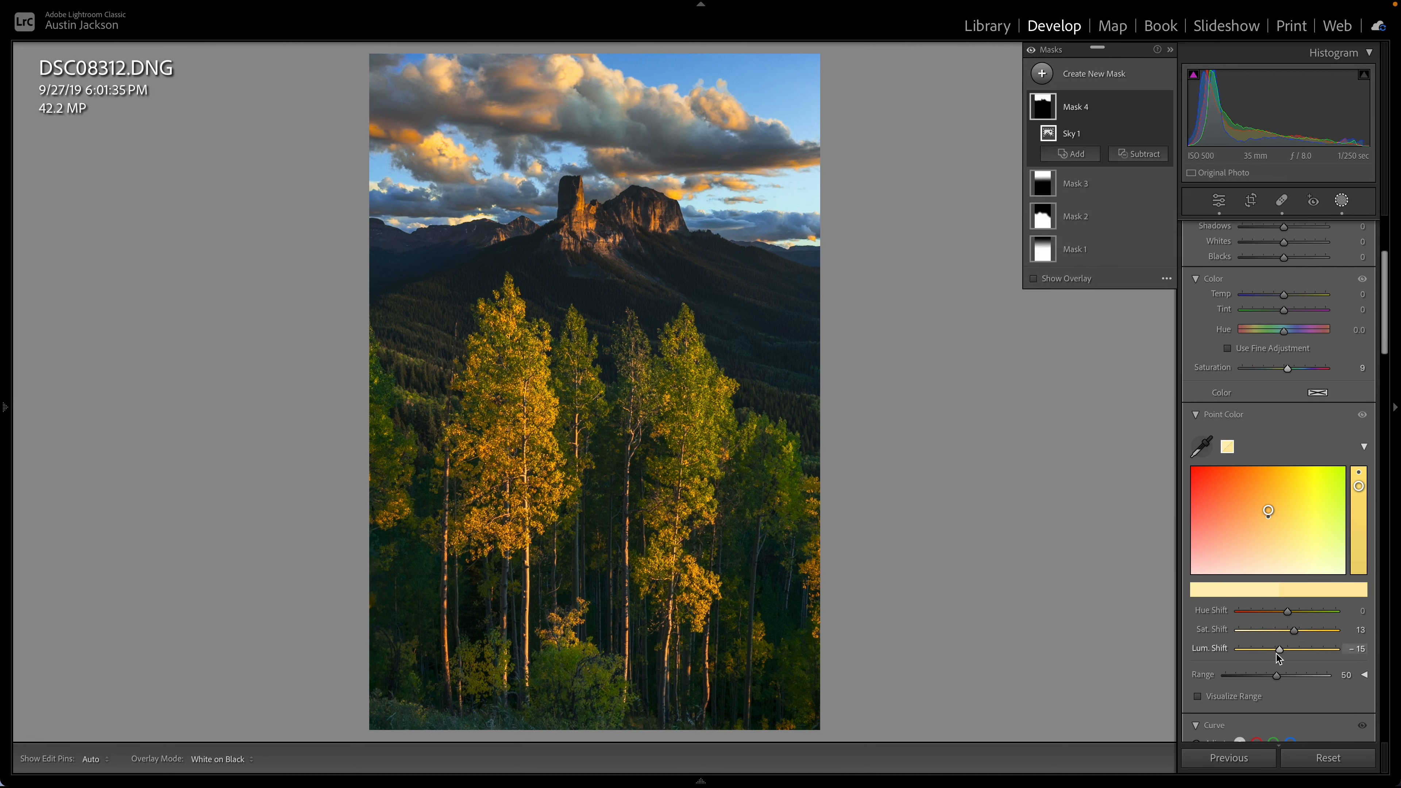
left_click_drag(1275, 676, 1246, 677)
left_click_drag(1294, 633, 1287, 634)
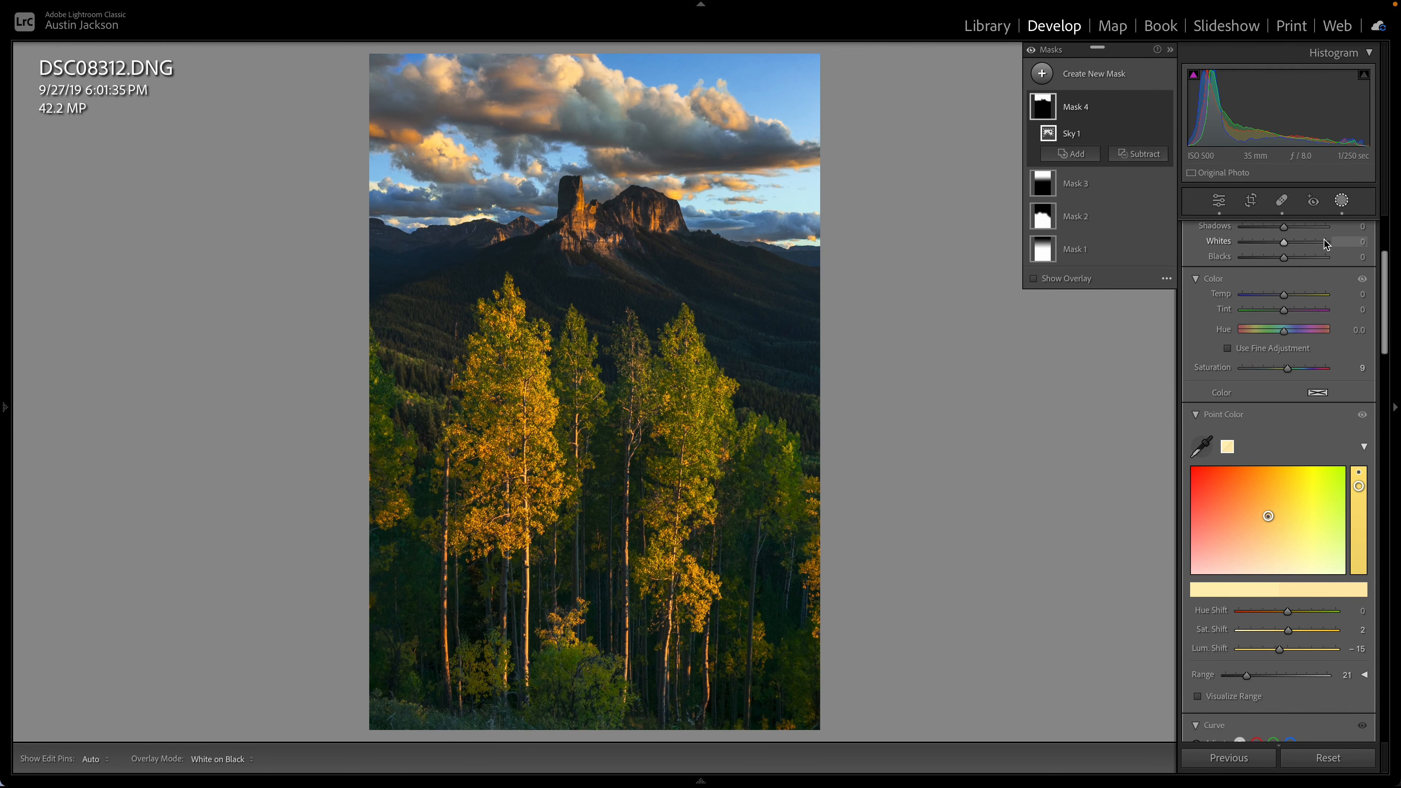
left_click(1342, 202)
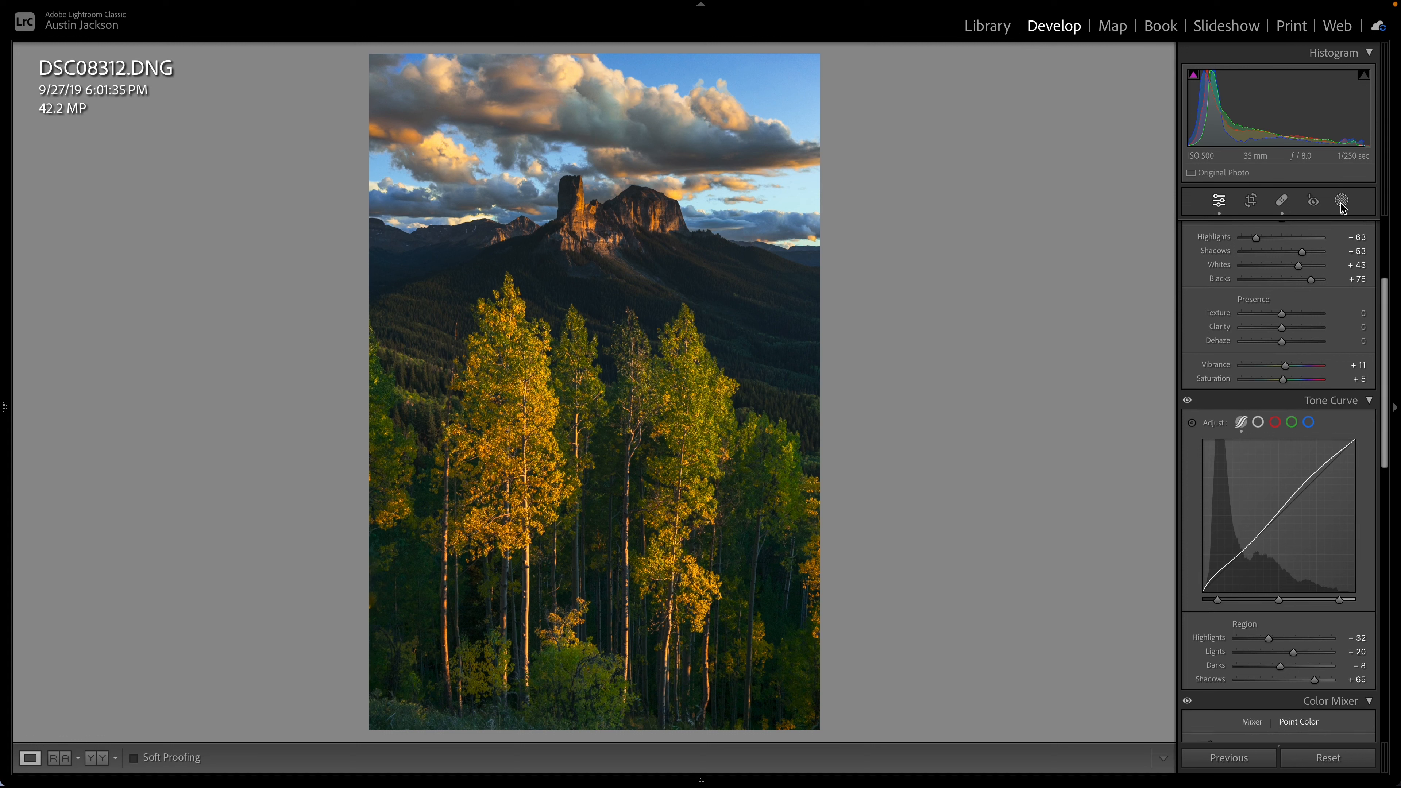
- Add a Highlight Priority post-crop vignette with Amount −27 and Feather 100
scroll(1286, 314, "up", 3)
scroll(1304, 320, "down", 7)
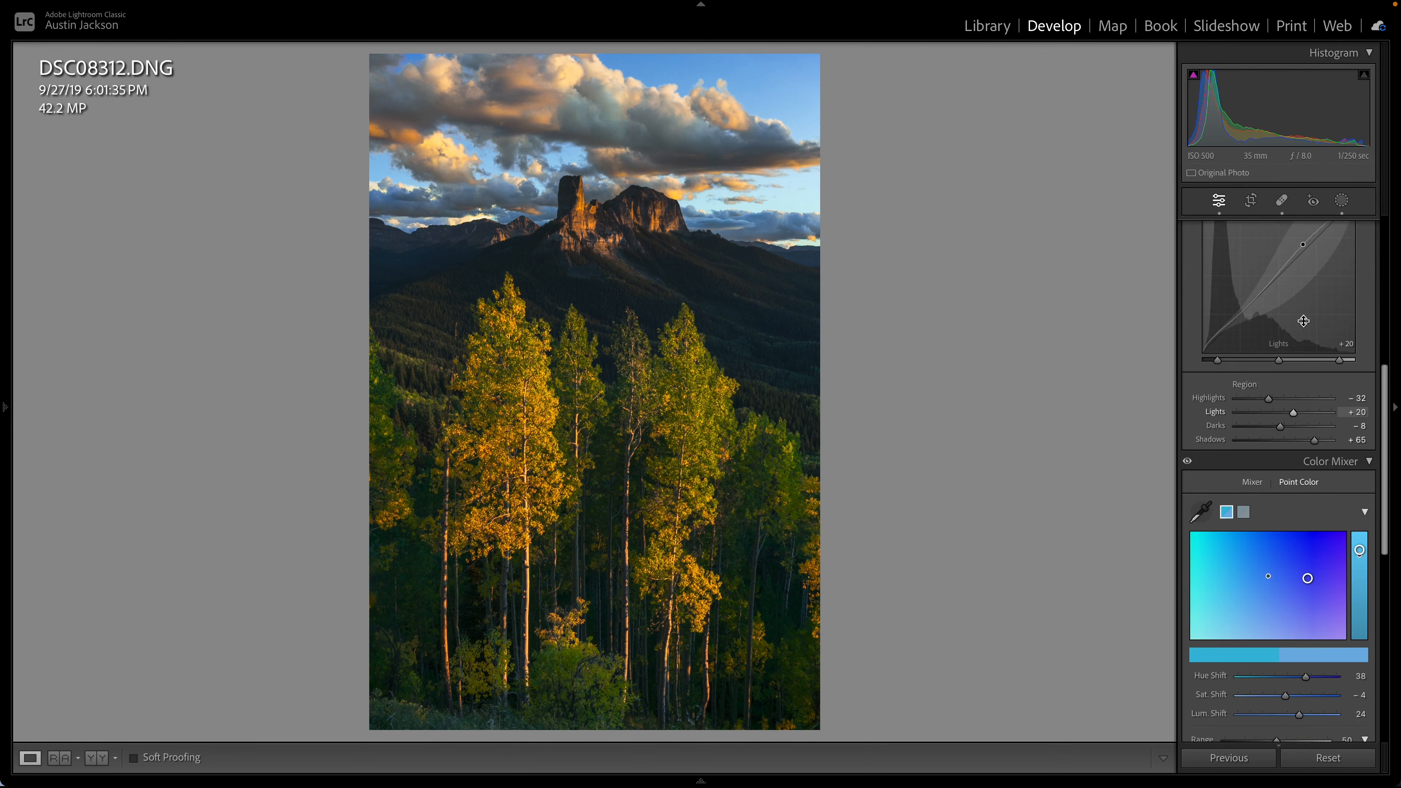
scroll(1303, 320, "down", 10)
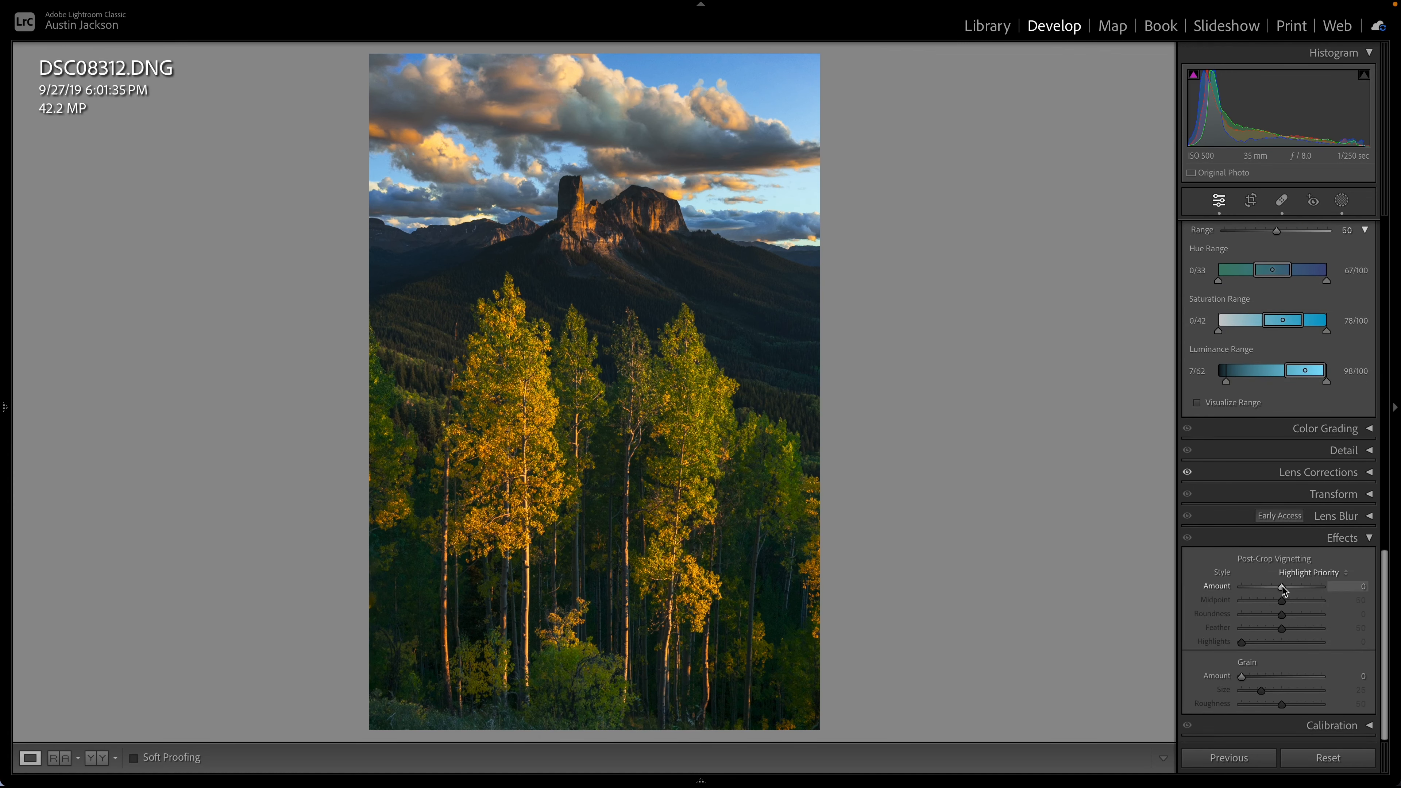
left_click_drag(1283, 589, 1272, 592)
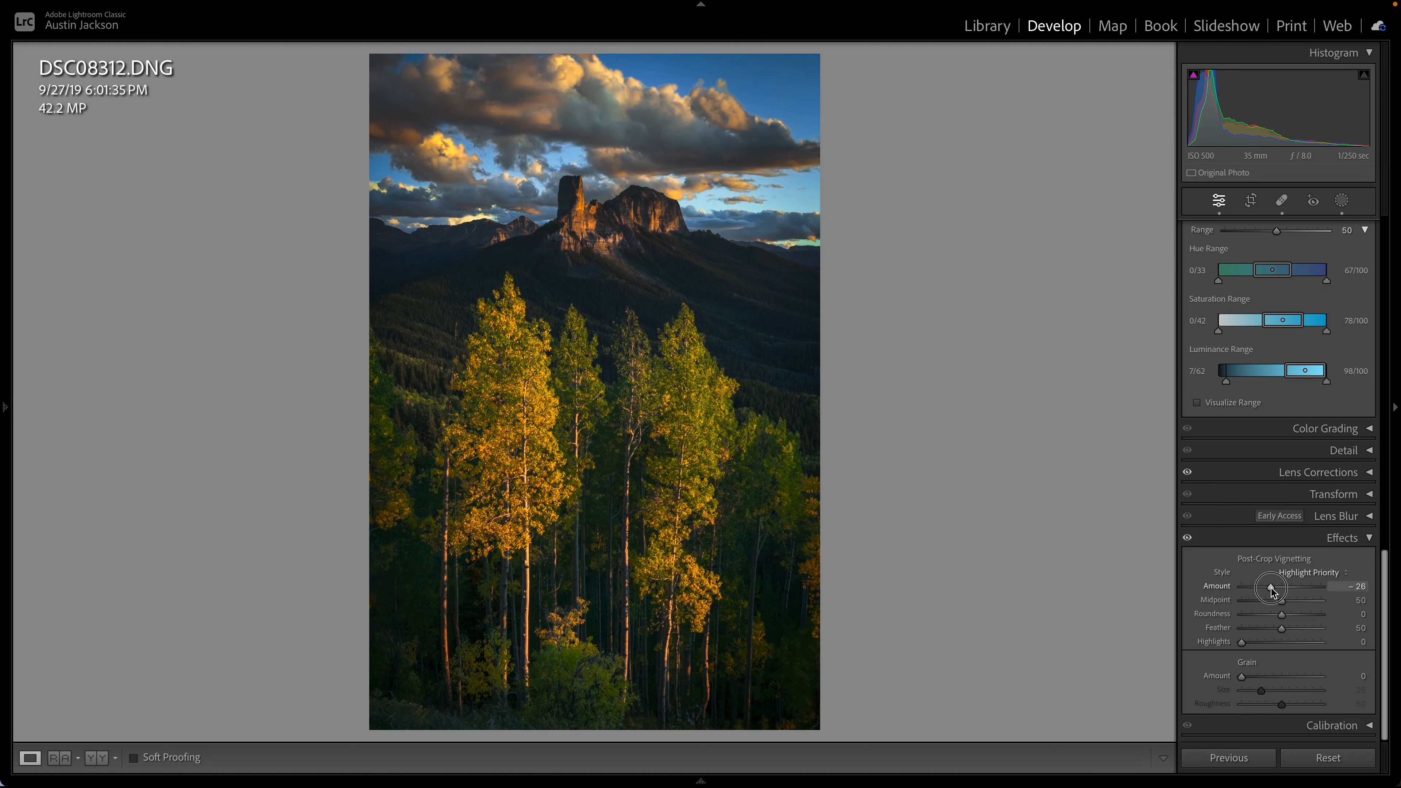
left_click_drag(1284, 631, 1352, 630)
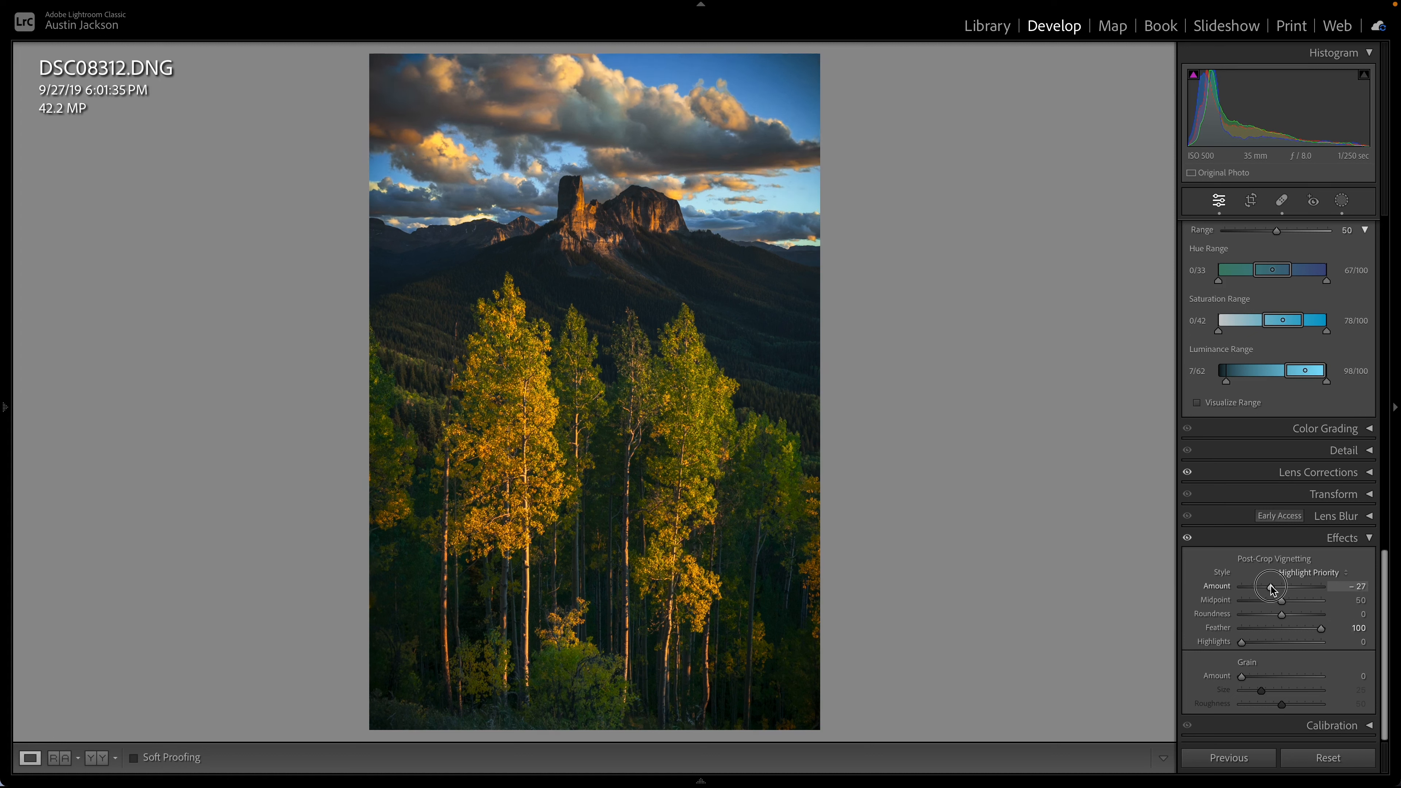
- Refine the post-crop vignette with Amount −13, Midpoint 28, Roundness +63 and Highlights 100
mouse_move(1280, 600)
left_mouse_down()
mouse_move(1223, 605)
mouse_move(1264, 606)
mouse_move(1274, 589)
left_mouse_up()
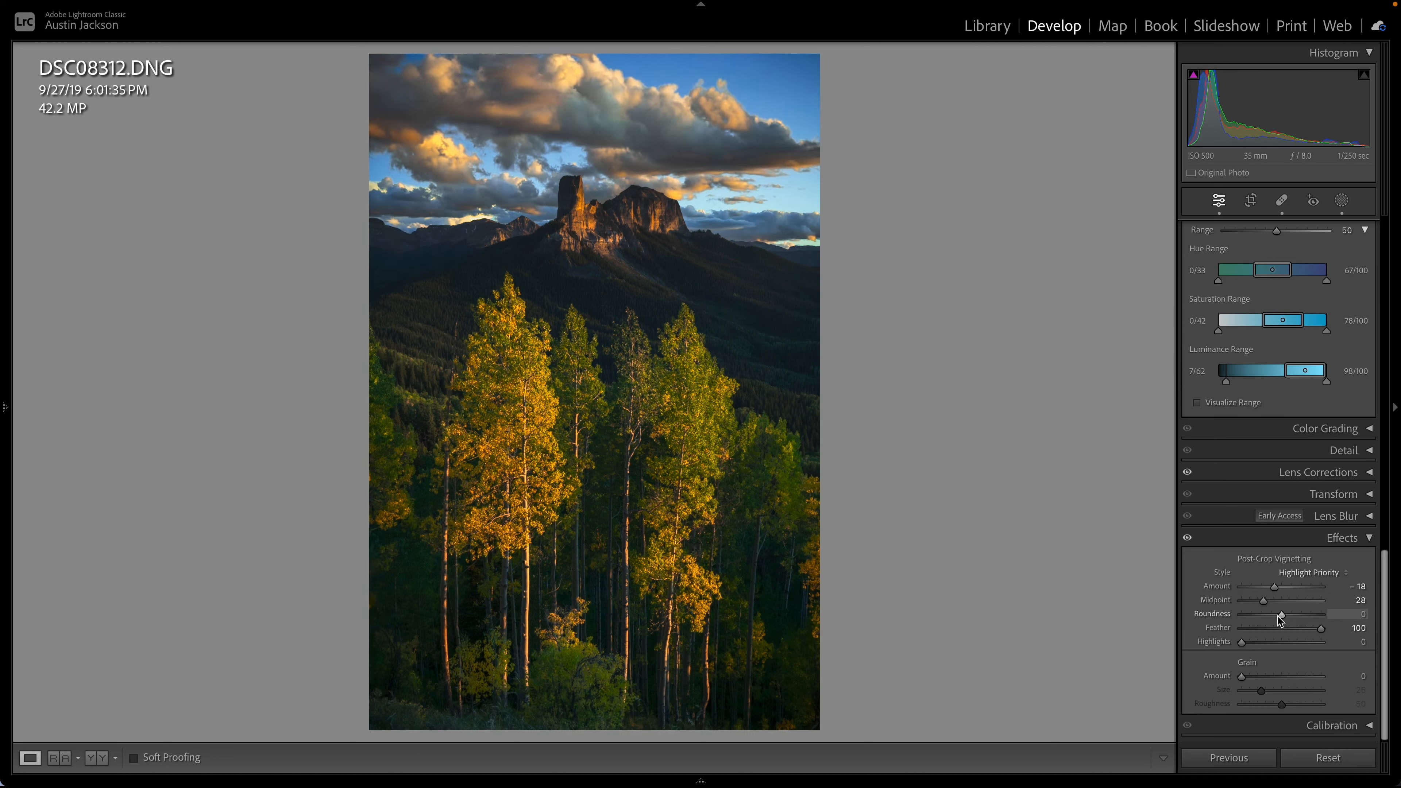
mouse_move(1283, 618)
left_mouse_down()
mouse_move(1352, 605)
mouse_move(1307, 608)
left_mouse_up()
left_click_drag(1242, 642, 1397, 610)
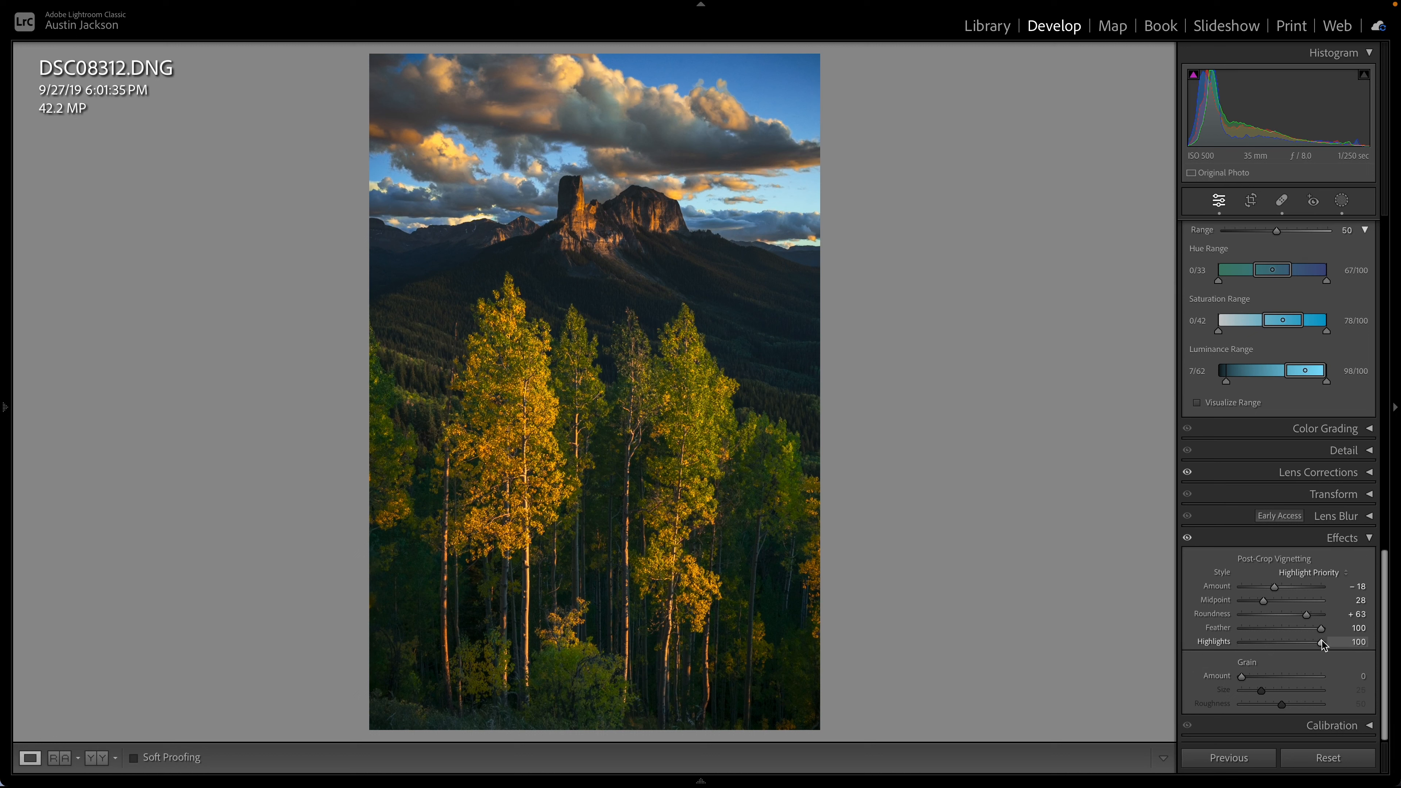
left_click_drag(1275, 589, 1278, 589)
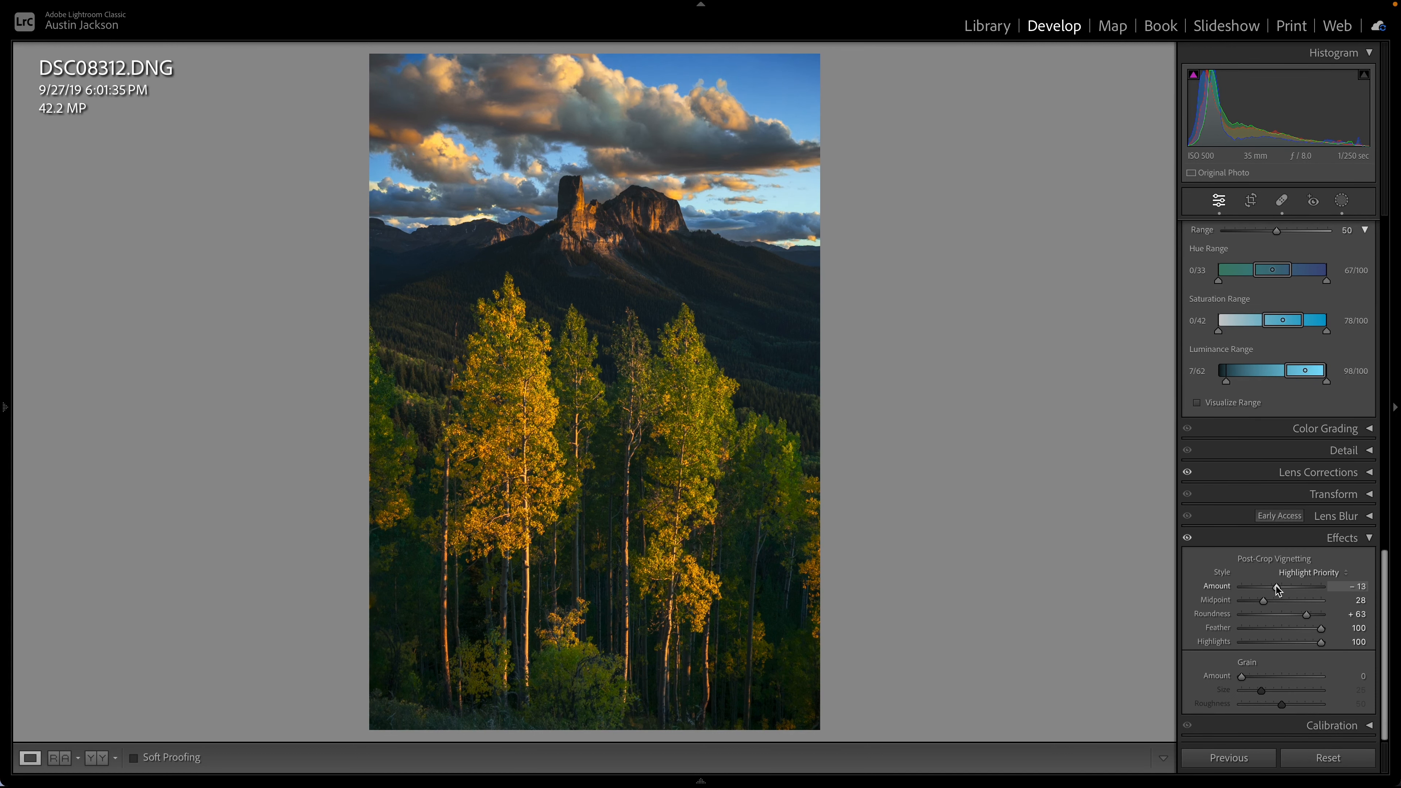
- Compare the vignetted edit with the photo's unedited Before version
scroll(1278, 589, "up", 15)
scroll(1277, 588, "up", 3)
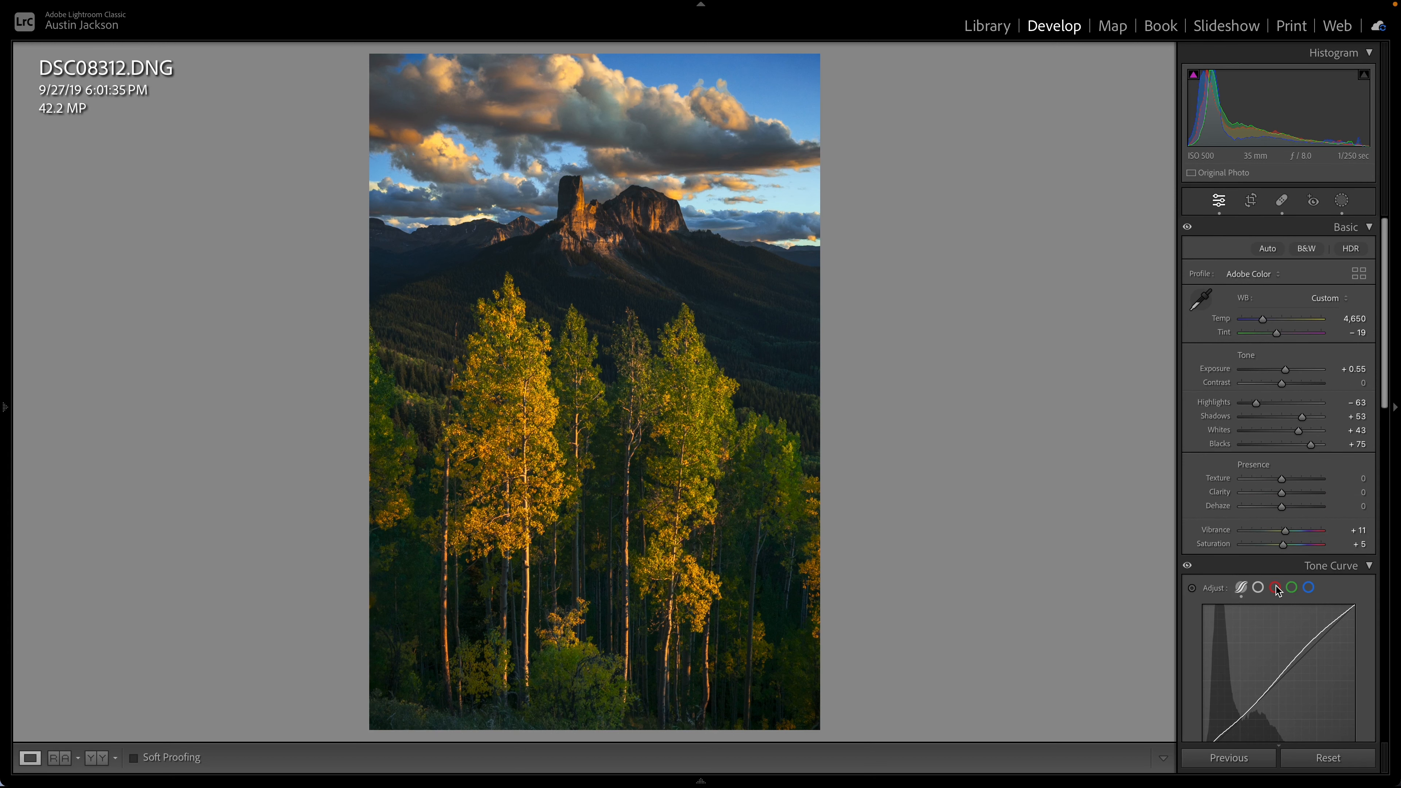
scroll(1278, 589, "down", 15)
scroll(1278, 589, "up", 15)
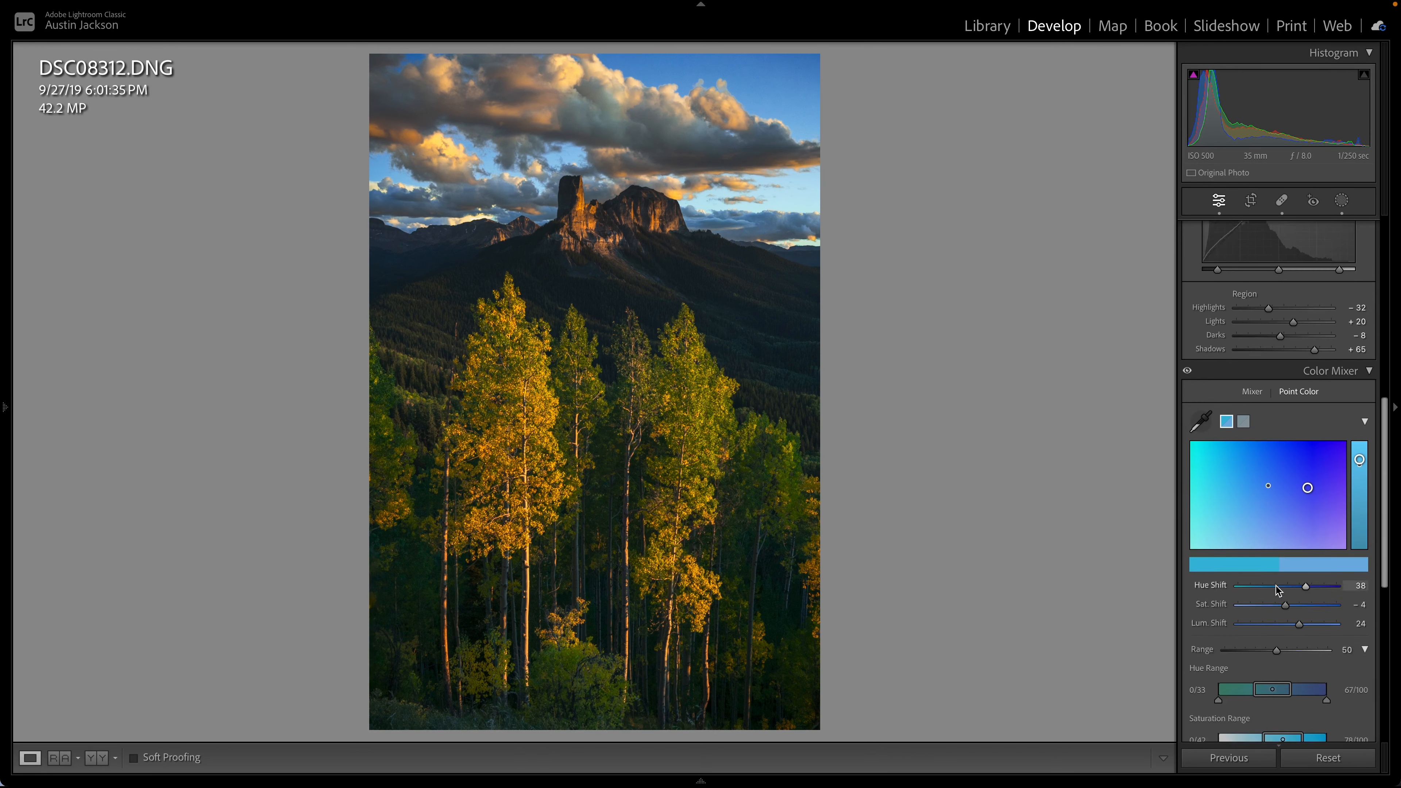
key("backslash")
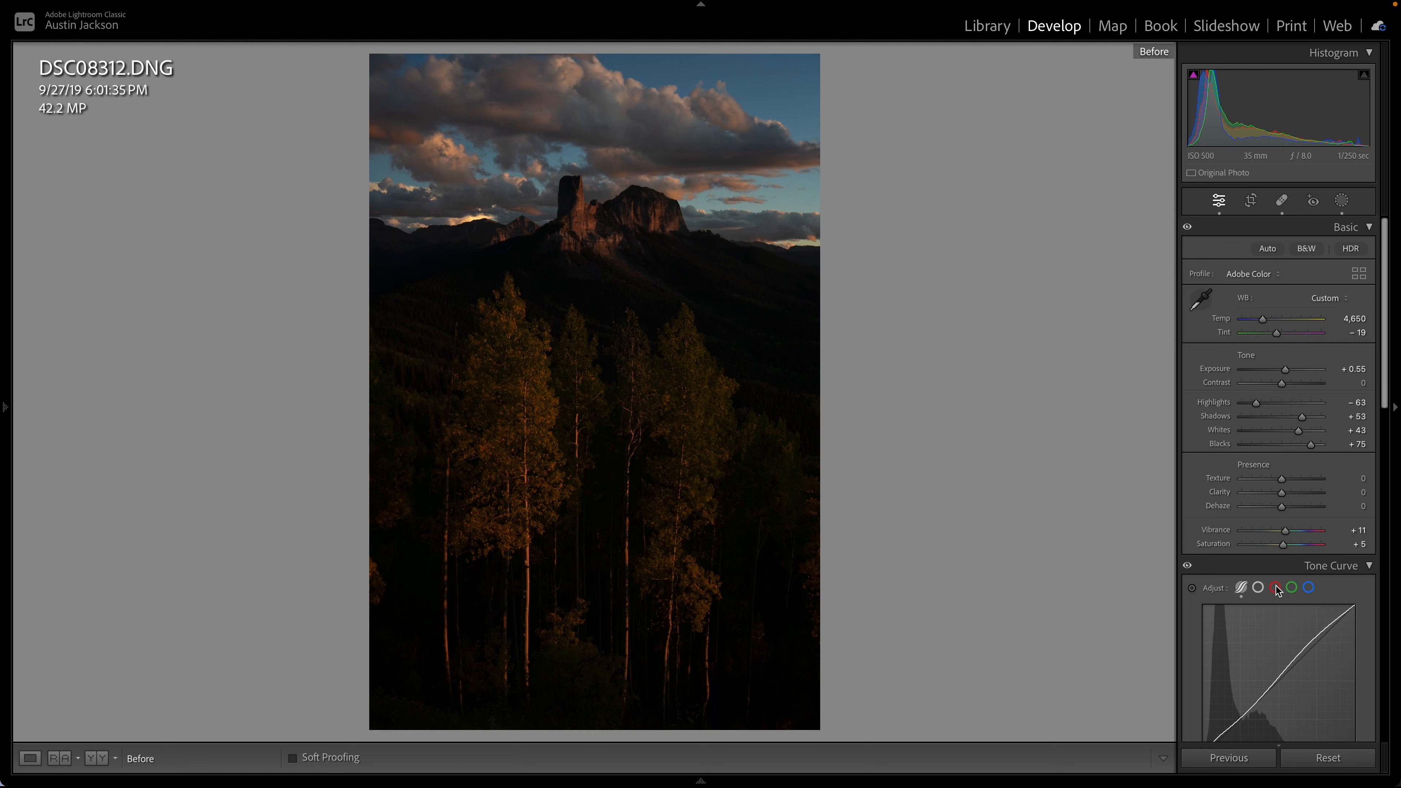
key("backslash")
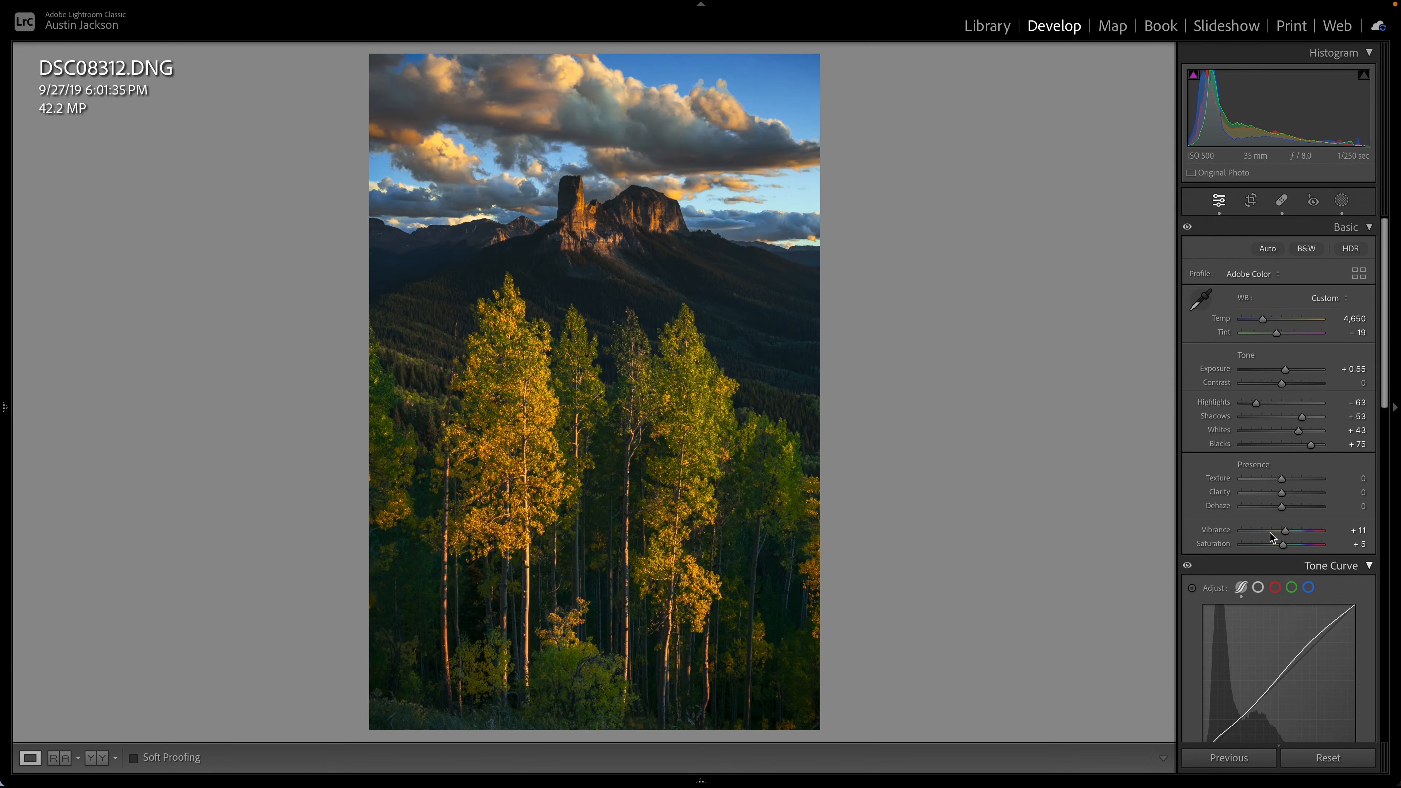
- Warm the photo's global white balance by setting Tint to −11 and Temp to 5,009
left_click(1278, 335)
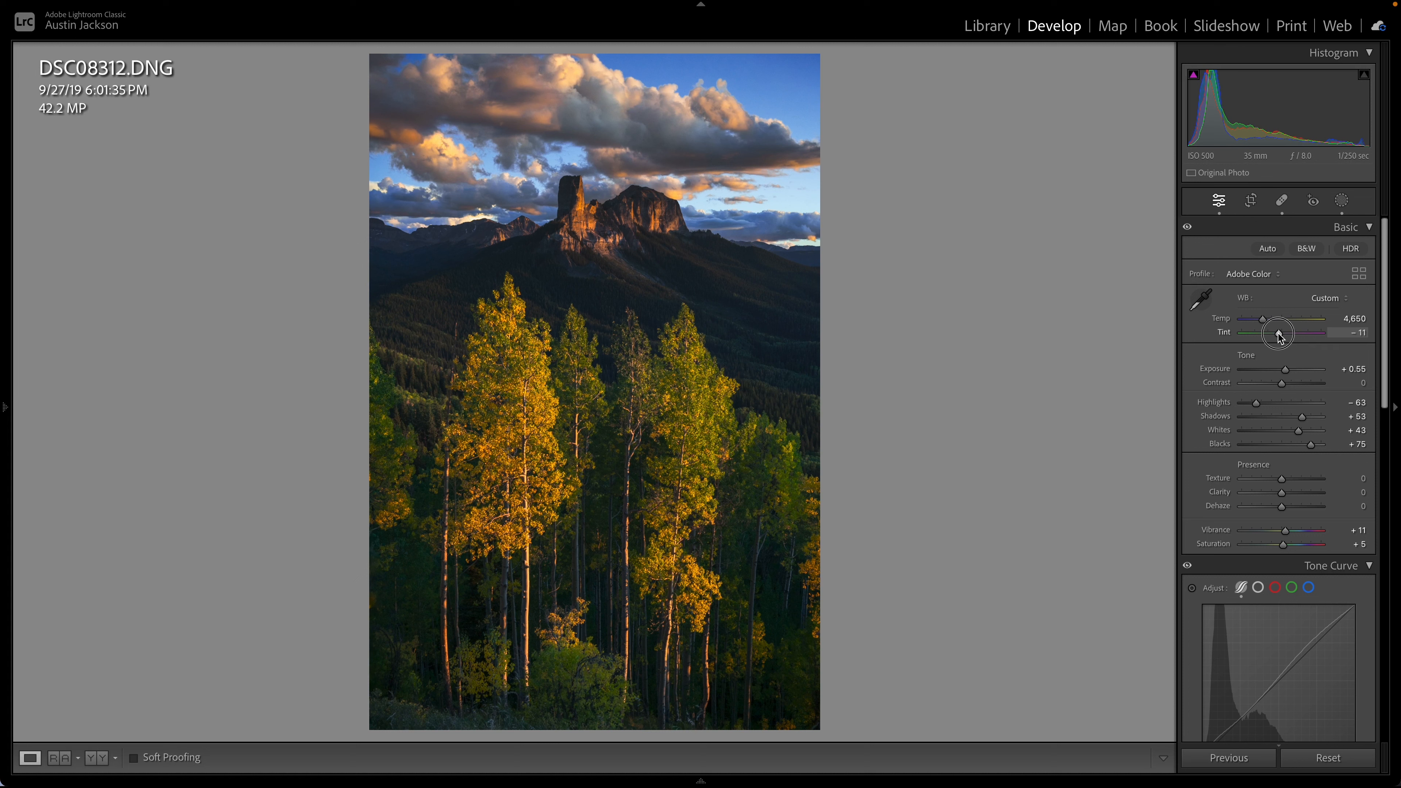
left_click_drag(1276, 334, 1279, 335)
left_click_drag(1264, 320, 1267, 321)
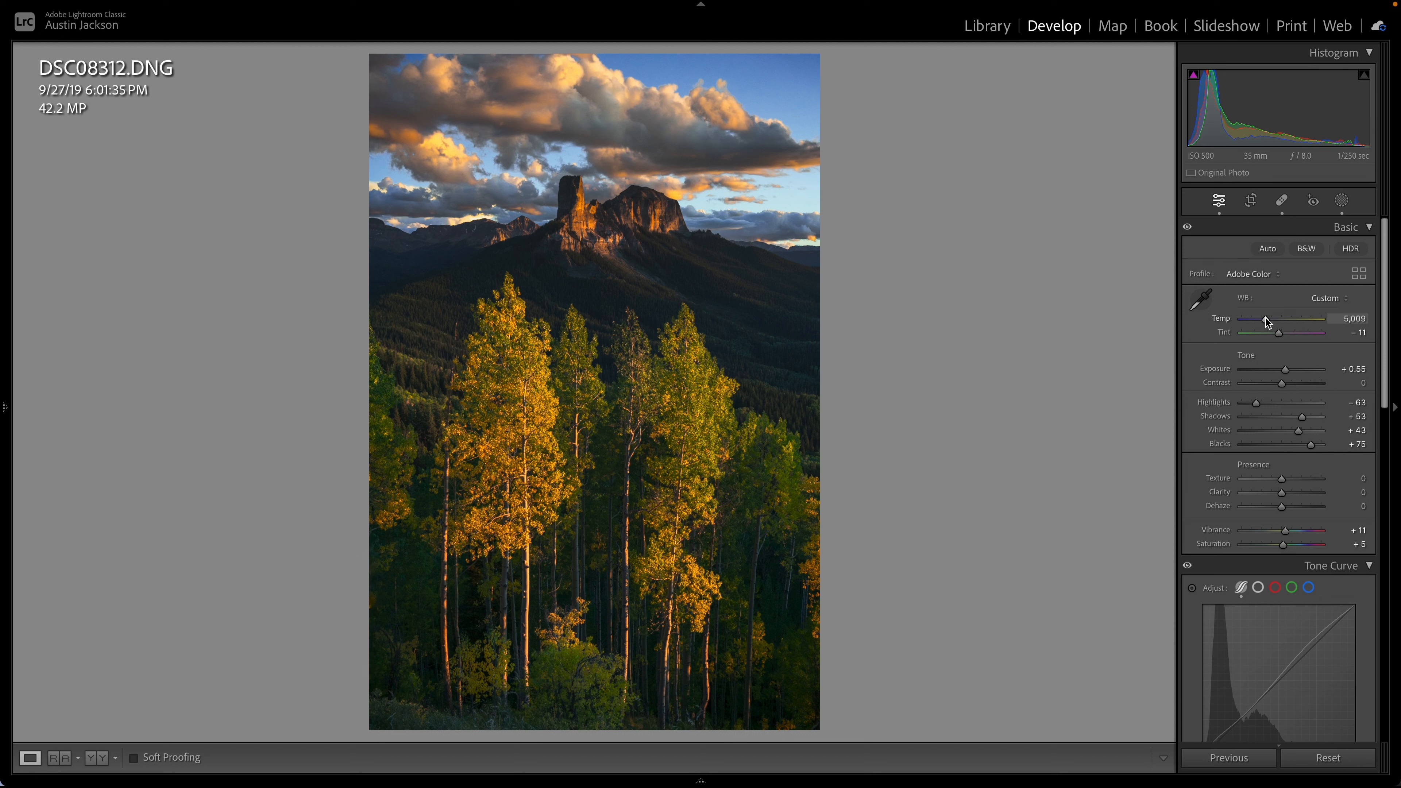
- Select DSC08312.tif alongside the edited DSC08312.DNG and show both photos in Compare view
mouse_move(673, 775)
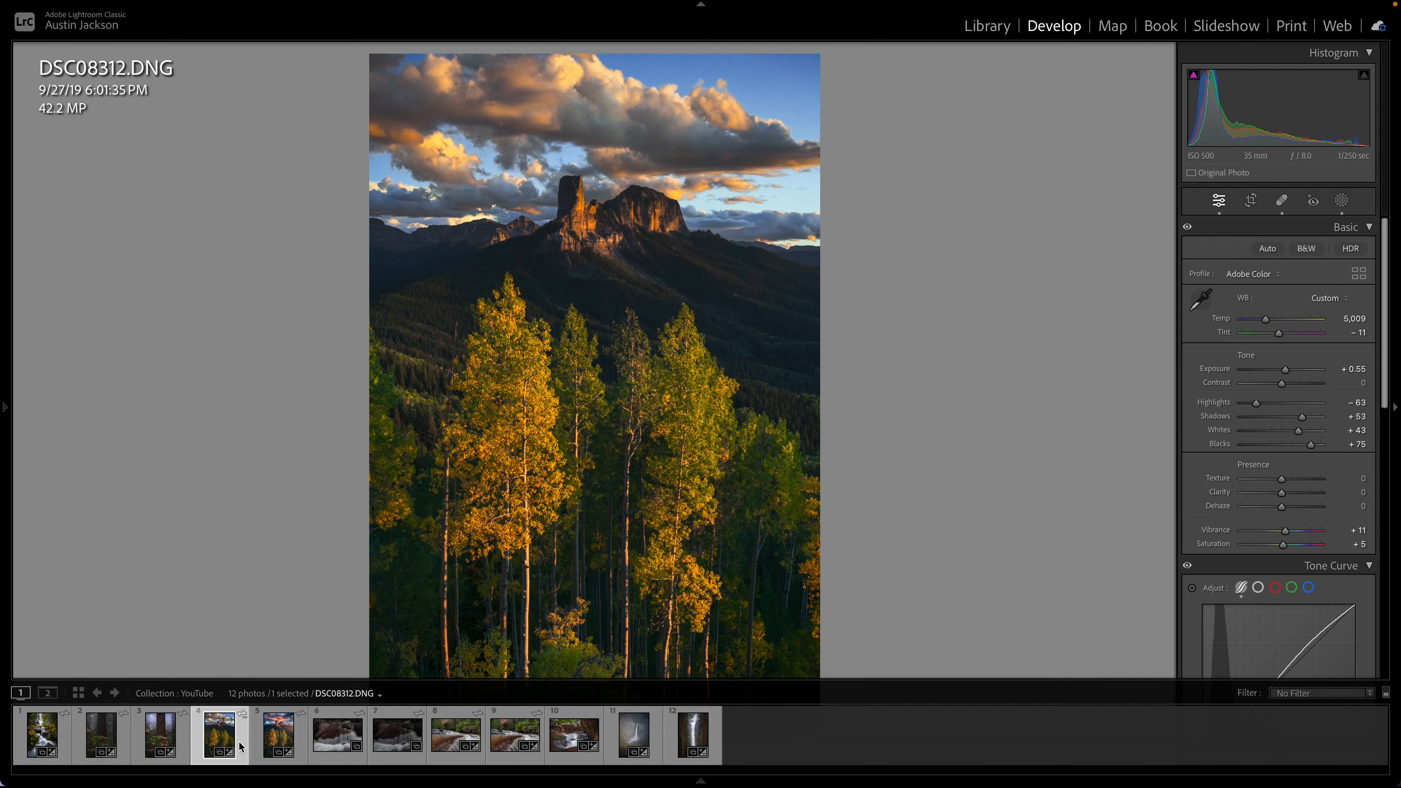
left_click(277, 744, "ctrl")
key("c")
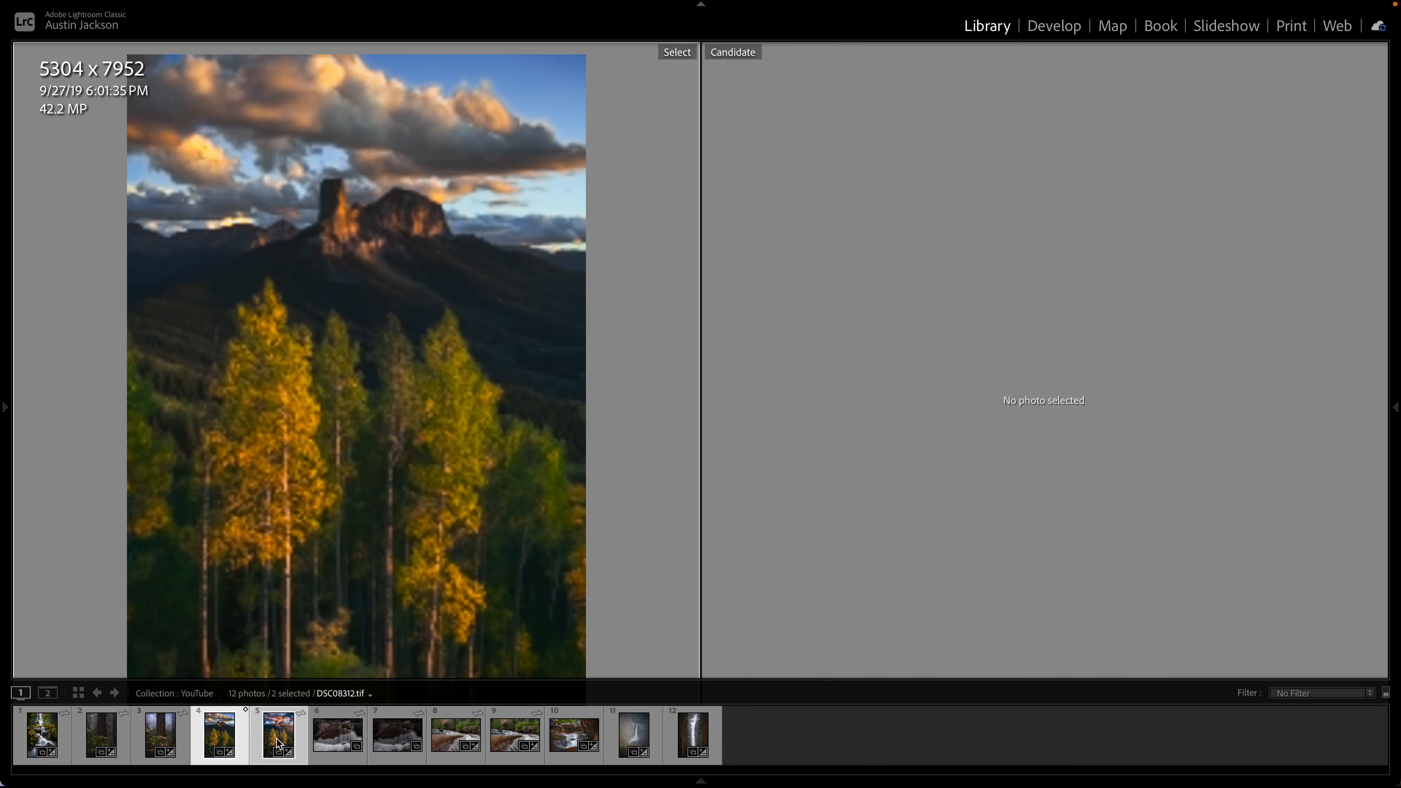